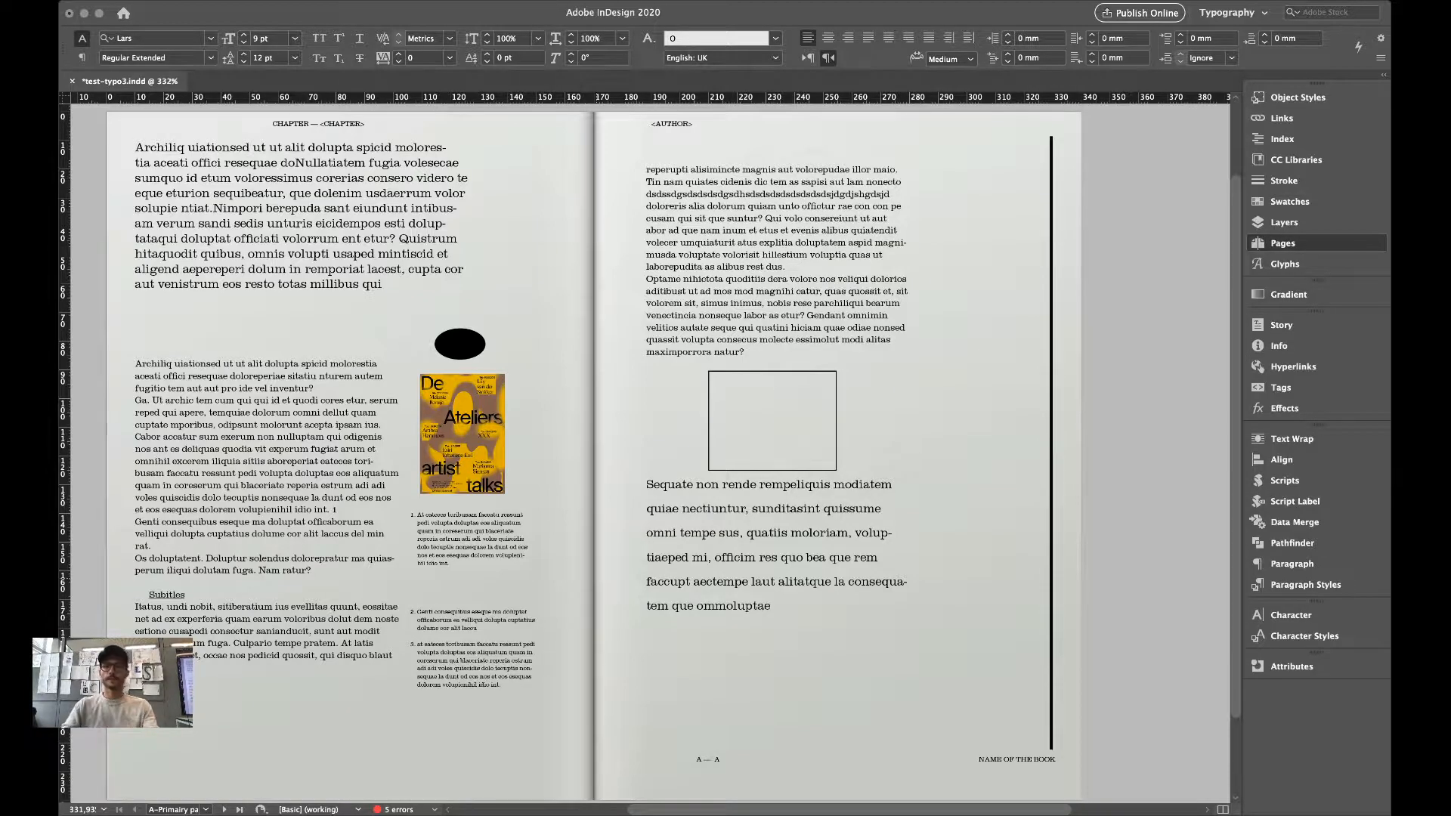
key("super+Tab")
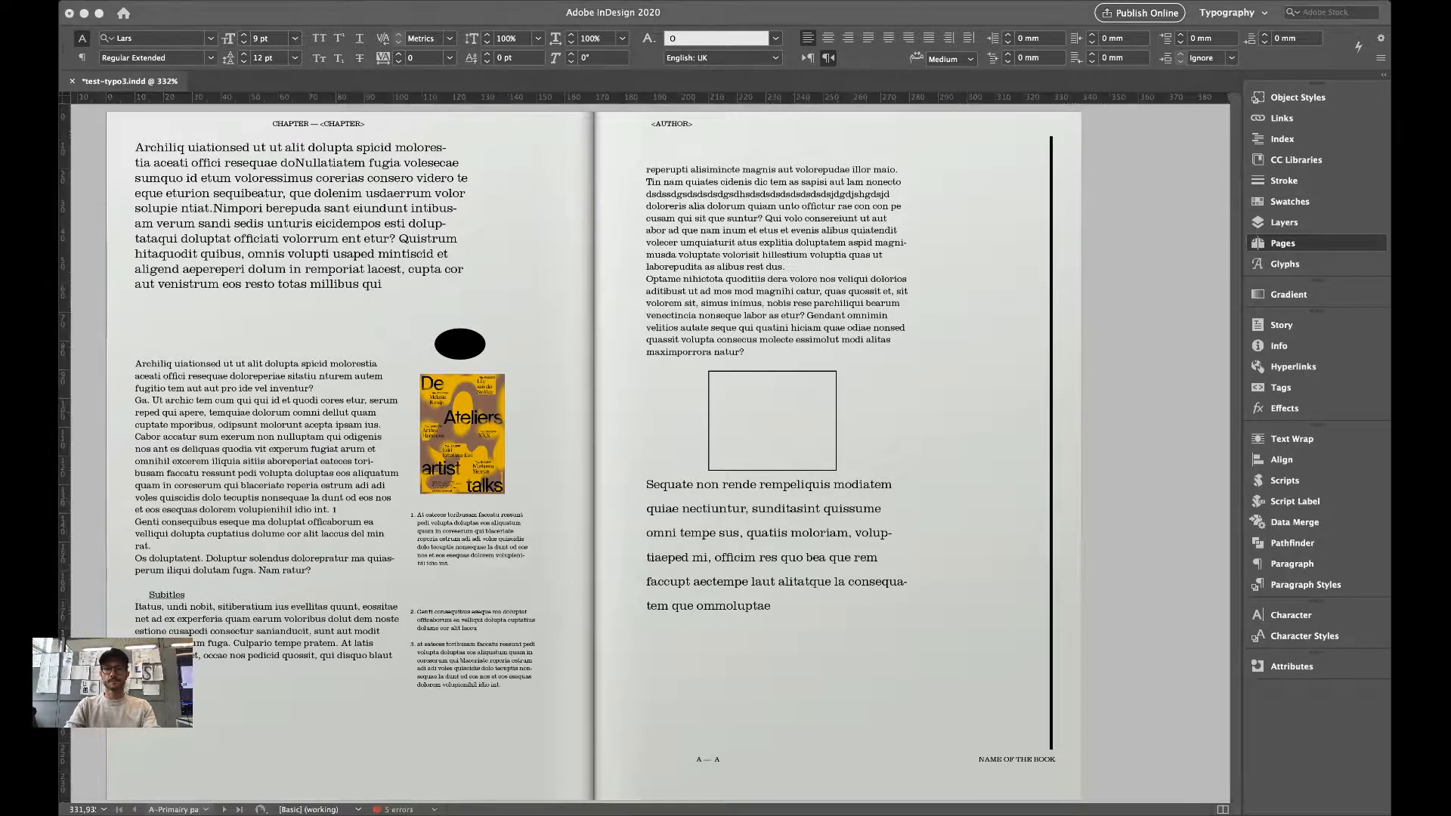
key("super+Tab")
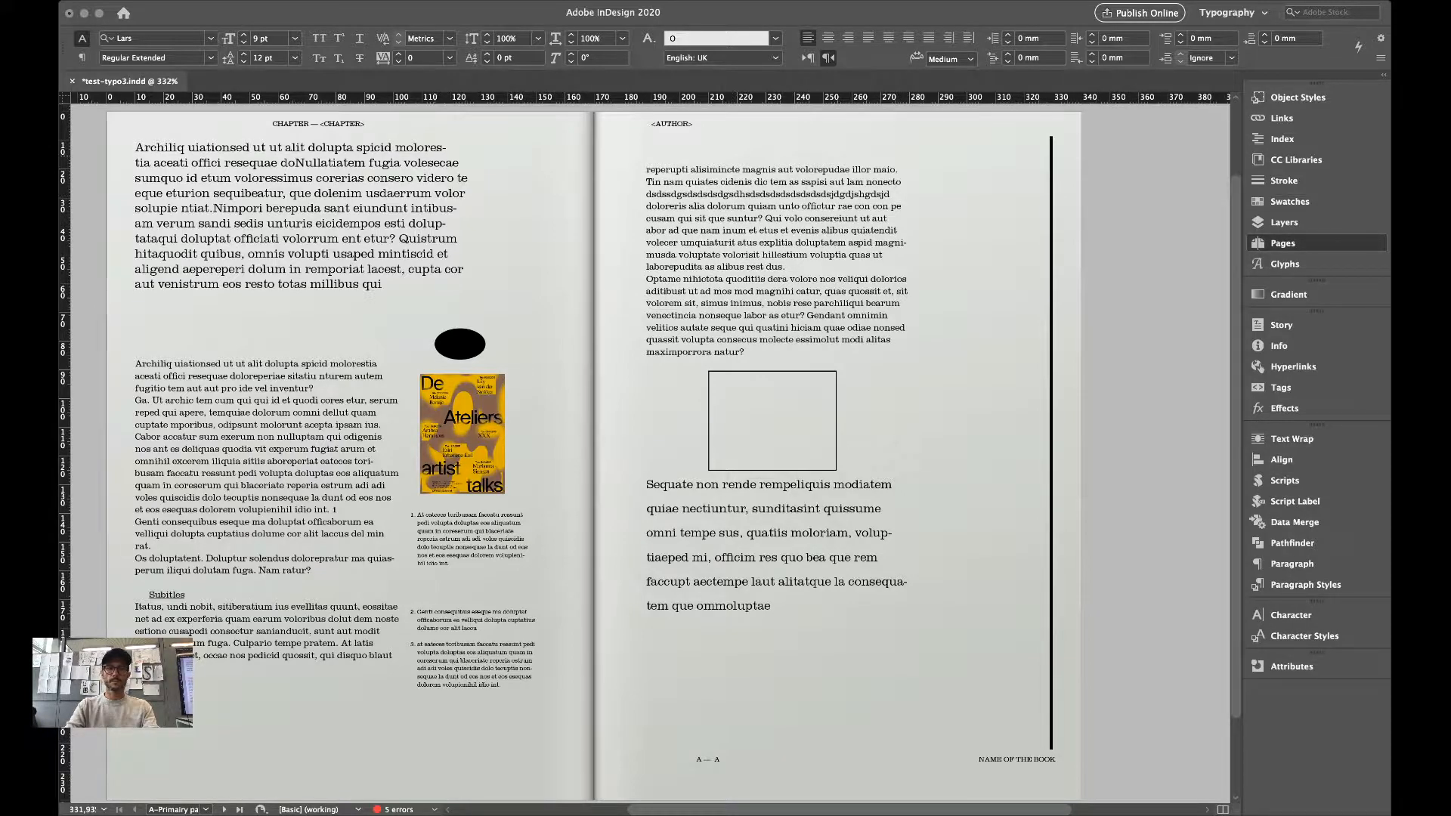
scroll(644, 447, "right", 1)
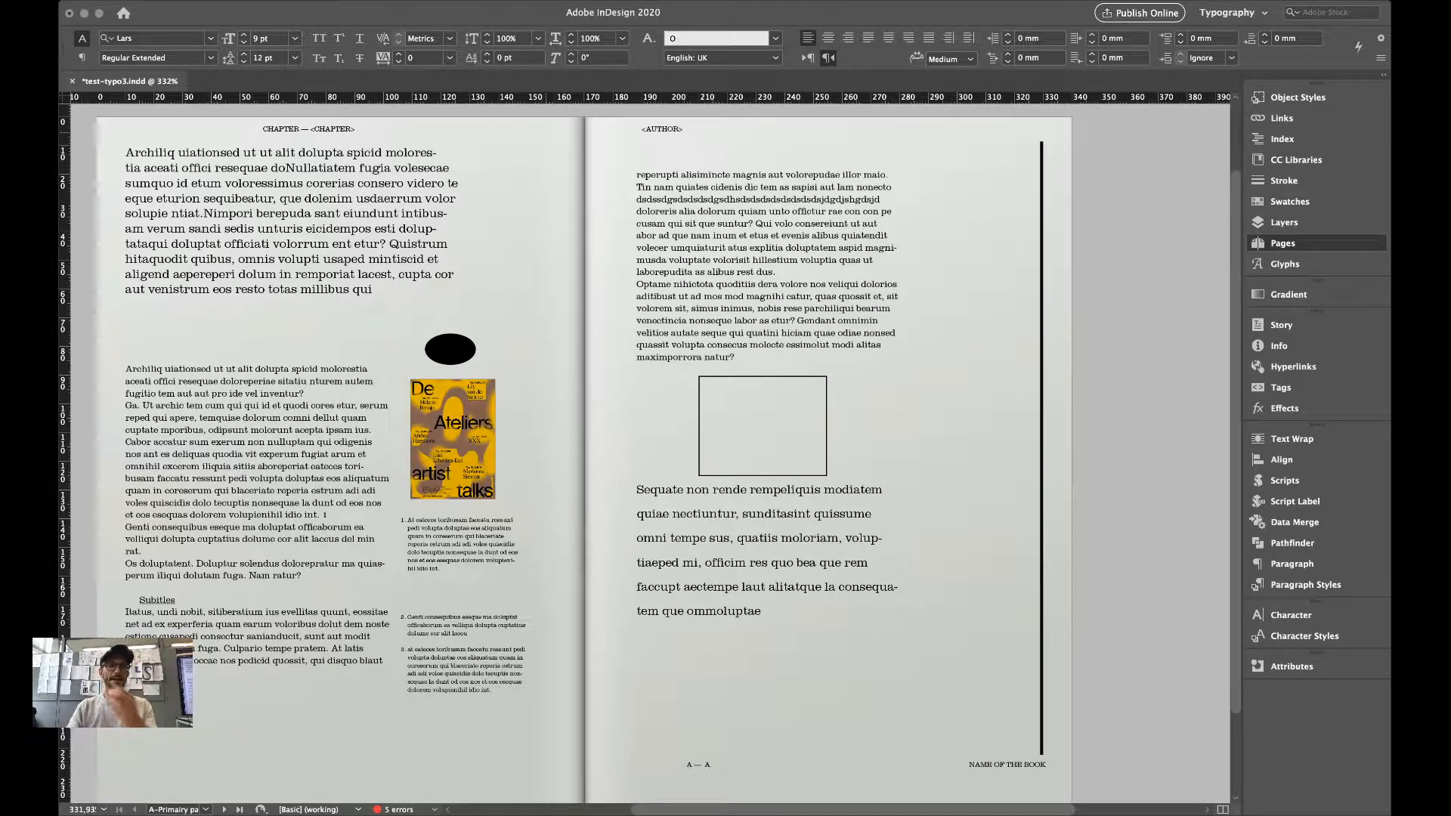
Leave text editing, show the guides and frame edges on the spread, and select the right page's body text frame.
key("Escape")
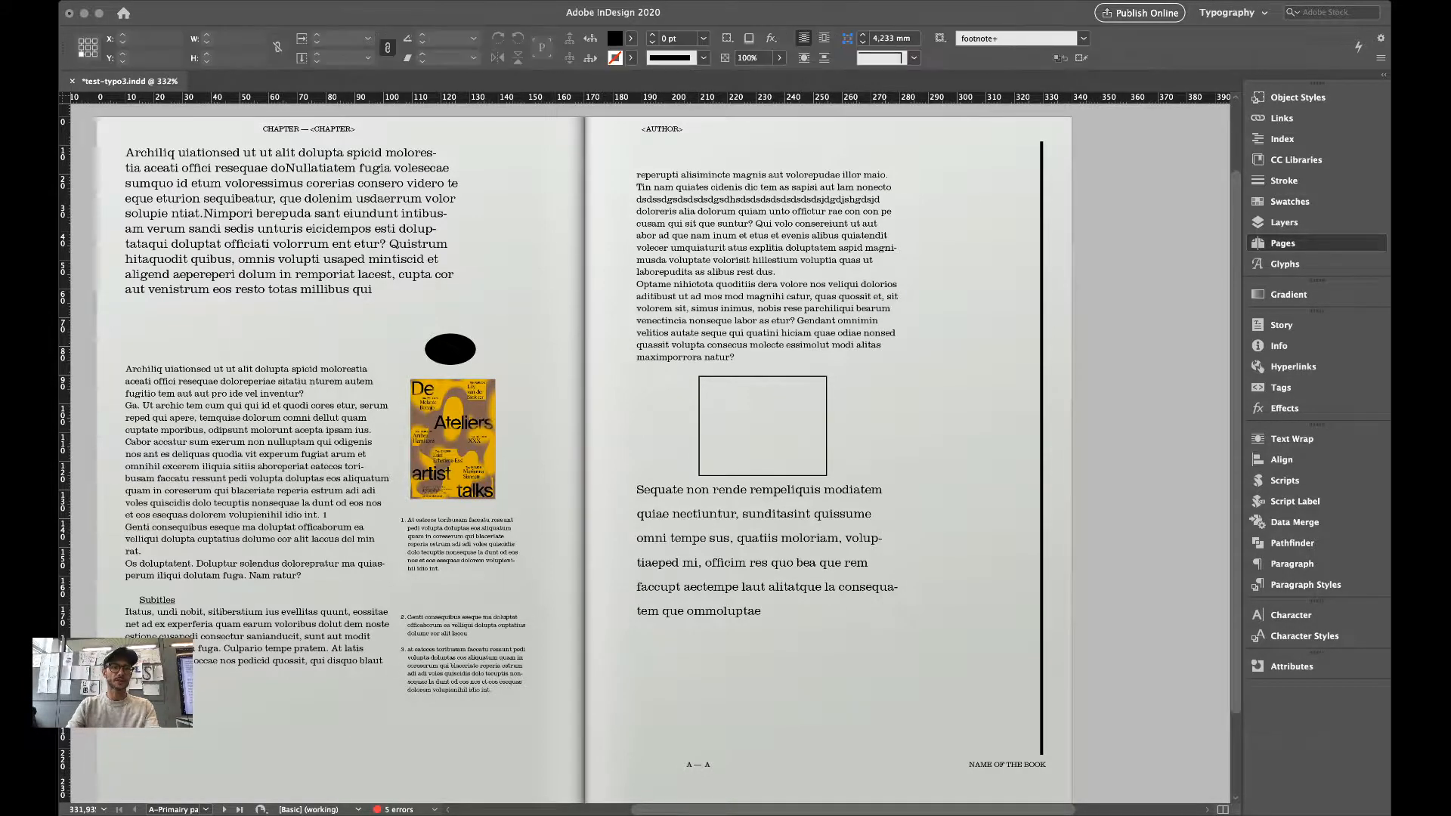
key("w")
scroll(645, 453, "left", 1)
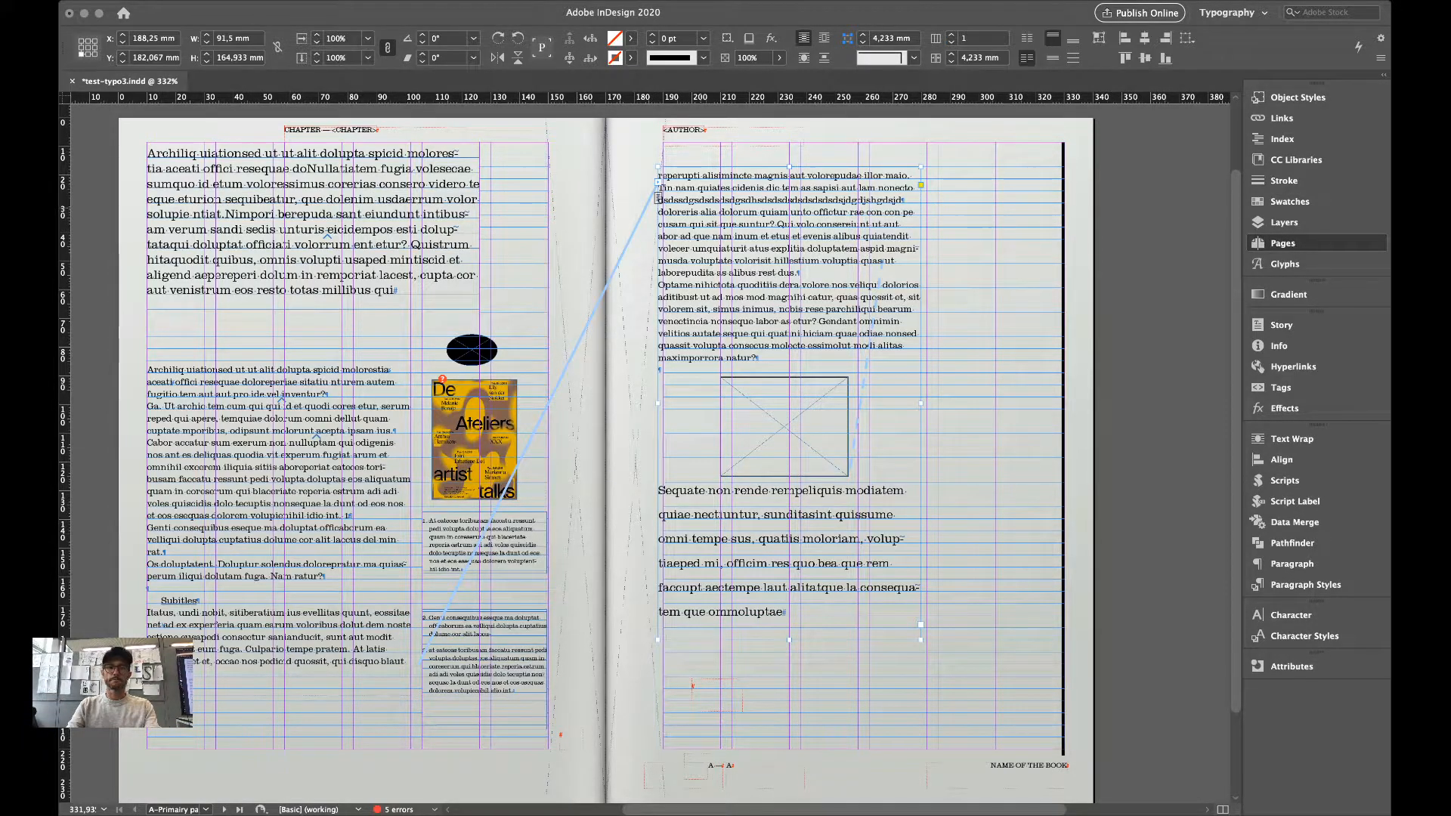
left_click(640, 186)
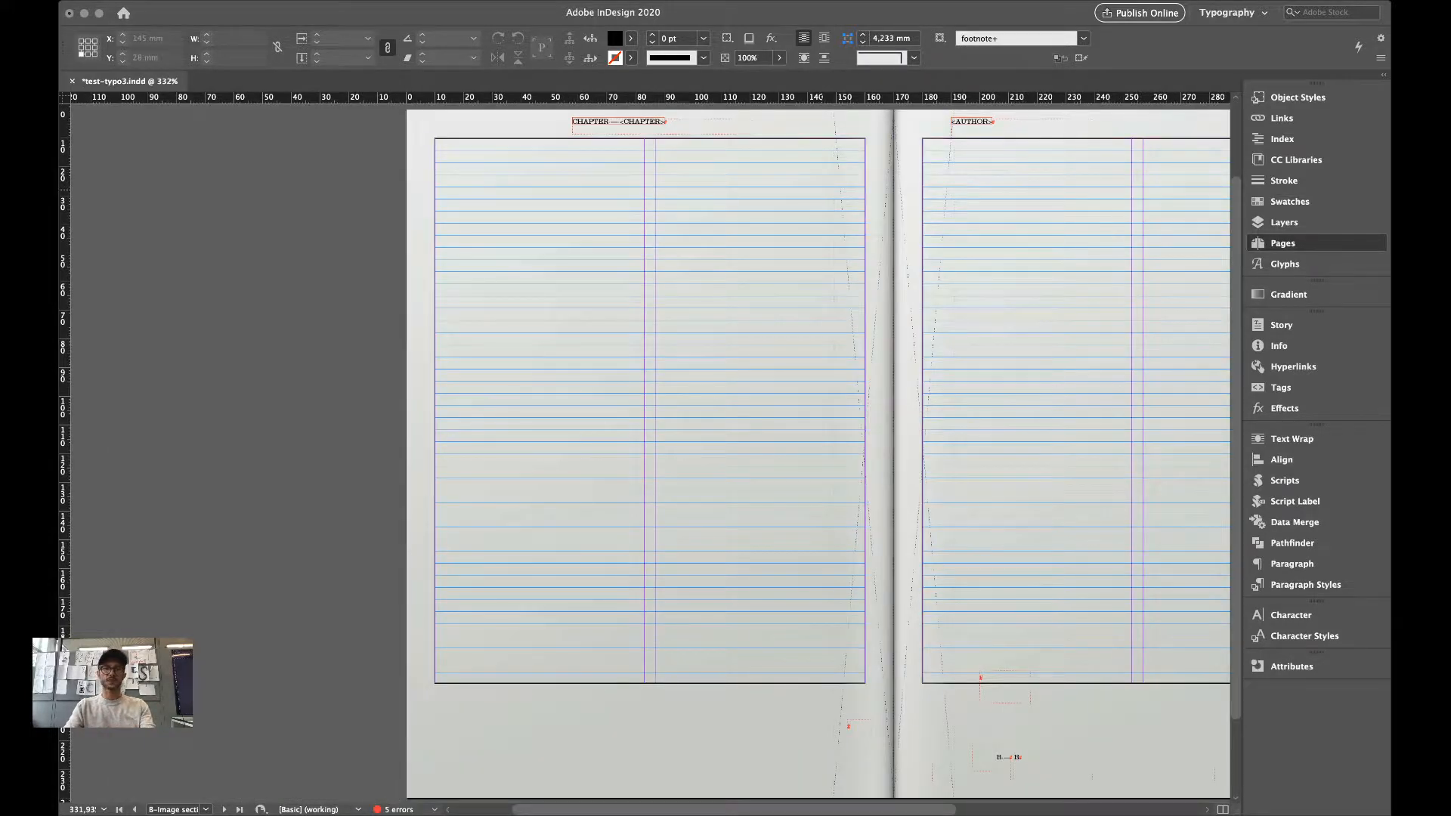
Examine the two-column grid, baseline grid and header and footer items across the B-Image section parent spread.
scroll(821, 190, "right", 5)
scroll(822, 190, "down", 1)
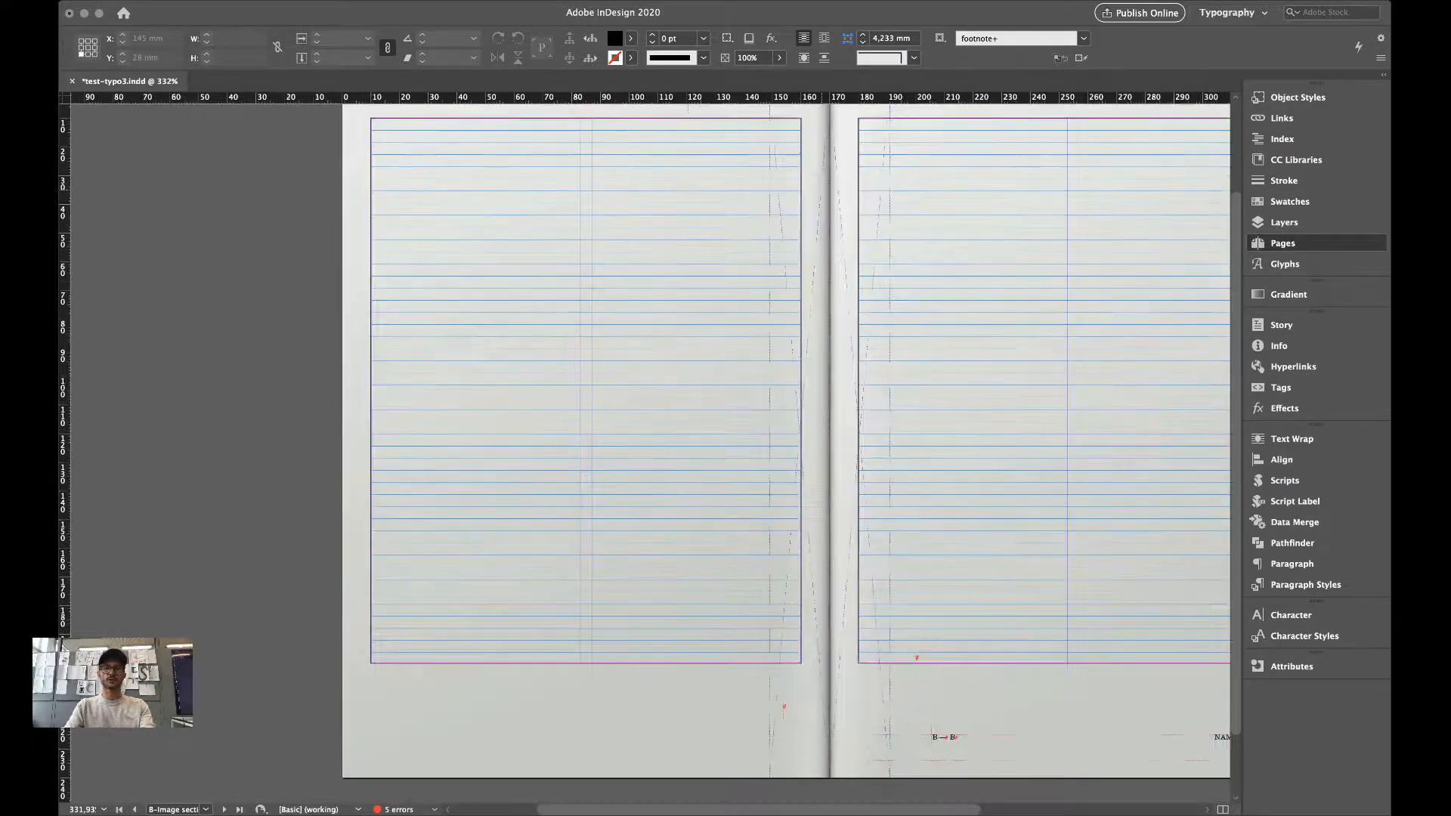
scroll(821, 189, "up", 4)
scroll(703, 453, "down", 3)
scroll(703, 454, "right", 1)
scroll(702, 453, "up", 1)
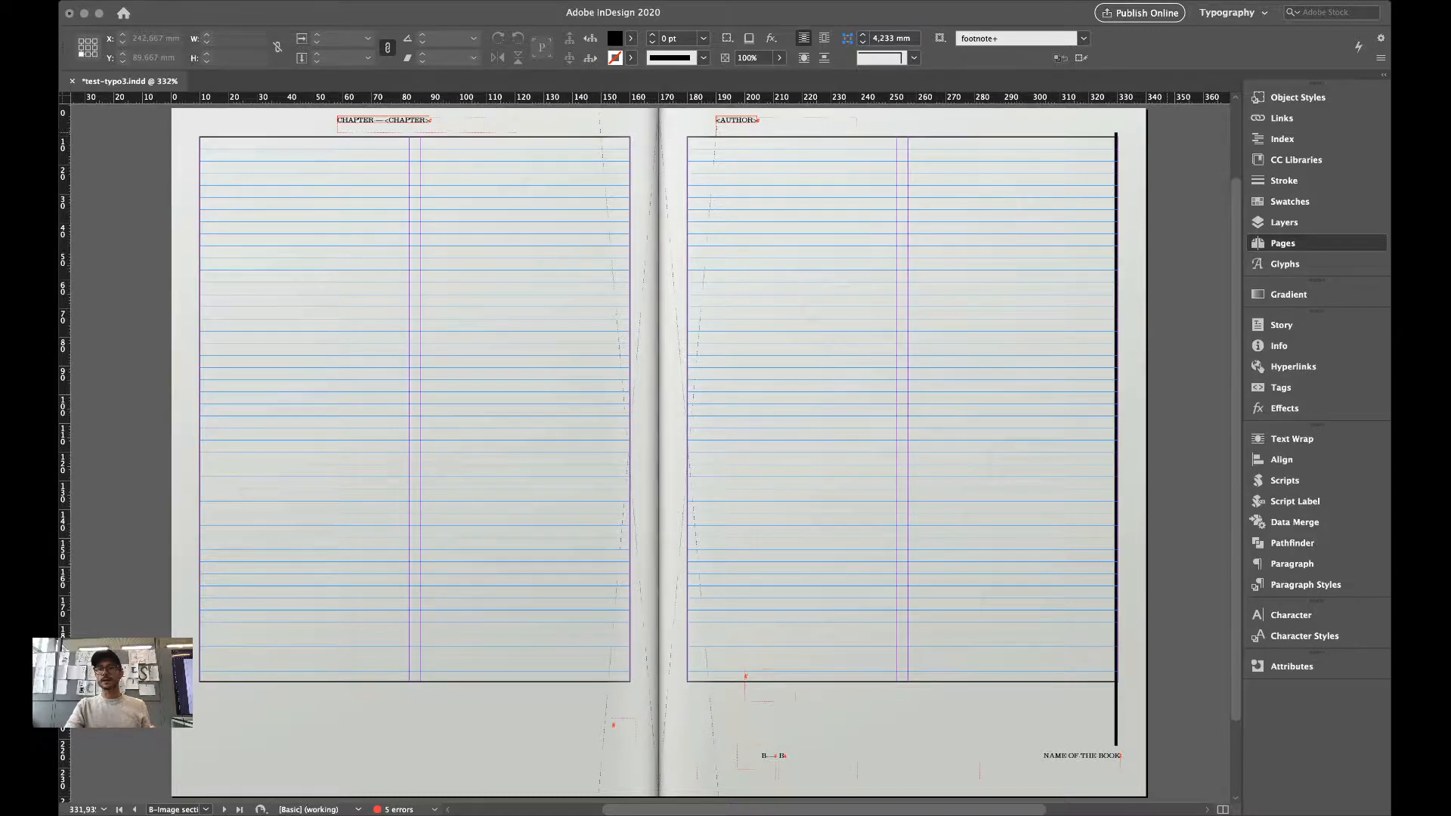
On the A-Primary parent, move the book title footer to about X 247 mm and the page number frames to about X 193 mm, Y 237.3 mm.
double_click(1168, 132)
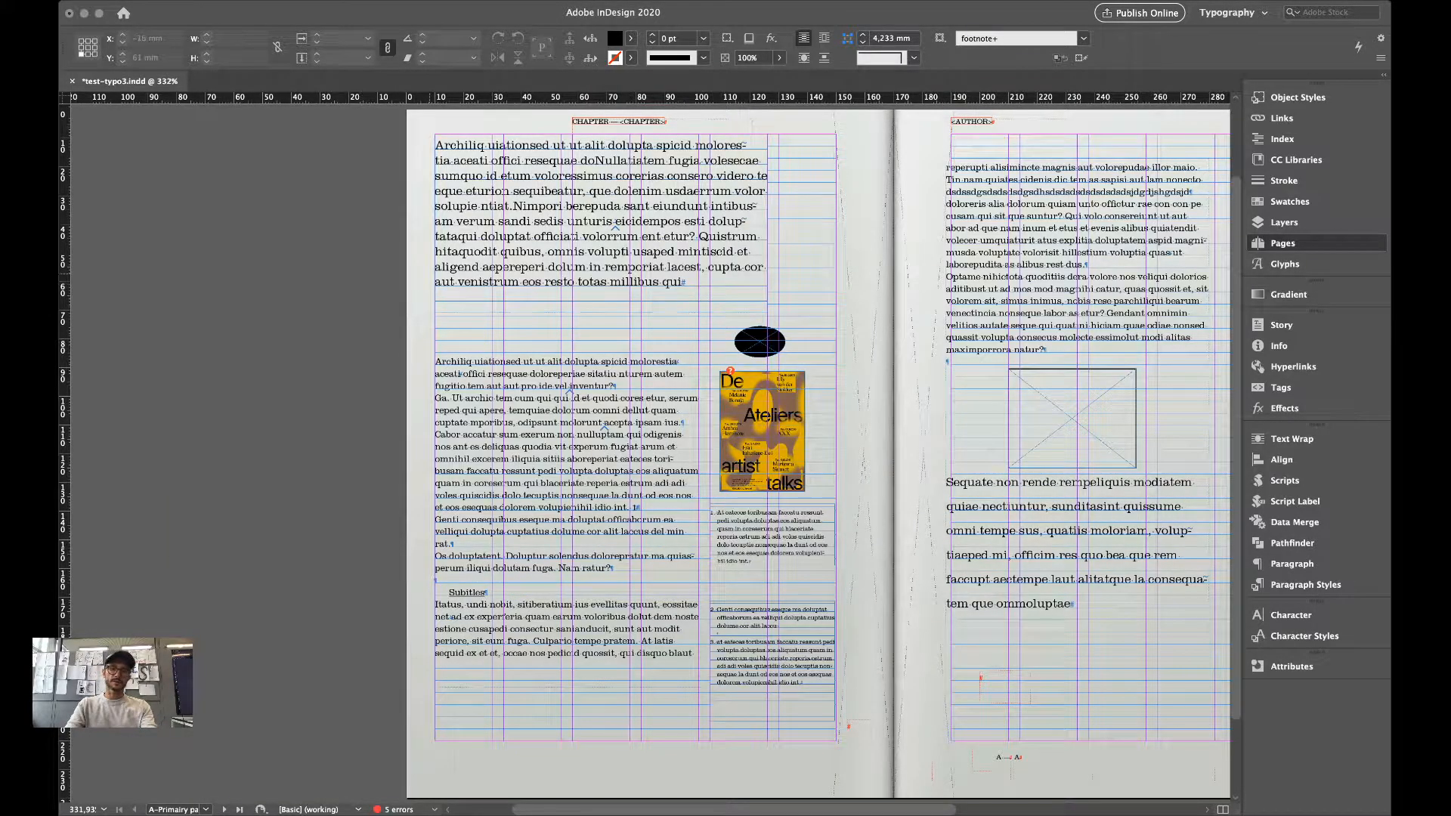
scroll(651, 446, "right", 5)
scroll(651, 446, "down", 1)
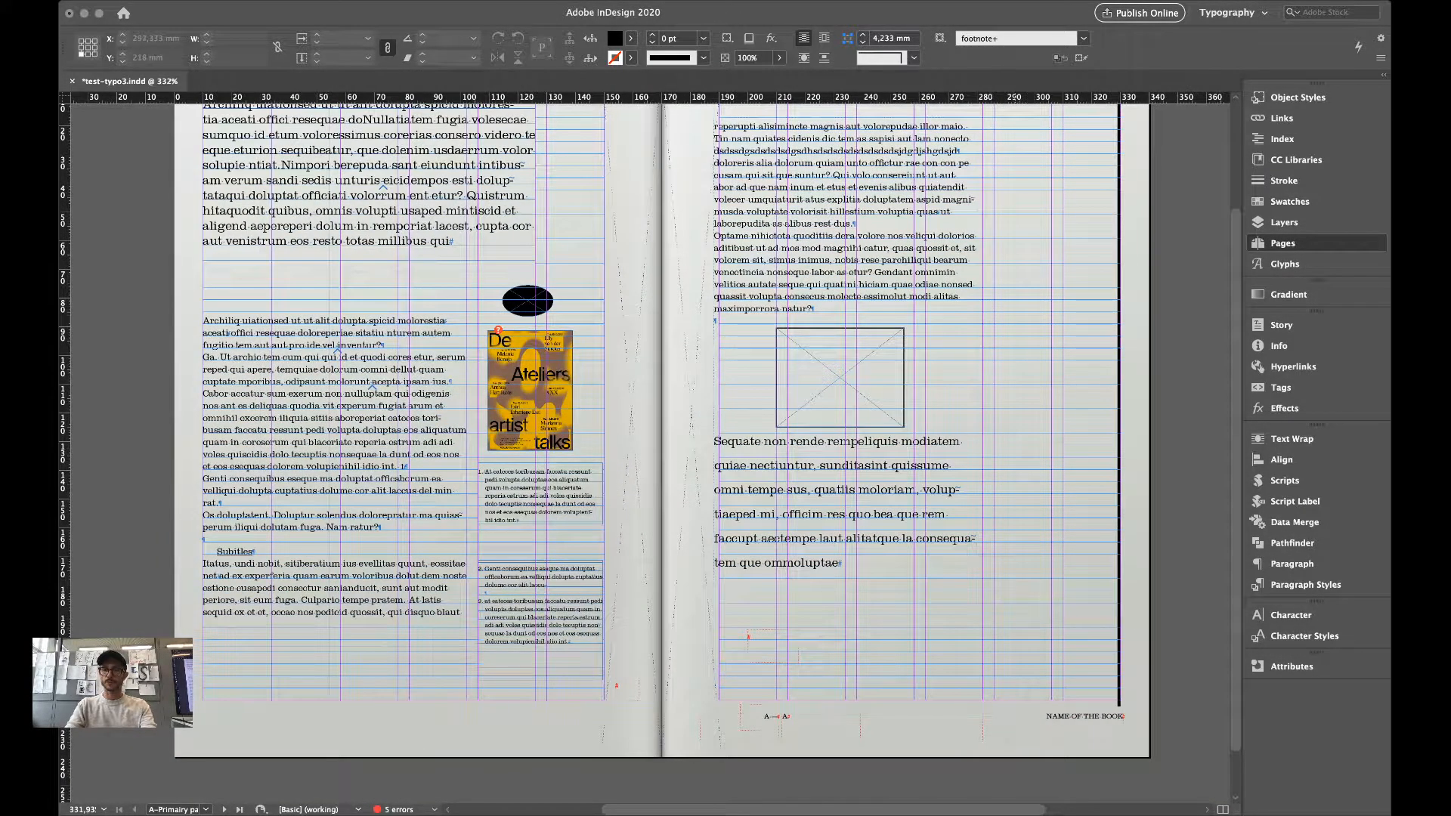
left_click_drag(1082, 718, 982, 717)
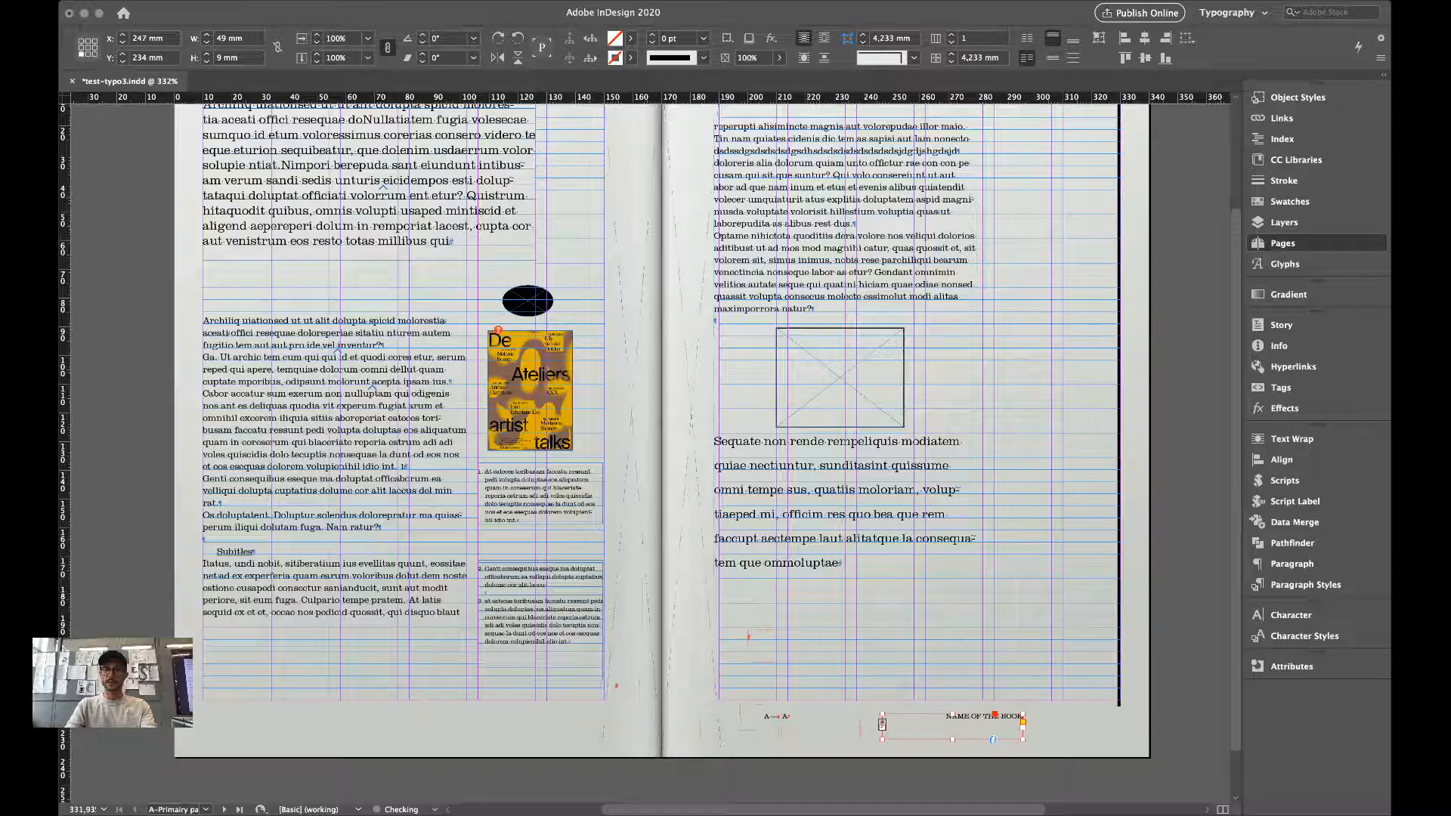
left_click(763, 716)
left_click_drag(764, 717, 792, 726)
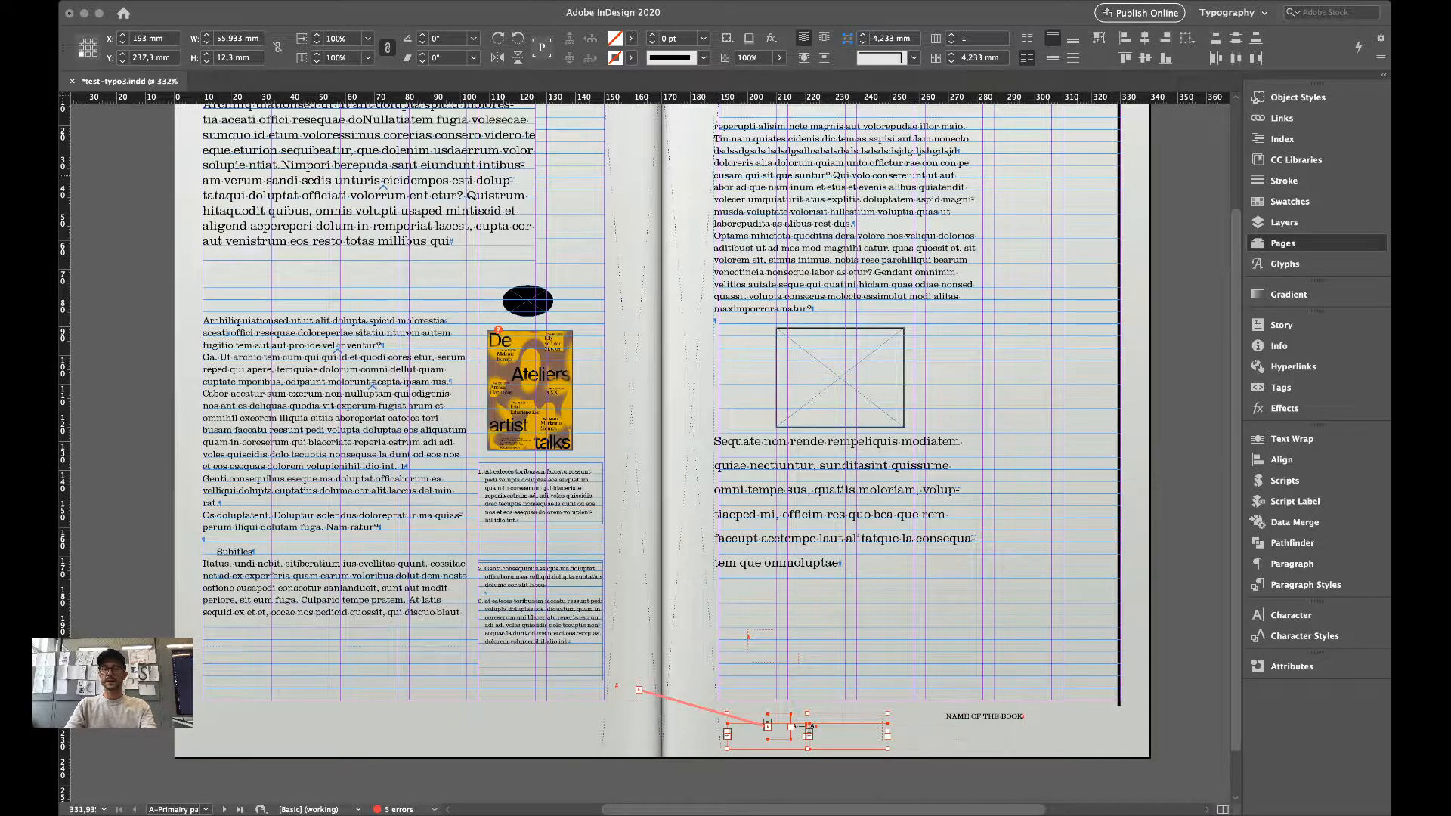
Check the footer positions on the B-Image section parent and return to the A-Primary parent spread.
key("alt+Page_Down")
scroll(616, 264, "right", 5)
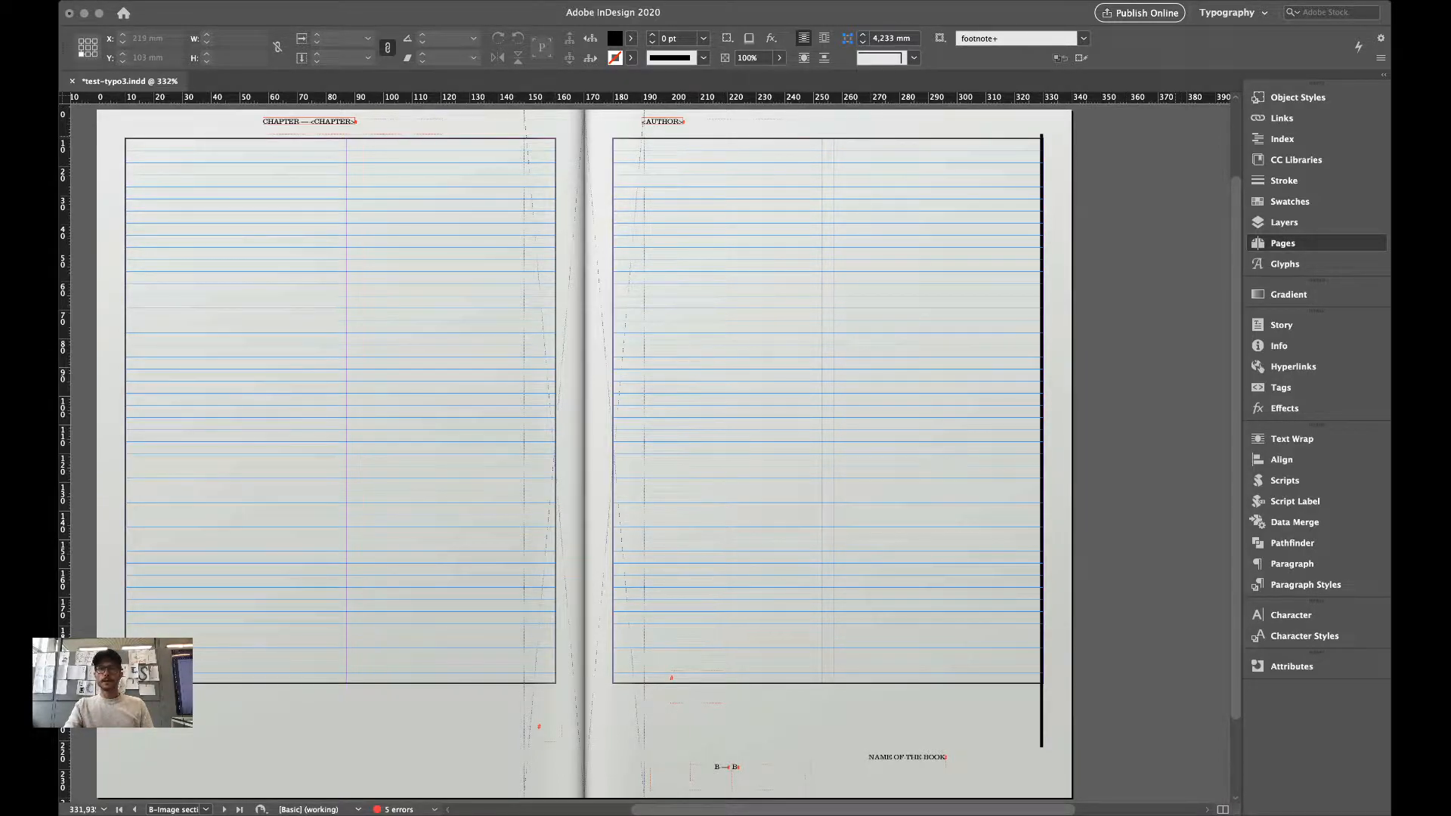
key("shift+Page_Up")
scroll(650, 446, "right", 5)
scroll(650, 446, "up", 1)
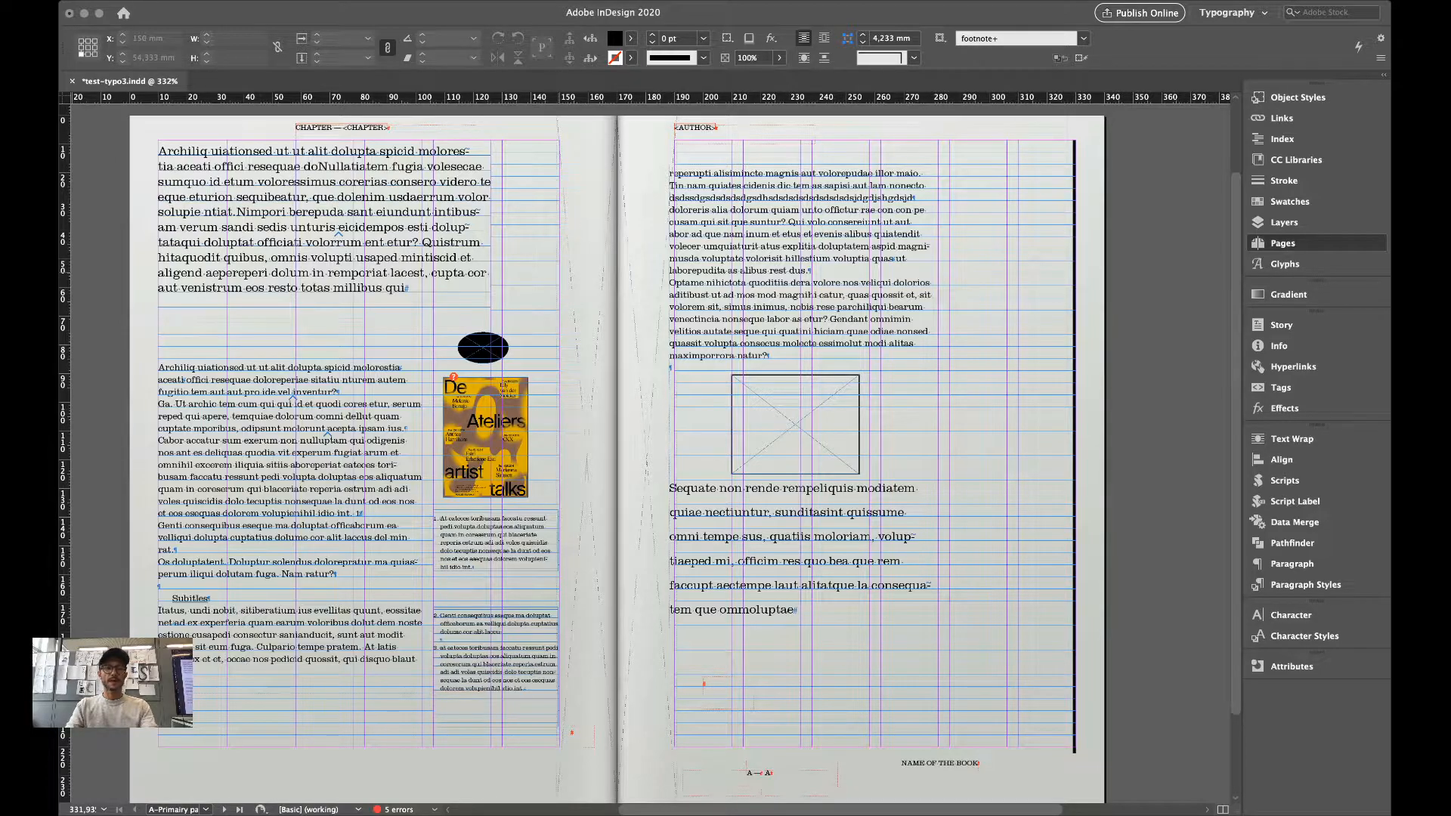
Examine how the left page's body text, poster image and footnotes sit on the baseline grid.
left_click_drag(136, 339, 614, 593)
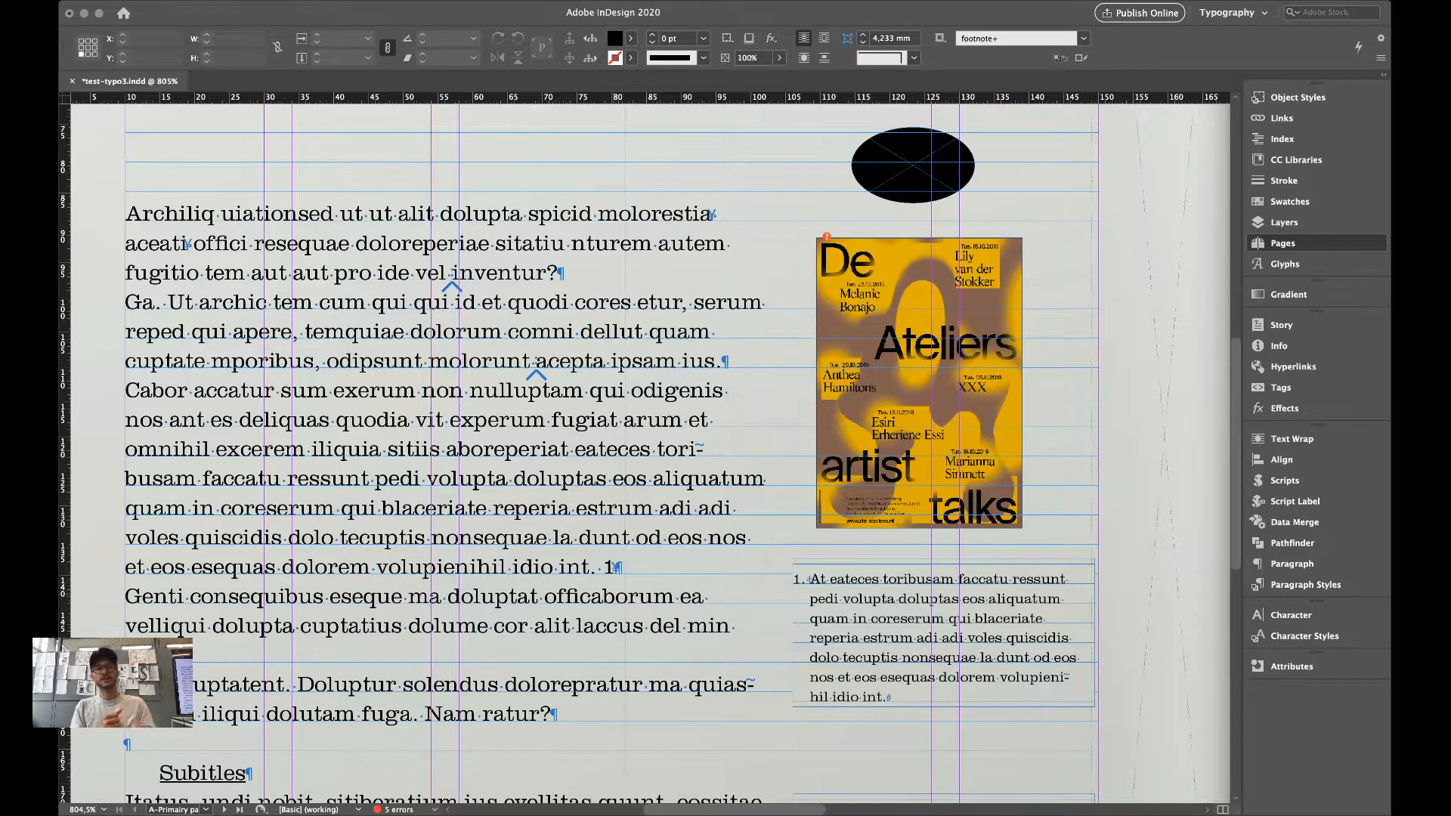
key("super+minus")
key("super+minus")
key("super+minus")
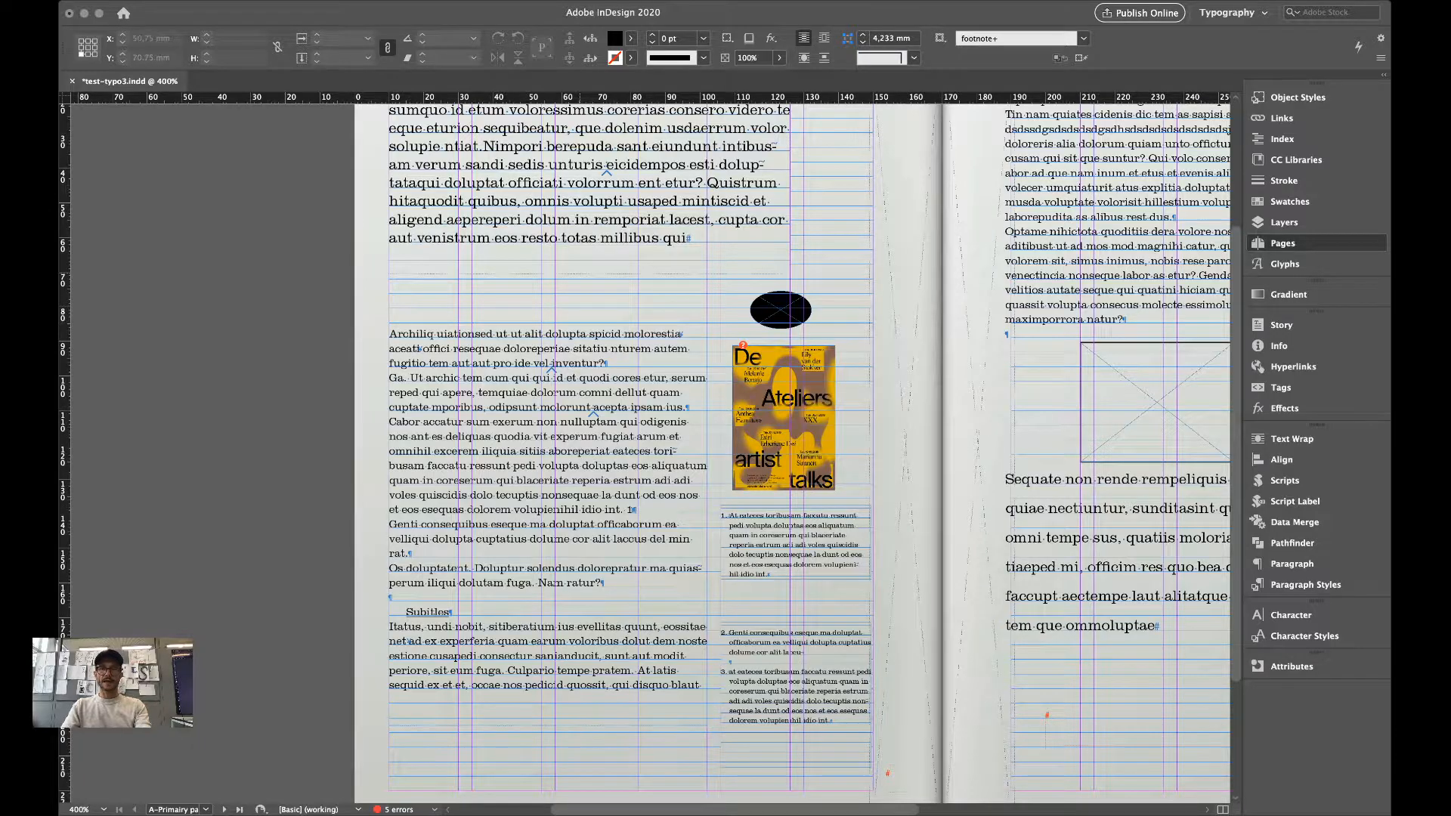
scroll(650, 446, "up", 3)
scroll(650, 446, "left", 2)
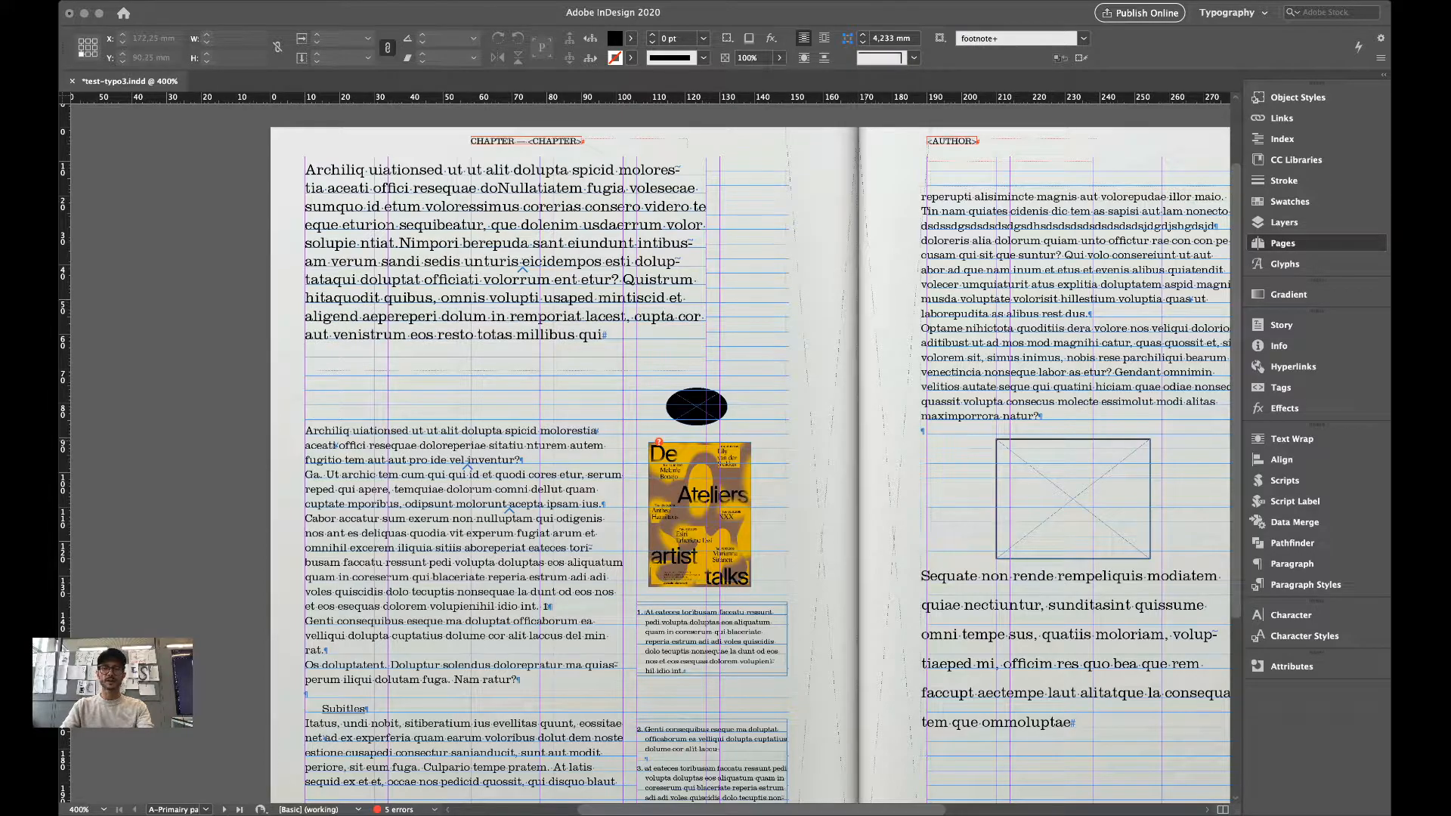
scroll(650, 454, "down", 5)
Try the bottom margin one increment higher and lower, and return it to the position on the last baseline grid line.
left_click_drag(275, 532, 567, 731)
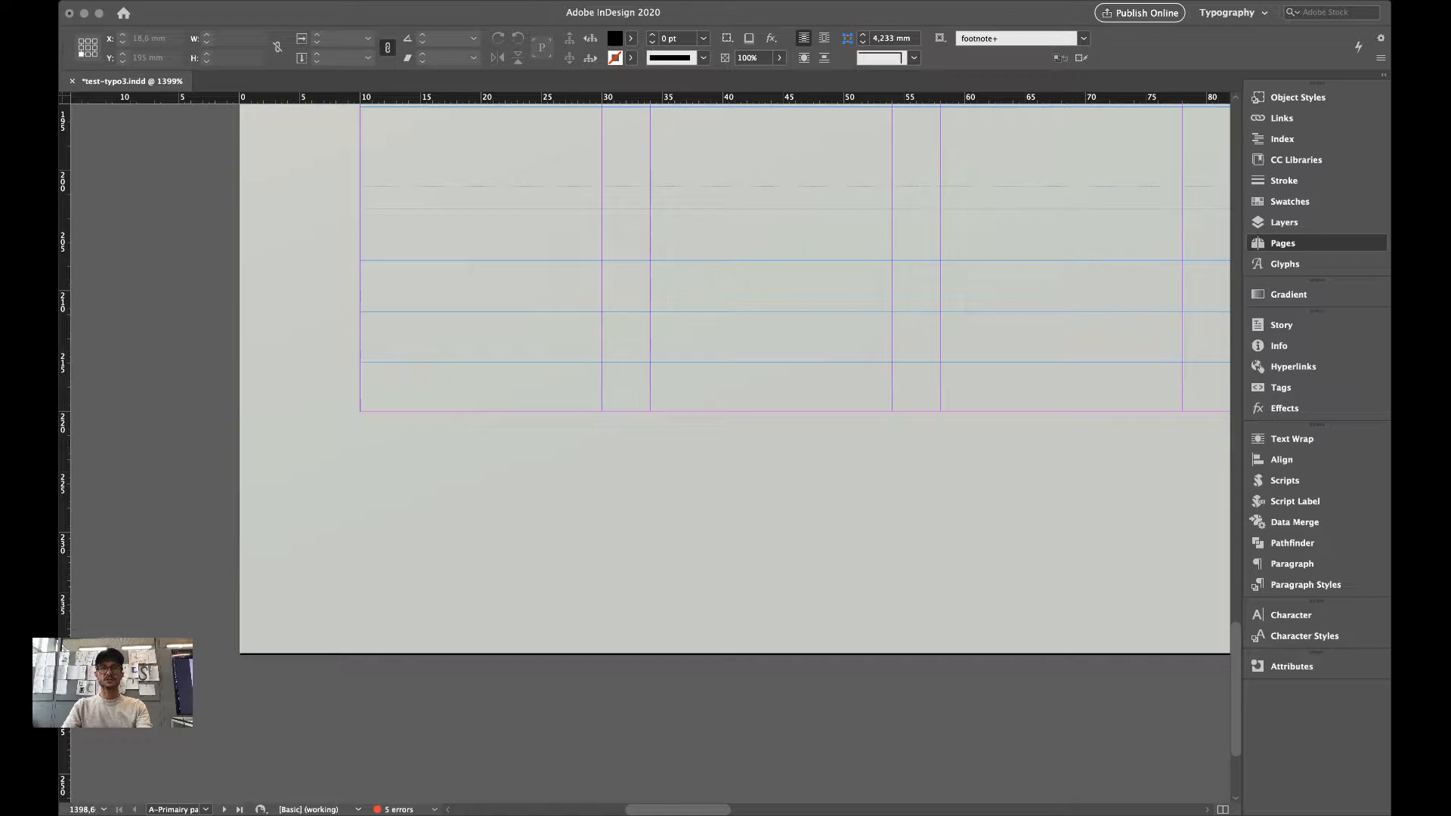
key("Up")
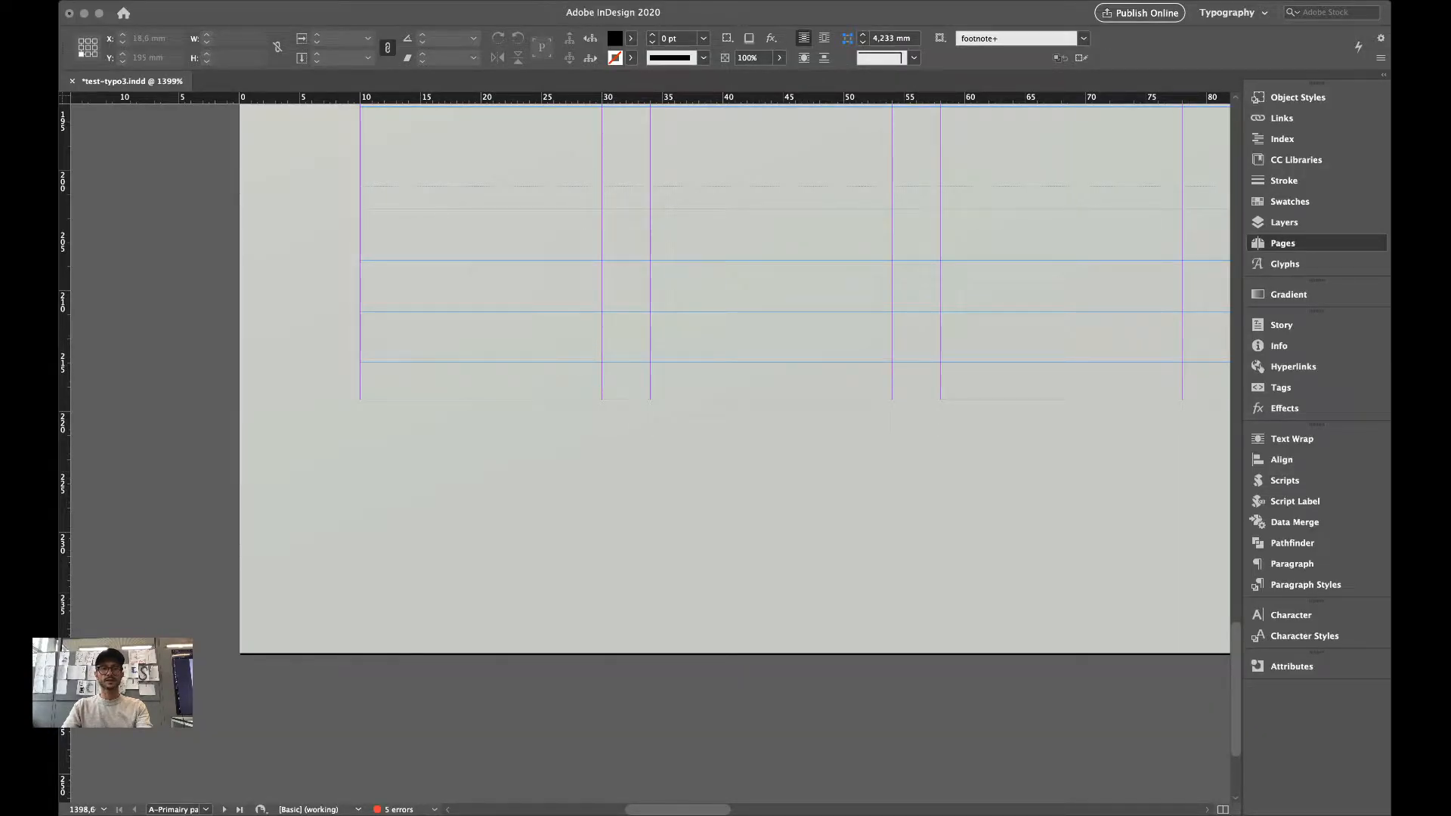
key("Down")
key("Down")
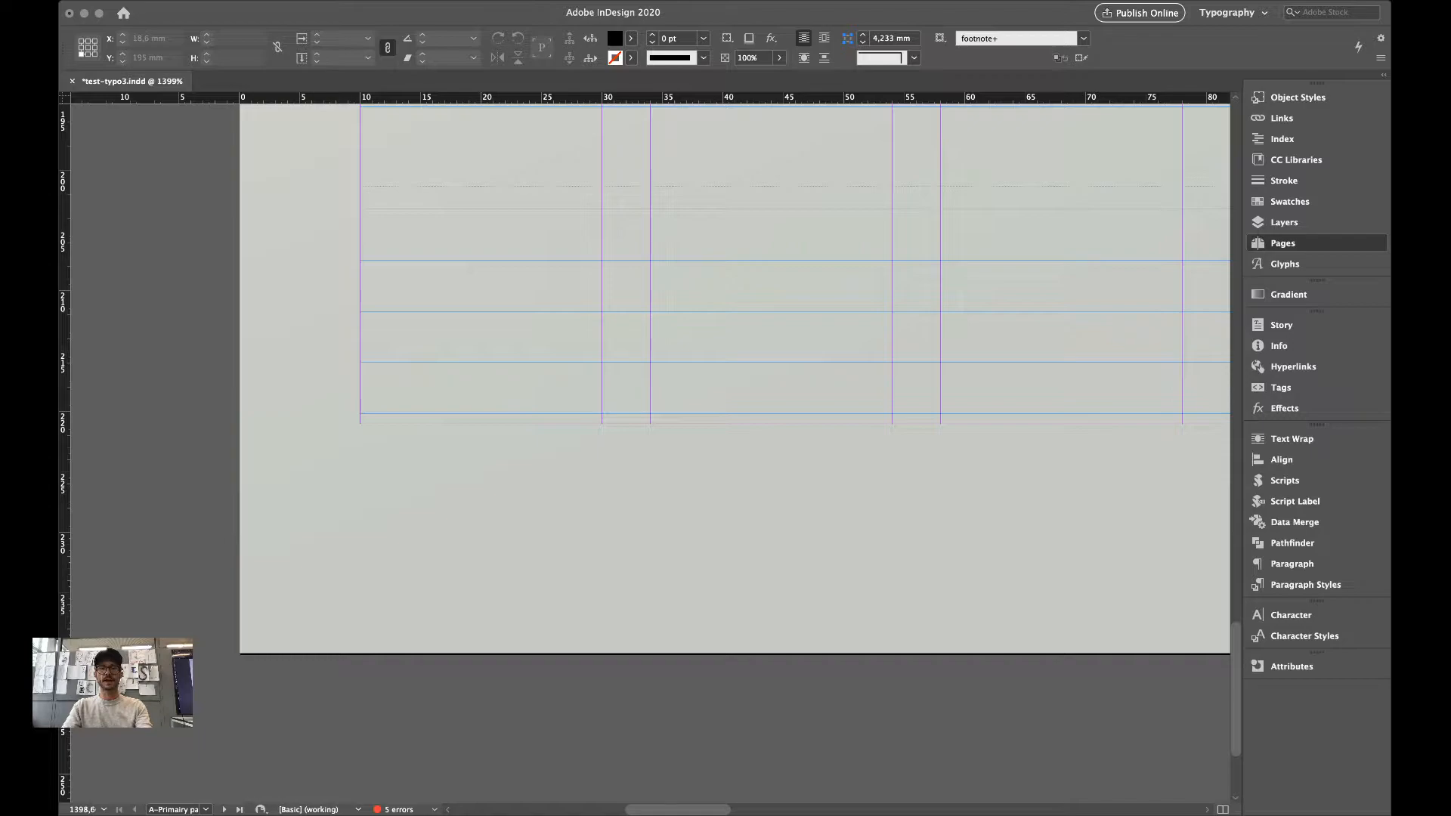
key("Up")
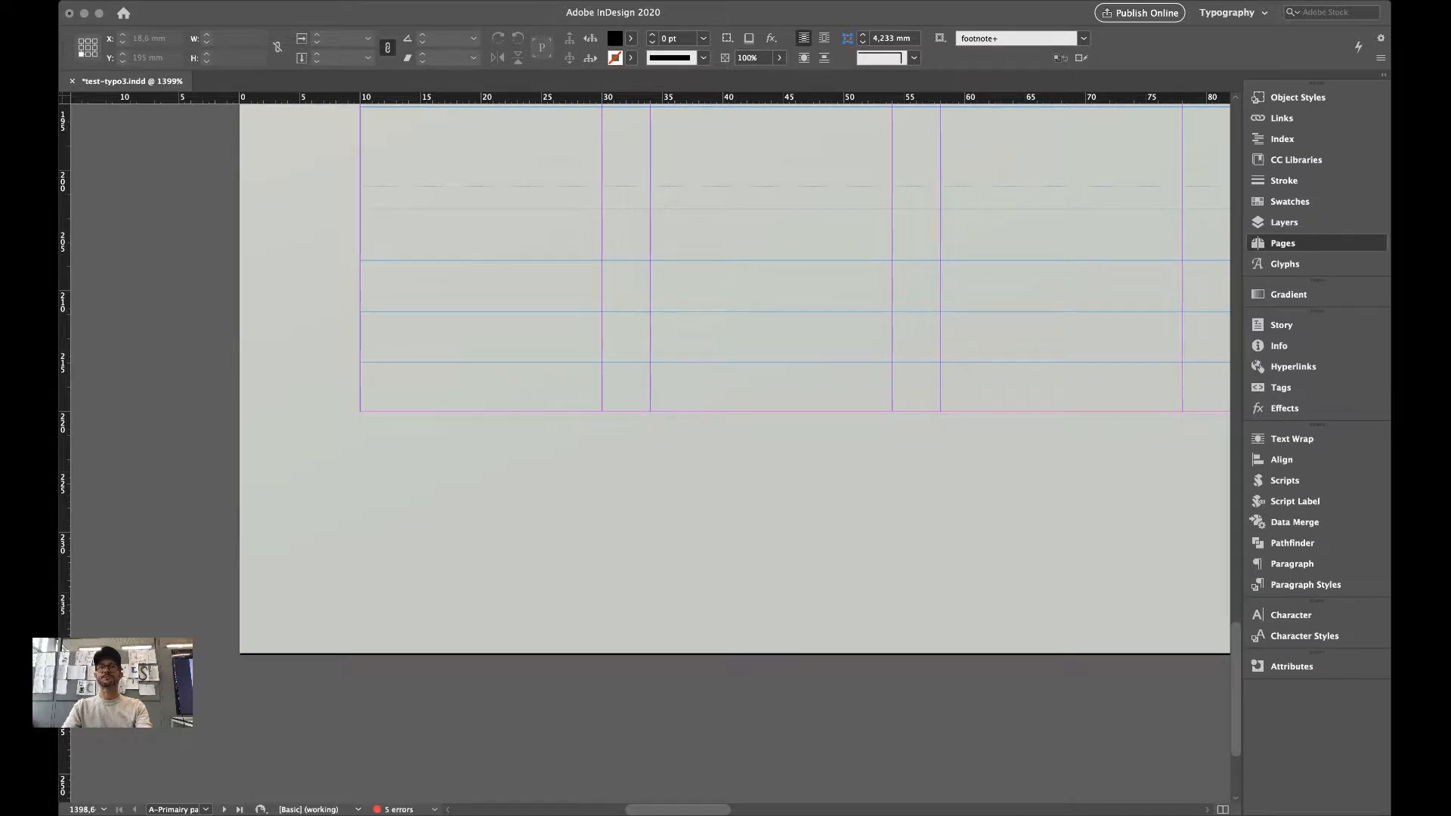
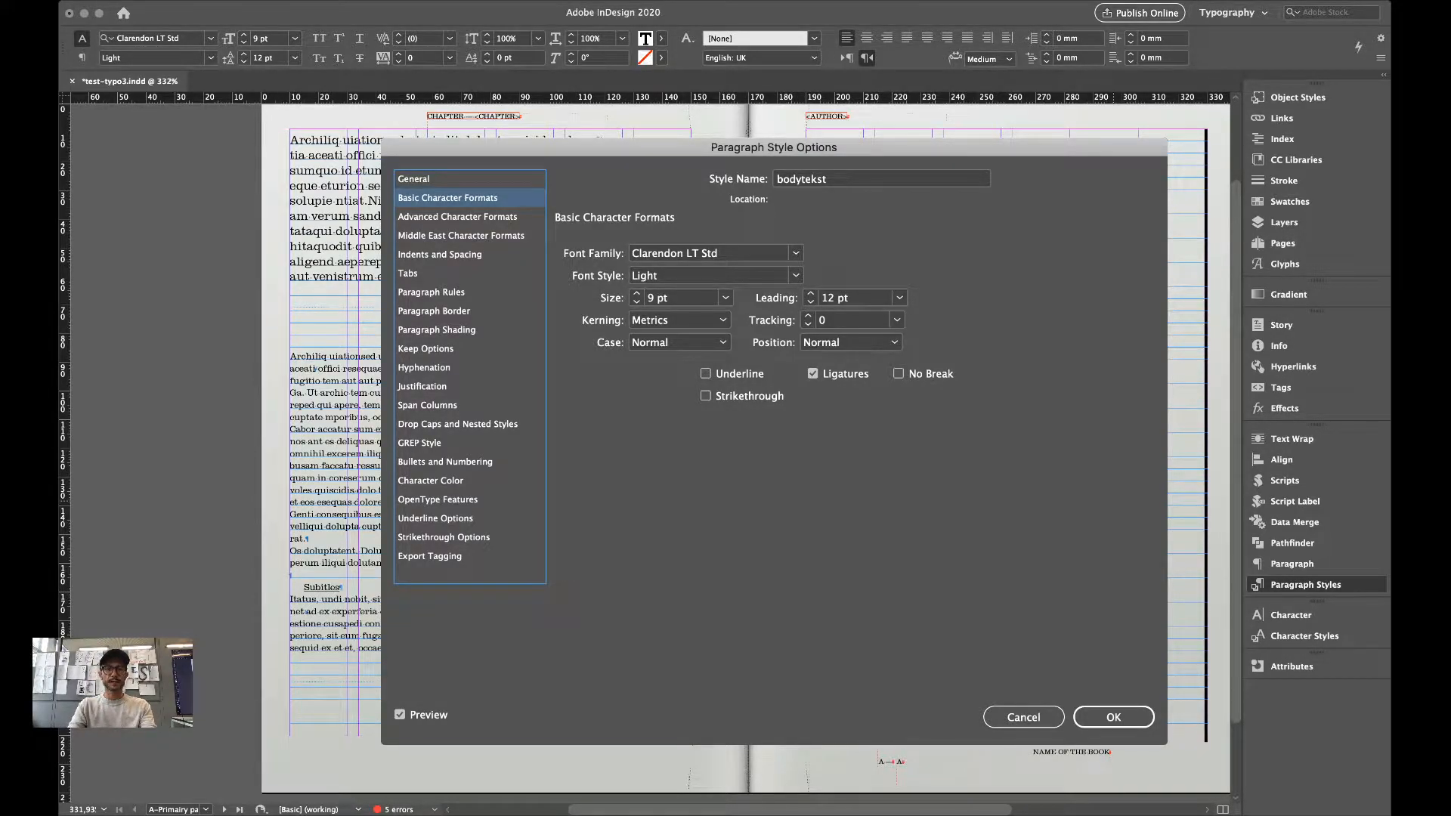
Review the indents, spacing and grid alignment settings of the bodytekst paragraph style and close its options.
left_click(439, 254)
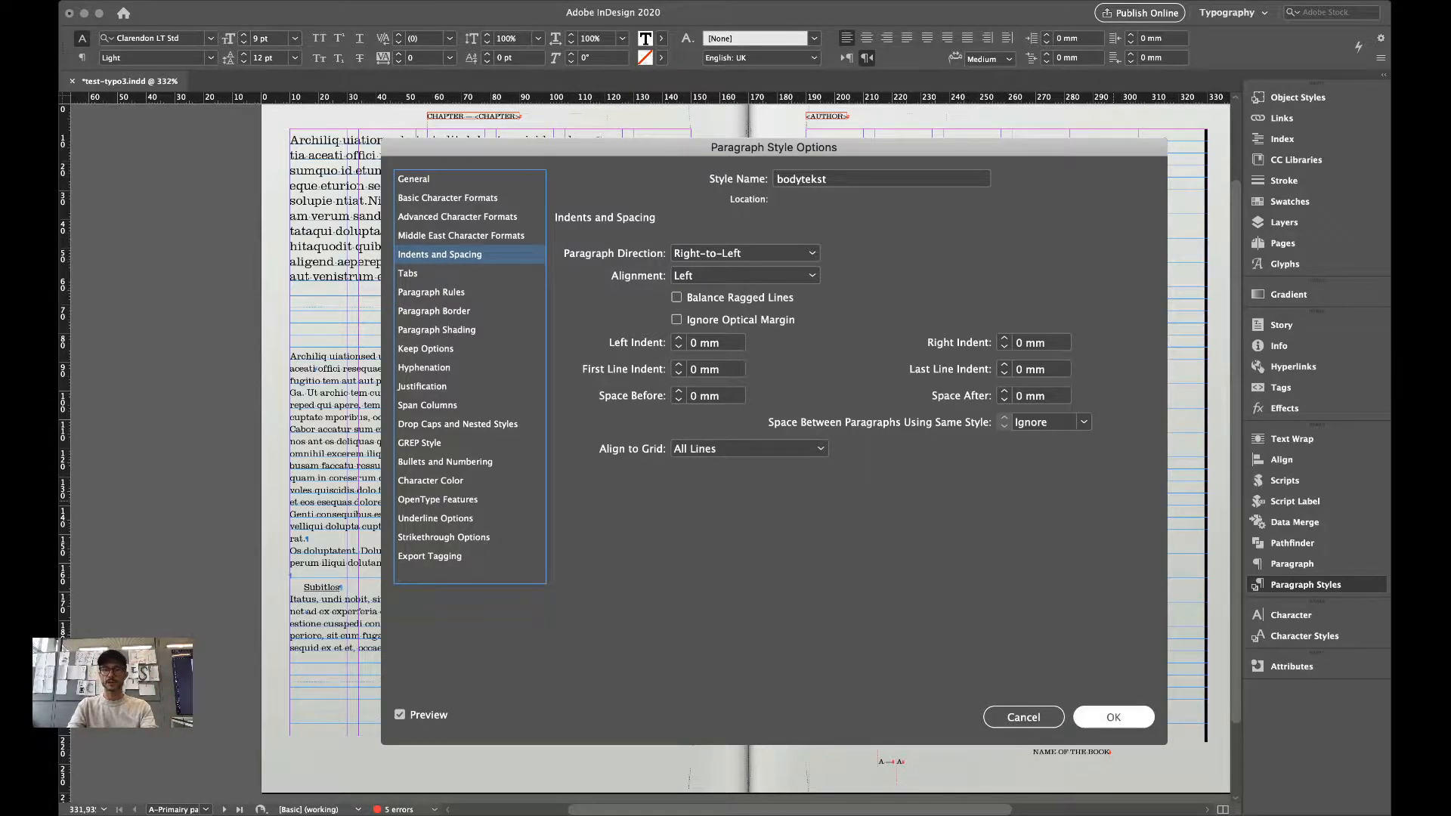
left_click(1113, 717)
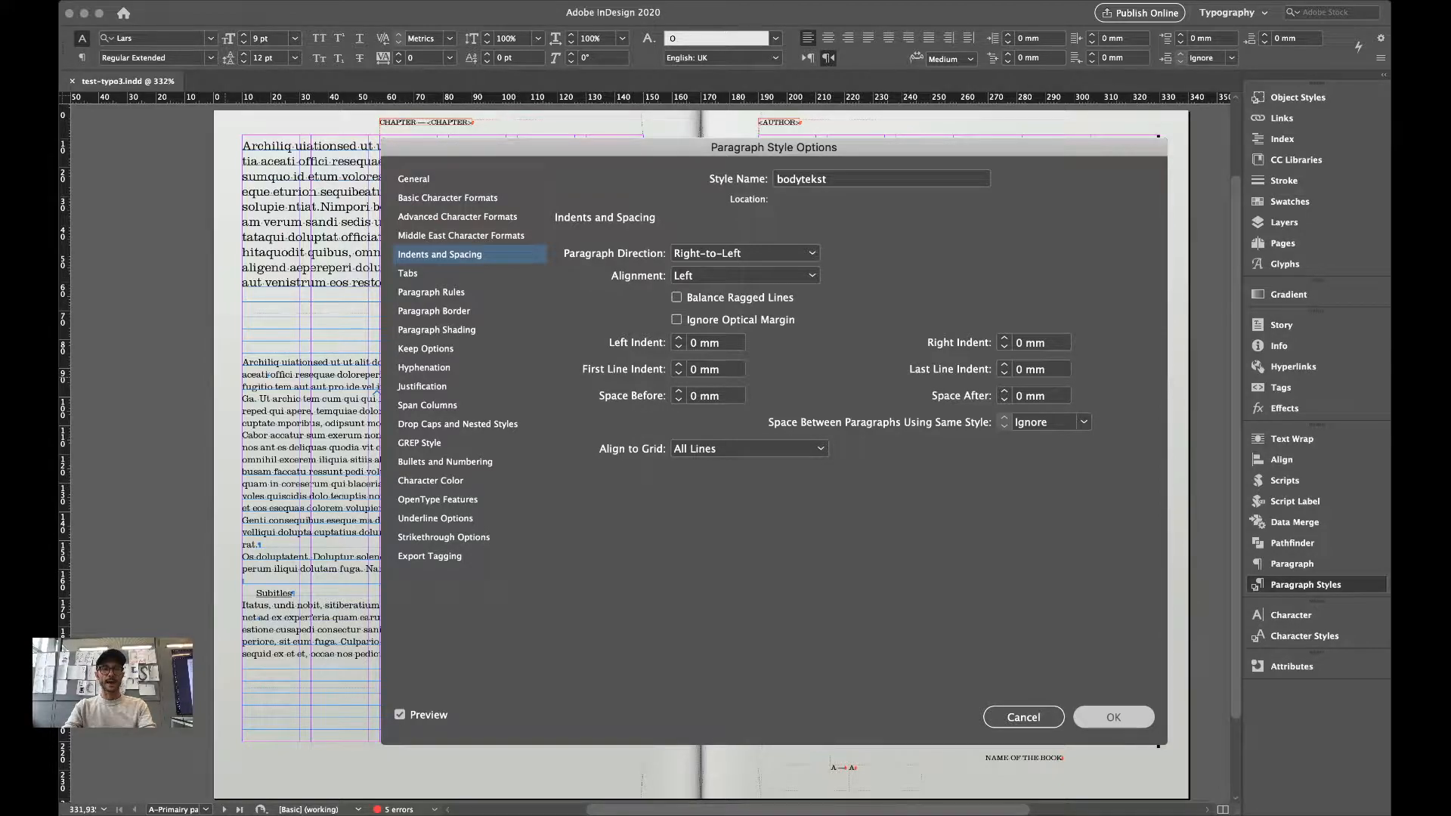
Try the Italic character style on the word "resequae" in the body text and reset it to [None].
left_click_drag(227, 332, 595, 481)
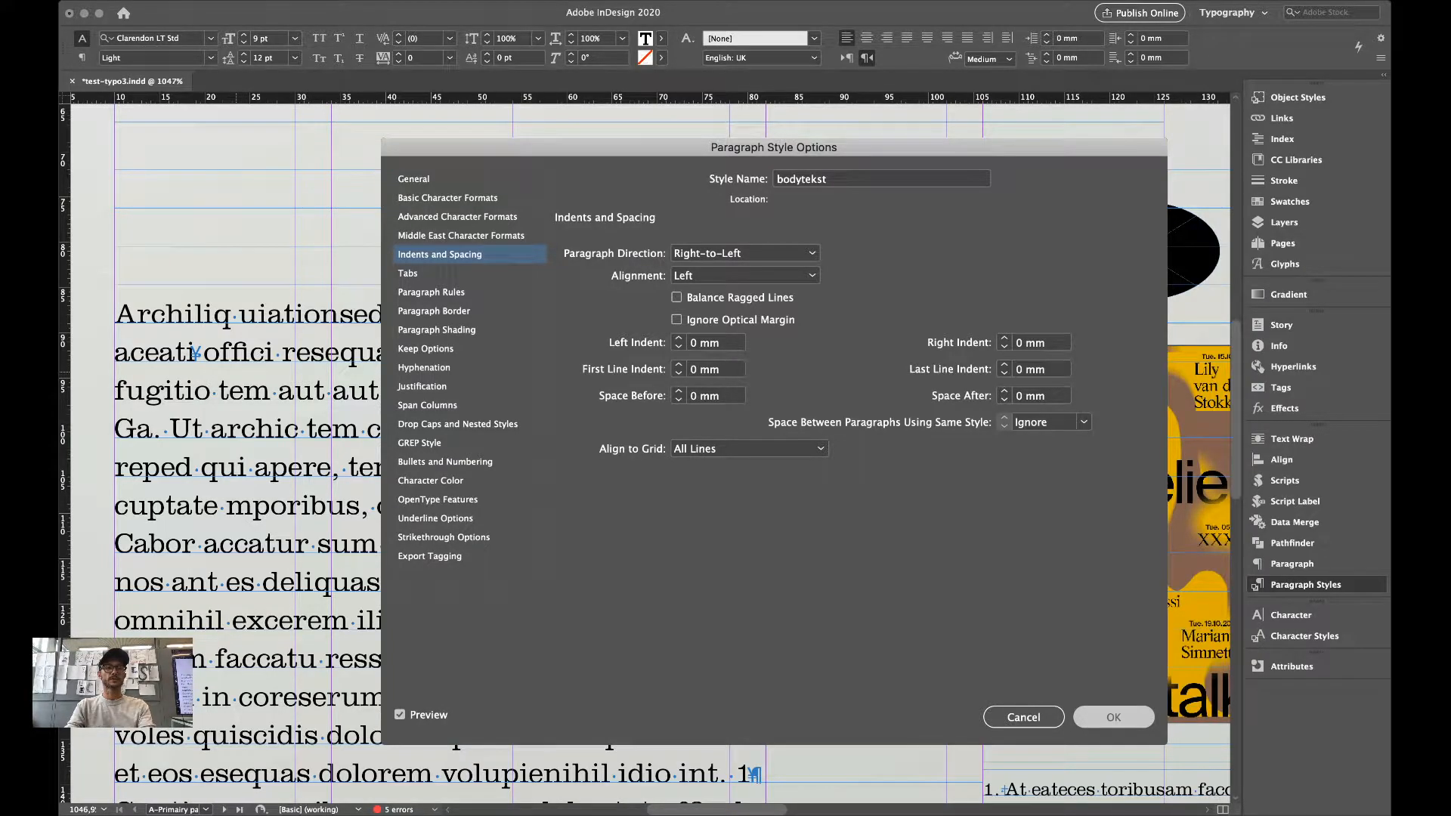
double_click(285, 352)
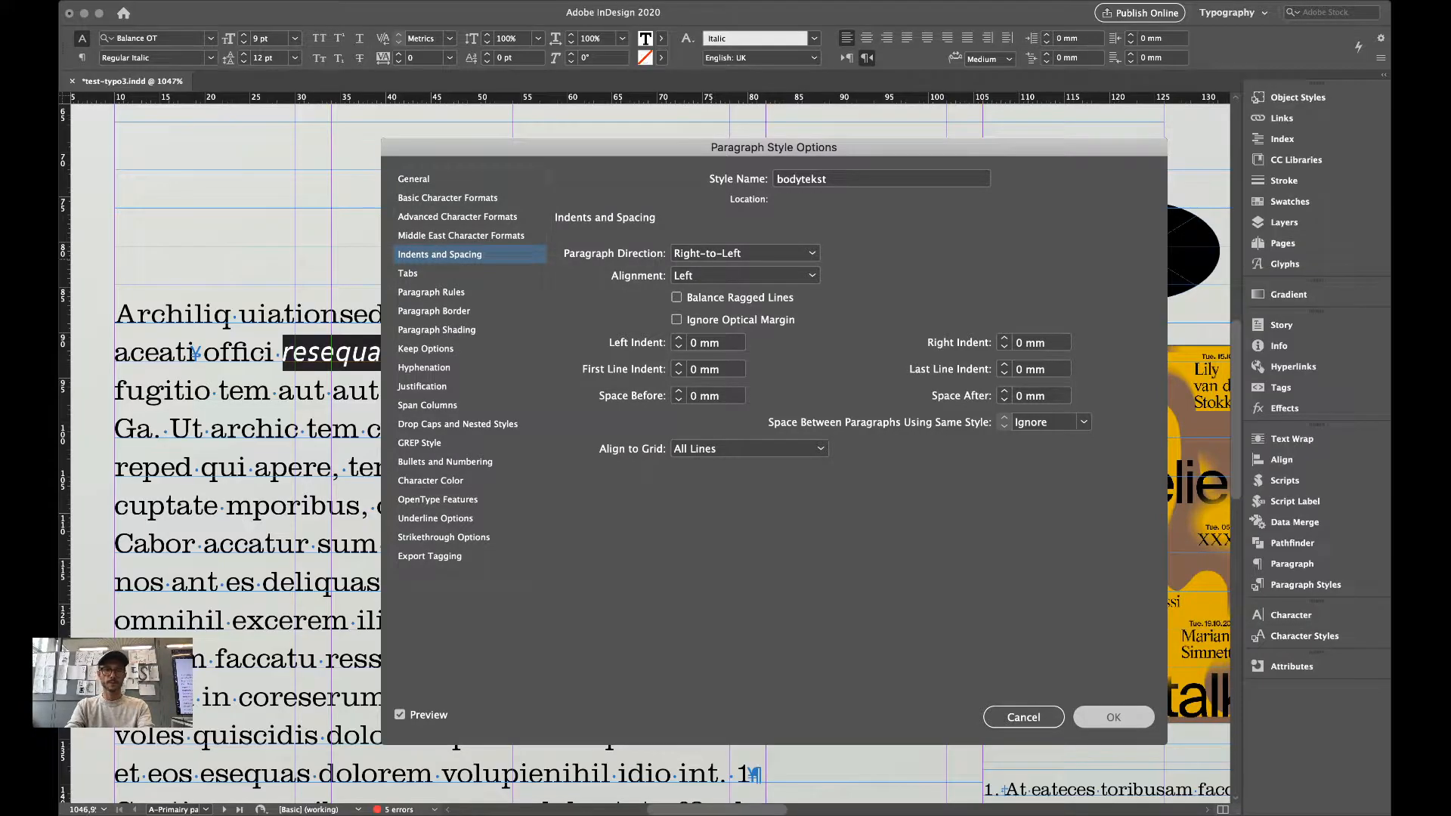
left_click(625, 234)
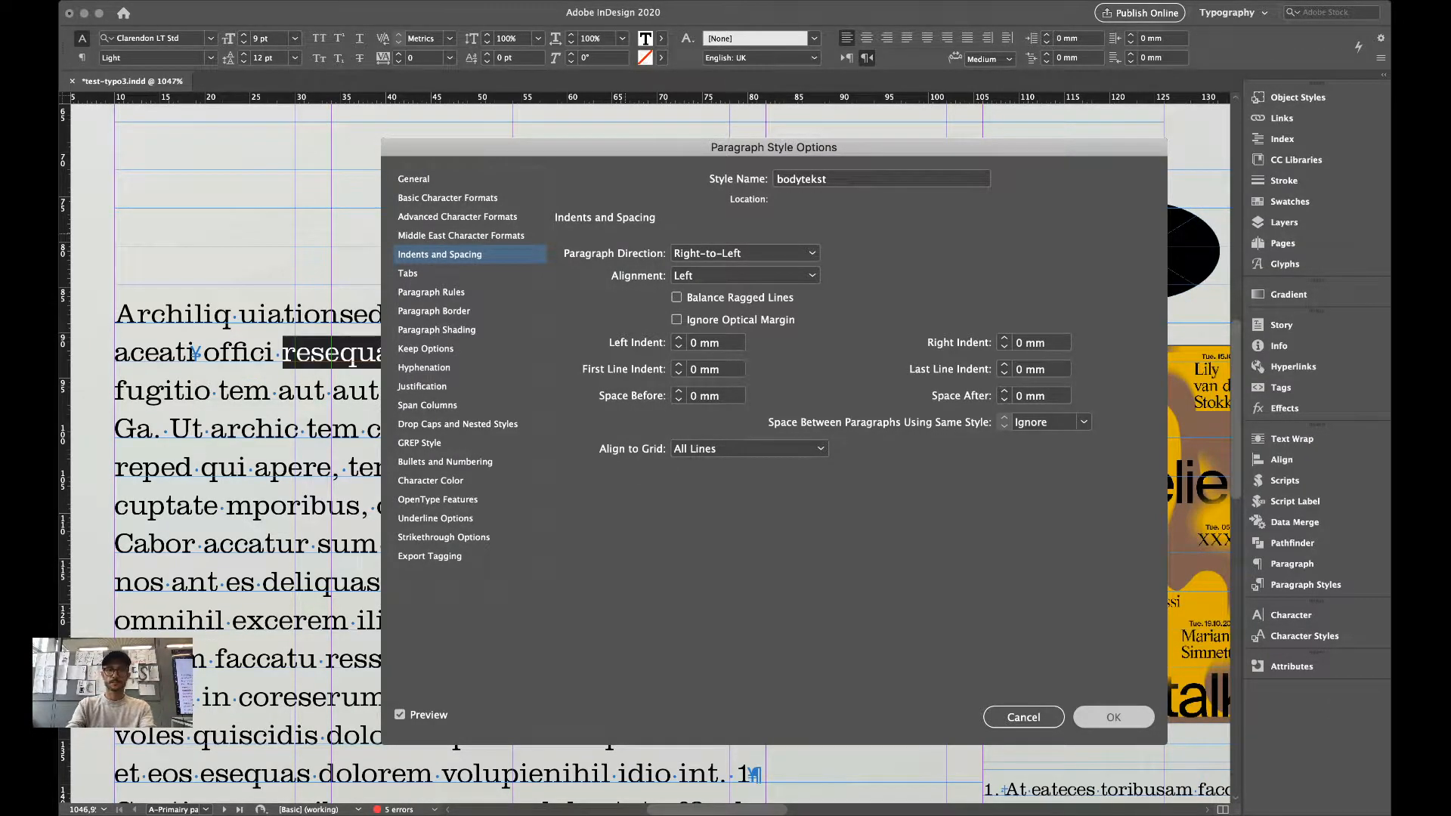
Deselect the text and save the document.
key("super+shift+a")
key("super+s")
key("super+minus")
key("super+minus")
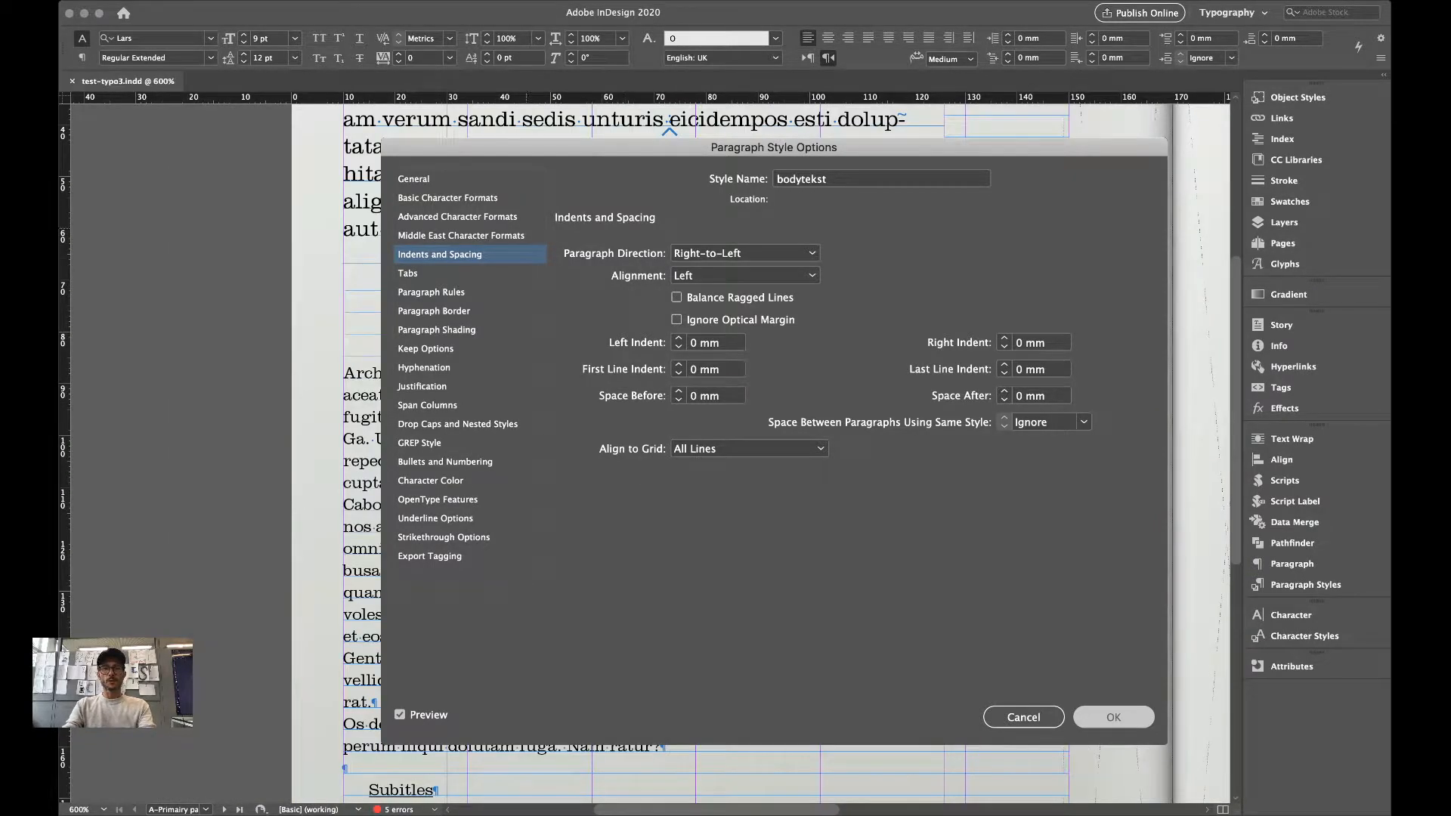
scroll(246, 325, "right", 4)
scroll(246, 325, "down", 1)
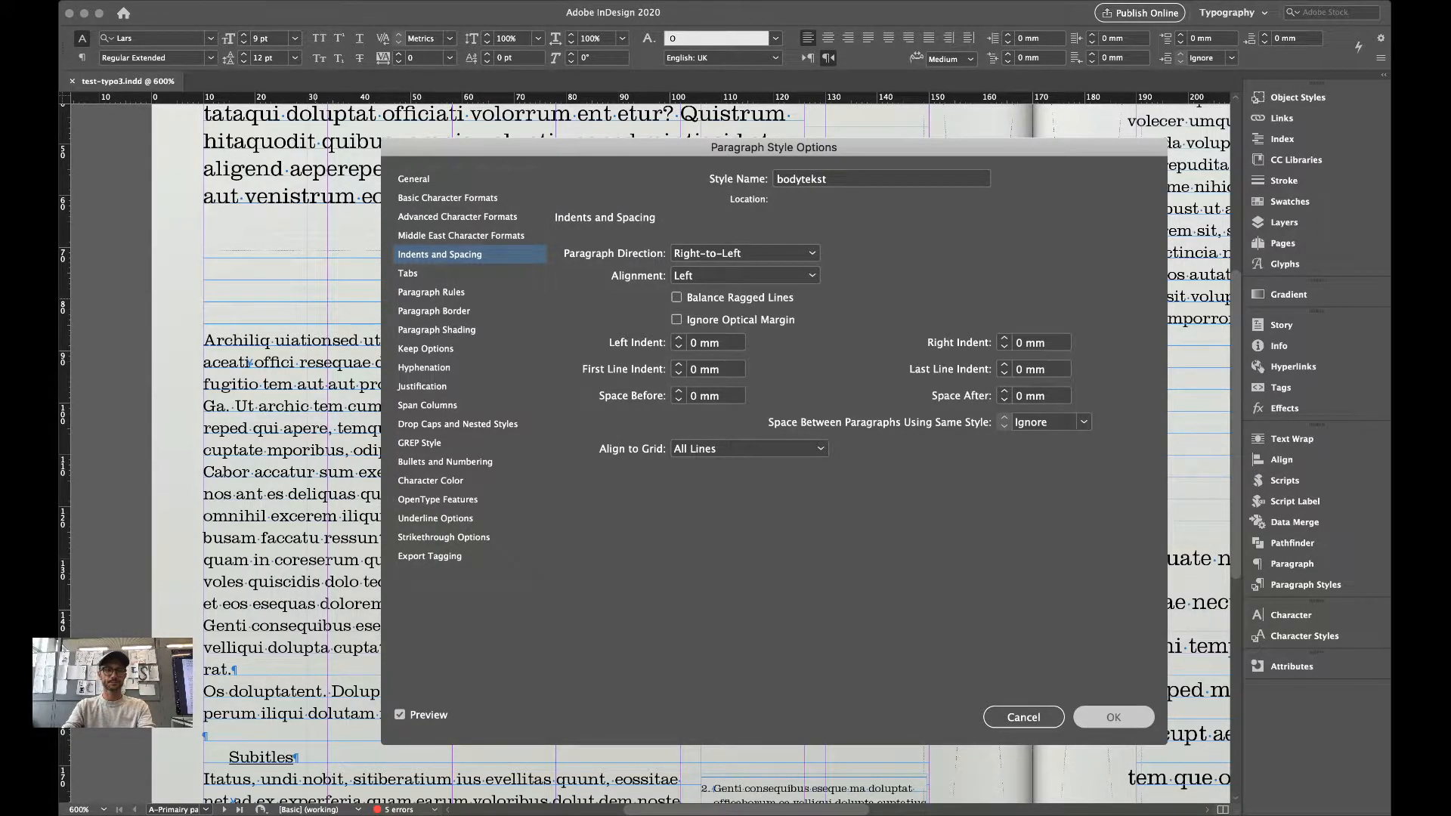
scroll(287, 453, "up", 10)
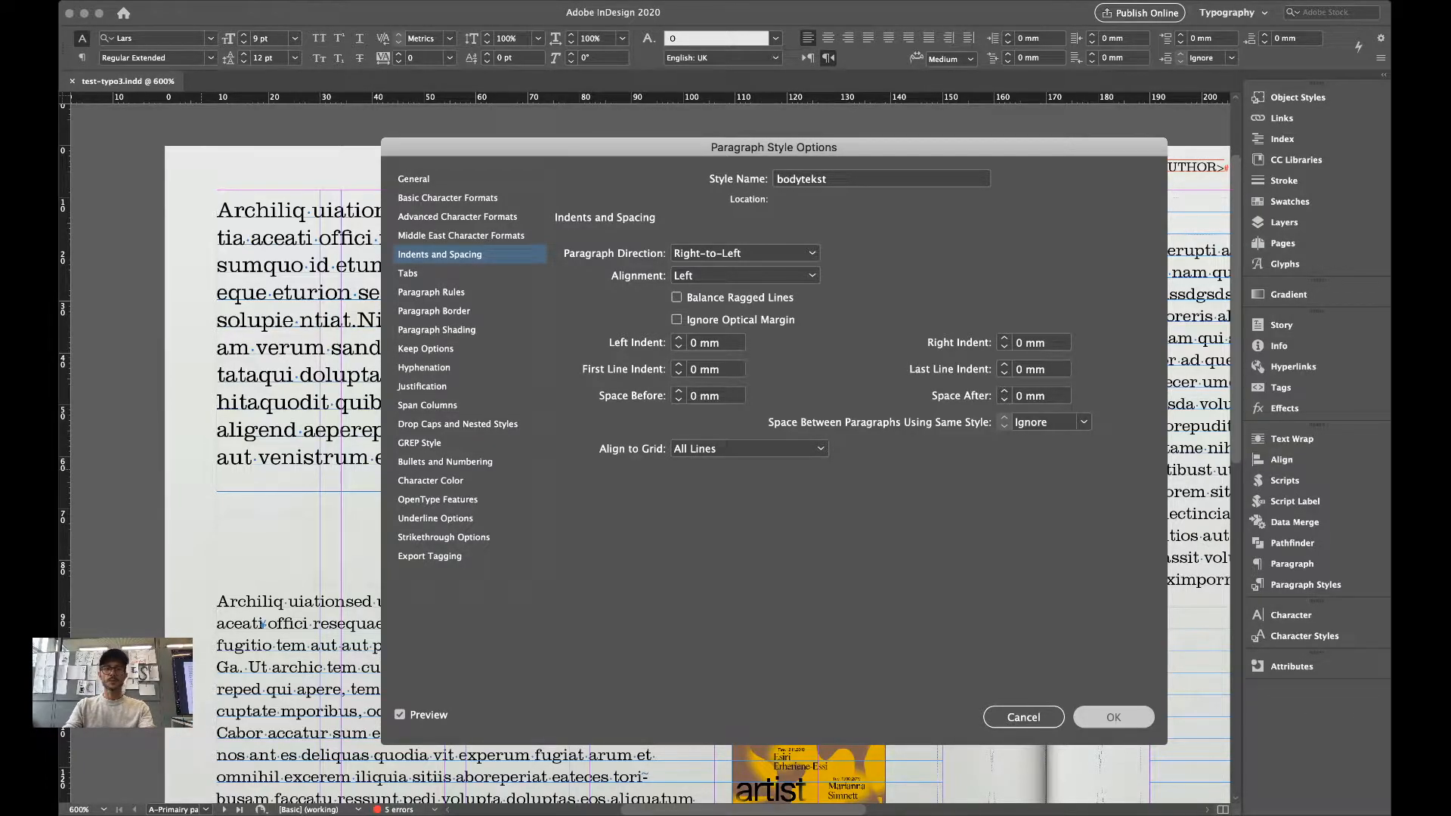
scroll(649, 453, "down", 10)
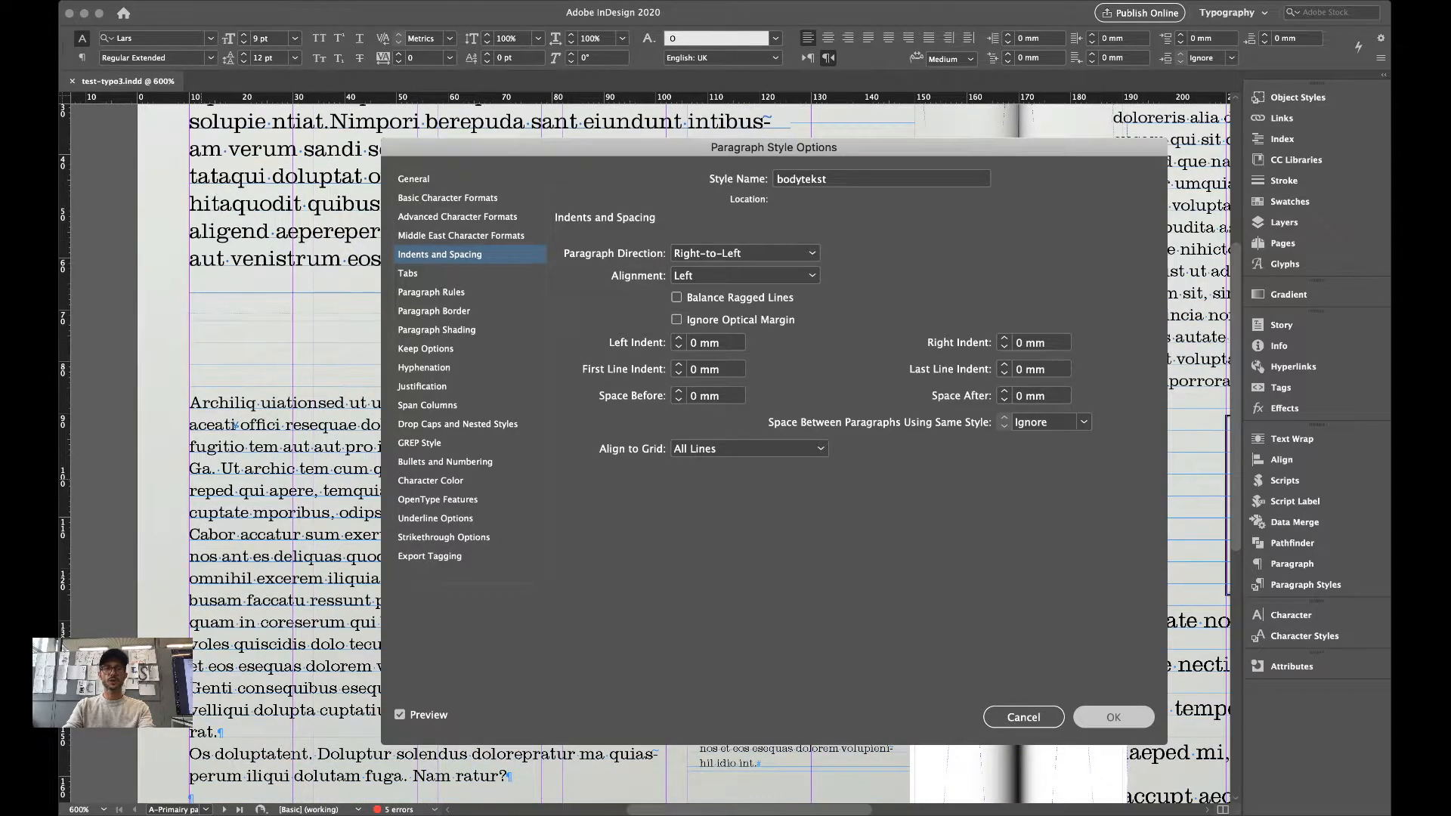
Base the bodytekst paragraph style on [No Paragraph Style] and confirm its options.
scroll(650, 453, "down", 5)
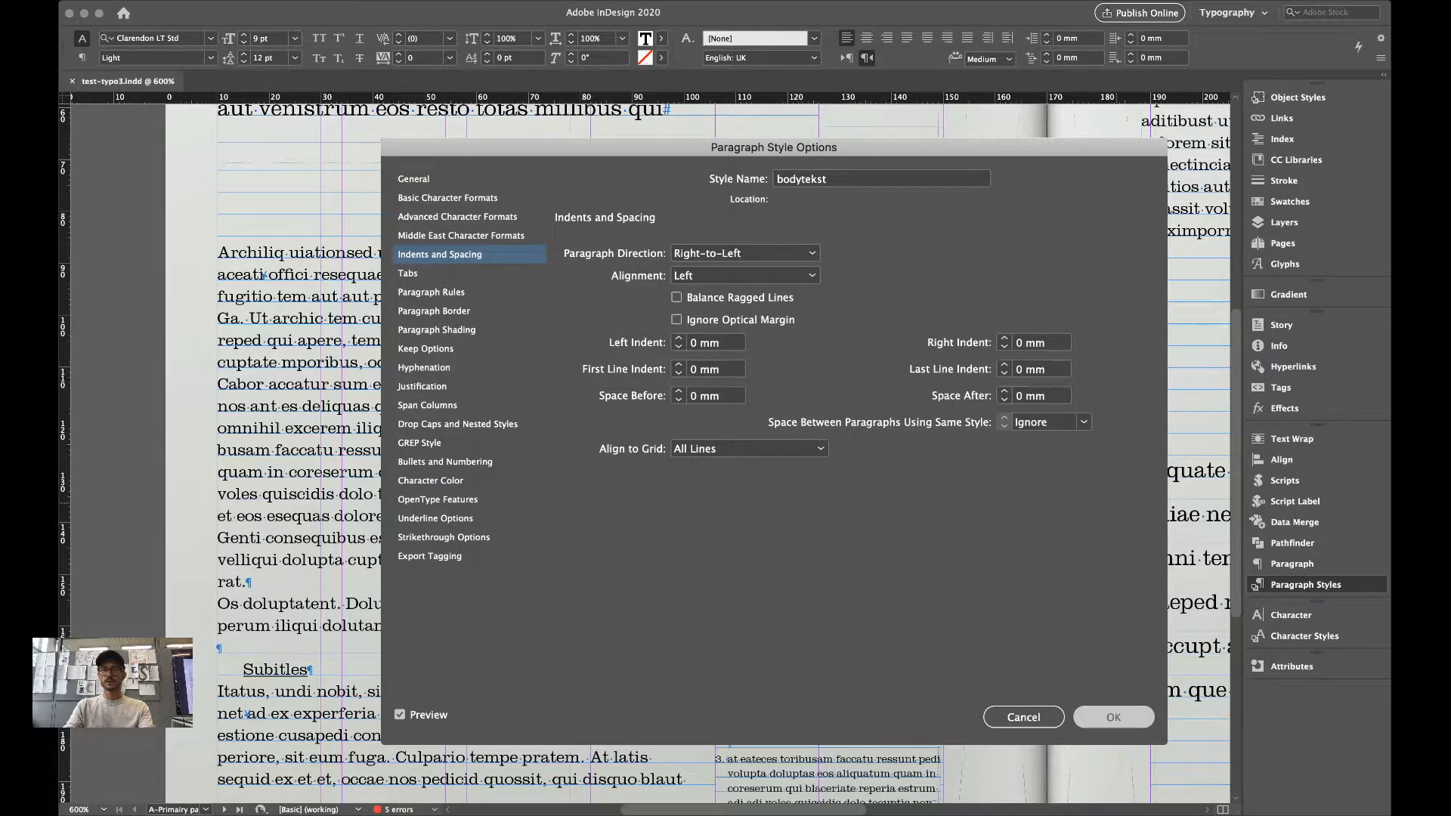
double_click(1116, 502)
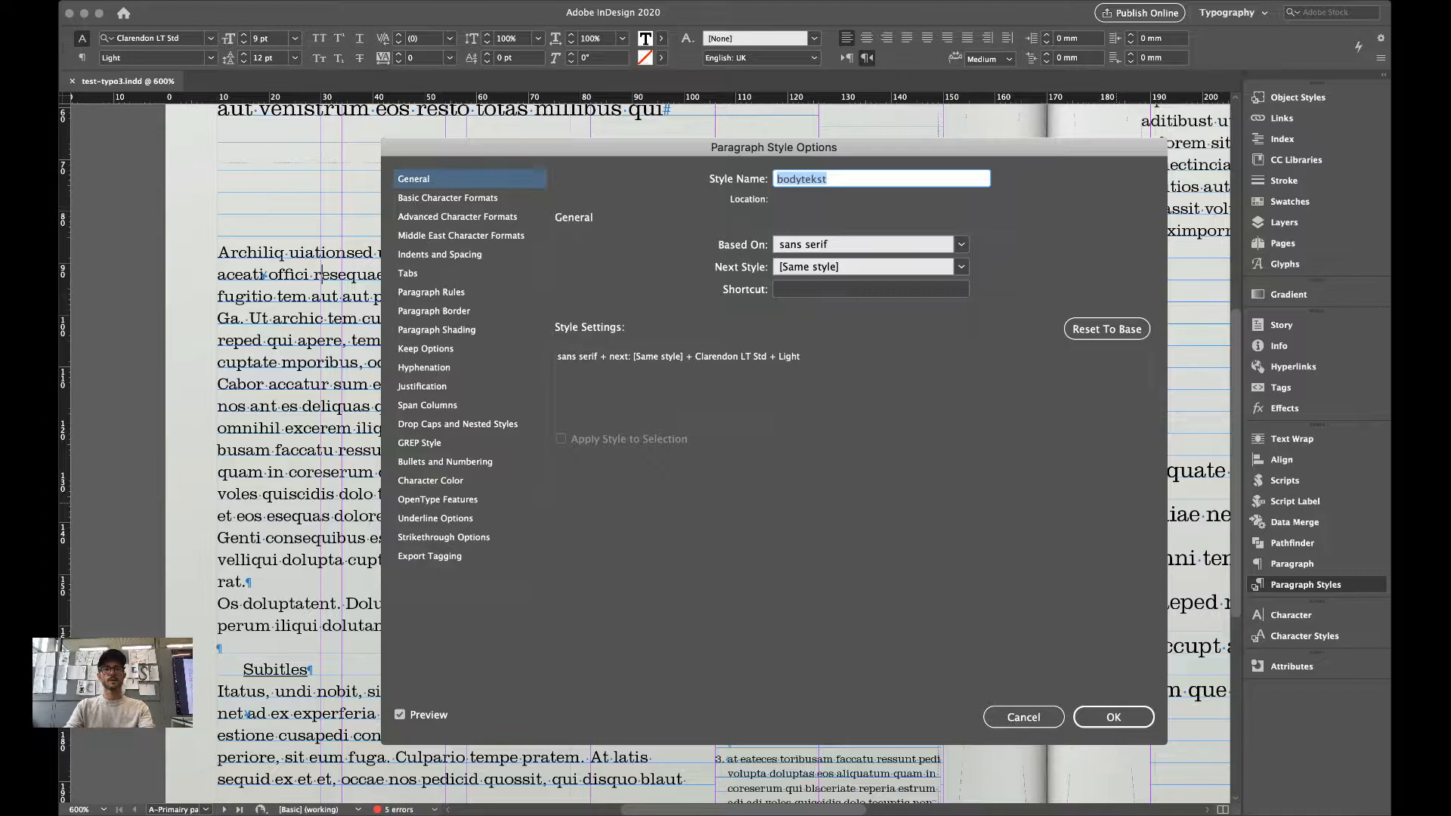
left_click(961, 245)
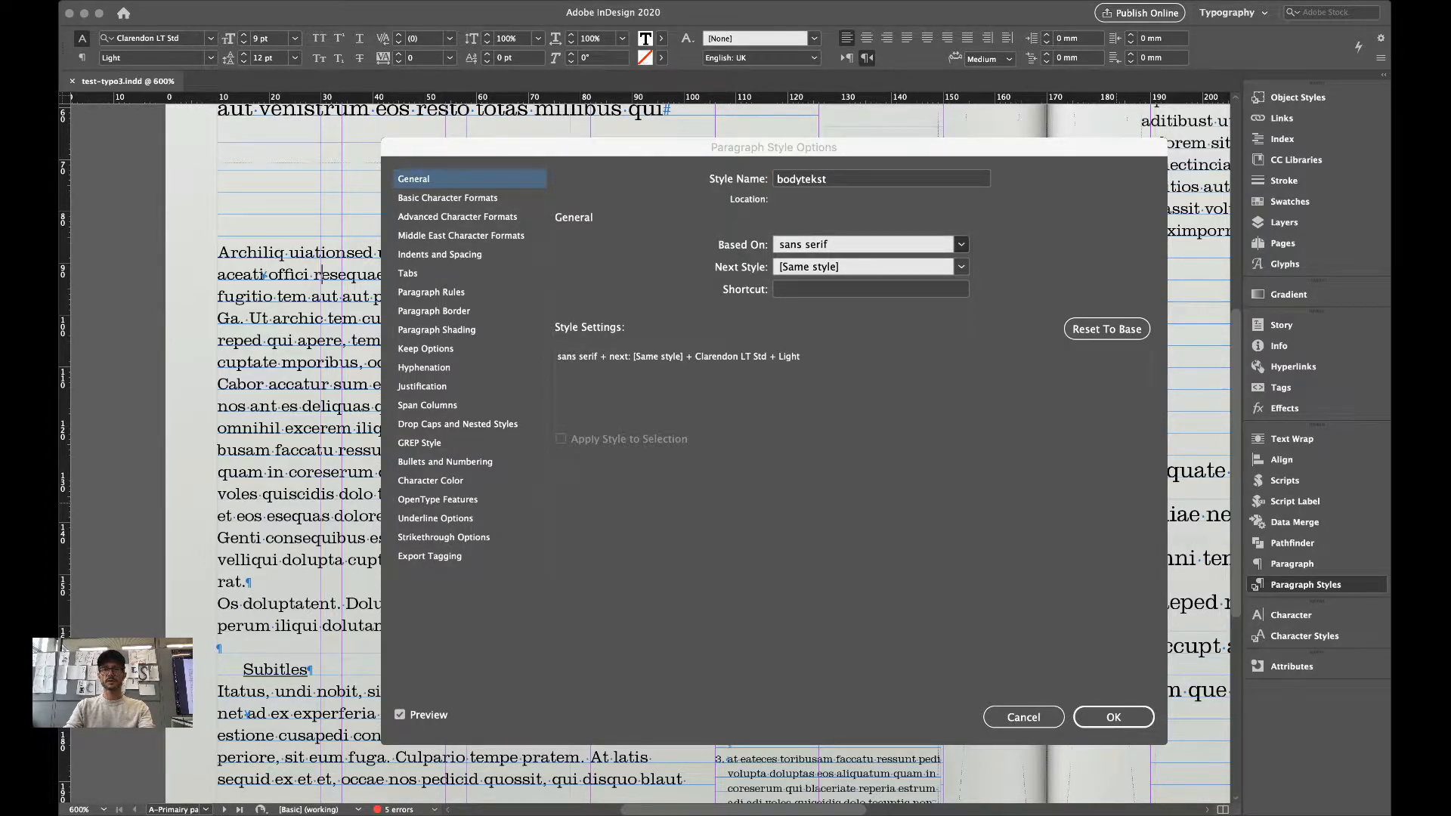
left_click(863, 244)
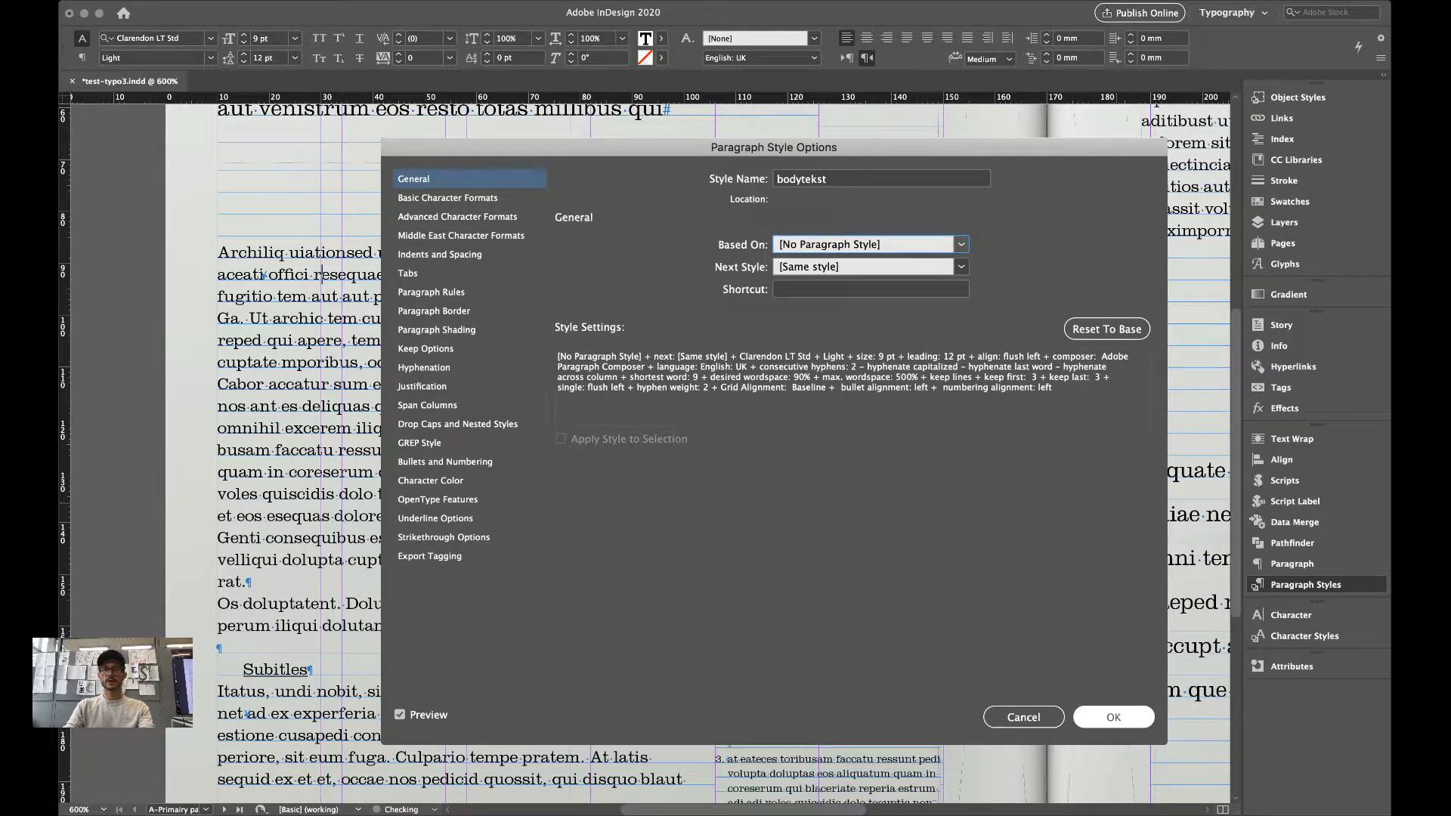
left_click(1113, 717)
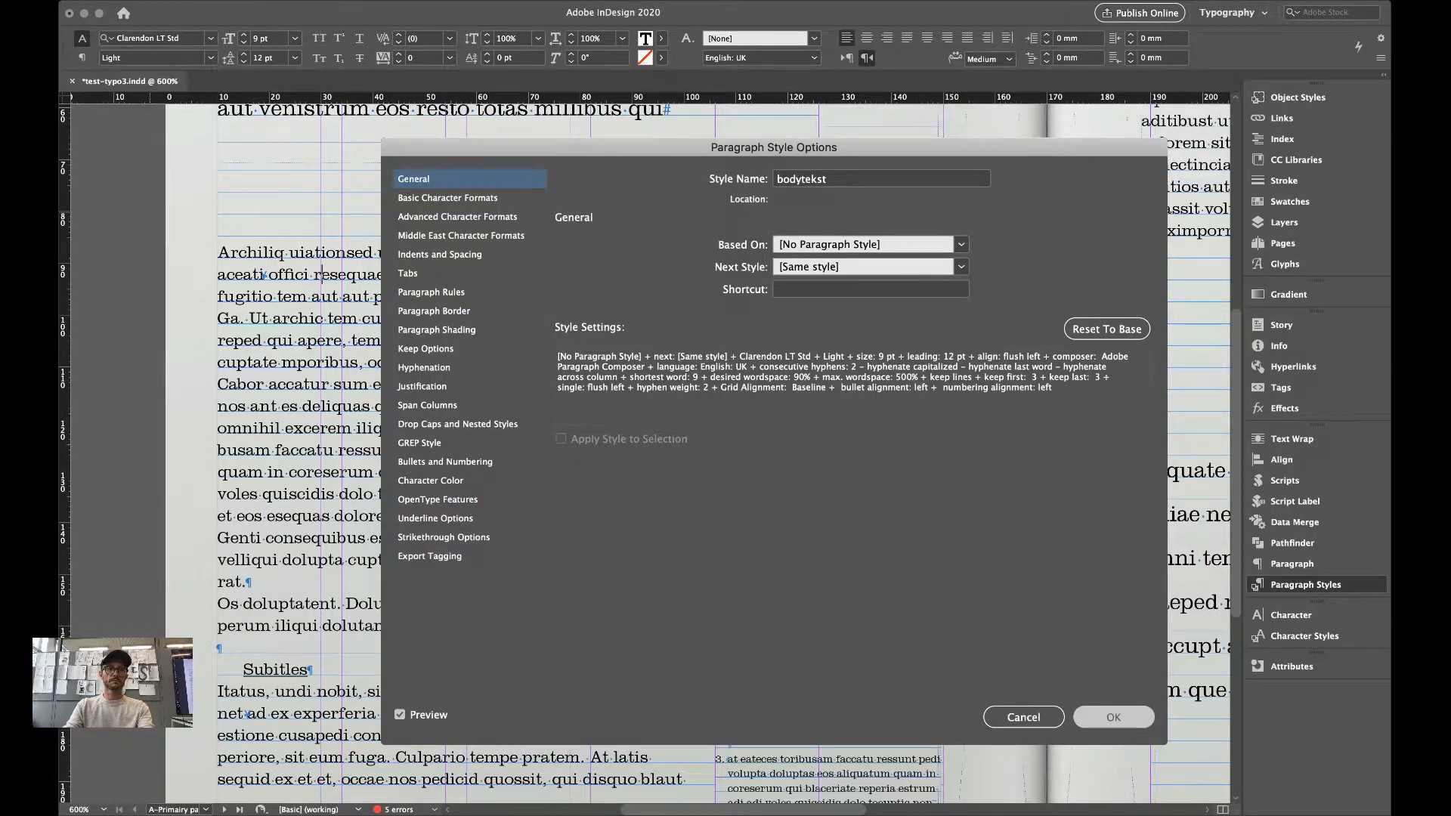
Review the general options of the Intro paragraph style used by the large opening text, and close them without changes.
scroll(337, 482, "up", 10)
left_click(337, 482)
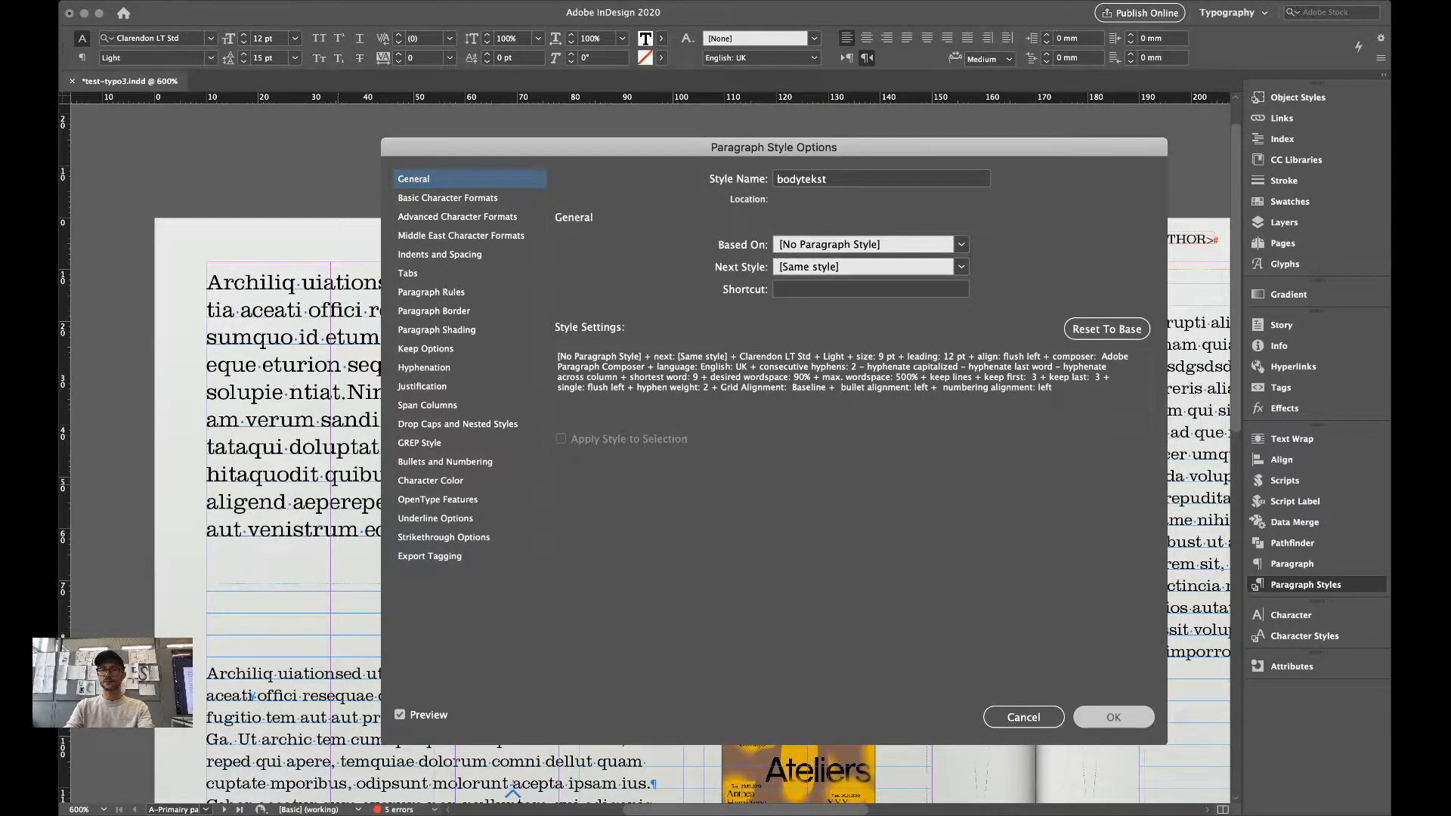
double_click(1127, 580)
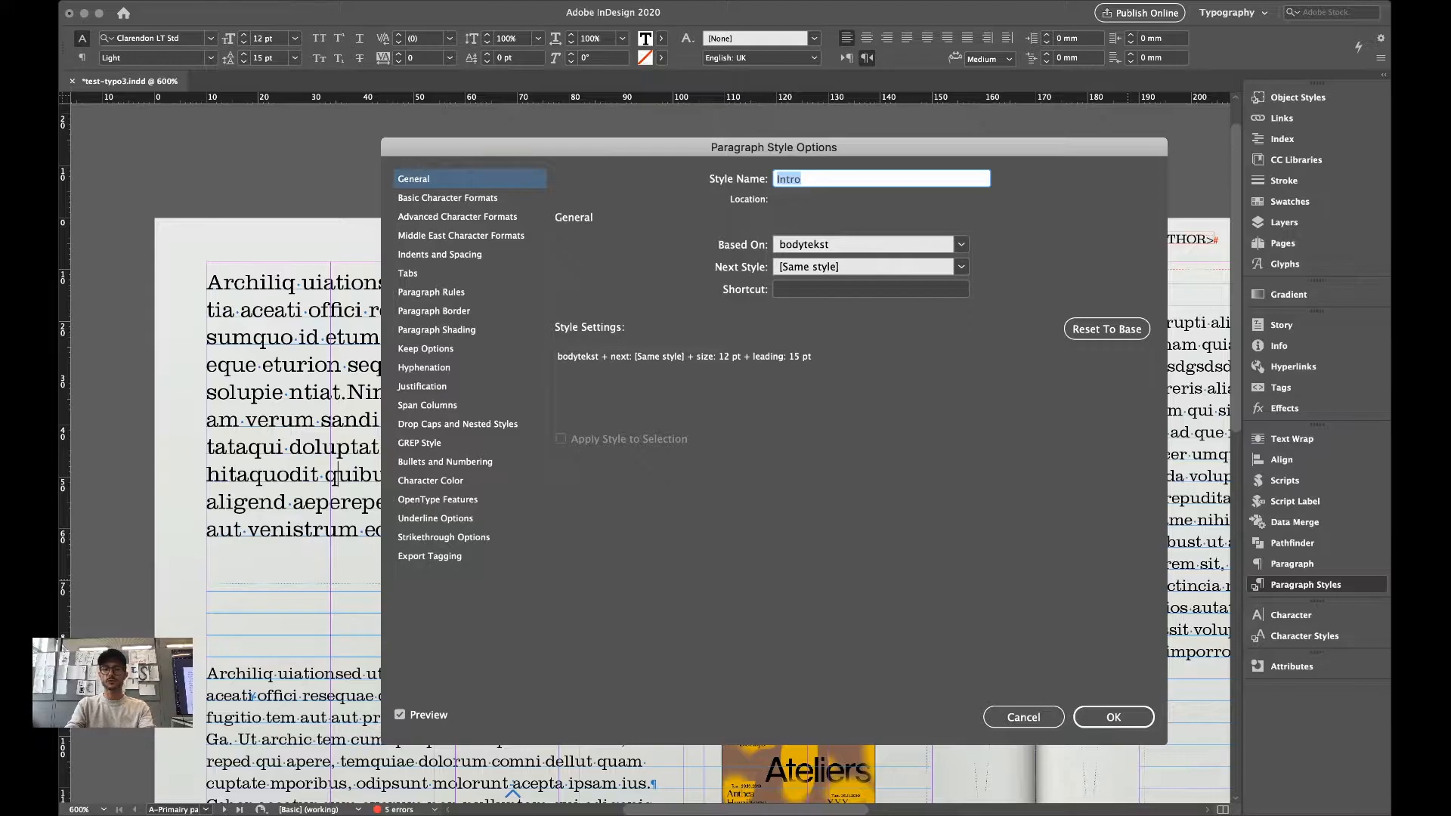
left_click(1023, 717)
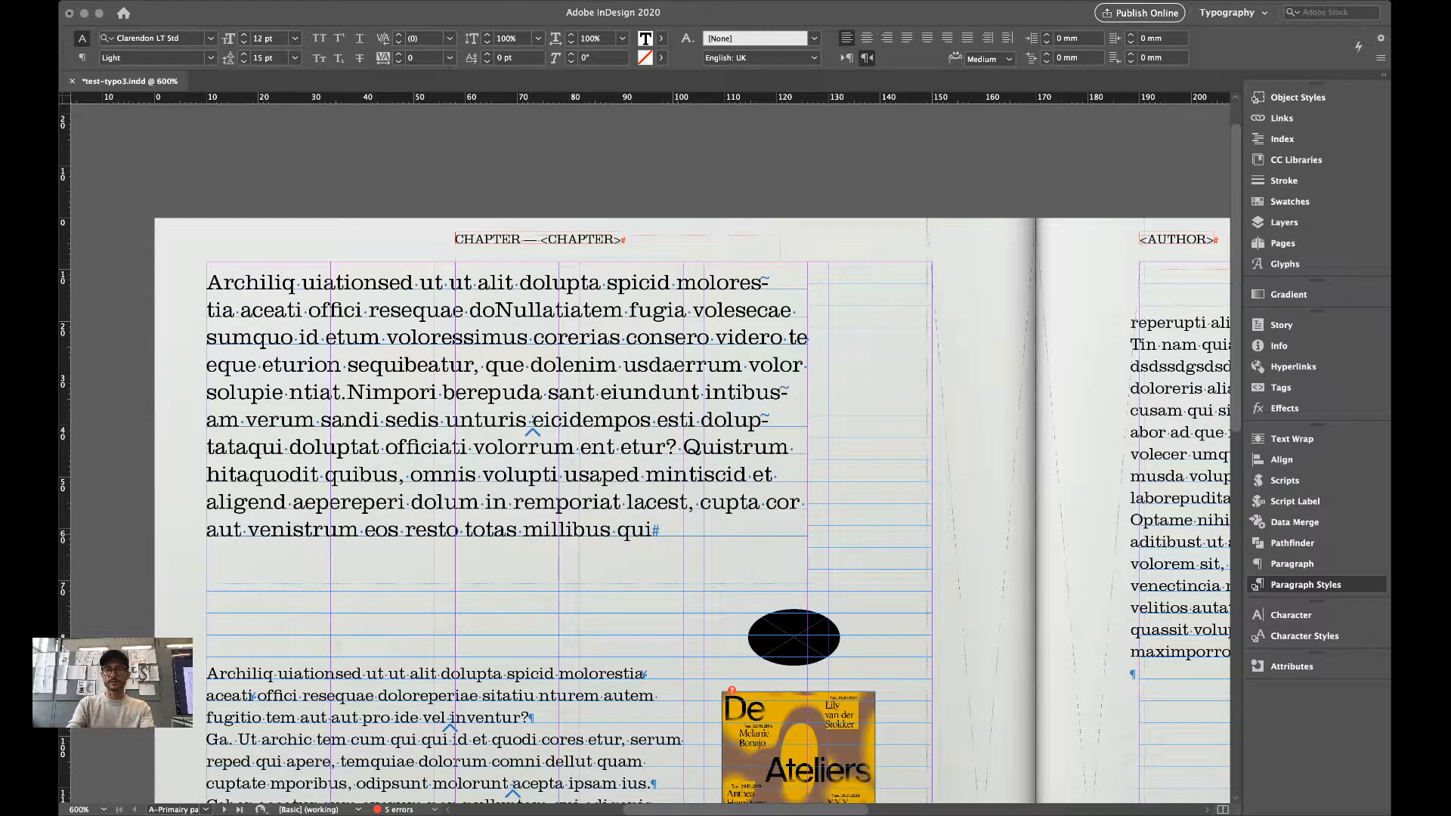
Copy part of the first body text lines and paste it into a new text frame about 50 × 11 mm above them.
key("Escape")
scroll(647, 567, "down", 8)
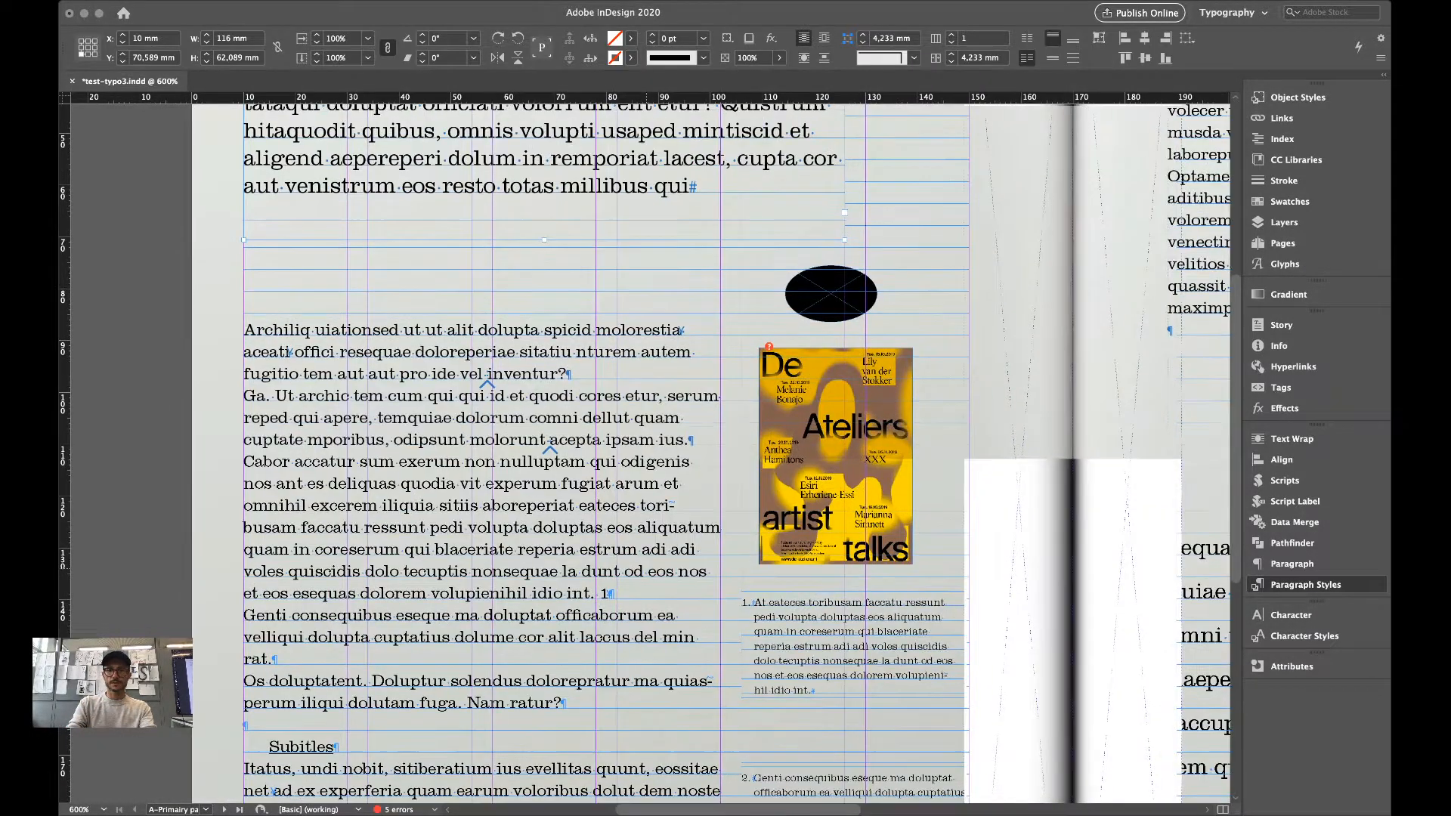
double_click(365, 353)
left_click_drag(365, 353, 490, 397)
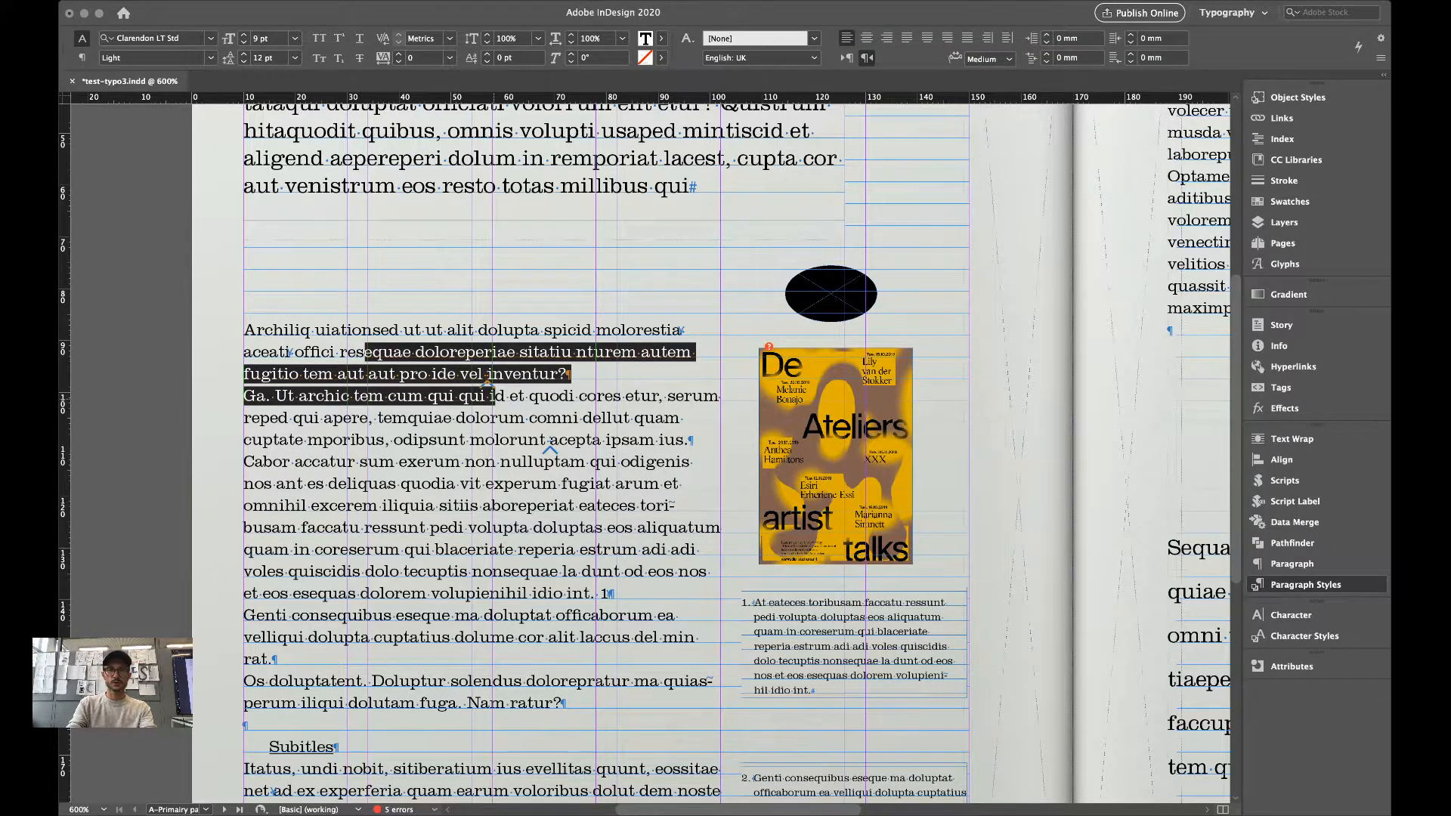
left_click(446, 271)
mouse_move(387, 247)
left_mouse_down()
mouse_move(632, 317)
mouse_move(648, 307)
left_mouse_up()
key("super+v")
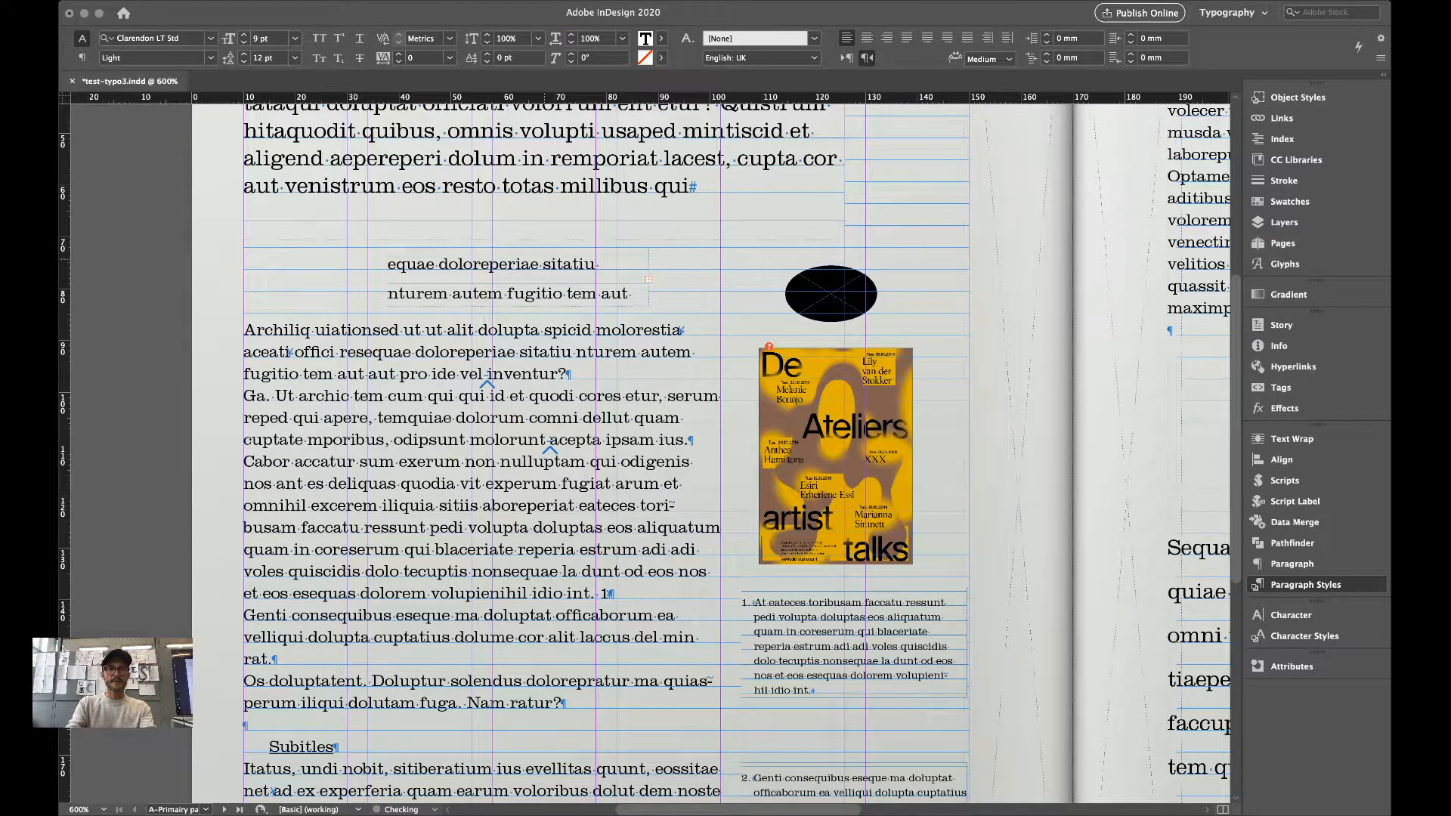
Apply an object style to the frame holding the pasted text and deselect it.
key("Escape")
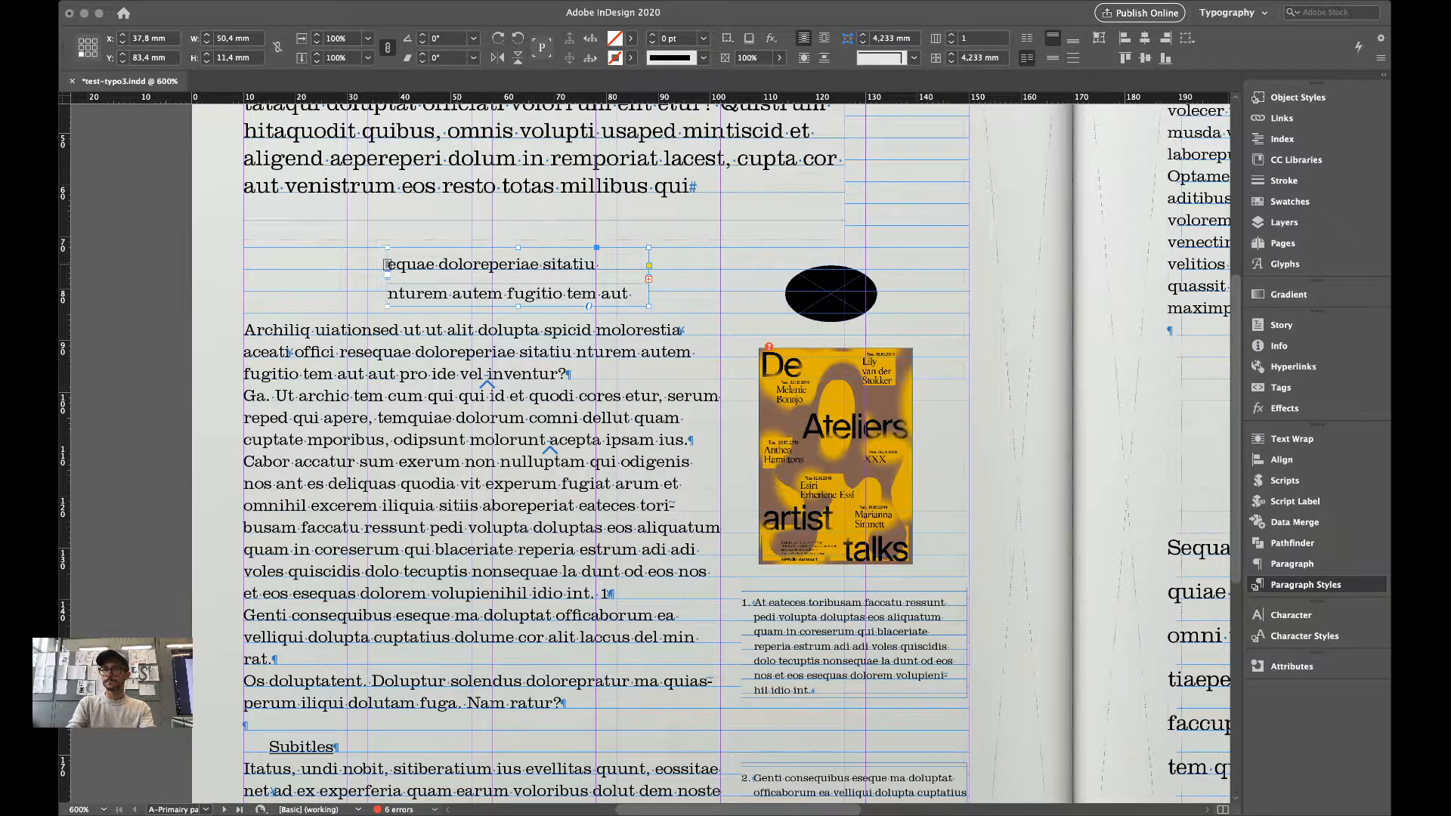
left_click(1298, 97)
left_click(1133, 143)
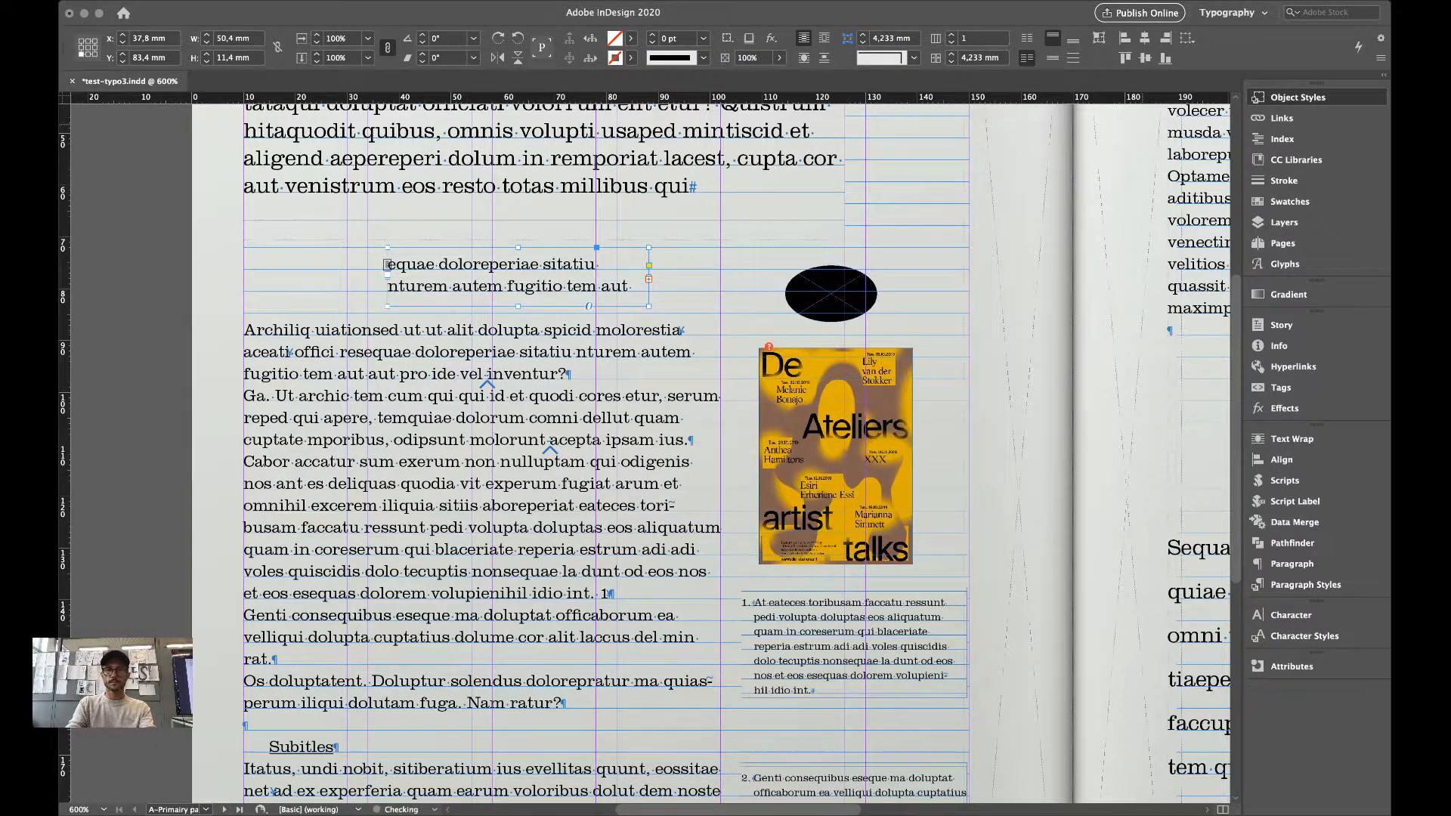
key("shift+super+a")
key("t")
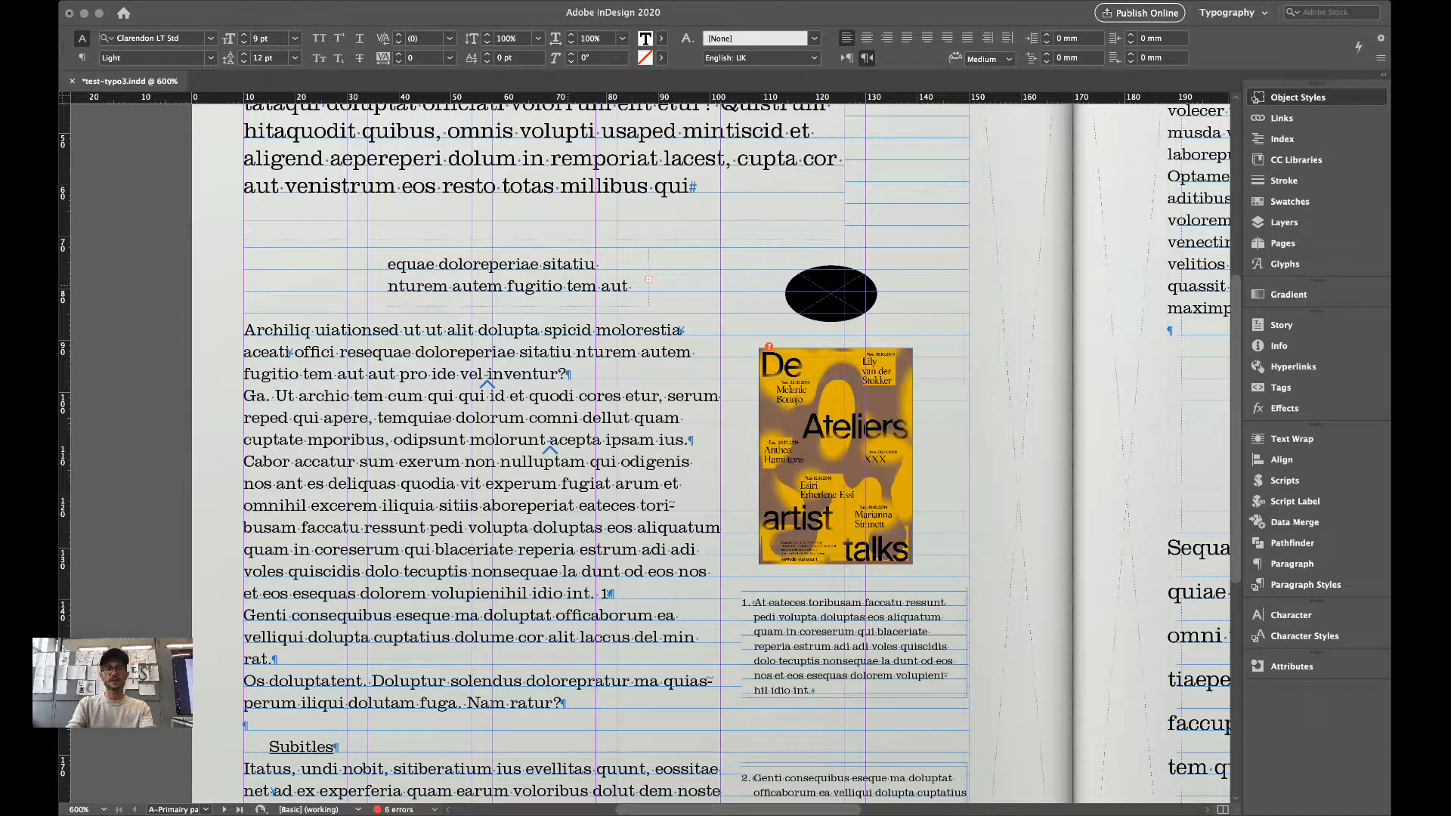
Enlarge the words from "doloreperiae" to "fugitio" in the pasted text to 11 pt.
left_click_drag(566, 286, 426, 264)
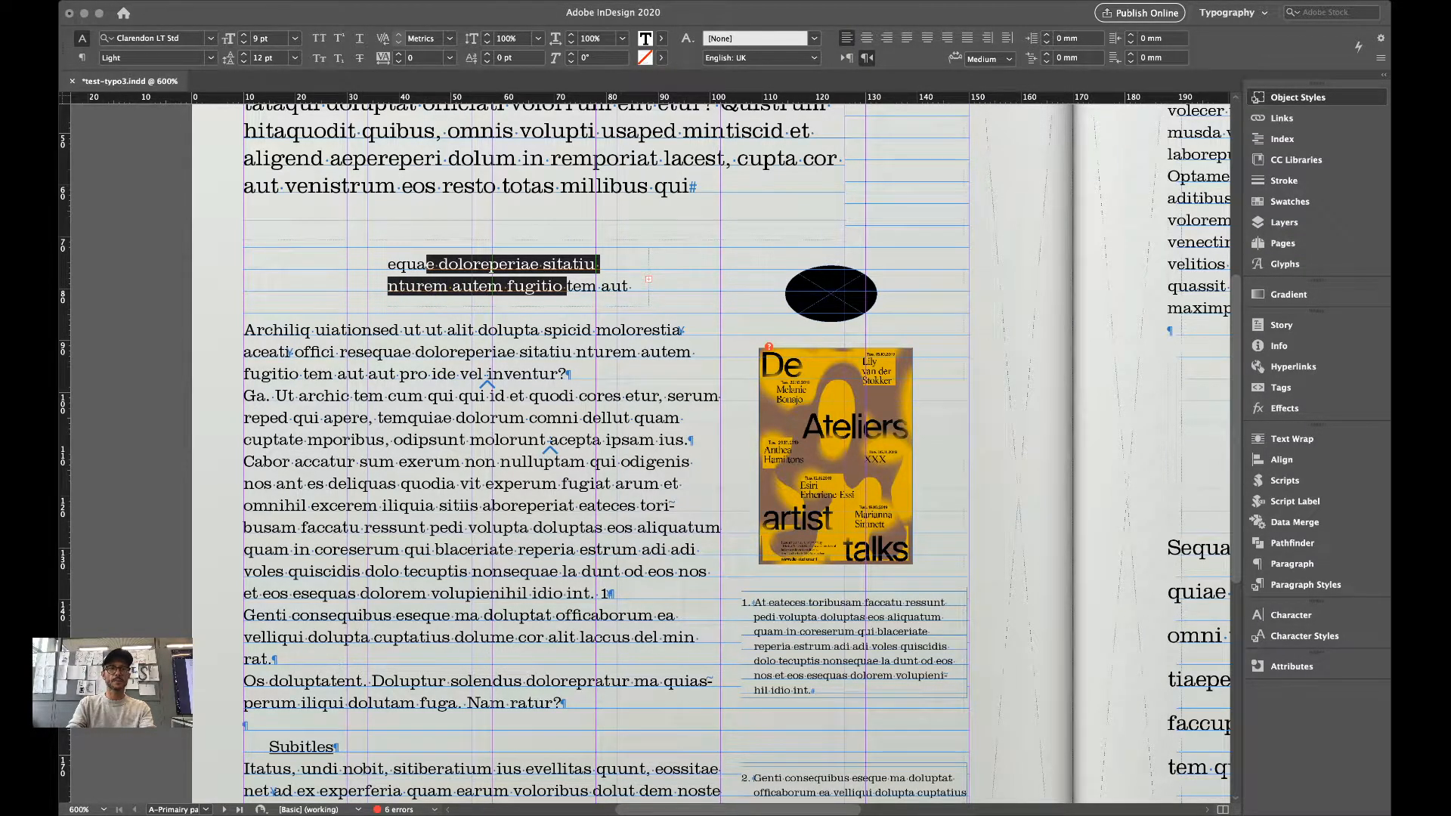
key("shift+super+period")
key("shift+super+period")
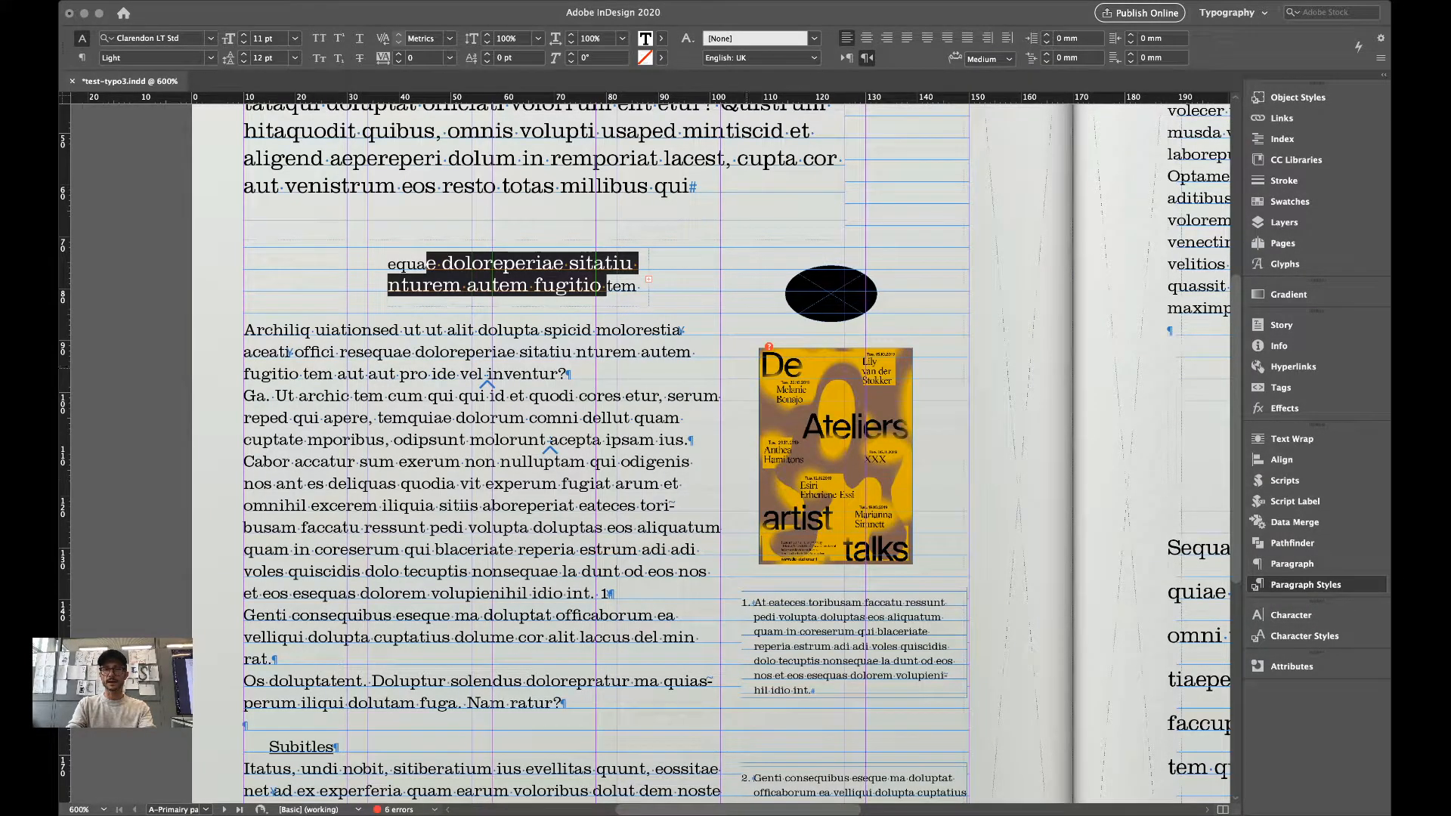
left_click(530, 284)
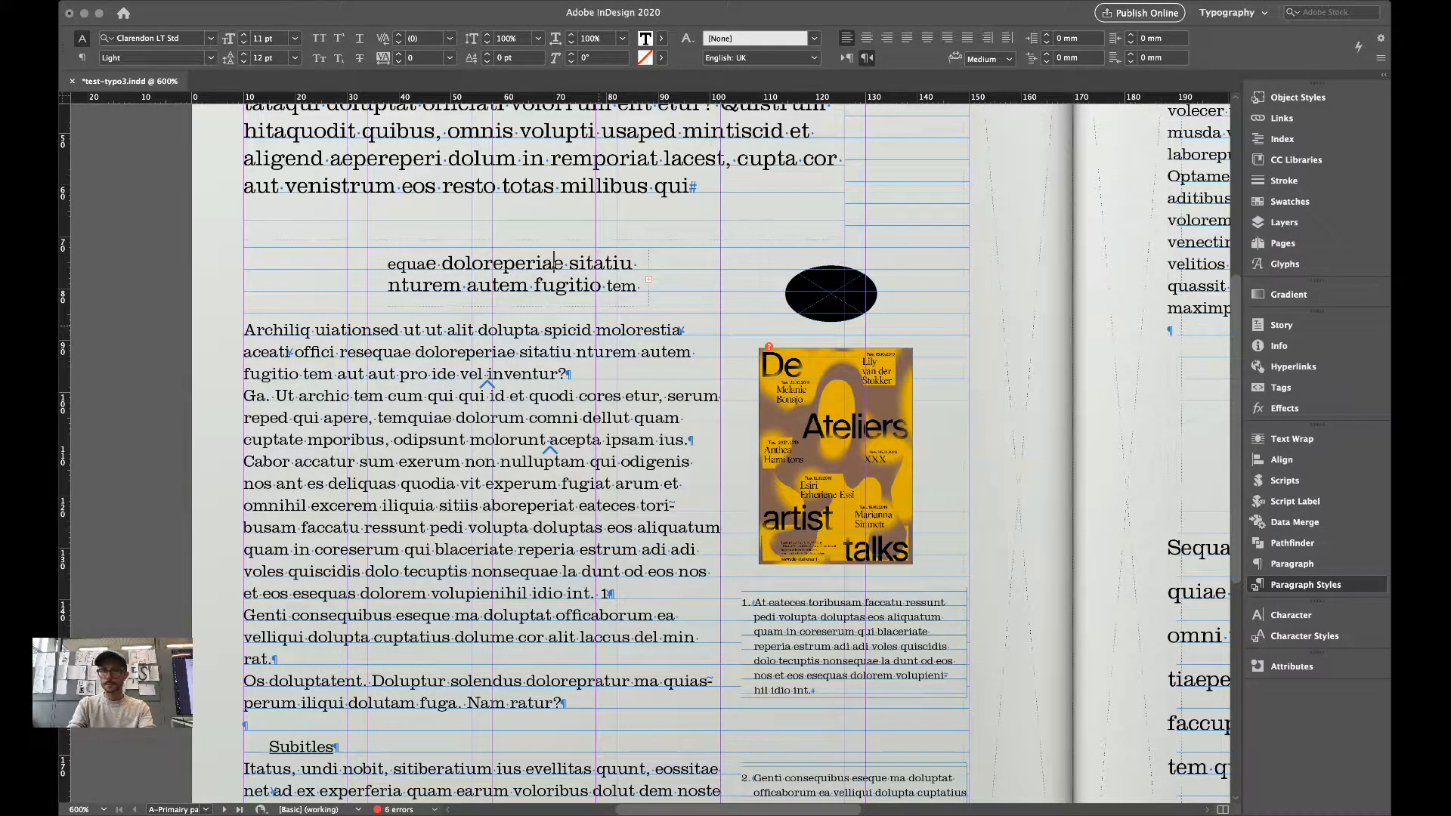
Redefine the paragraph style of the pasted text from its 11 pt words.
key("super+a")
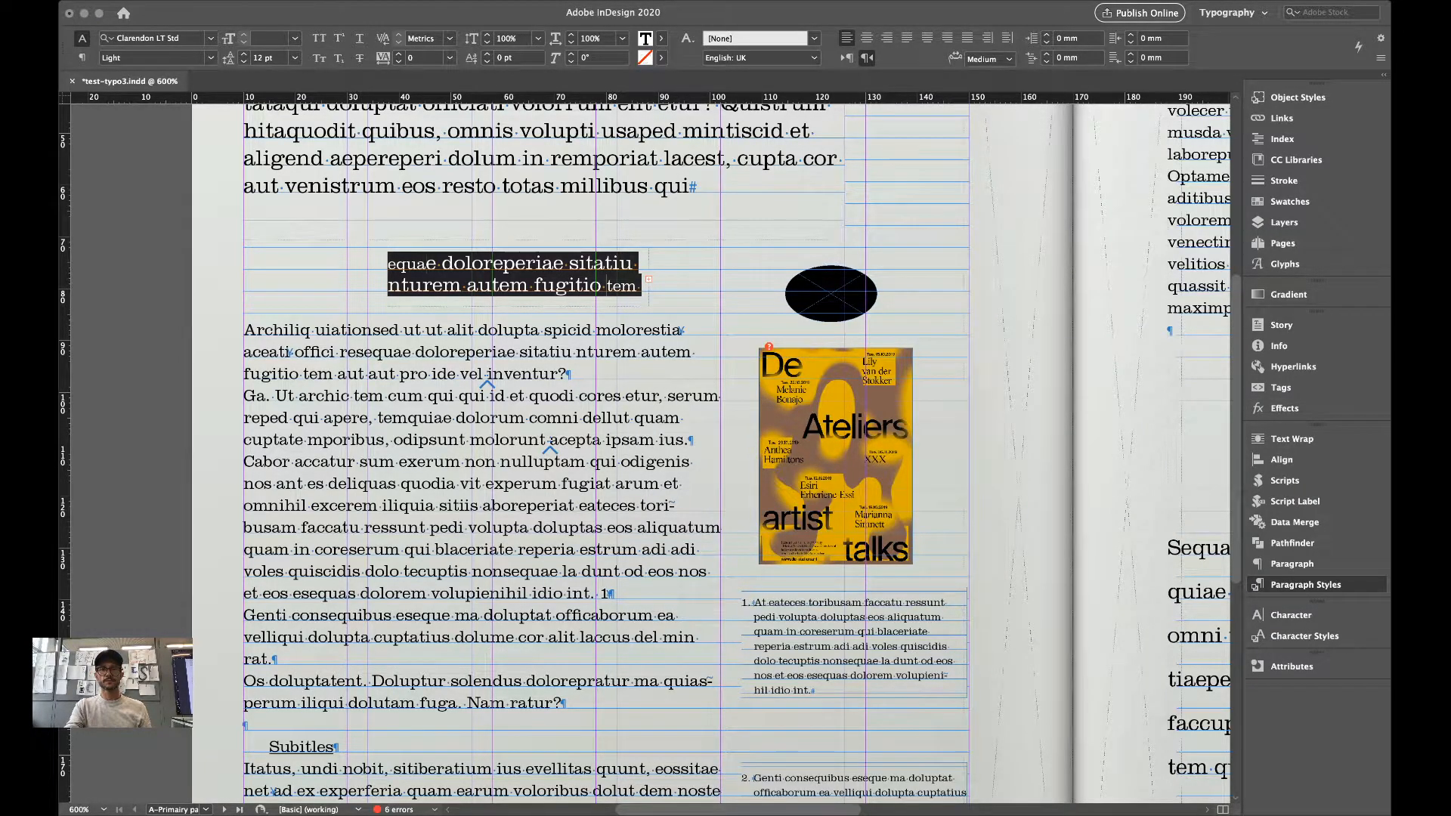
left_click(536, 261)
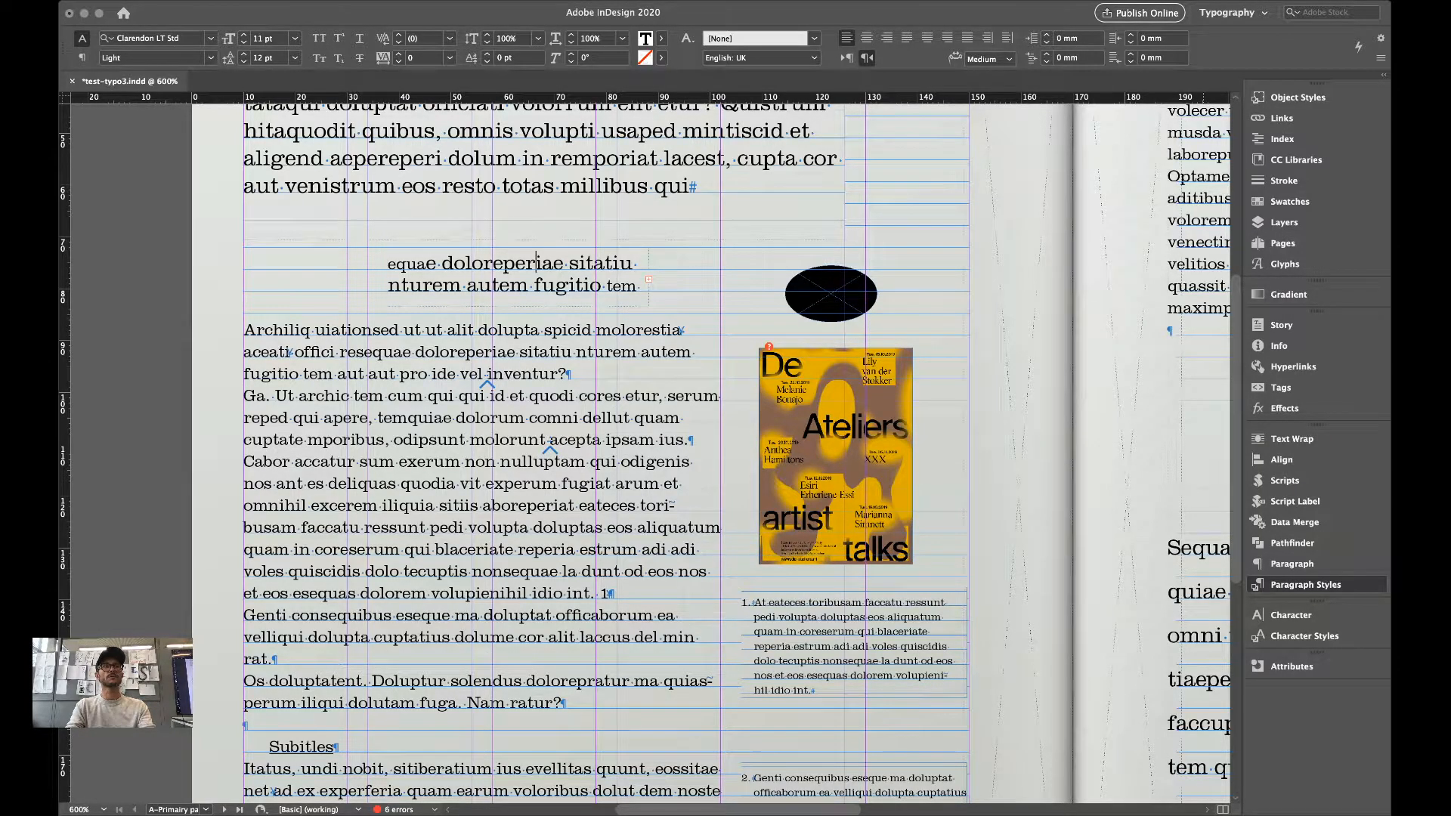
key("alt+shift+super+r")
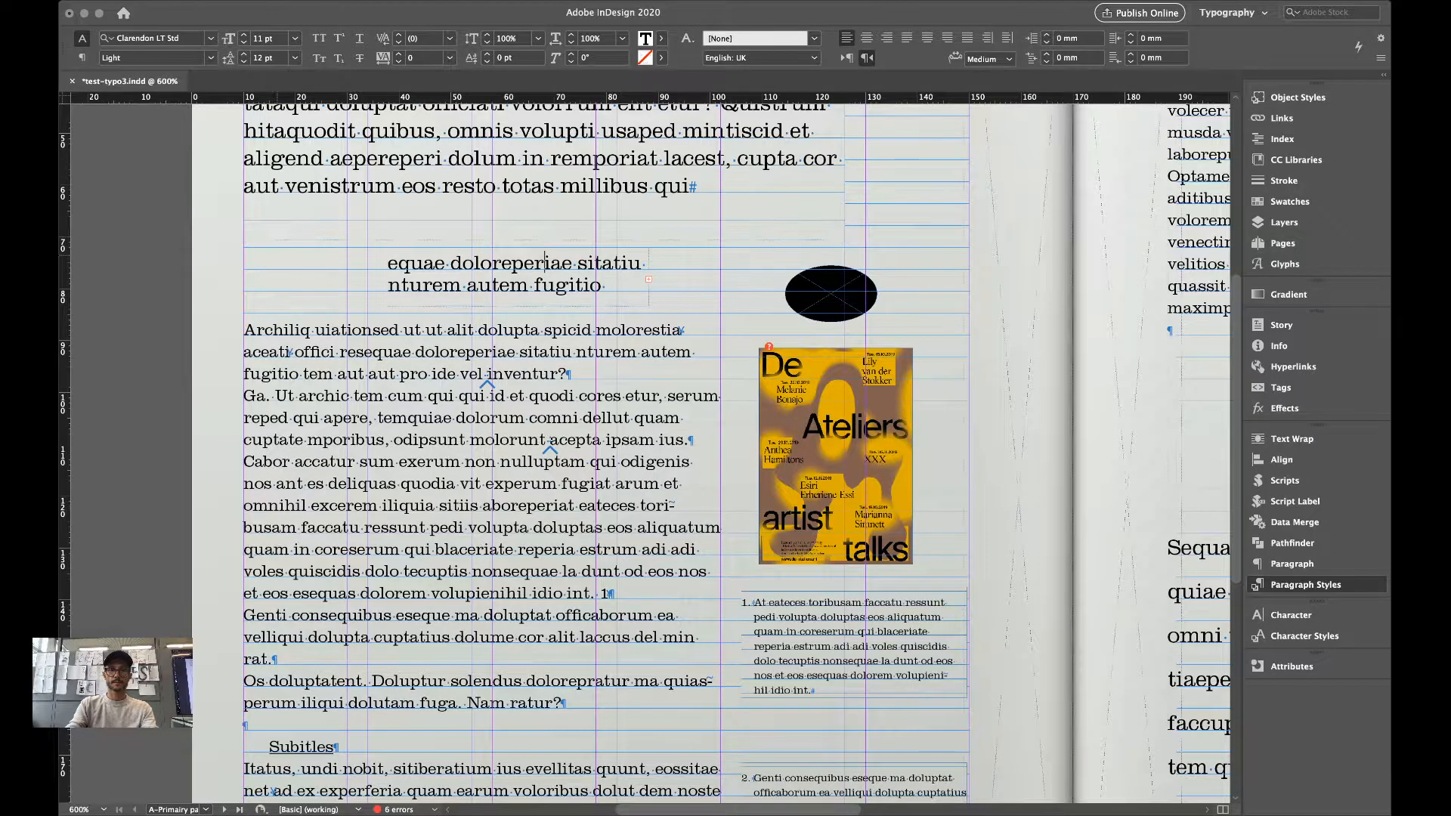
Delete the small trial text frame above the body text.
key("Escape")
key("Delete")
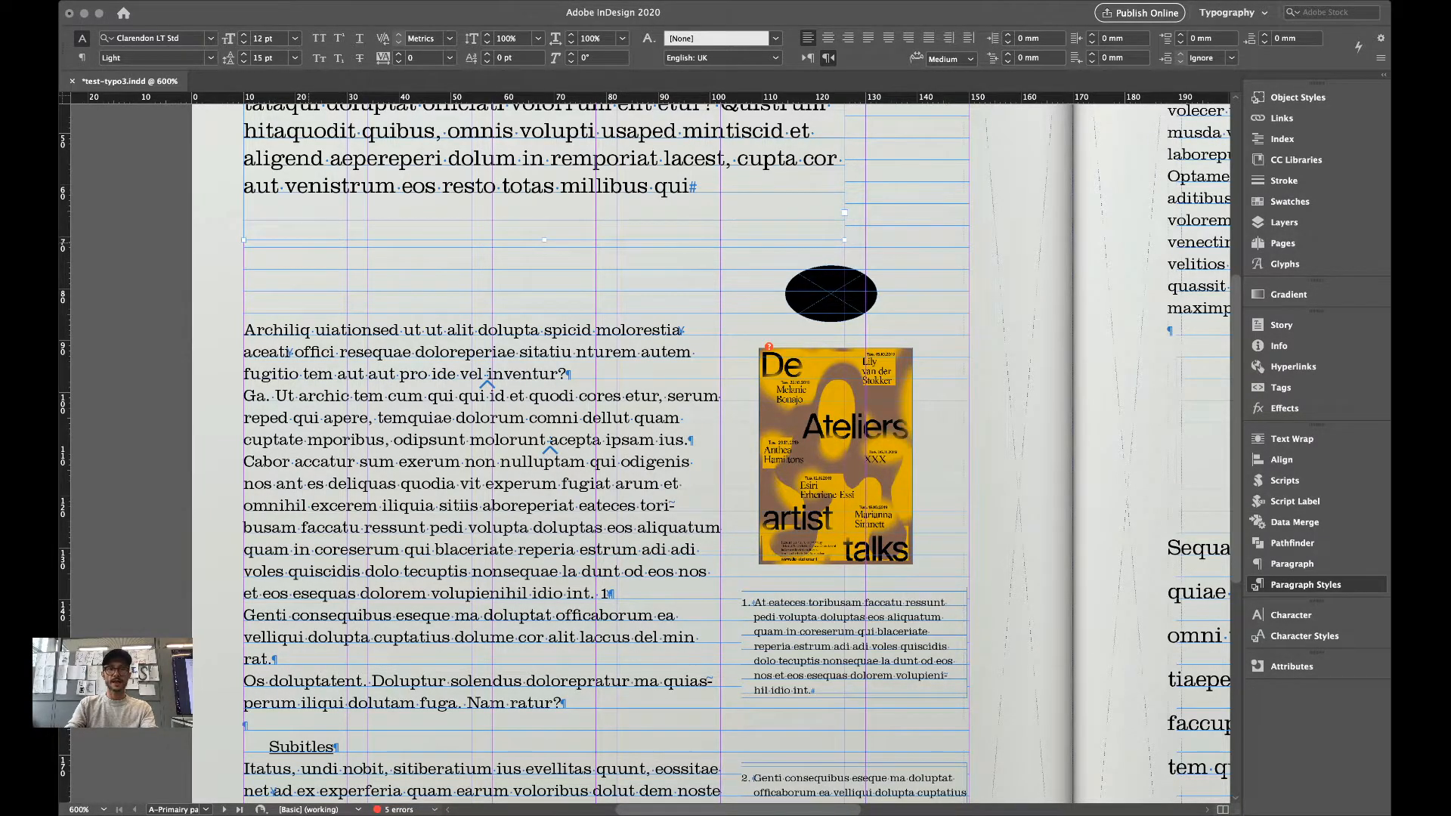
scroll(650, 453, "up", 4)
key("super+shift+a")
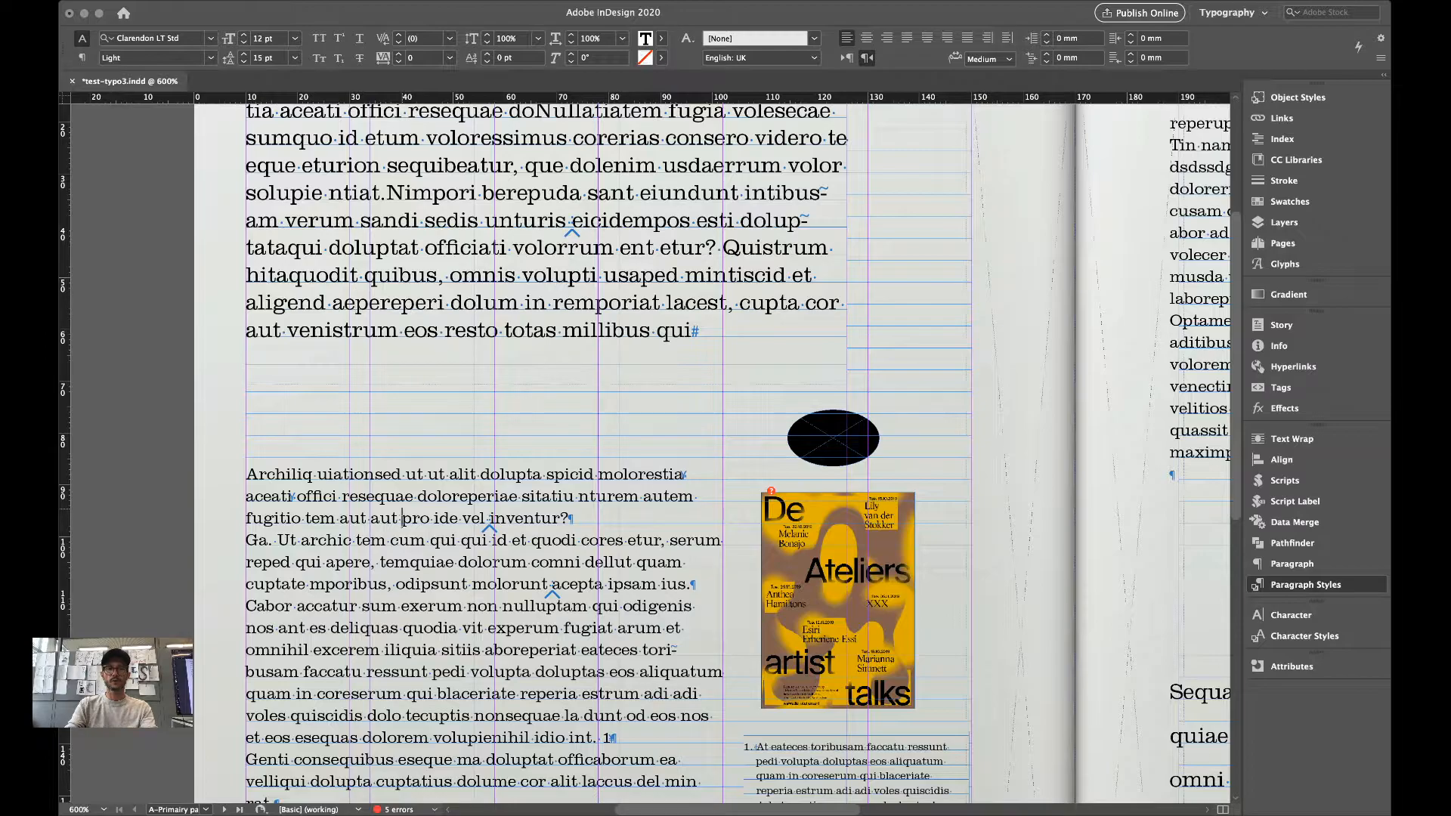
Check the type size and leading of the first footnote beside the body text, and deselect it.
key("super+shift+a")
scroll(764, 541, "down", 5)
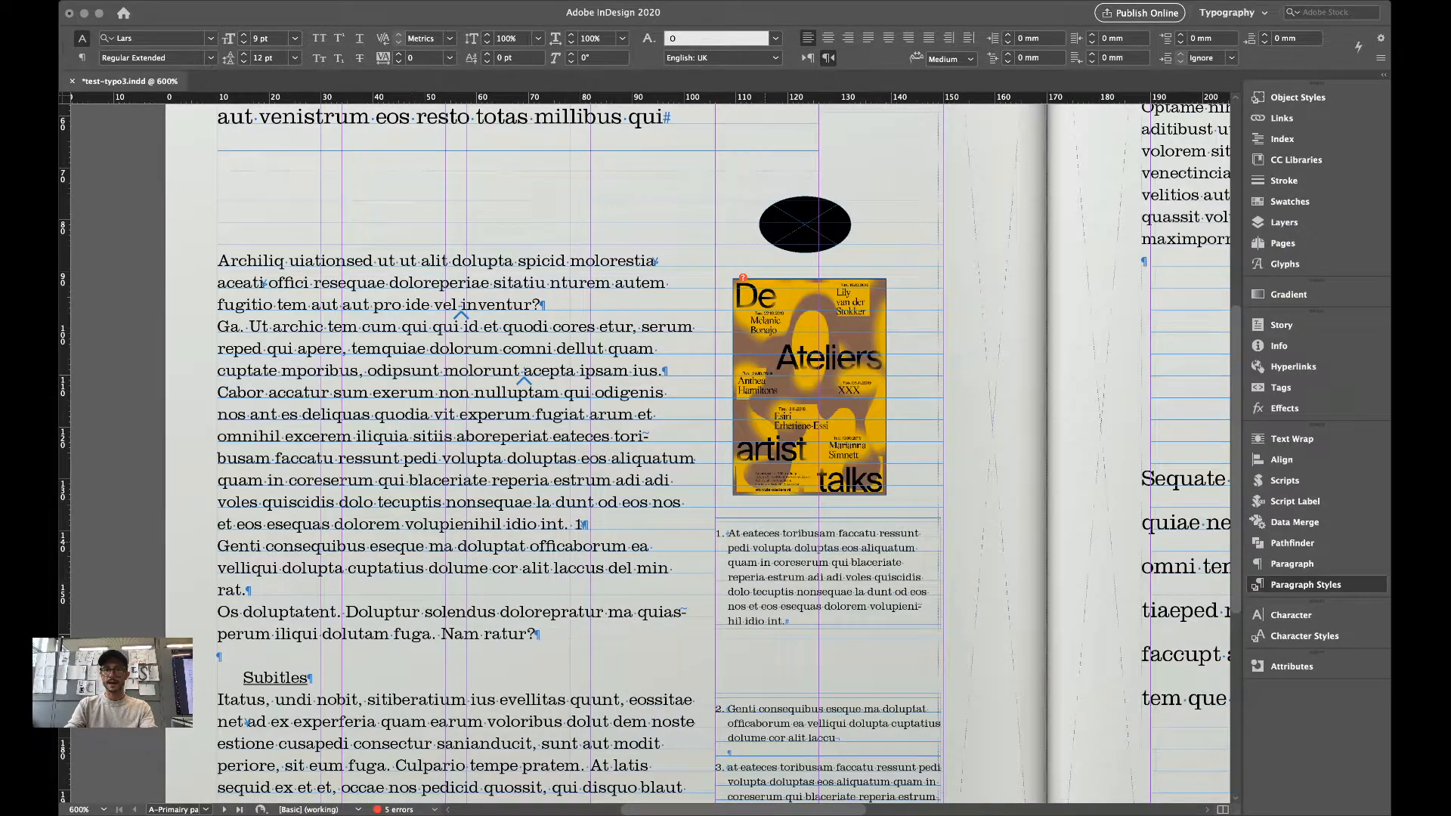
left_click(779, 558)
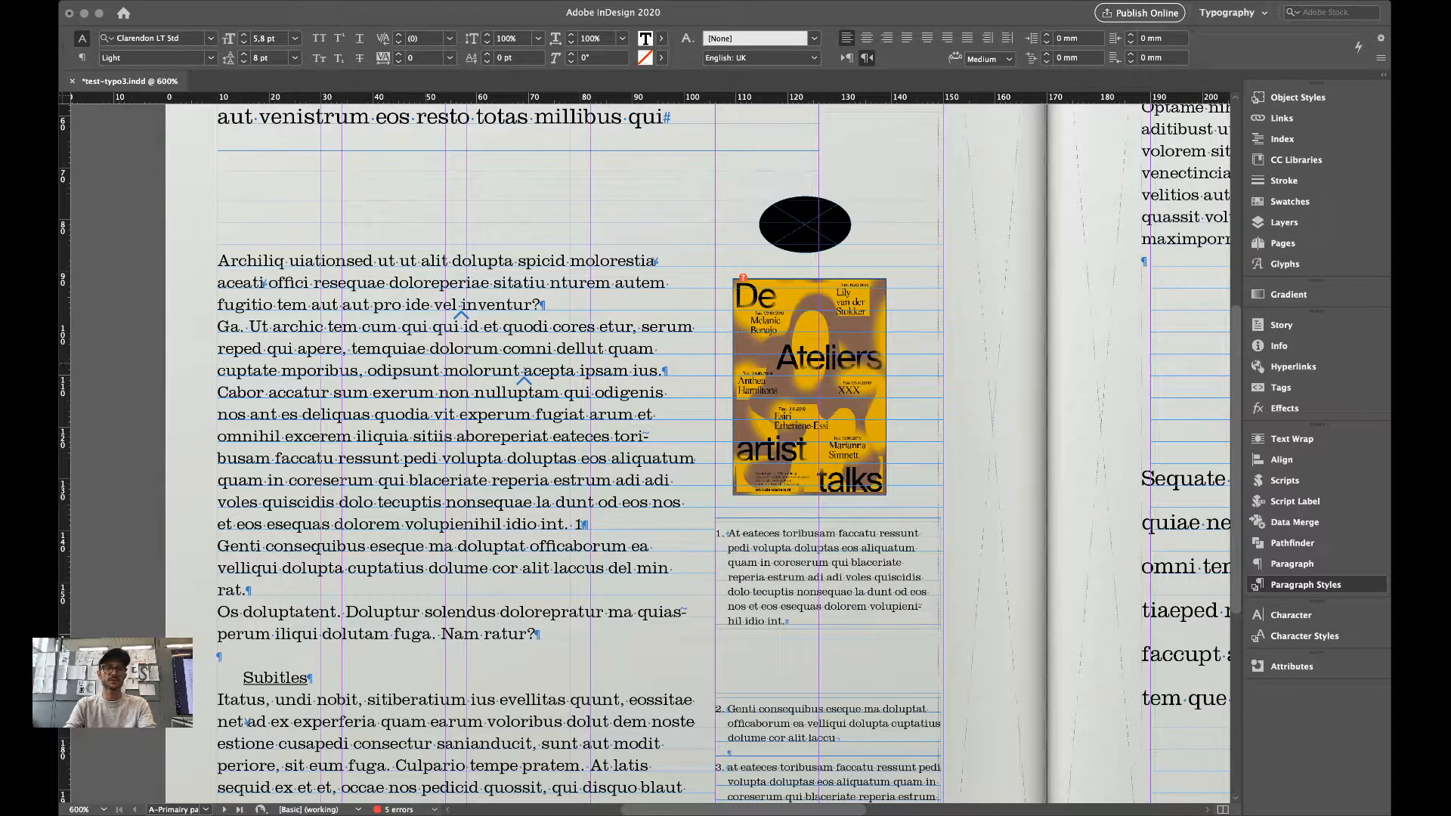
key("super+shift+a")
Try the Intro paragraph style on the first paragraph of the right-hand page and examine it up close without guides.
scroll(779, 562, "up", 5)
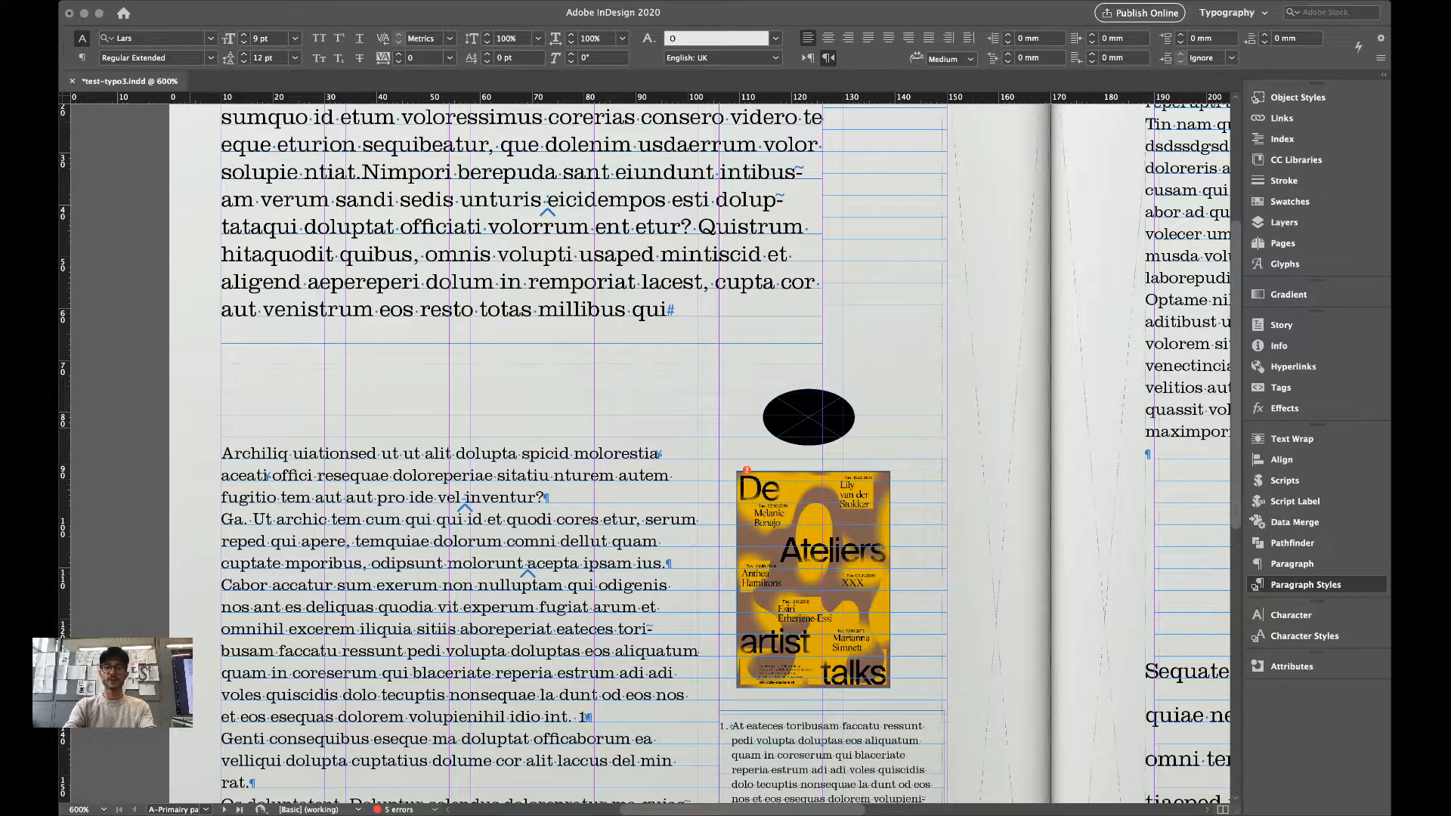
key("super+minus")
key("super+minus")
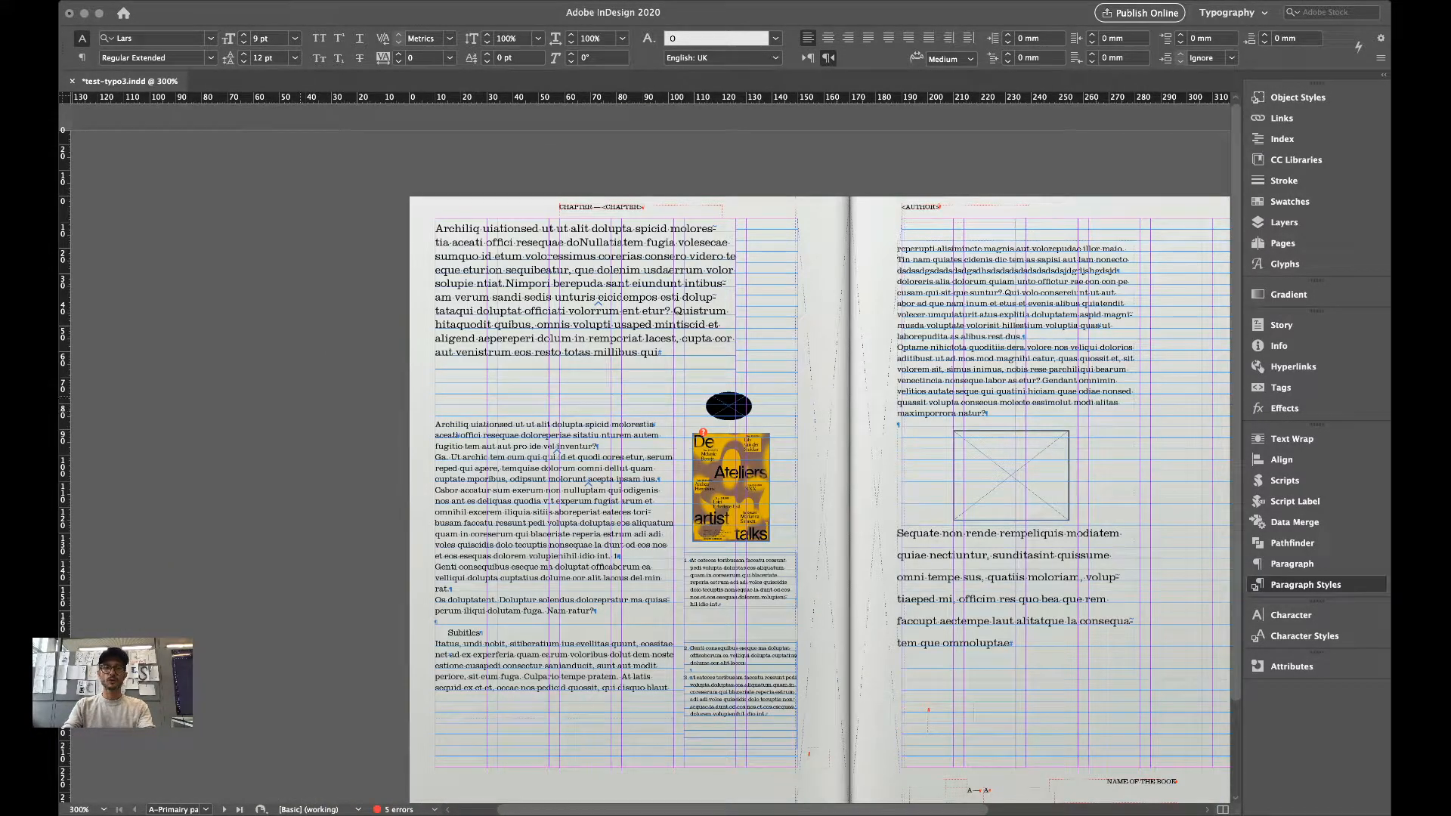
scroll(651, 453, "right", 5)
scroll(651, 453, "down", 1)
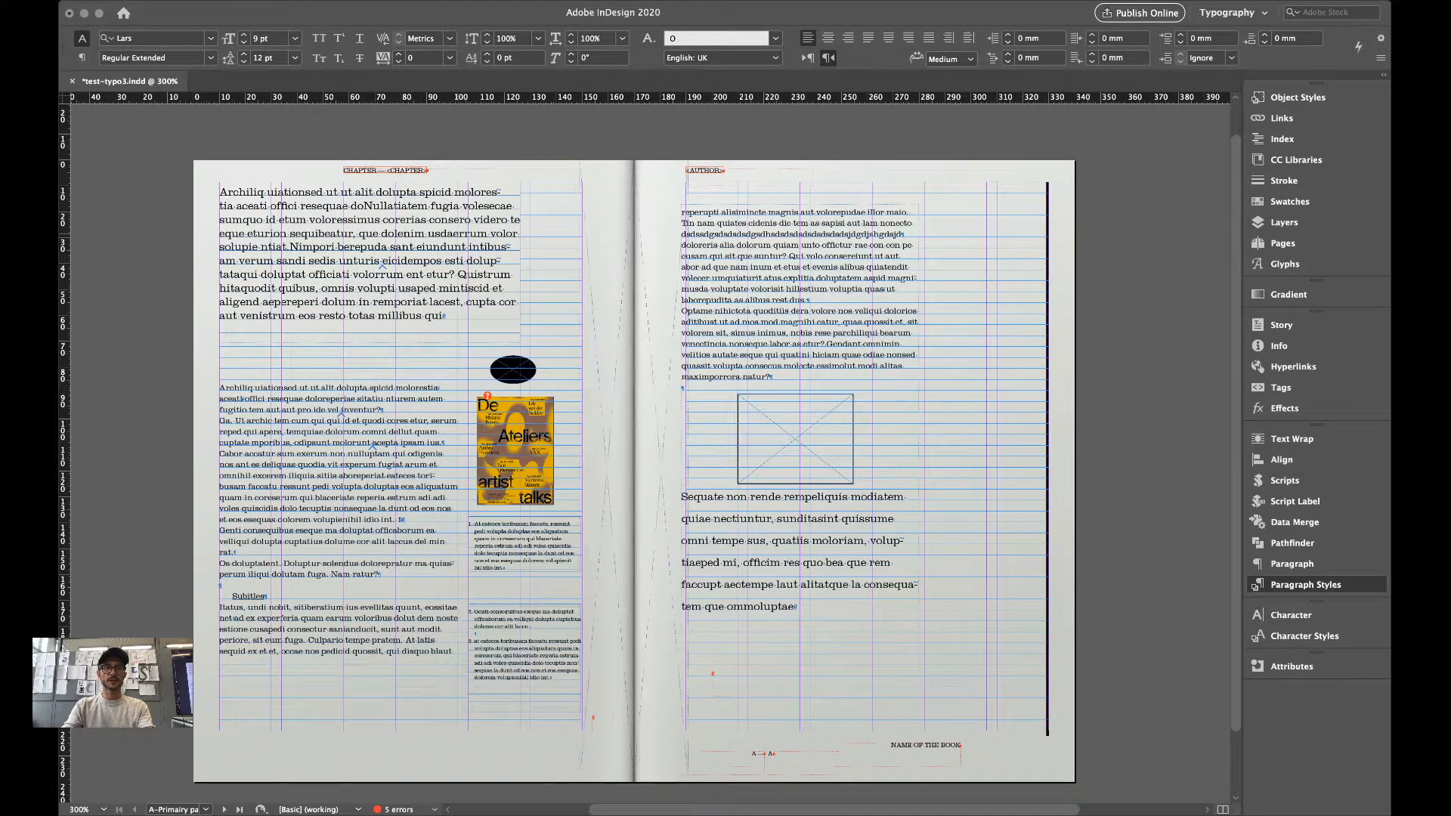
key("v")
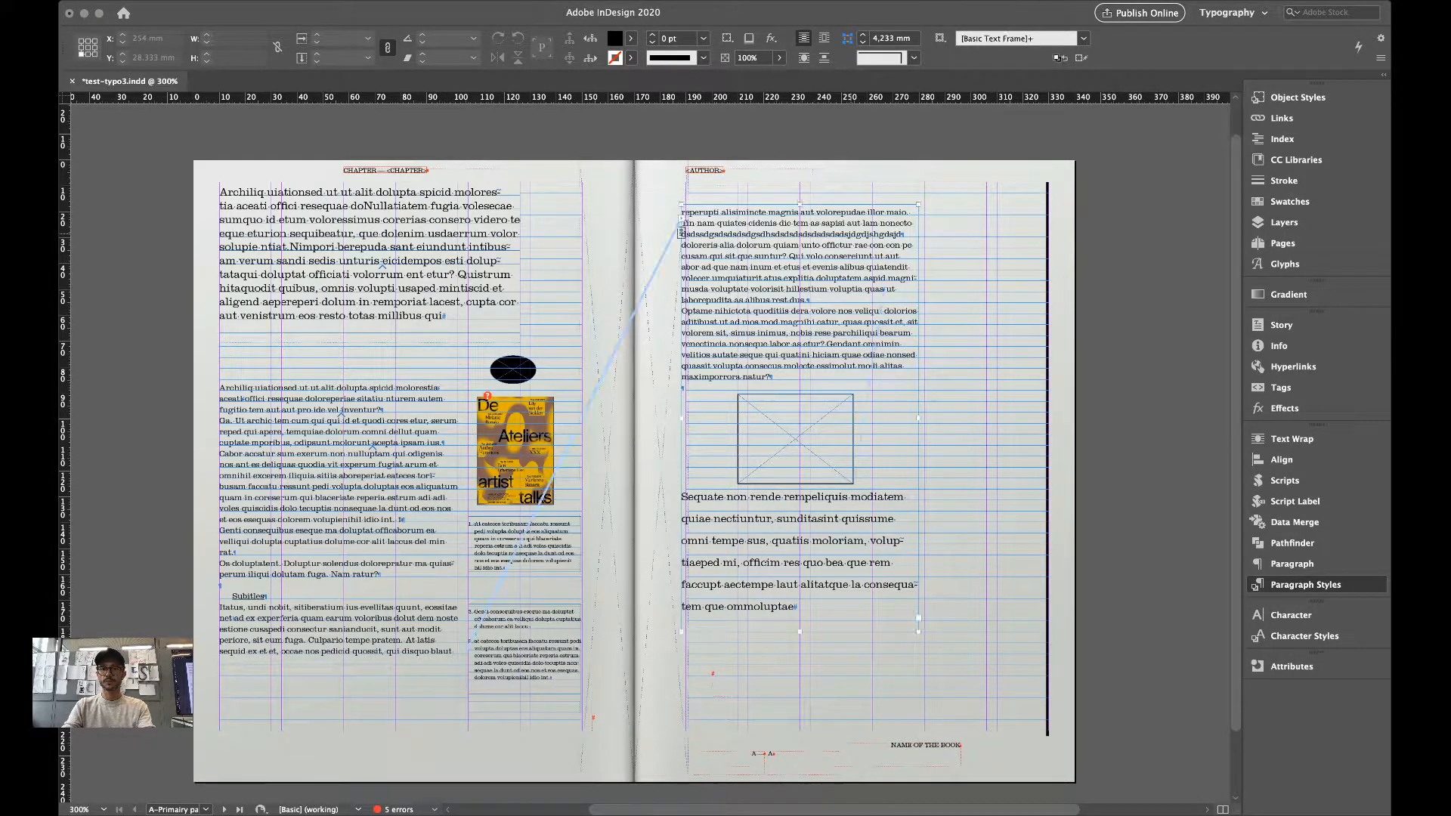
double_click(852, 234)
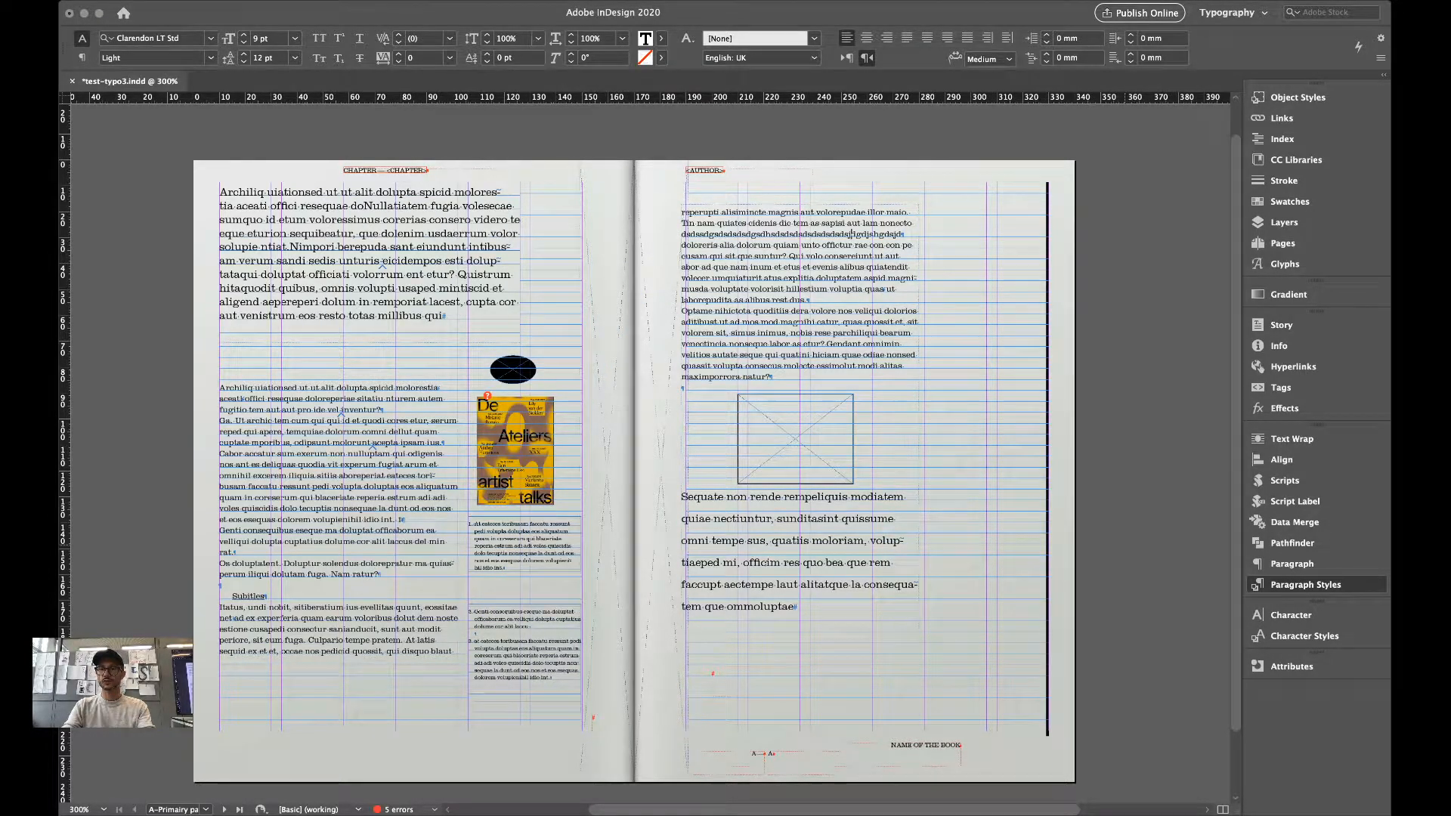
key("super+KP_1")
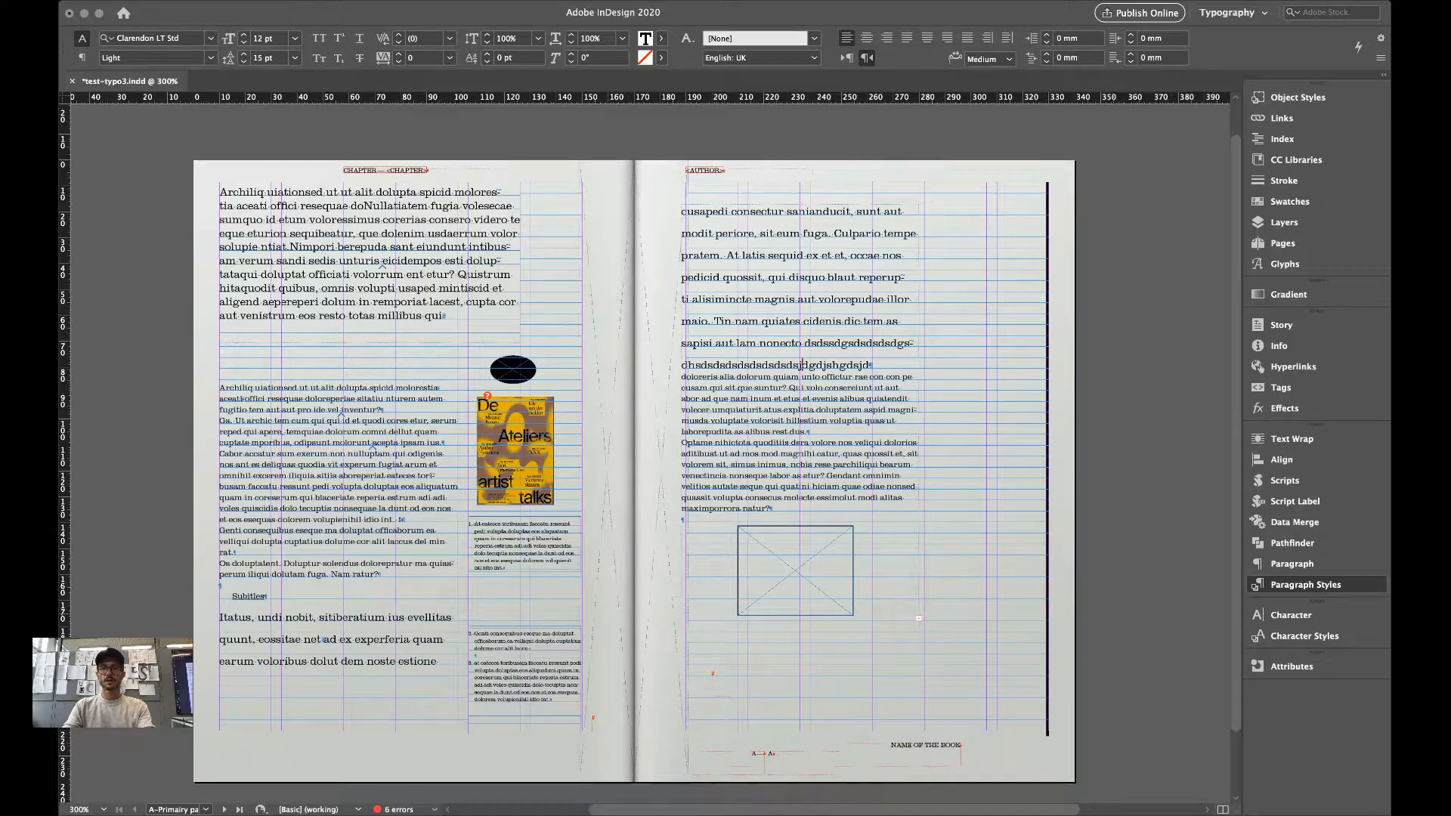
left_click(1119, 217)
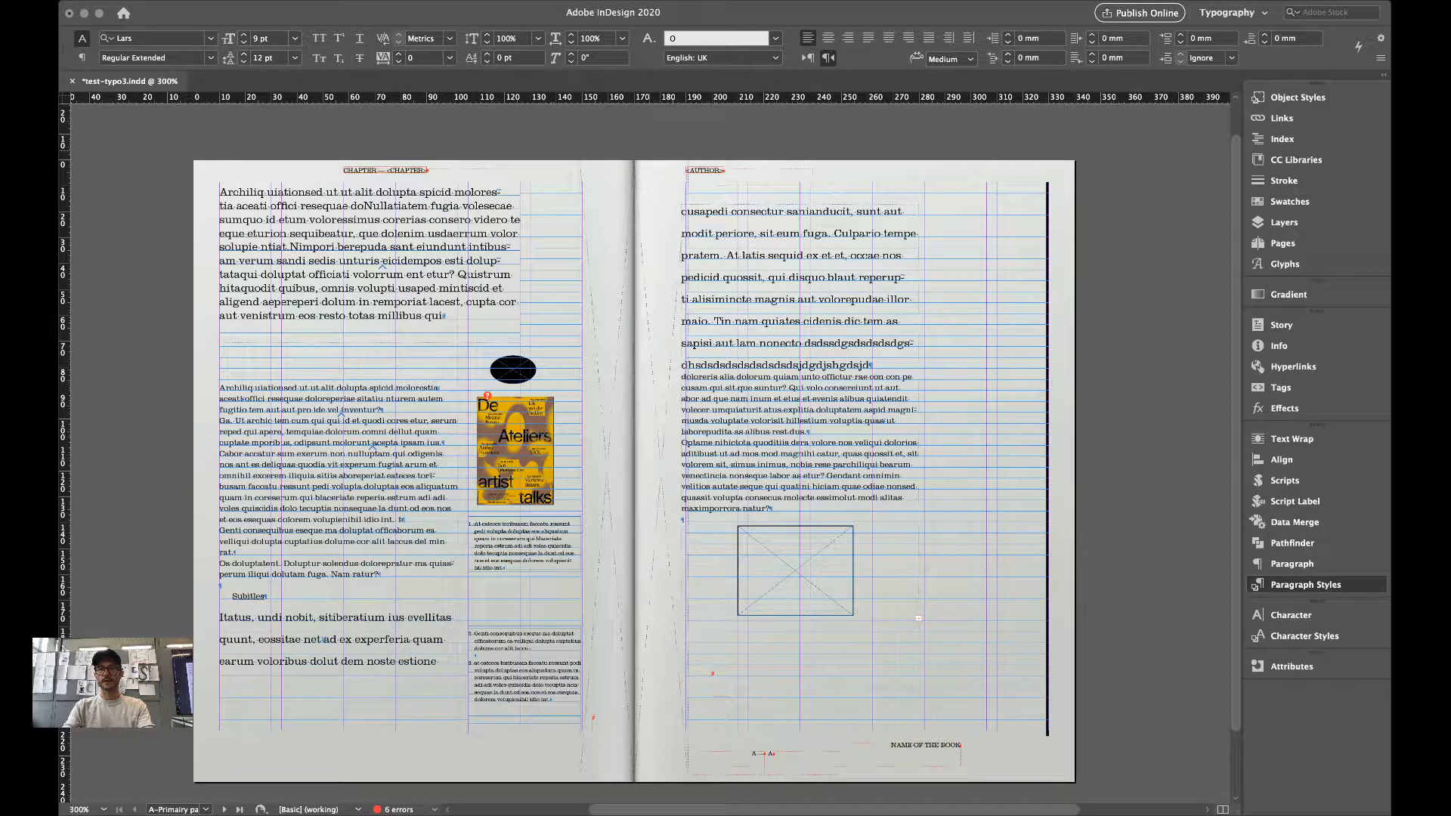
left_click_drag(649, 150, 1031, 440)
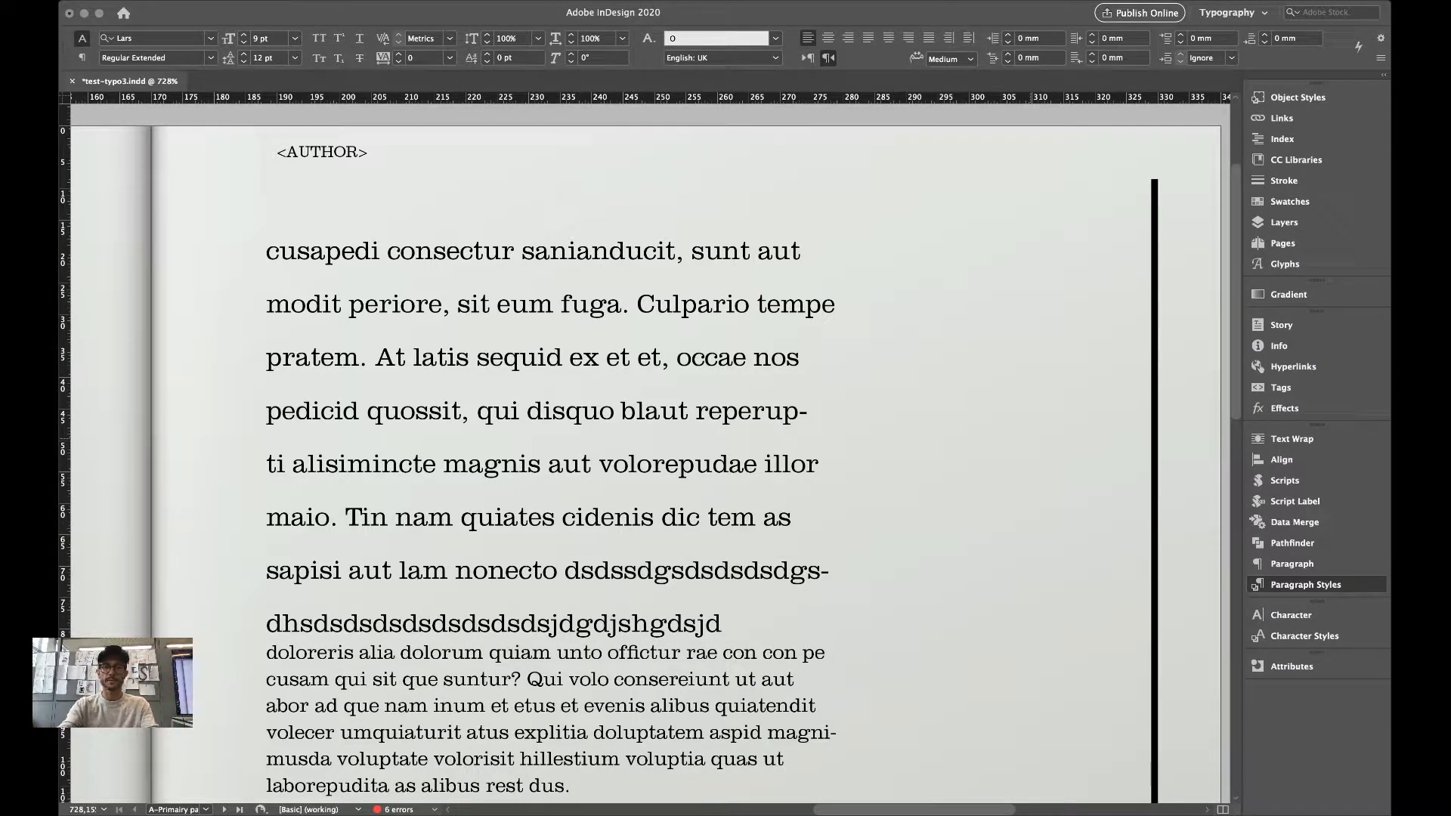
Undo the paragraph style change on the right-hand page.
key("super+minus")
key("super+minus")
key("super+minus")
key("super+z")
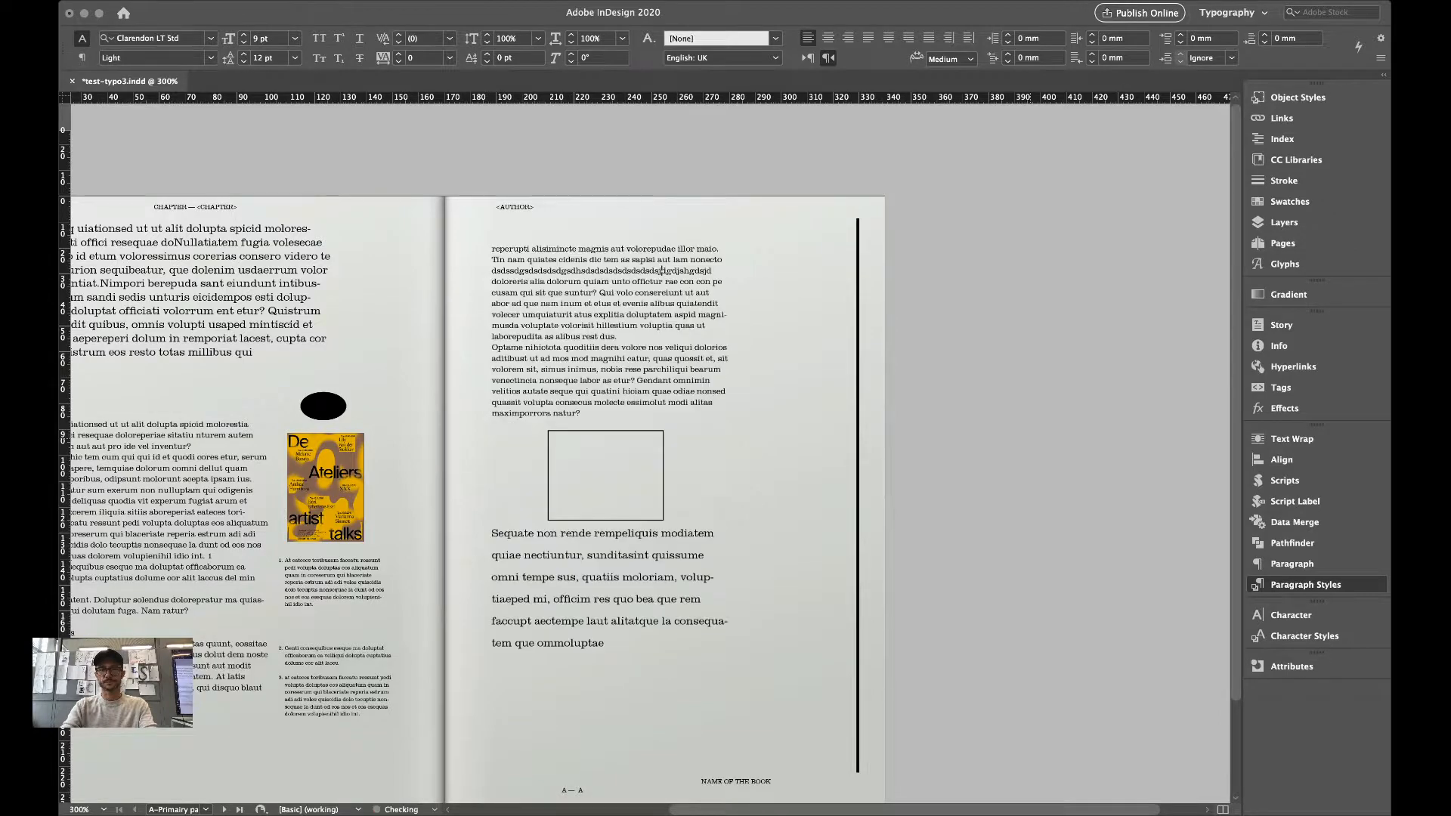
Deselect the text and examine the intro and body text of the left-hand page up close.
key("super+shift+a")
scroll(637, 339, "left", 5)
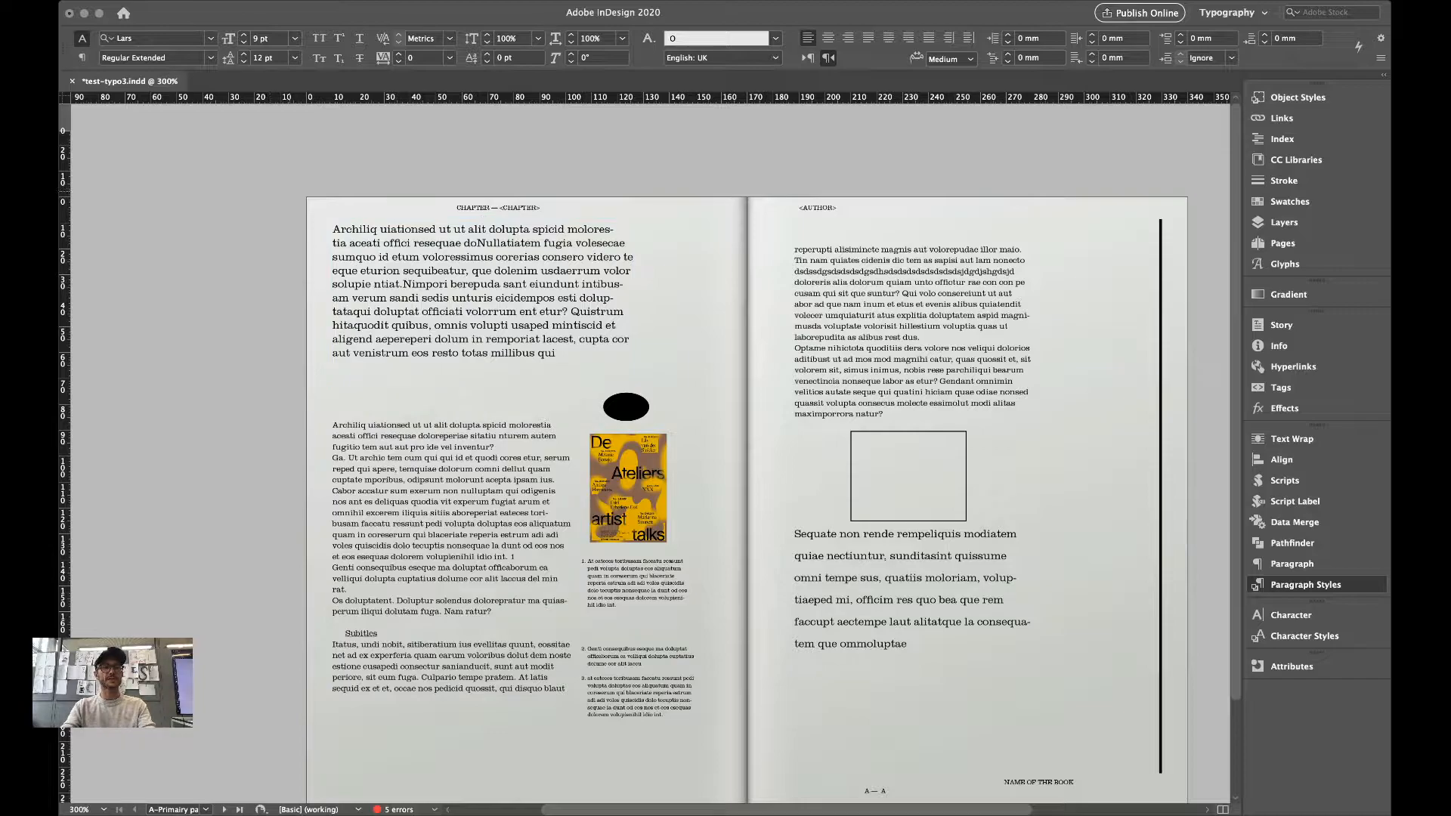
left_click_drag(293, 180, 790, 520)
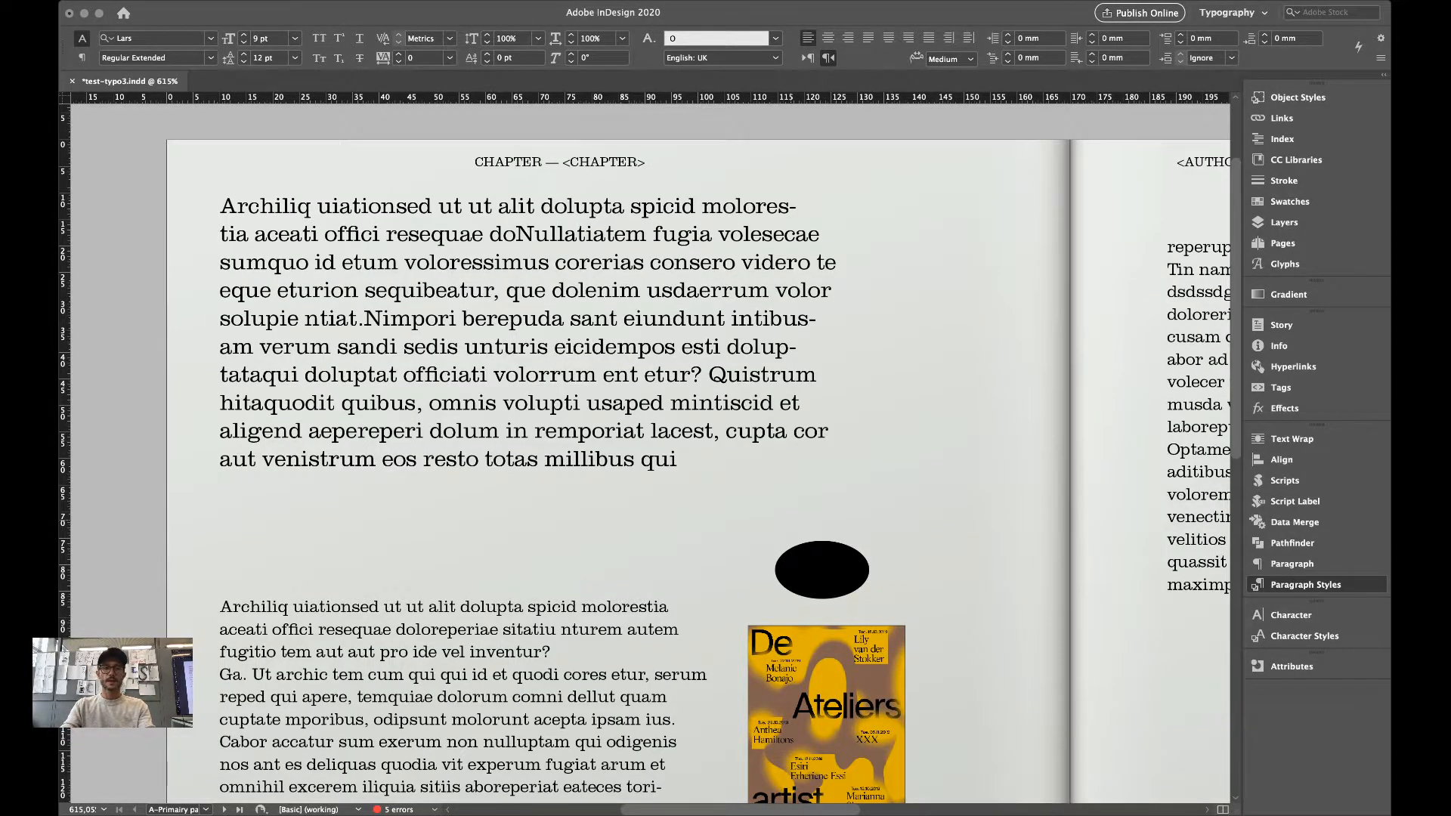
Show the guides and check the bounds of the intro text frame on the left-hand page.
key("w")
key("v")
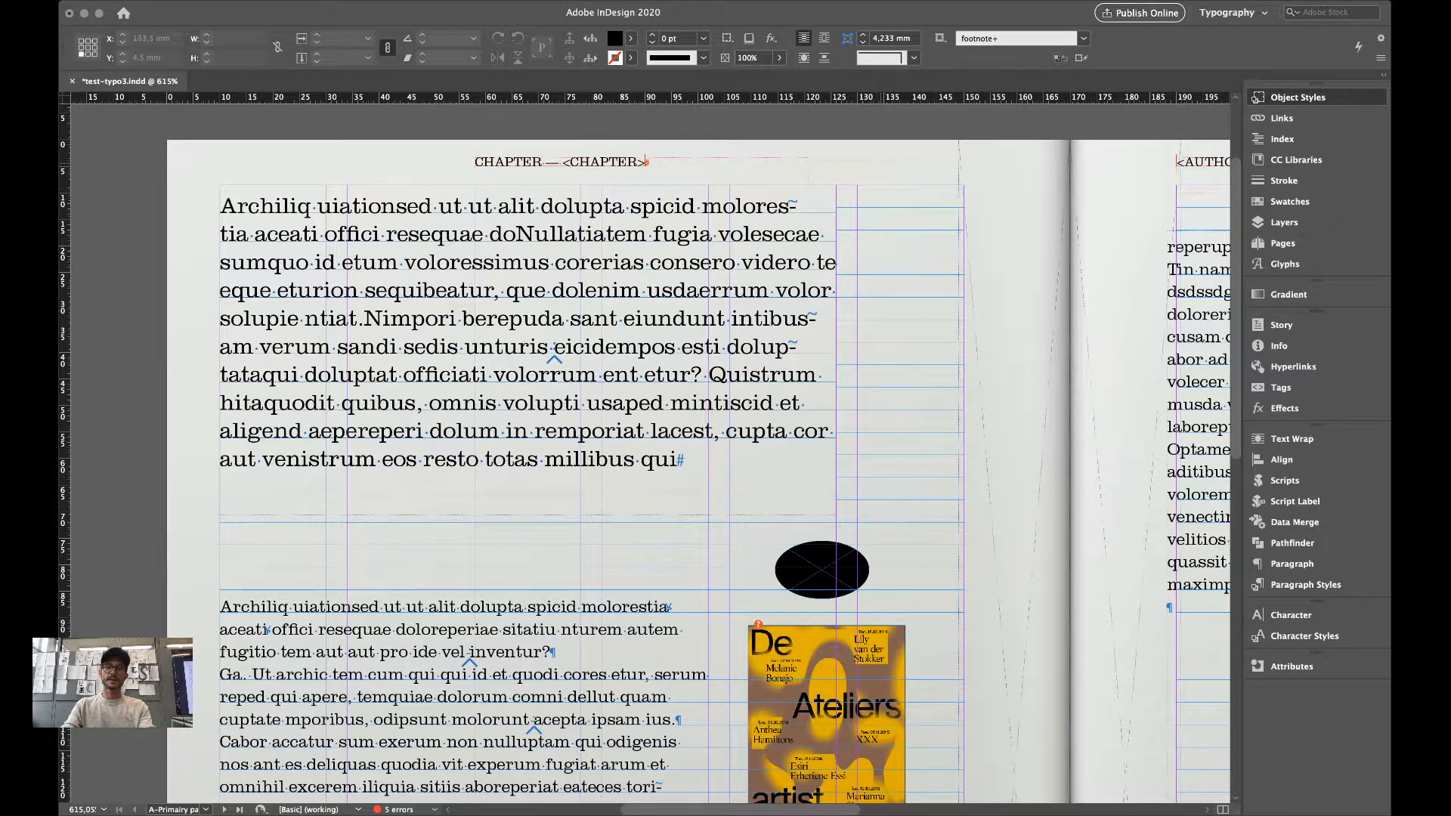
left_click(219, 237)
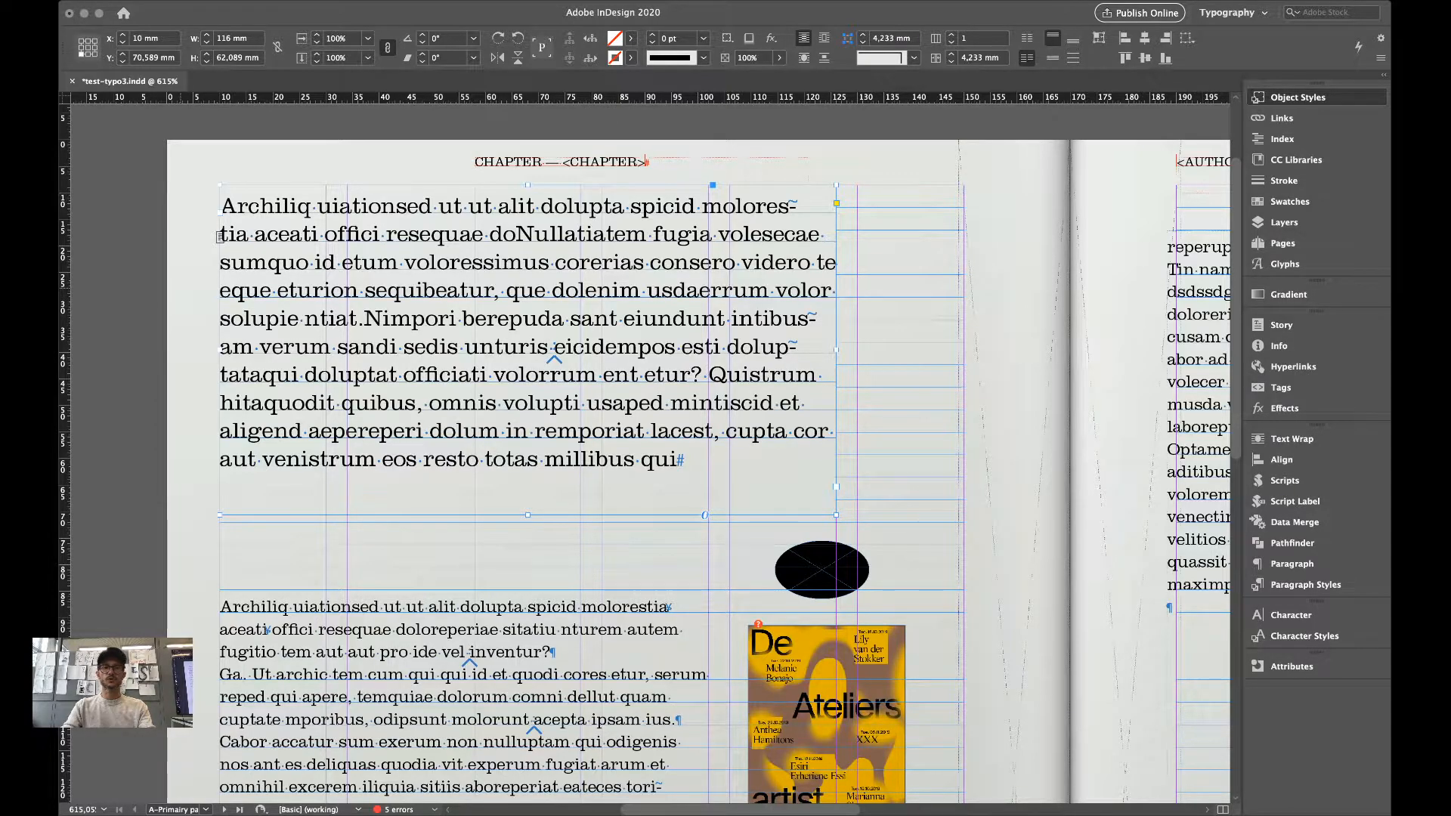
key("shift+super+a")
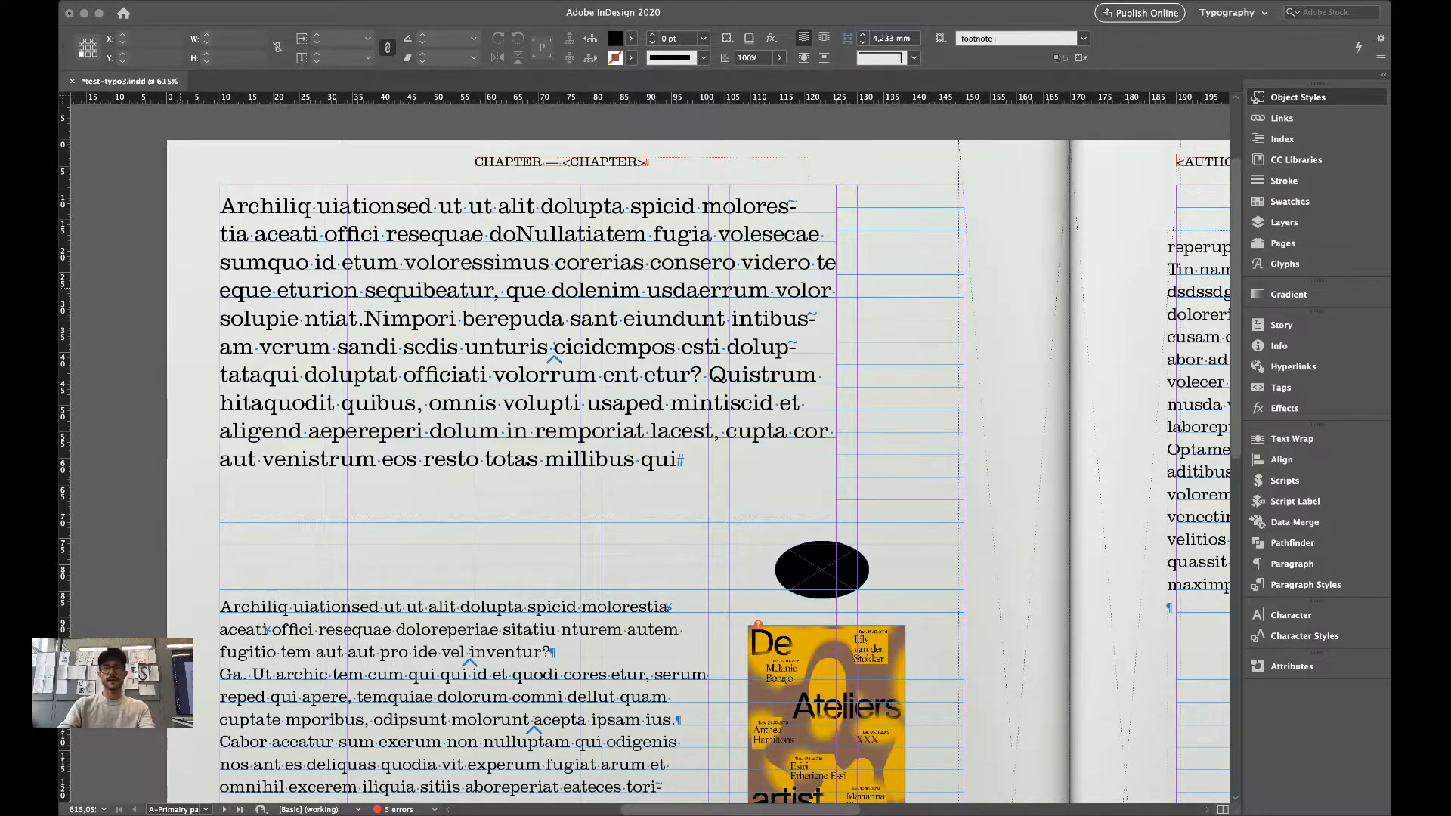
Duplicate the right-hand page's vertical margin line onto the left-hand page at X 150 mm.
key("super+minus")
key("super+minus")
key("super+minus")
key("super+minus")
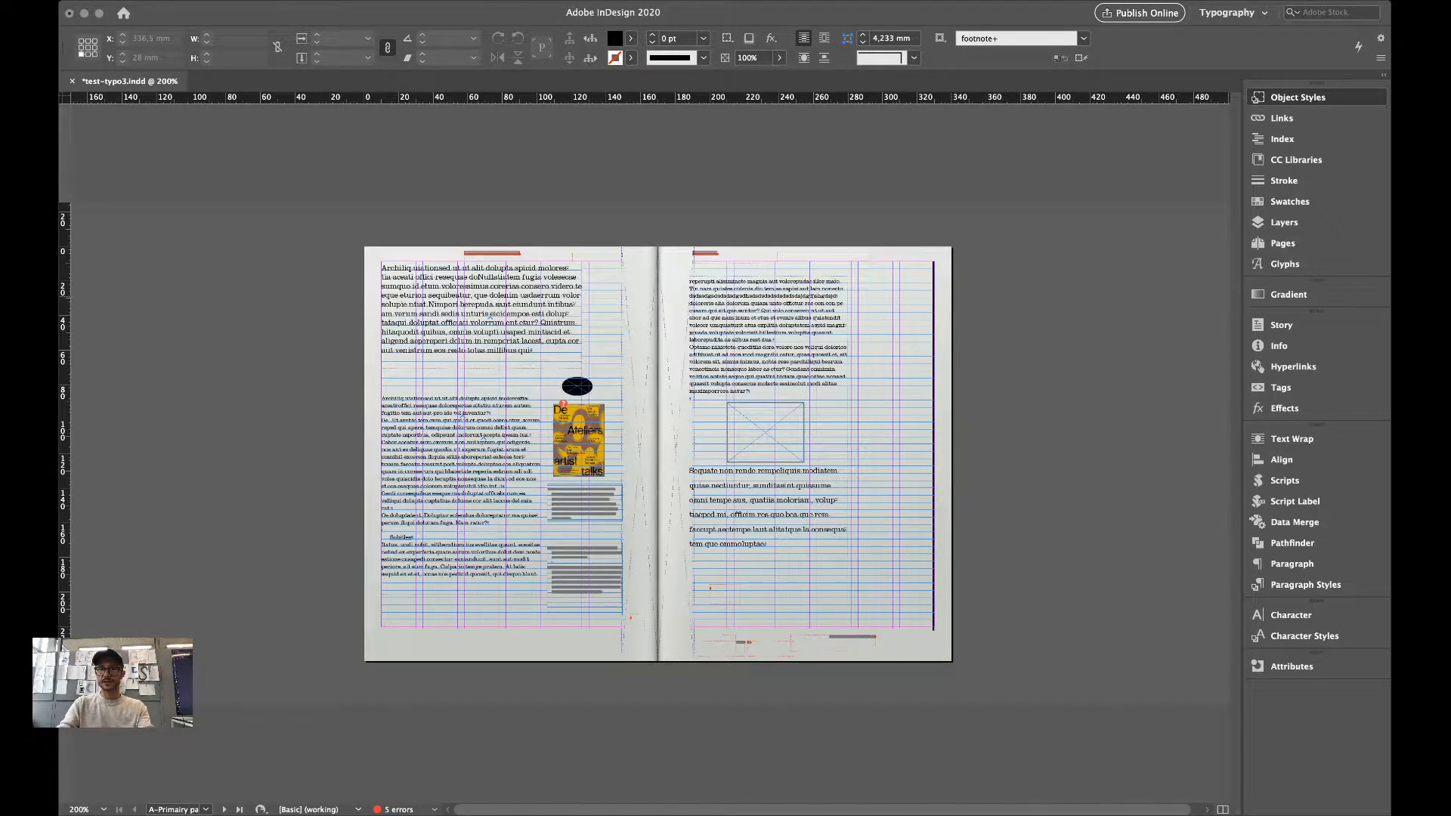
left_click(934, 298)
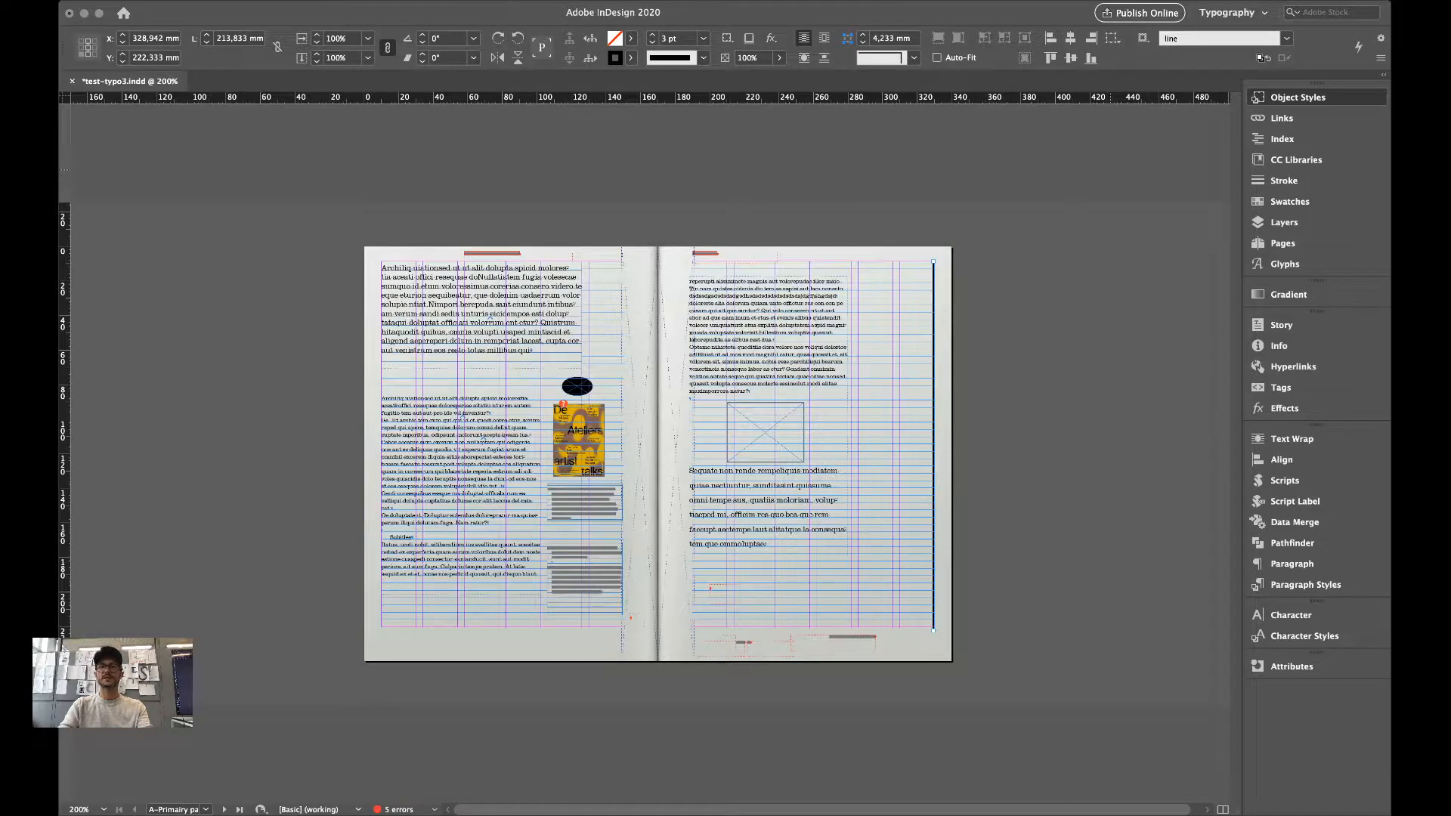
left_click(981, 346)
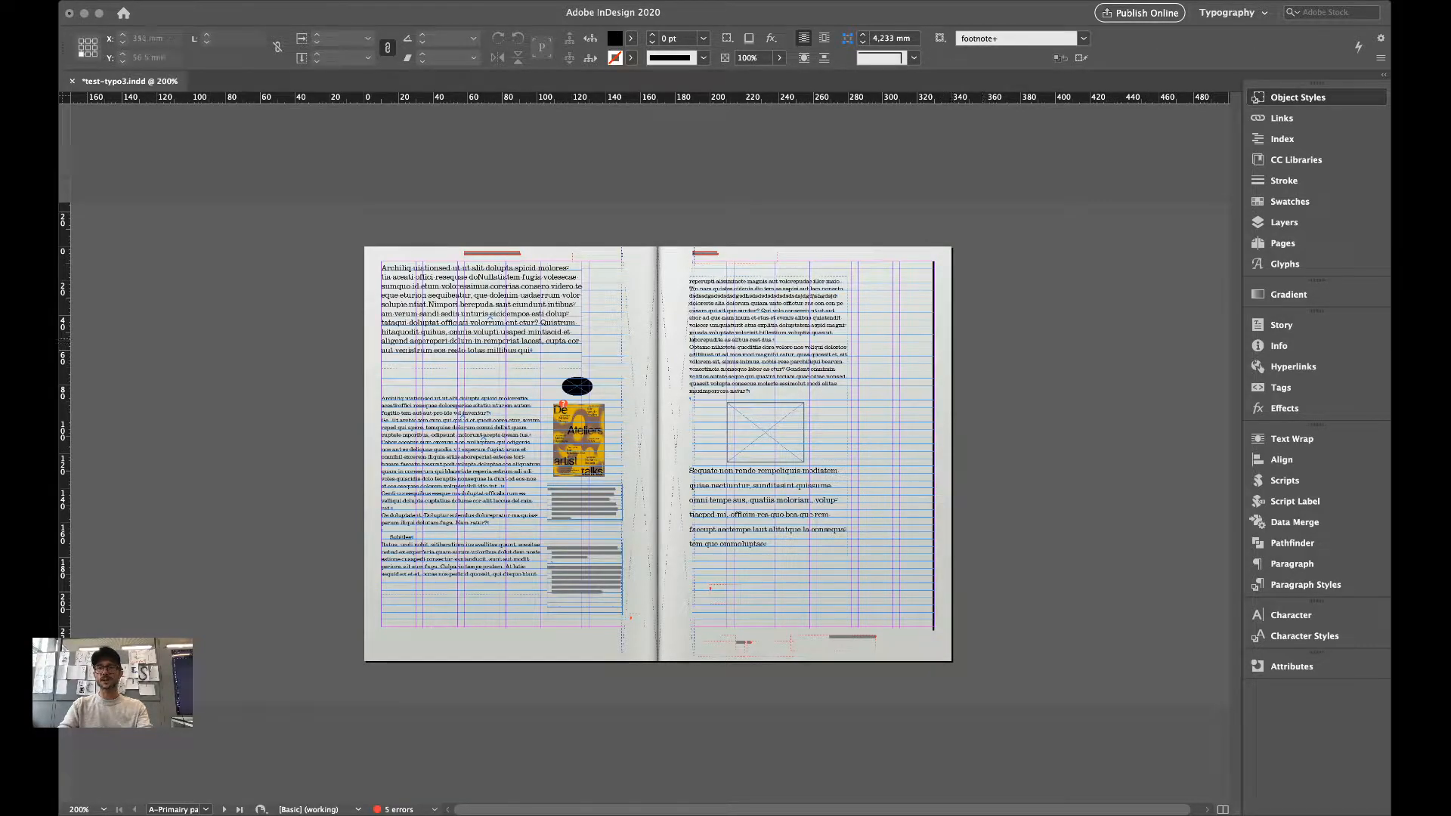
left_click_drag(934, 336, 625, 335)
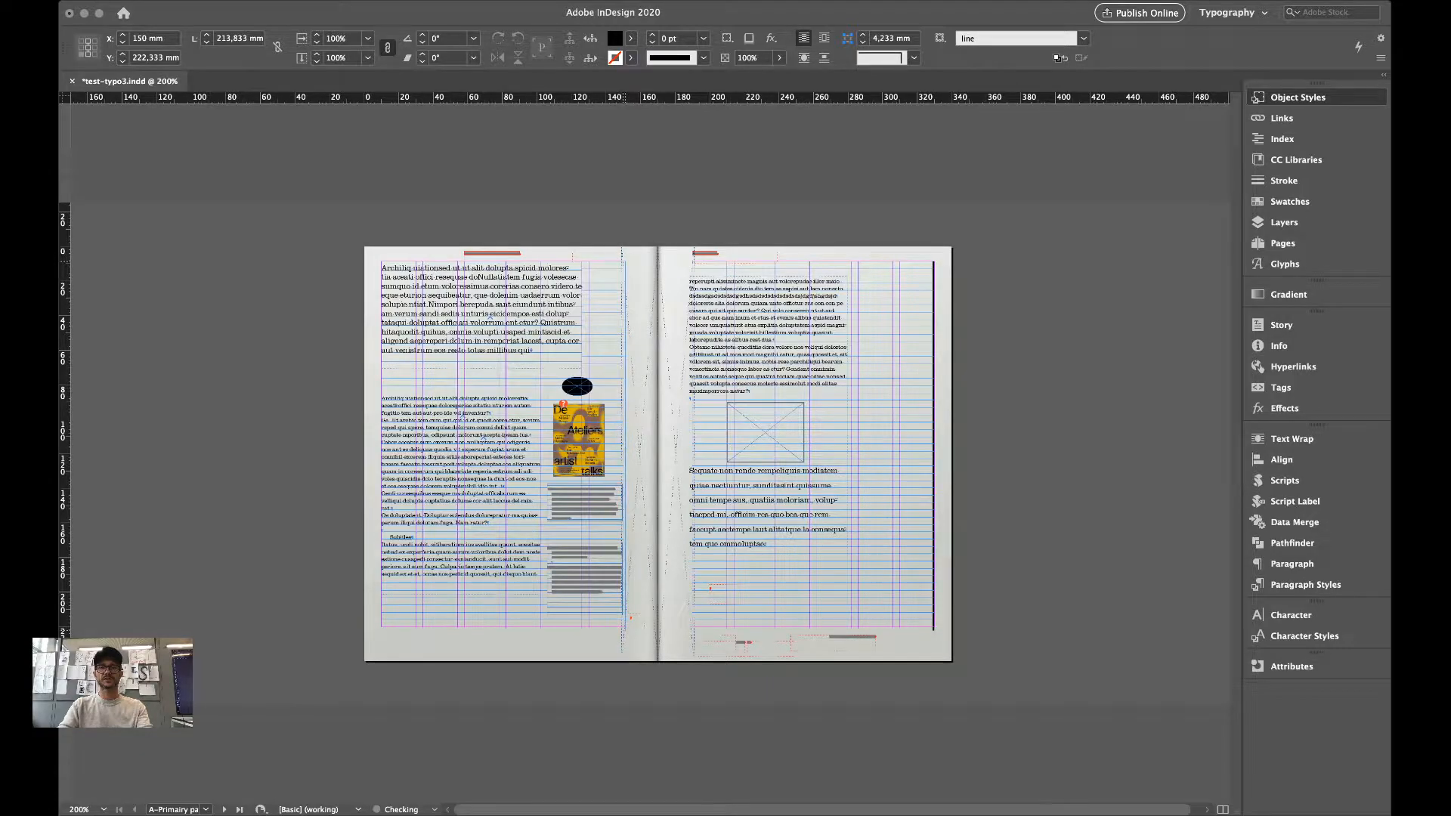
left_click(787, 202)
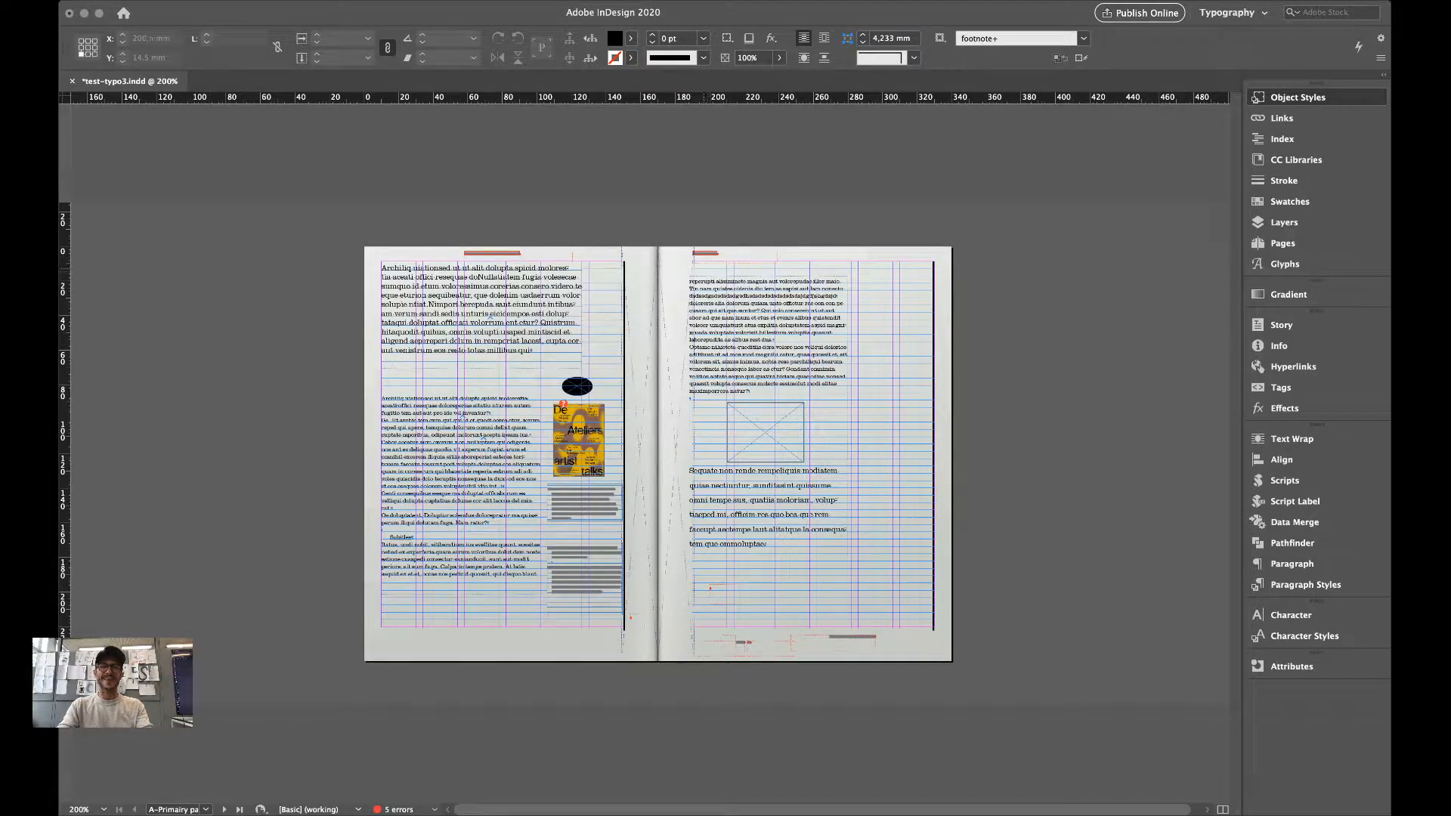
left_click_drag(345, 237, 914, 588)
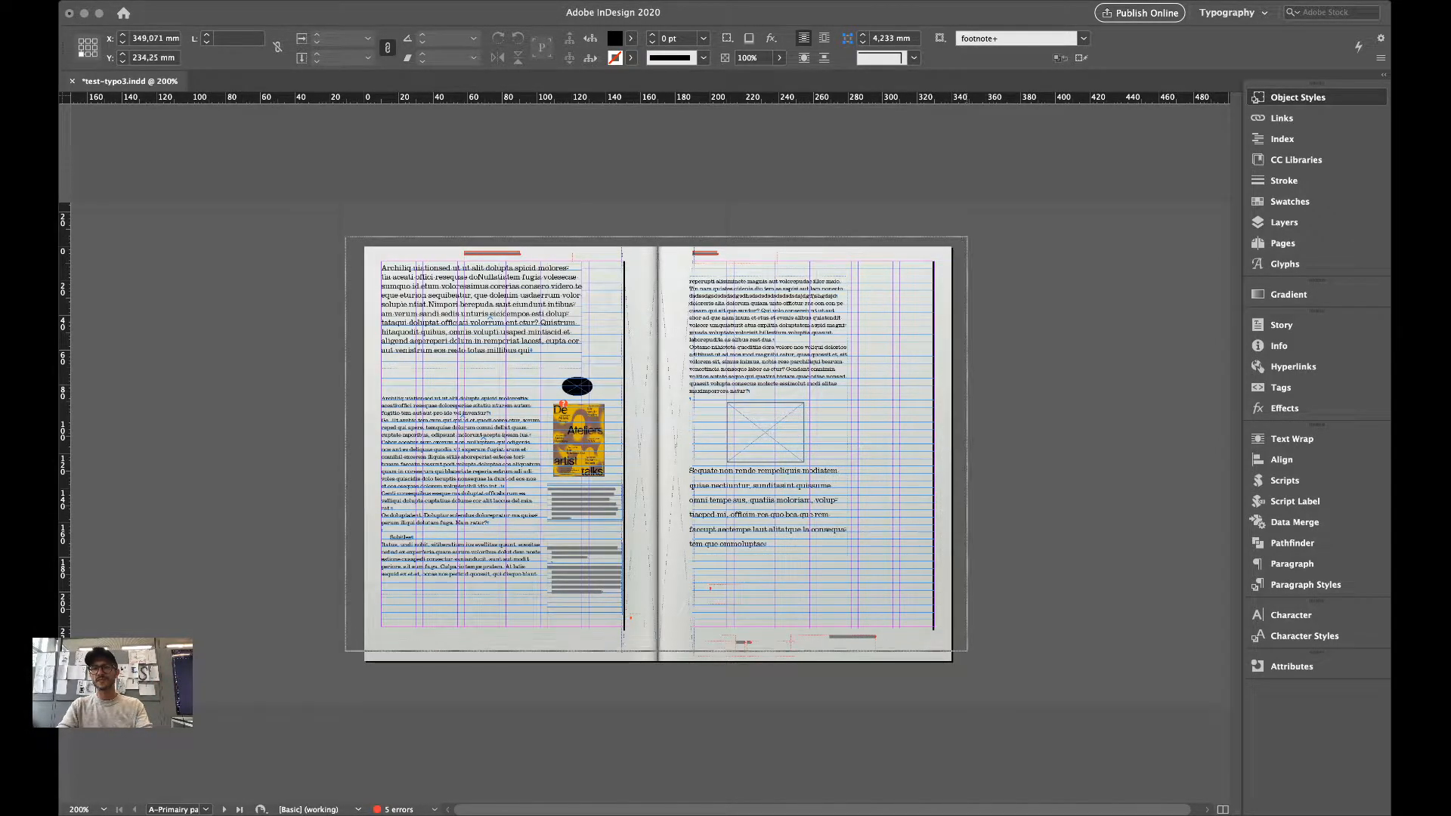
key("alt+super+0")
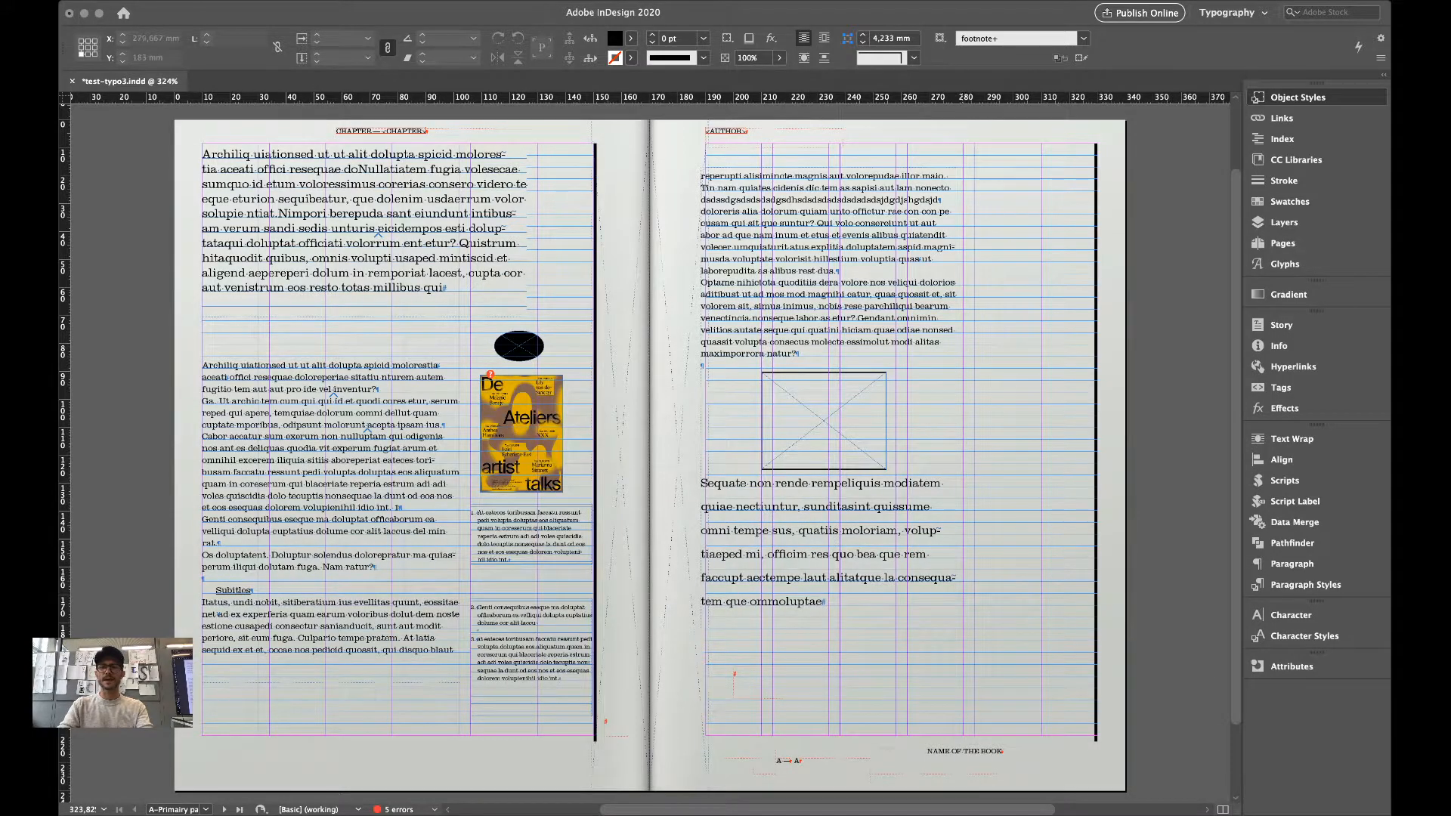
Set the stroke weight of the "line" object style to 1 pt.
scroll(884, 618, "right", 3)
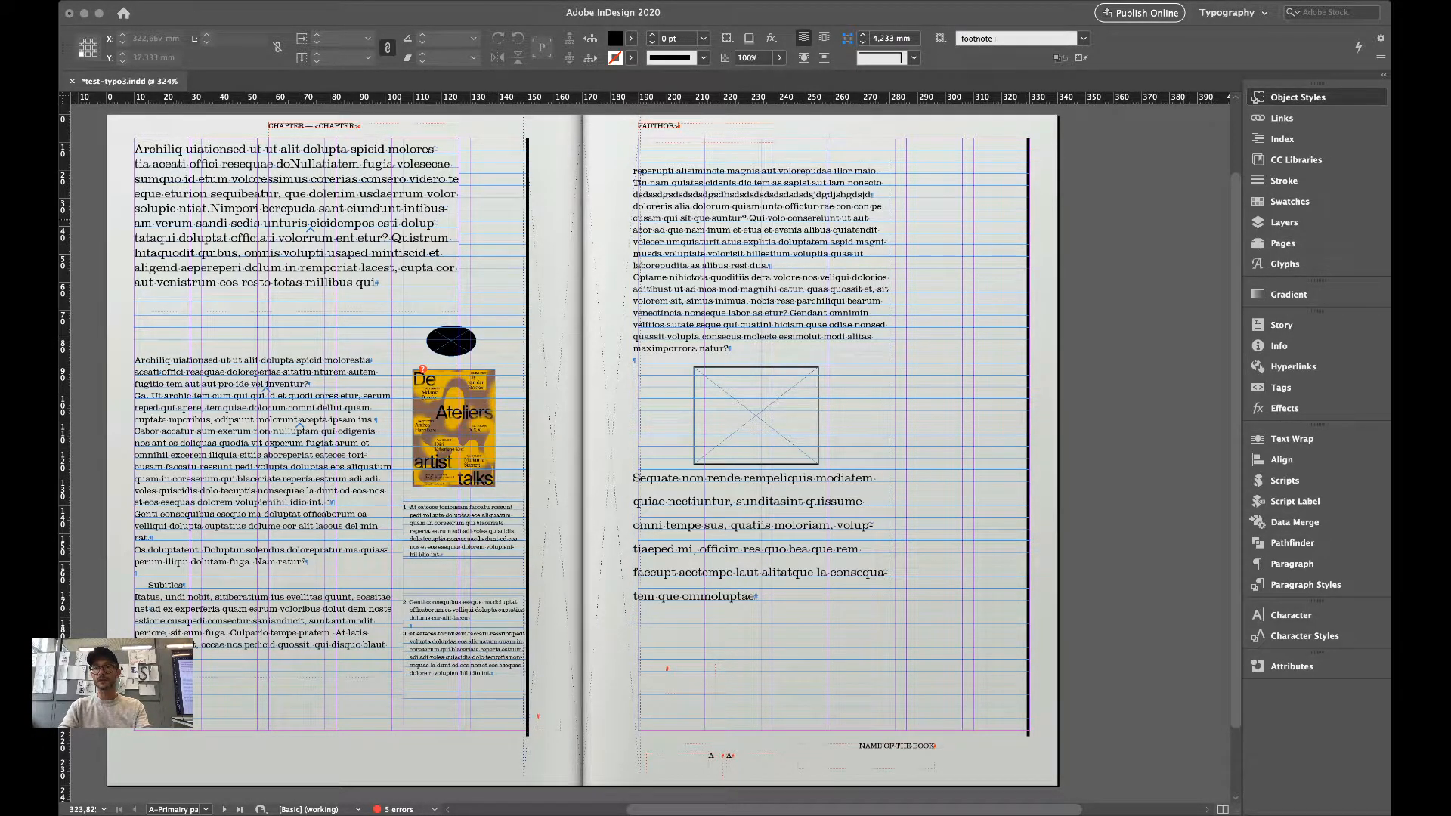
left_click(1028, 219)
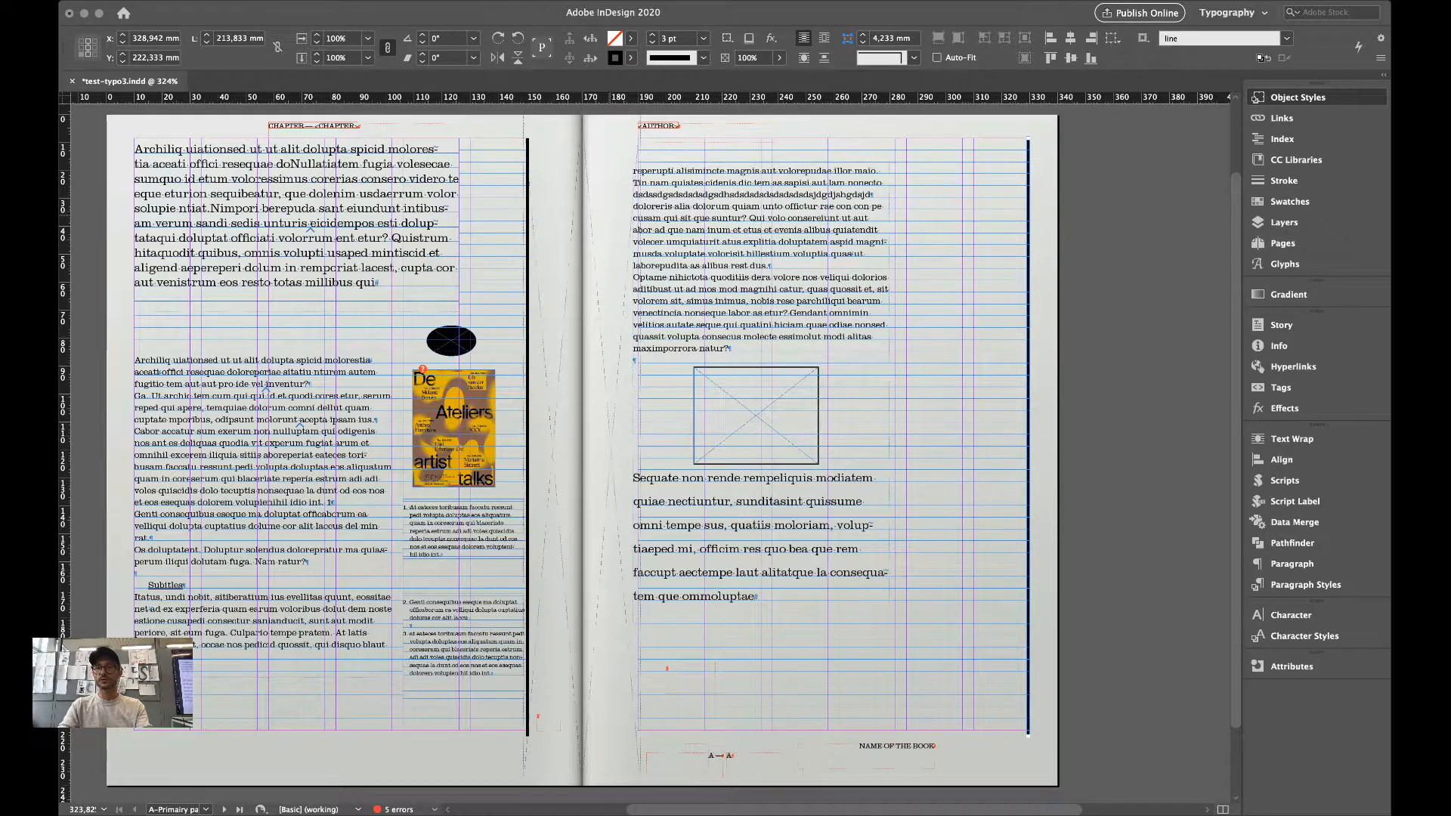
left_click(1037, 168)
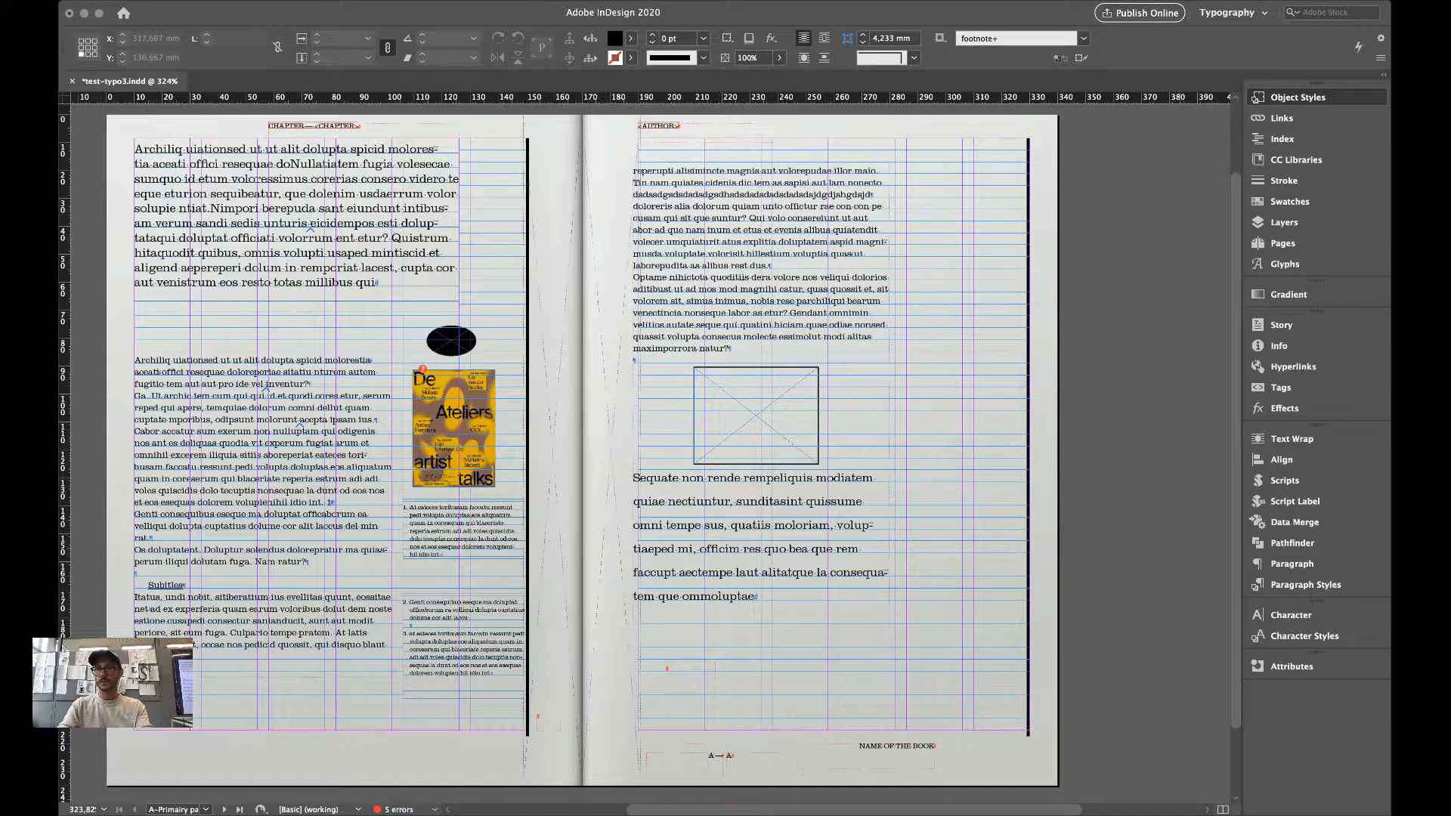
left_click(1152, 180)
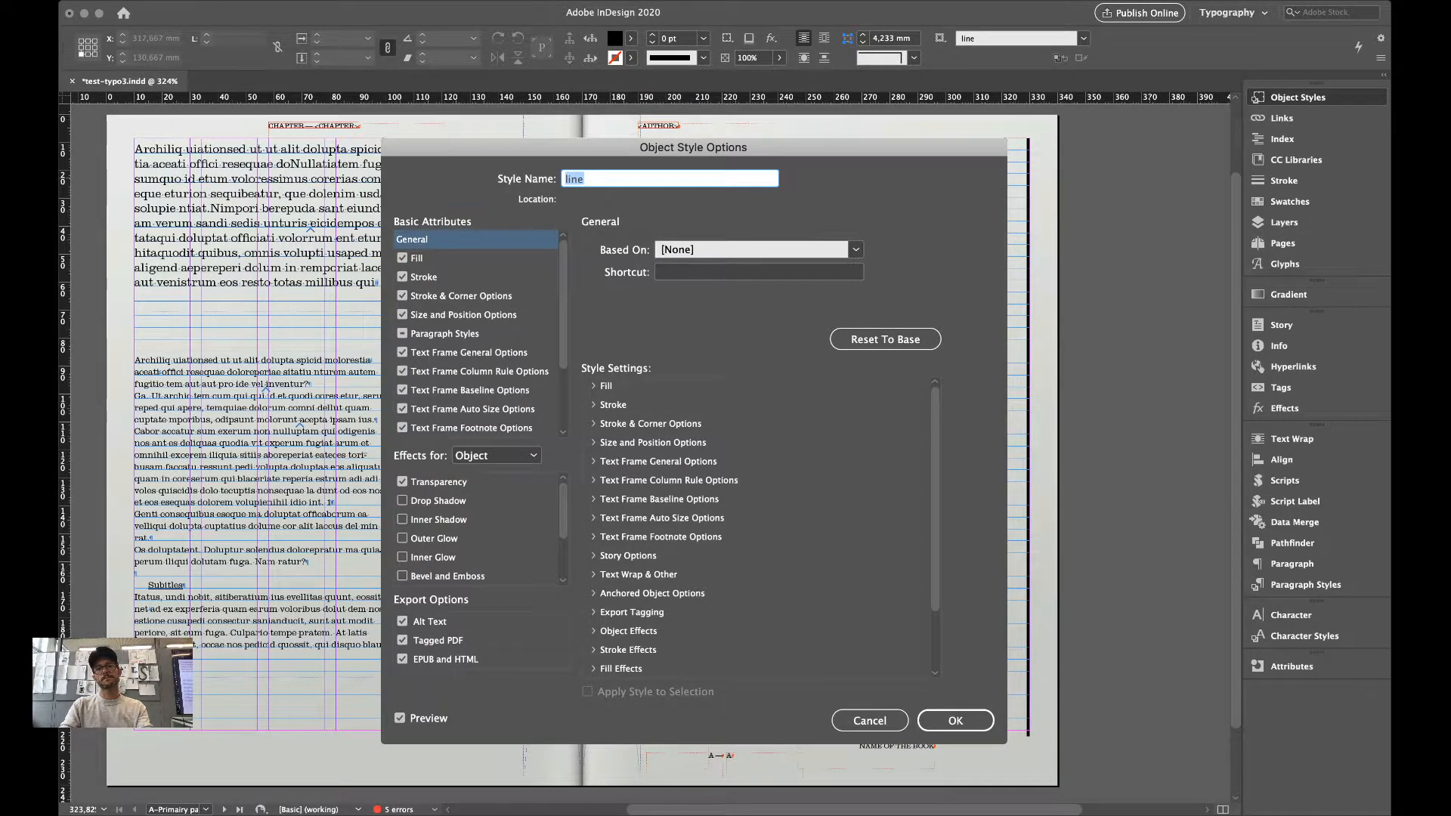
scroll(476, 333, "down", 3)
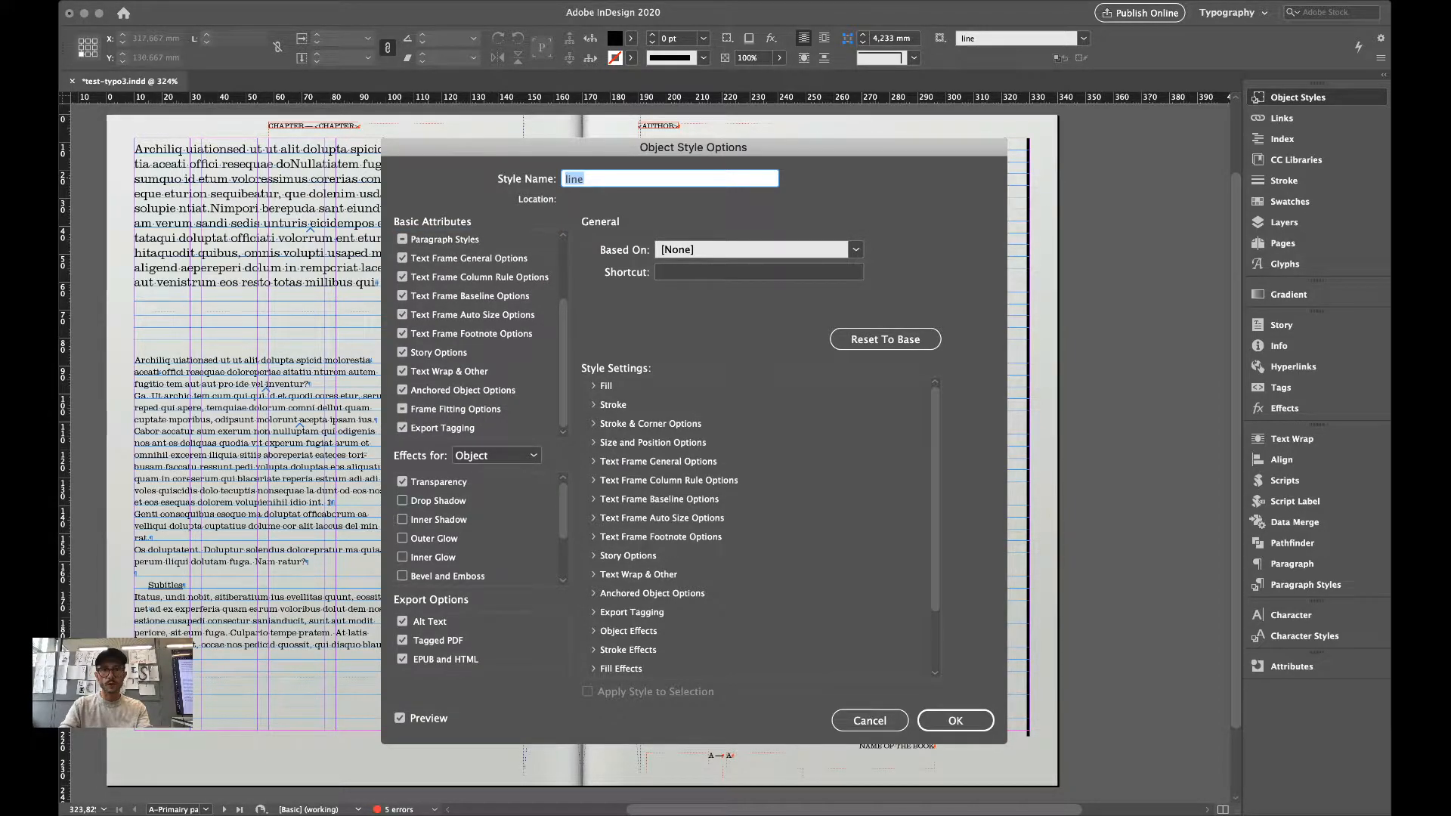
scroll(476, 332, "up", 3)
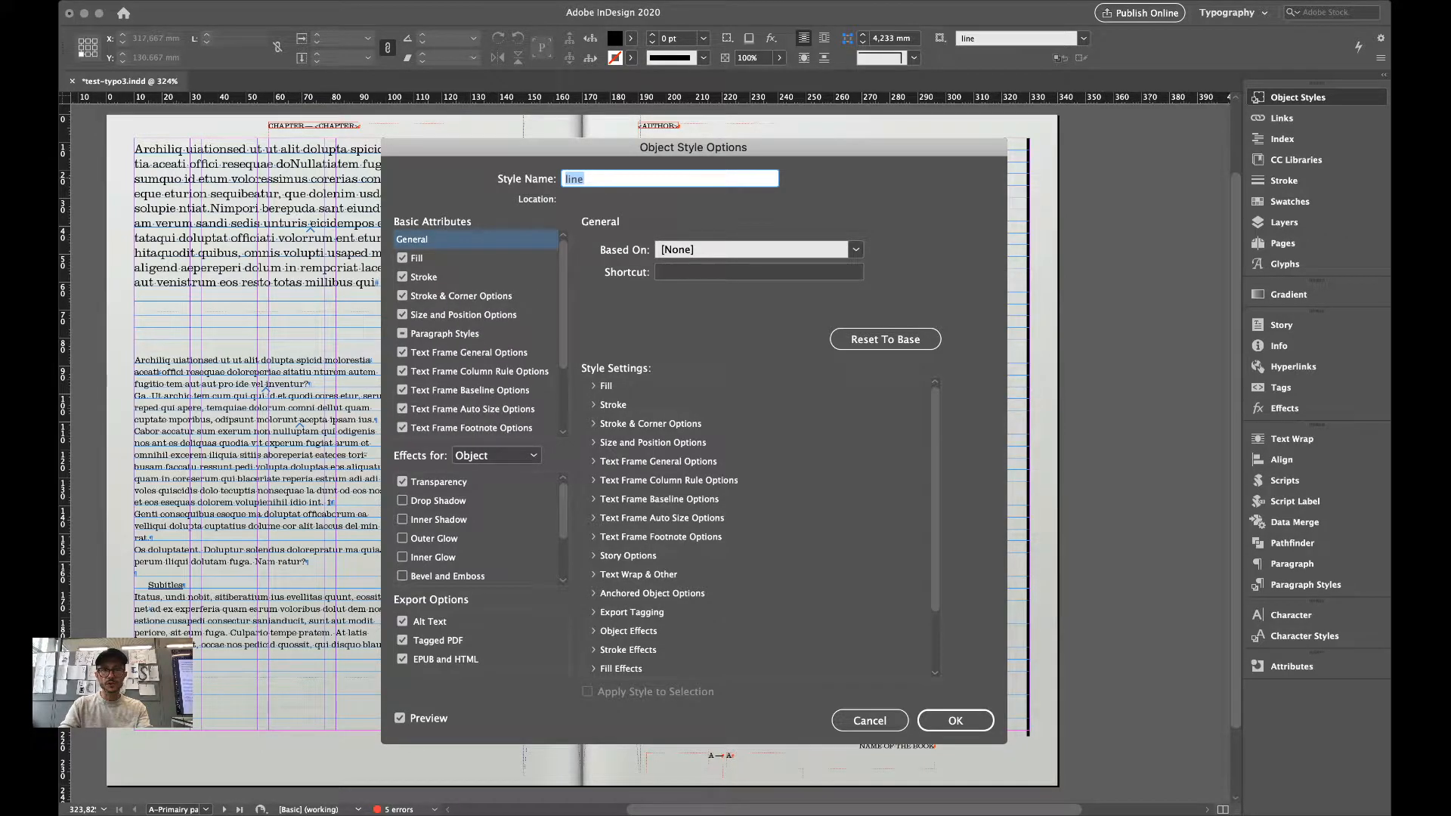
left_click(423, 276)
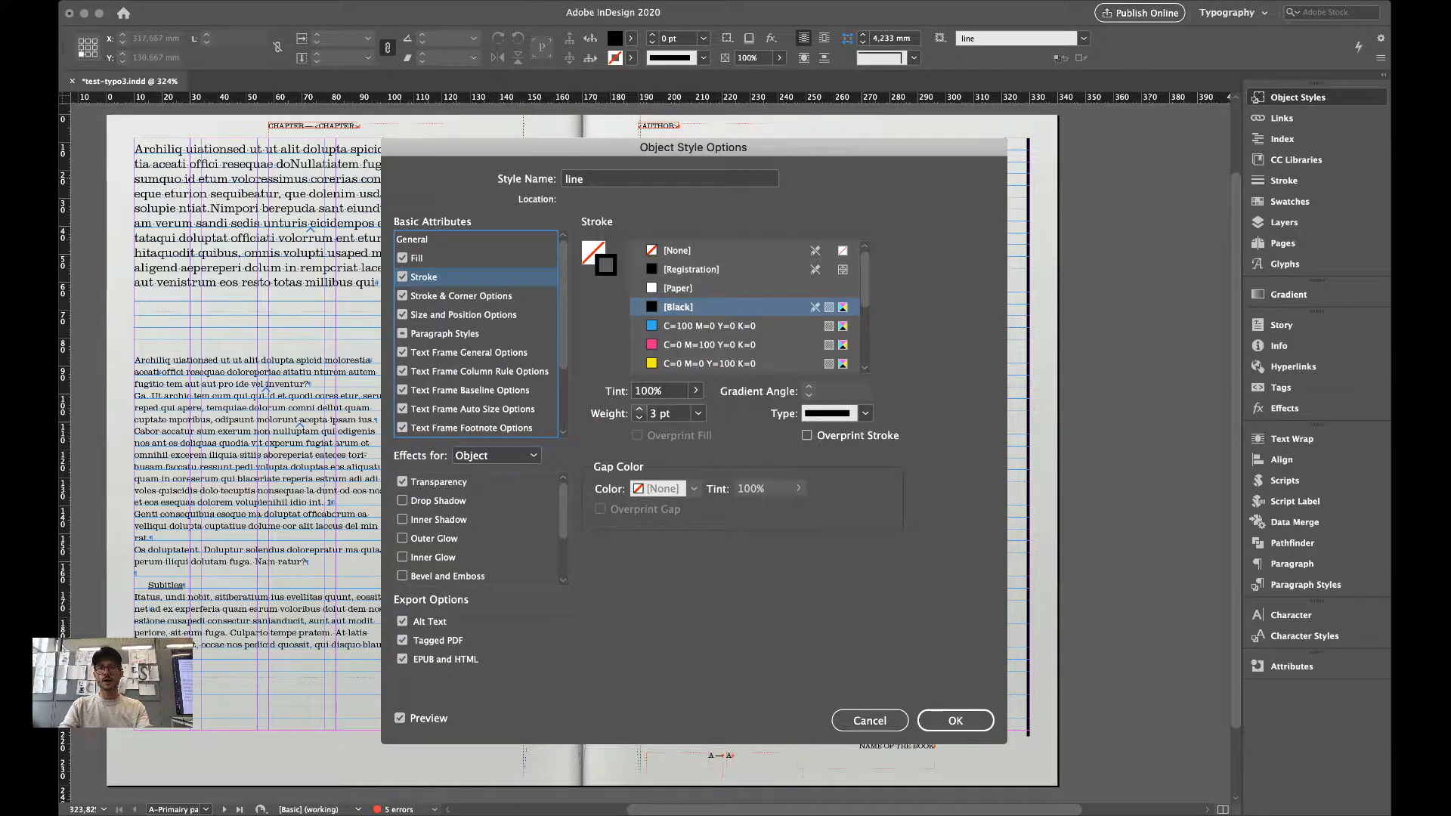
left_click(640, 417)
left_click(639, 418)
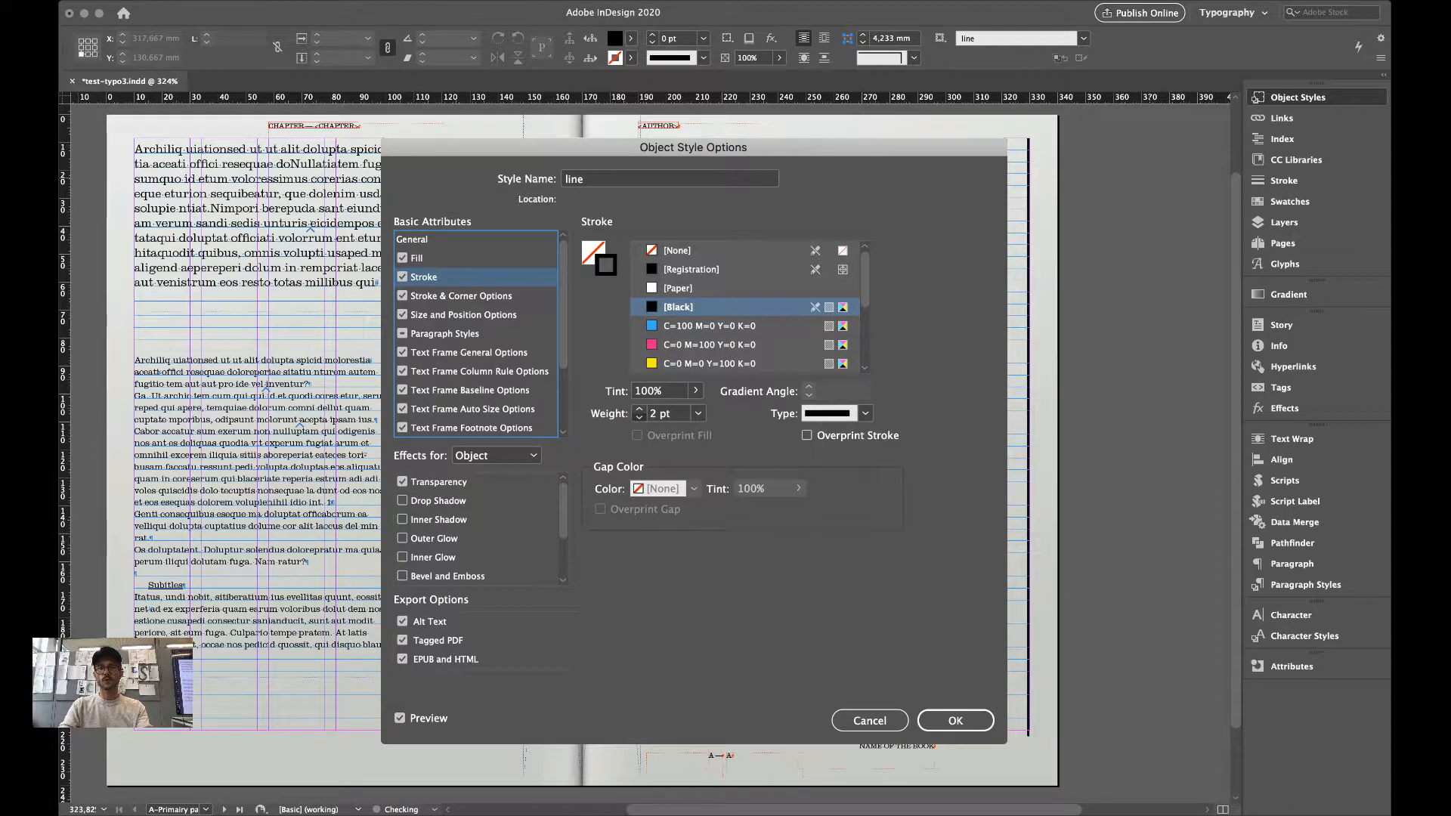
left_click(955, 720)
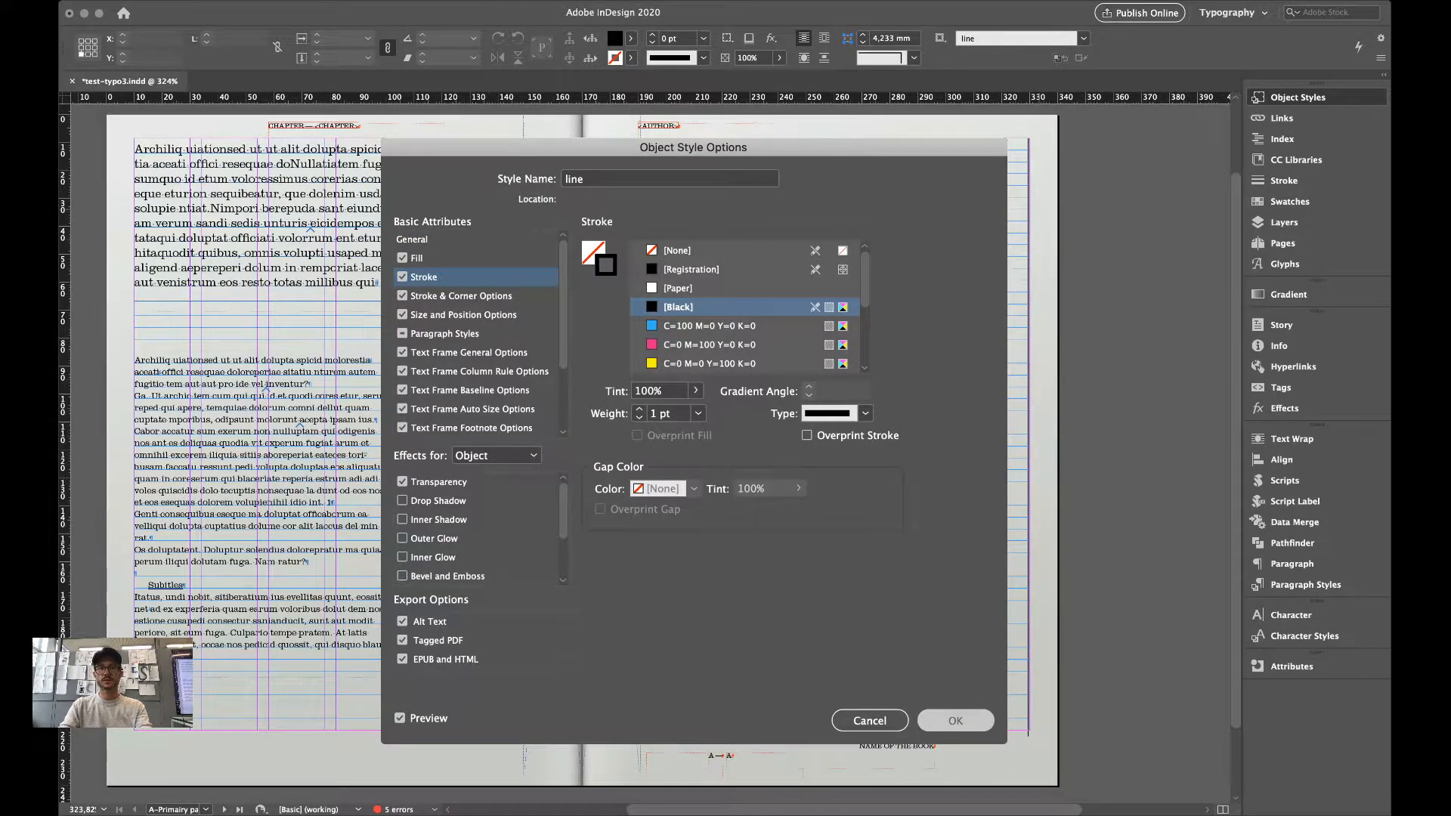
Hide the guides and name the empty frame's object style "round corbeers".
key("w")
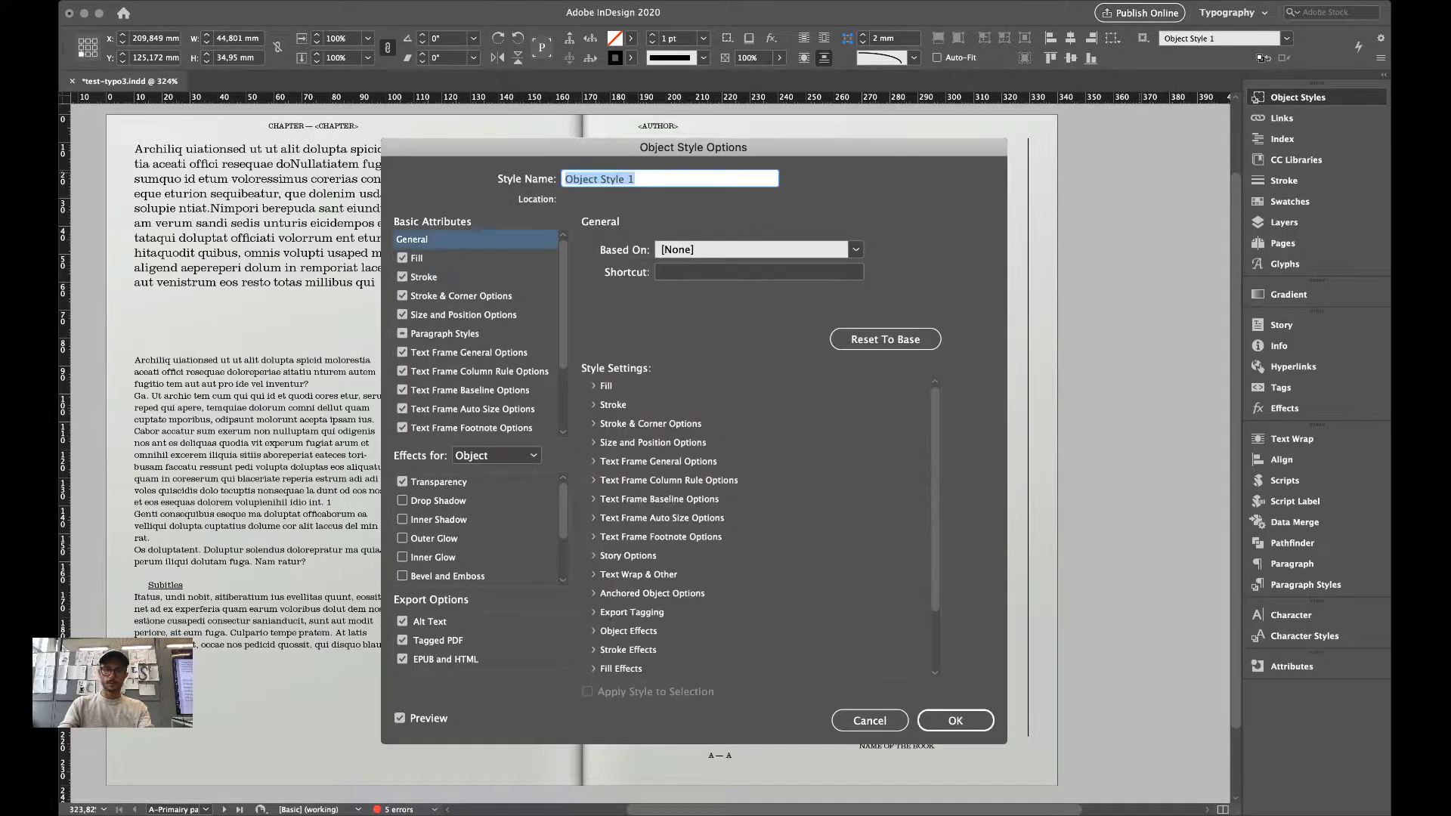
type("round corbeers")
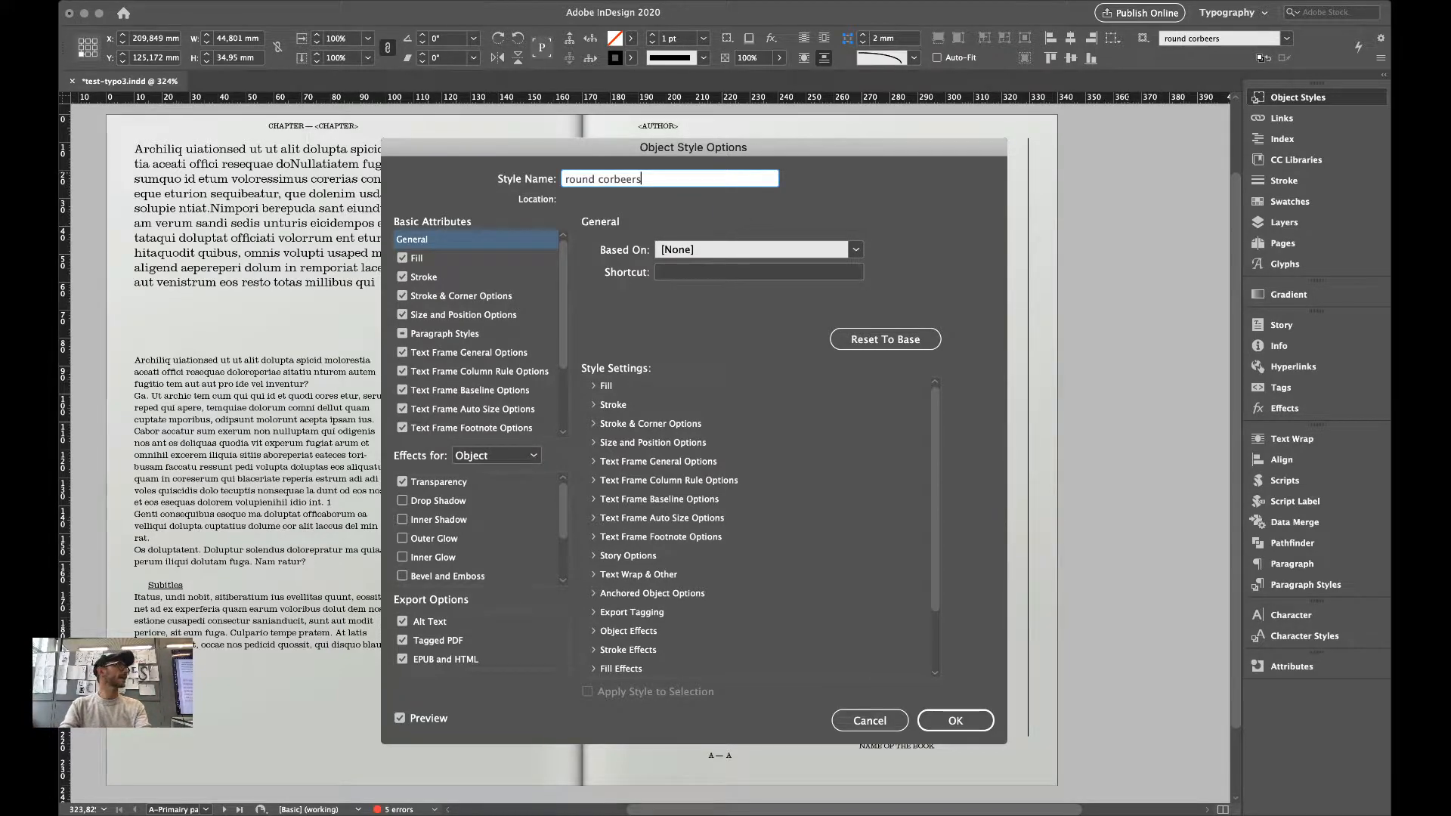
key("super+a")
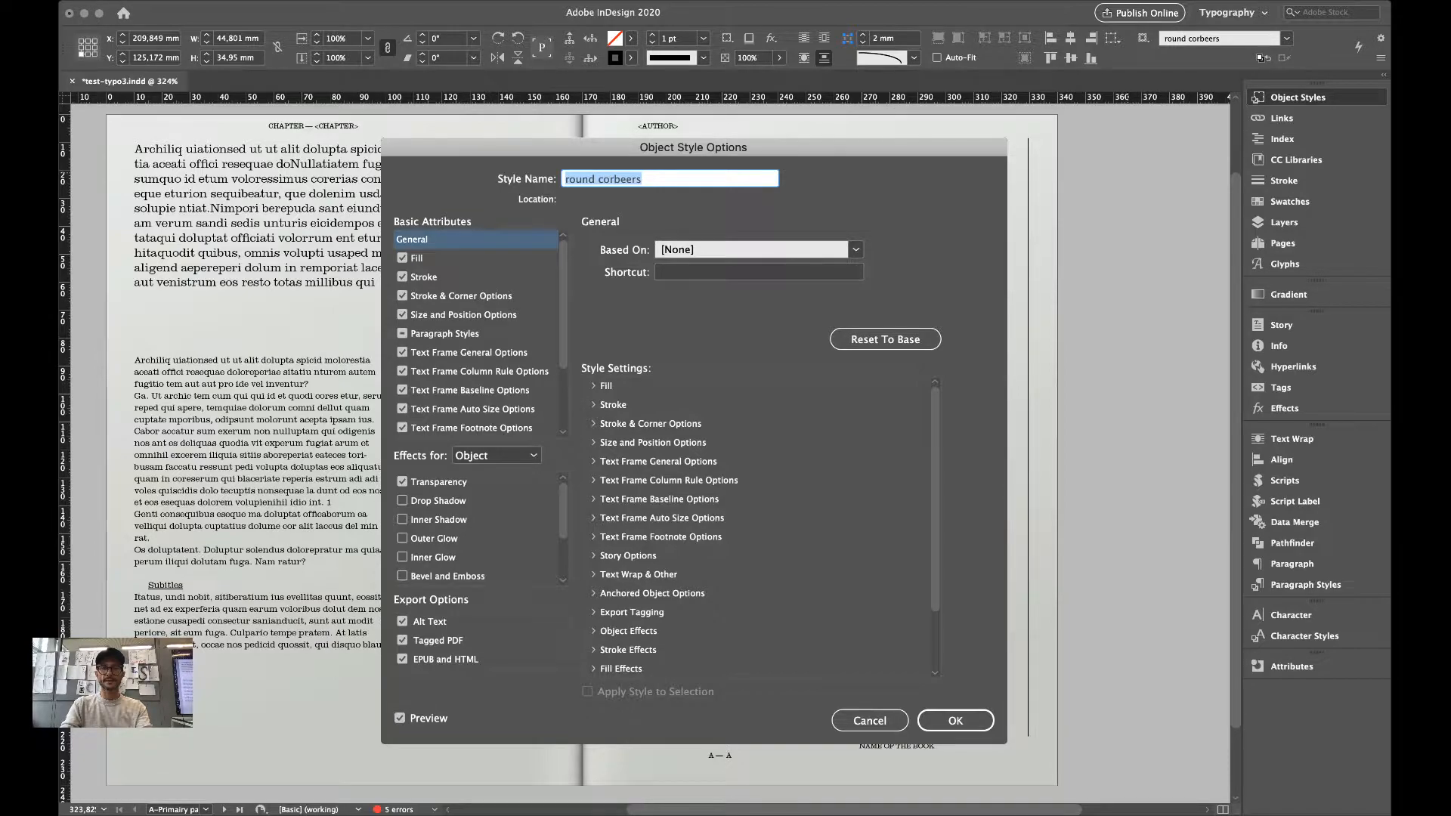
Set the rounded corner size of the "round corbeers" object style to 5 mm and save the document.
left_click(417, 258)
left_click(424, 277)
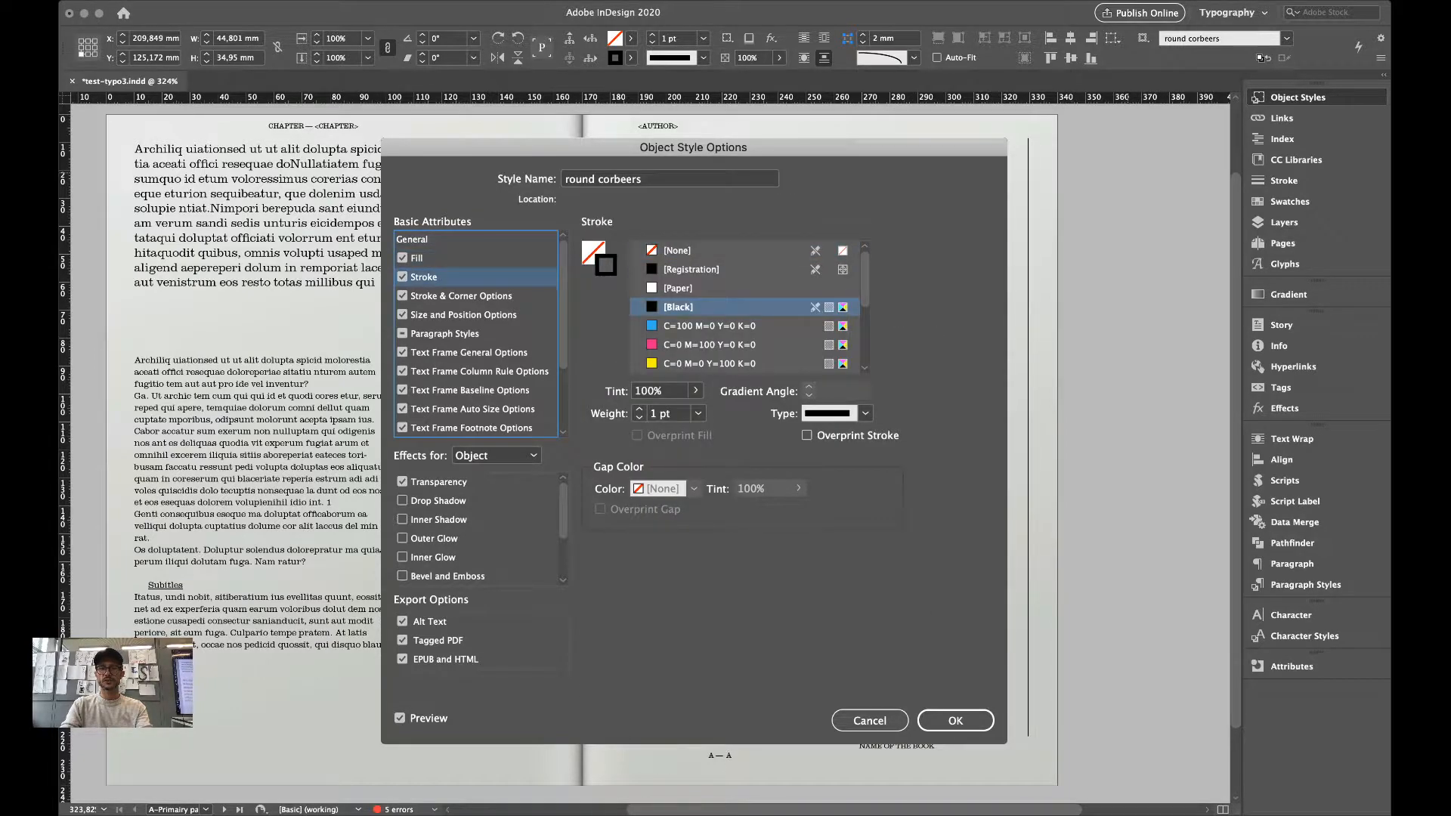
left_click(461, 296)
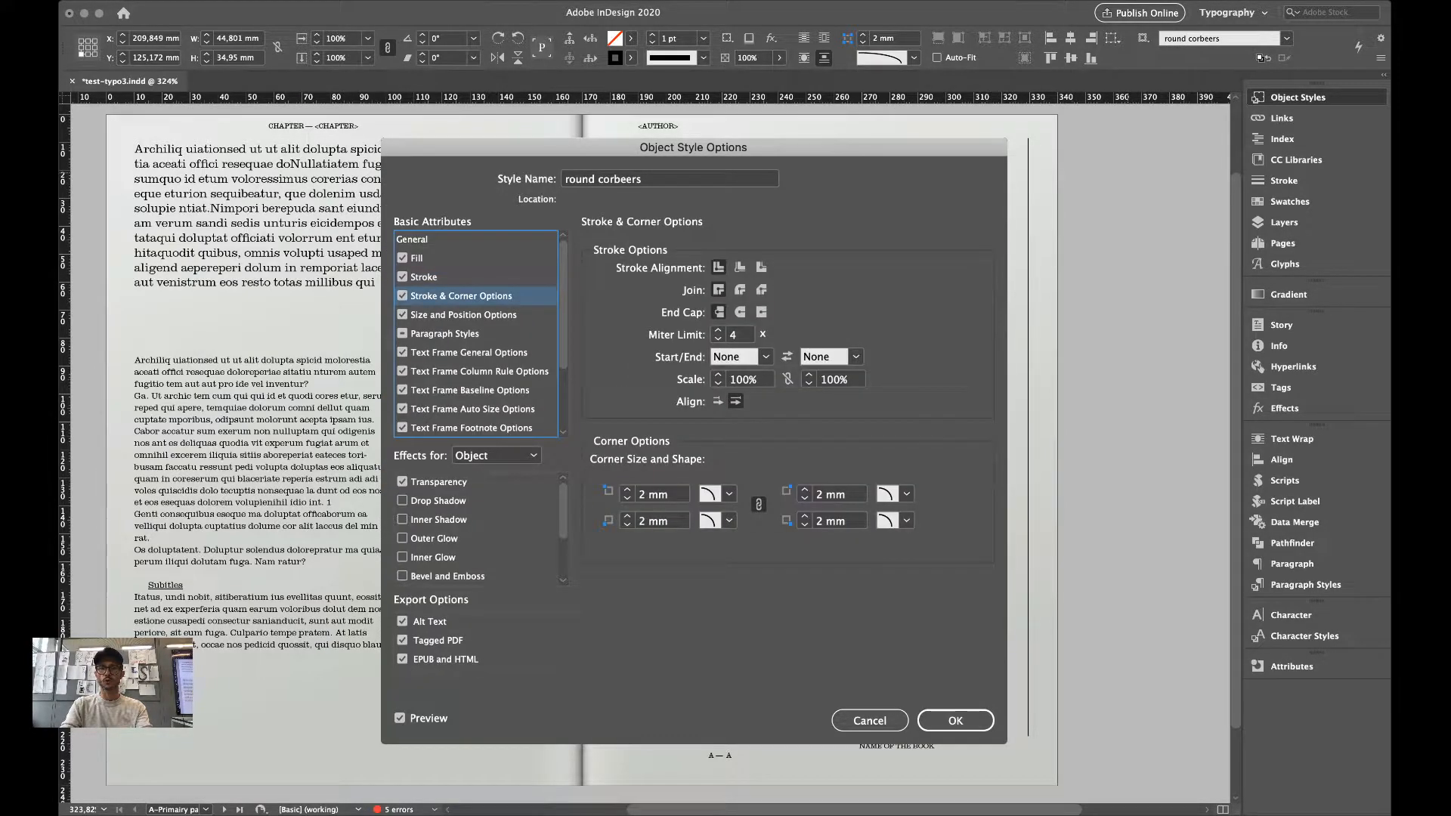
left_click(627, 490)
left_click(627, 489)
left_click(954, 721)
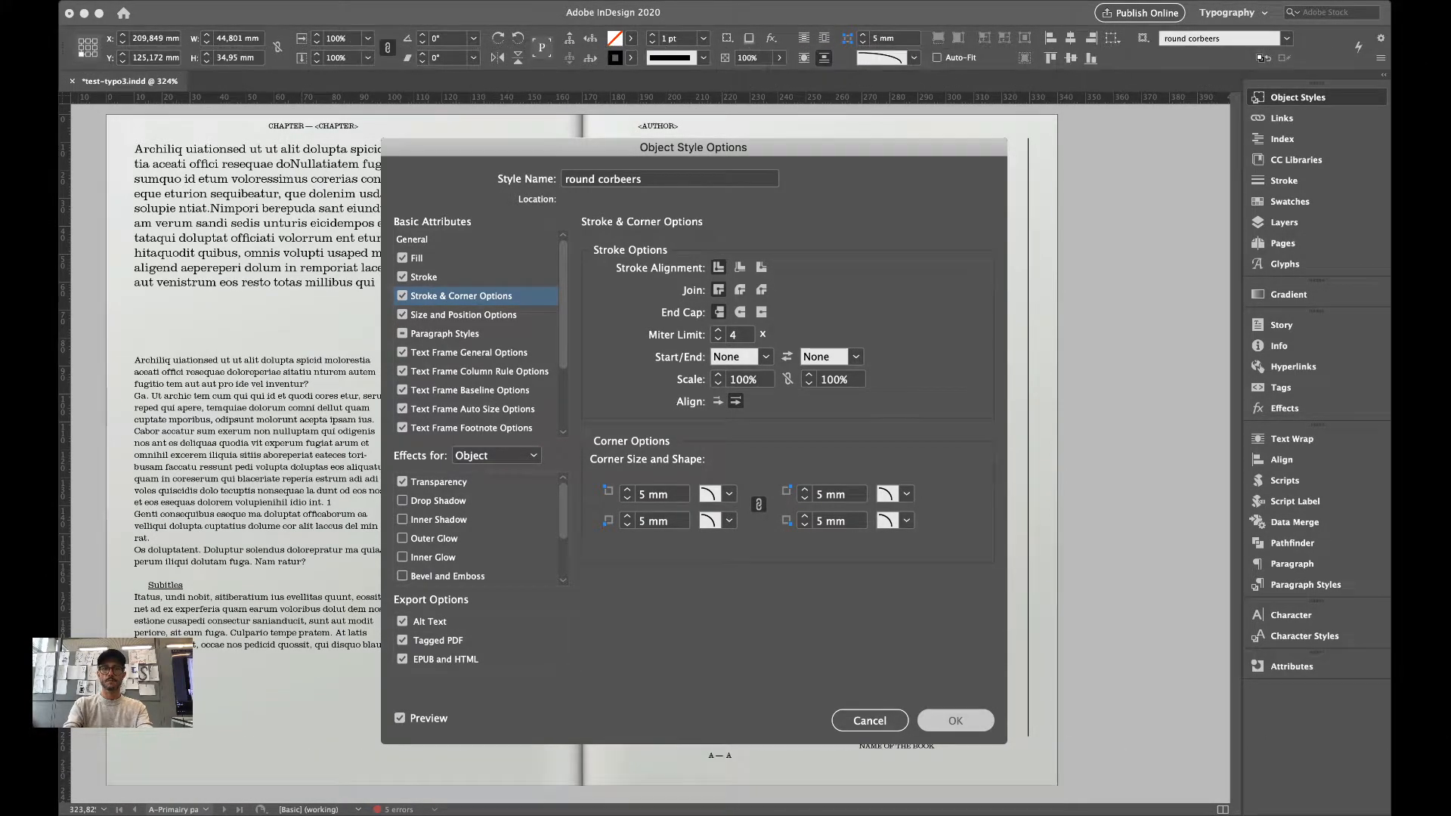
key("Return")
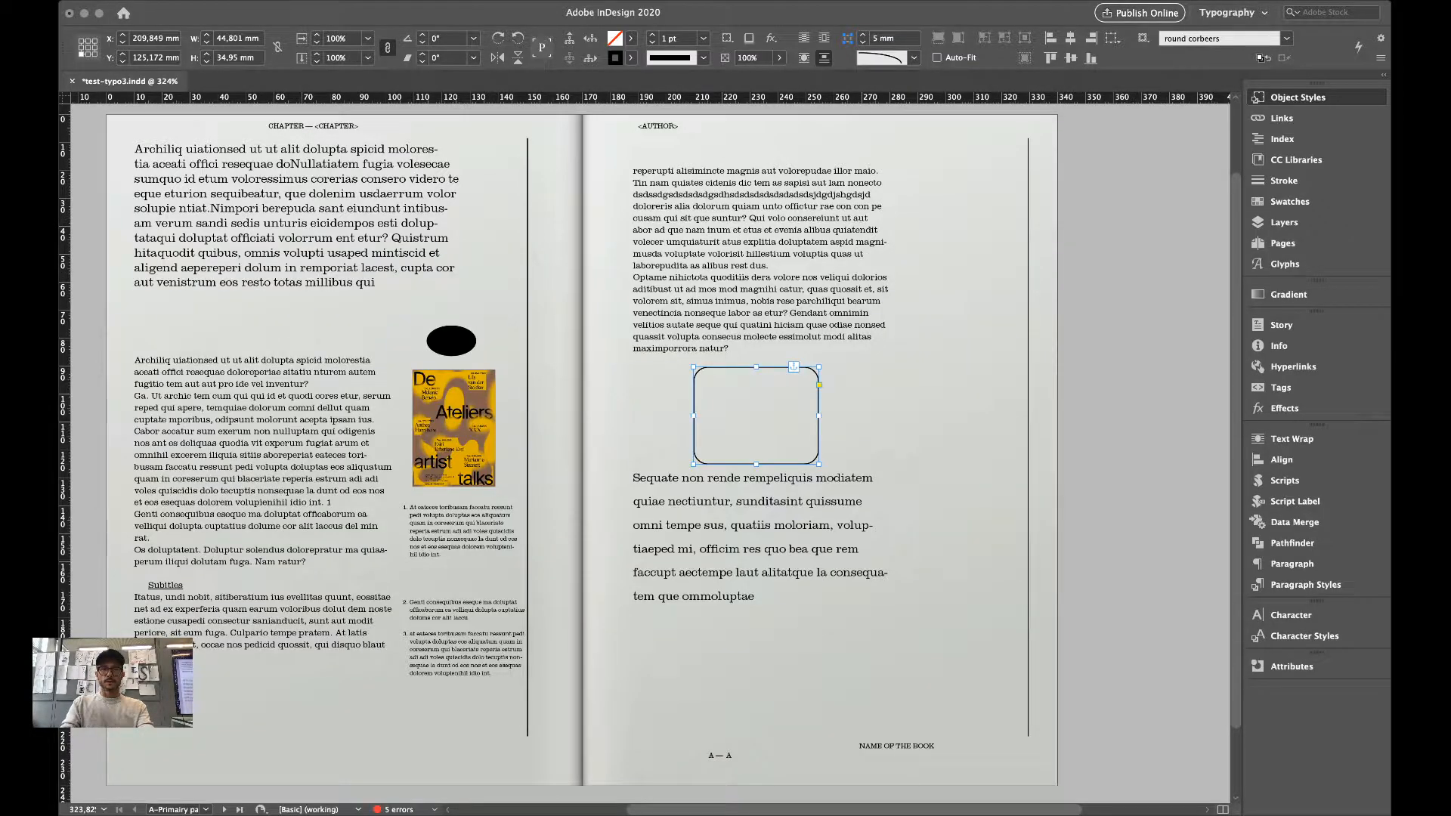
left_click(965, 120)
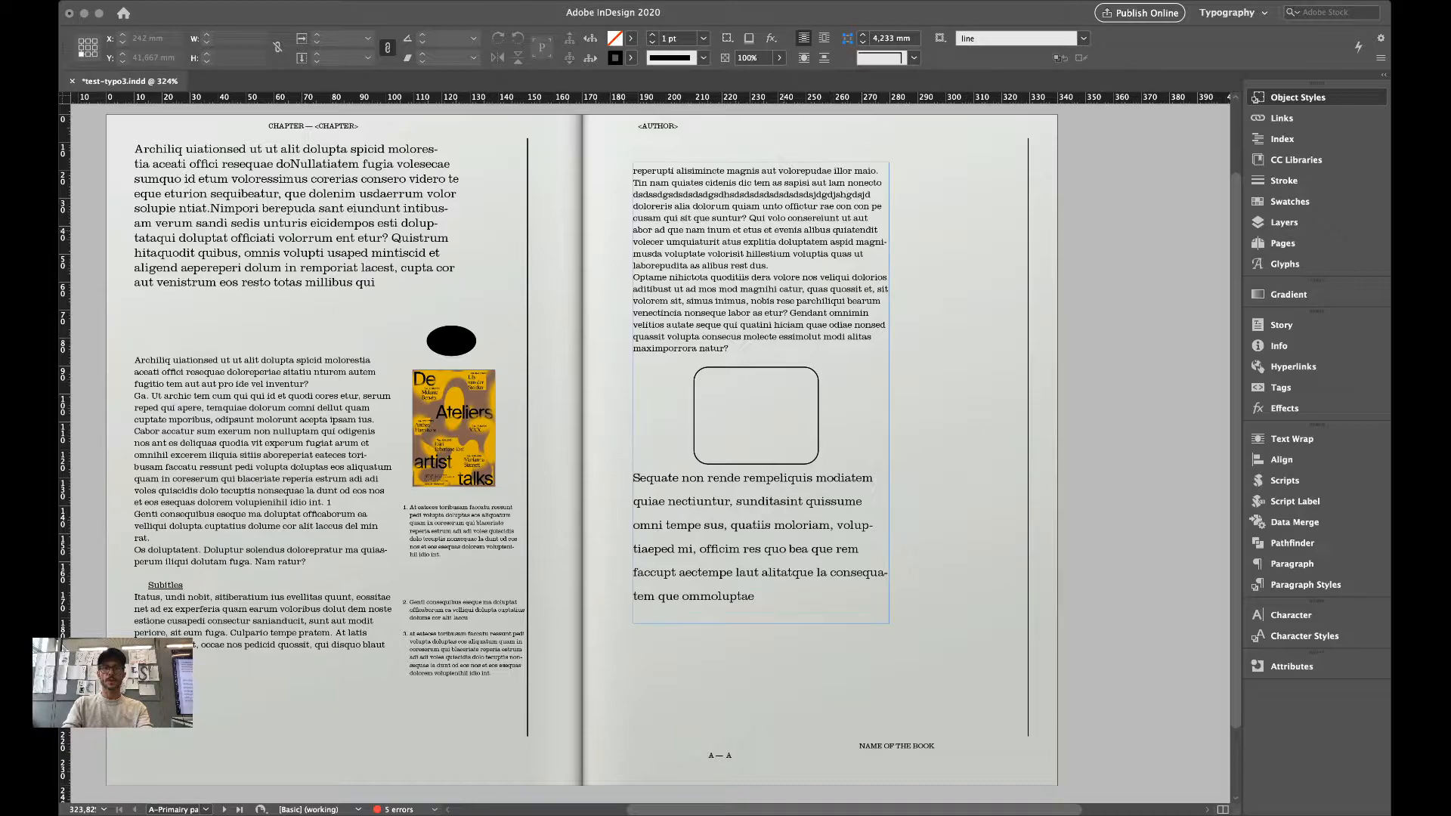
key("super+s")
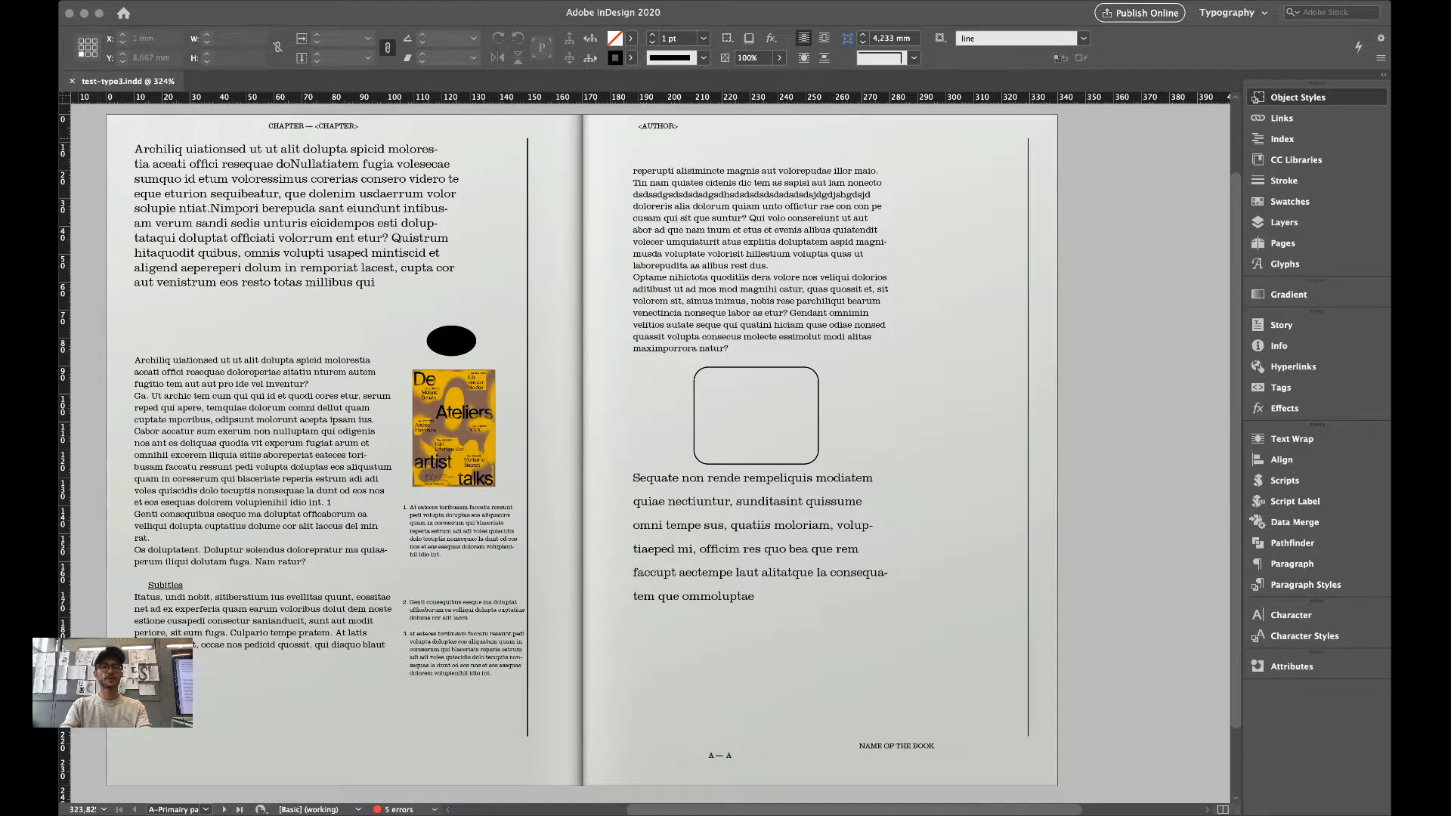
Examine the intro text frame on the left-hand page up close, without and with guides.
left_click_drag(104, 125, 605, 435)
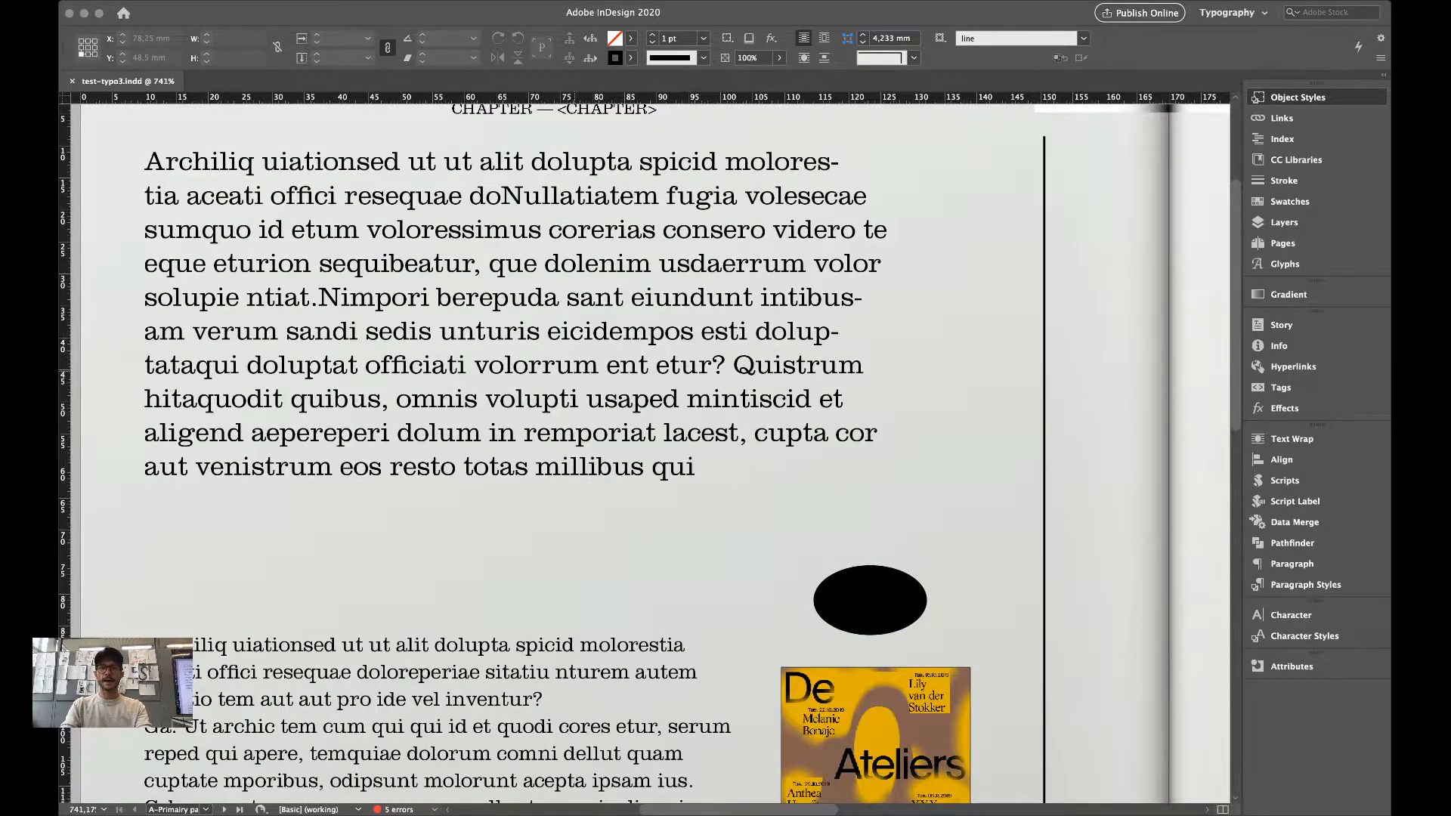
scroll(168, 245, "up", 1)
left_click(168, 246)
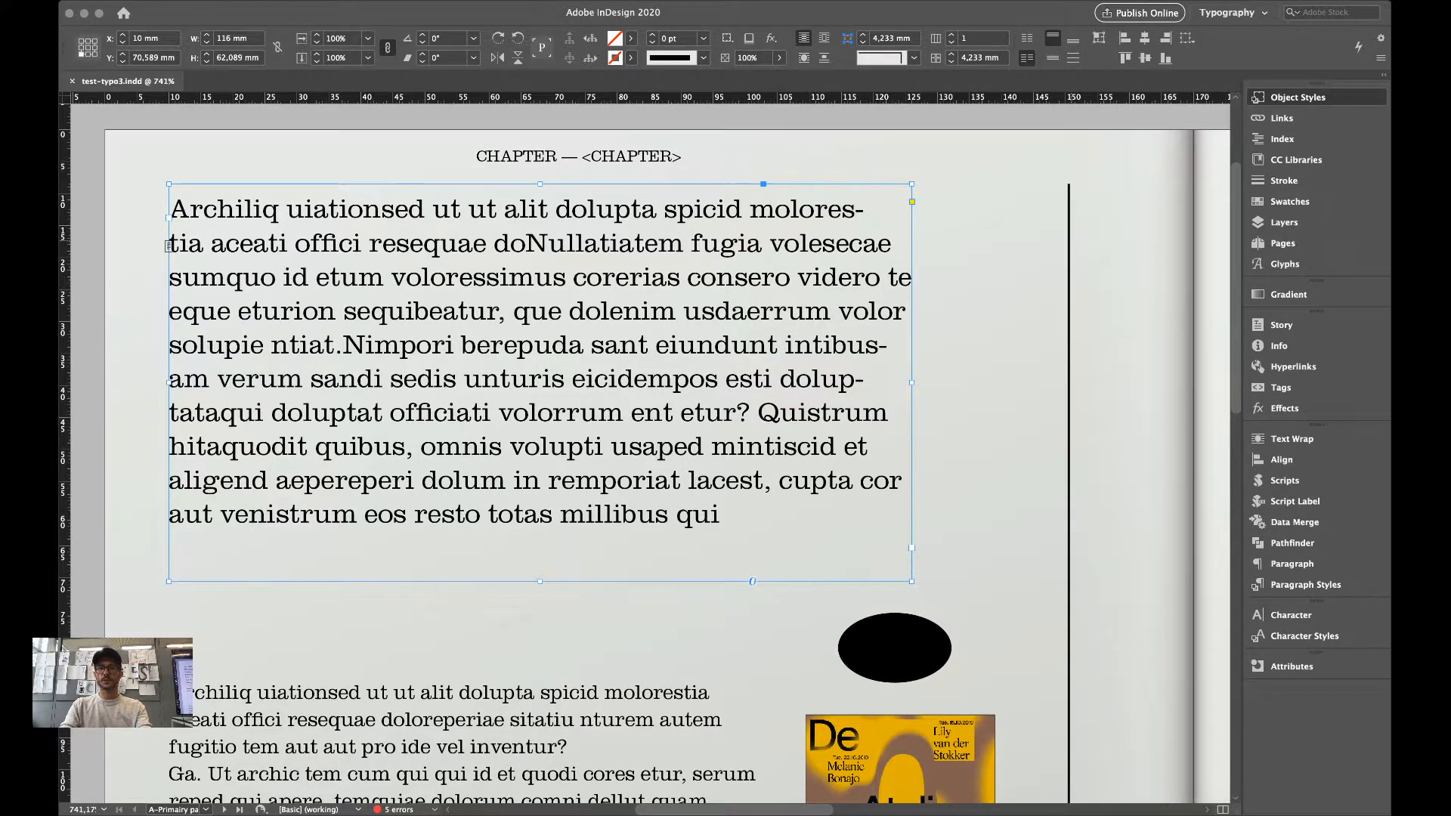
left_click(1015, 217)
key("w")
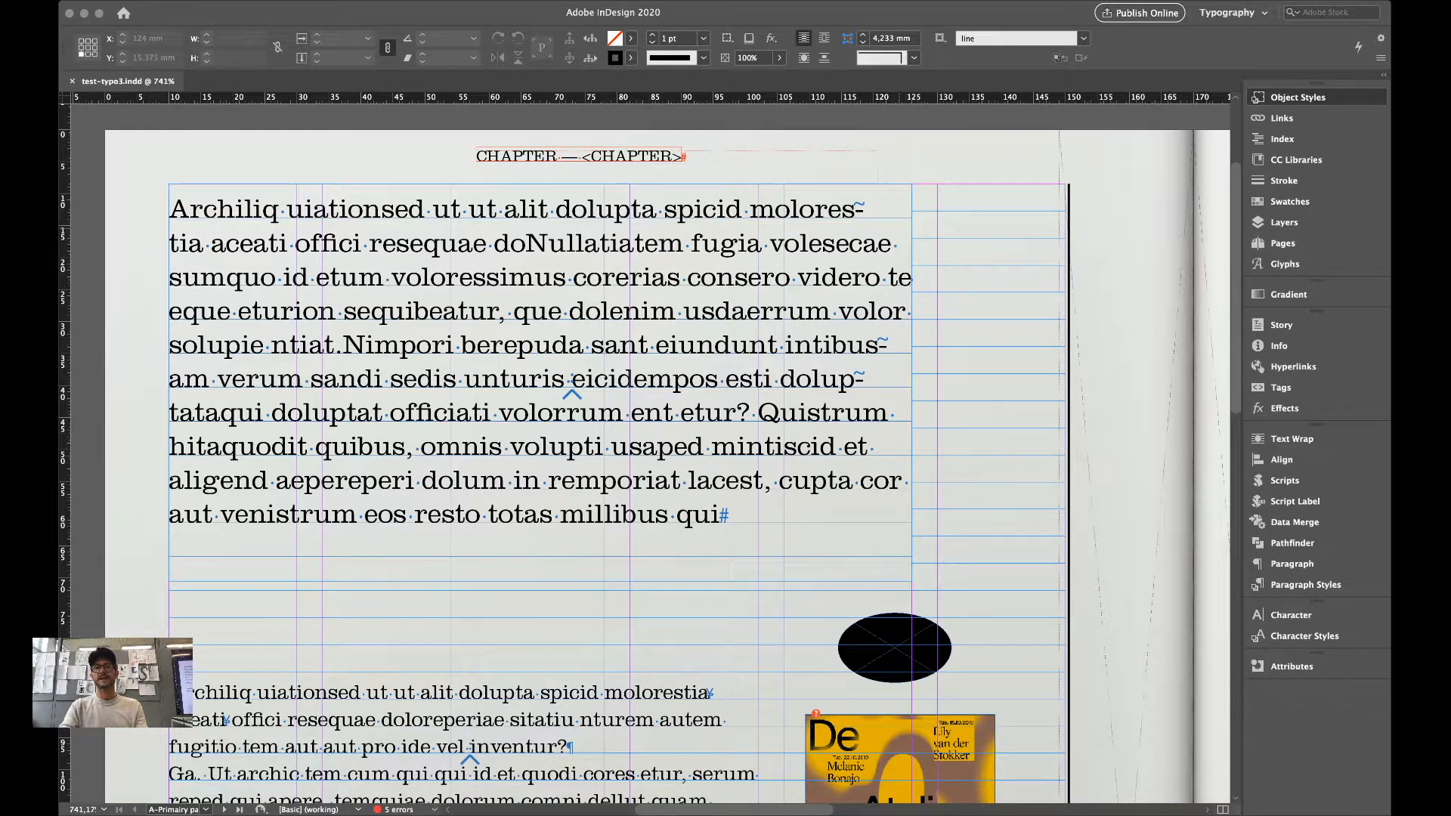
left_click(168, 246)
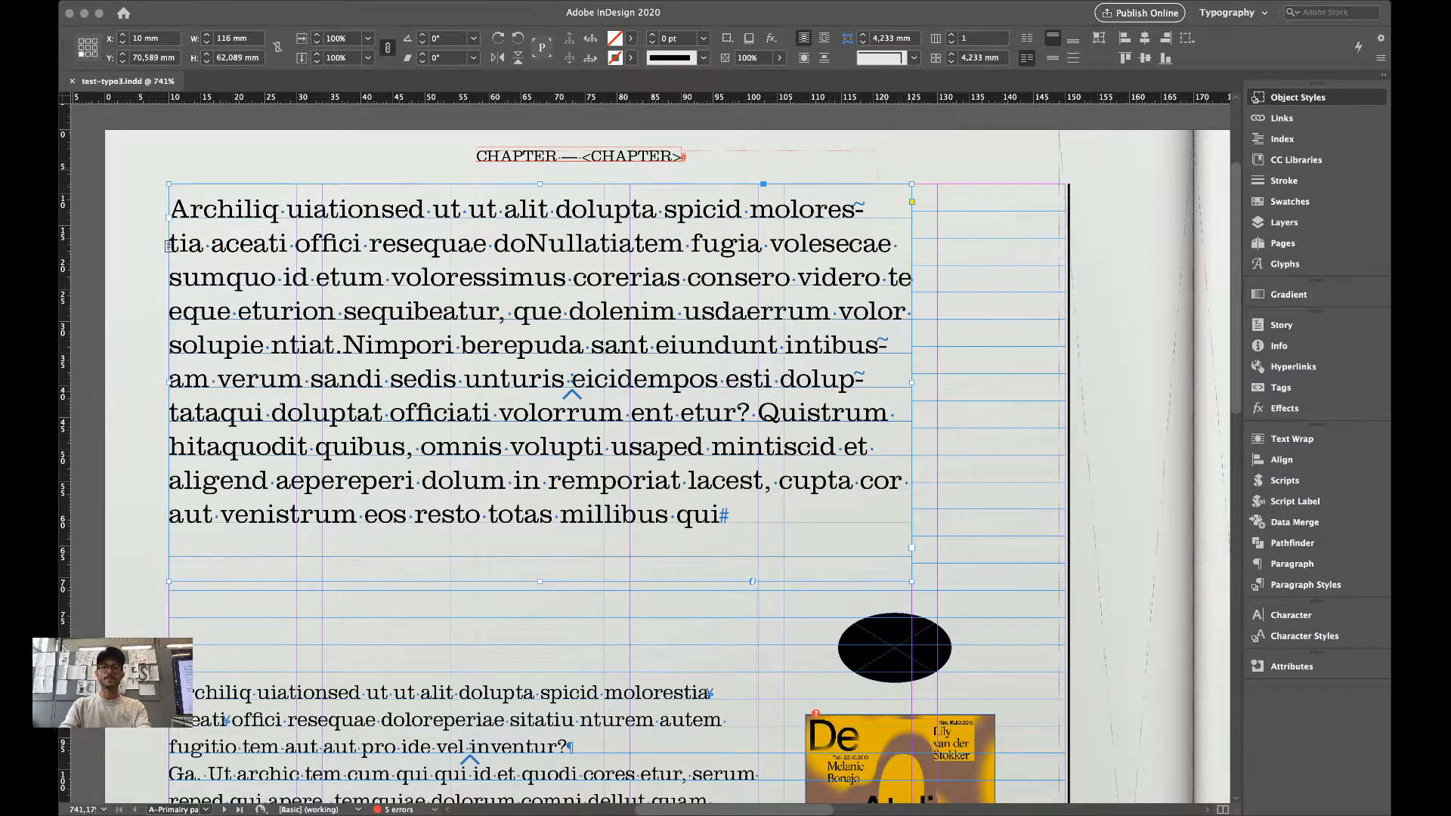
left_click(909, 179)
Check the font, type size and leading of the intro text on the left-hand page, and leave the text.
scroll(849, 179, "right", 3)
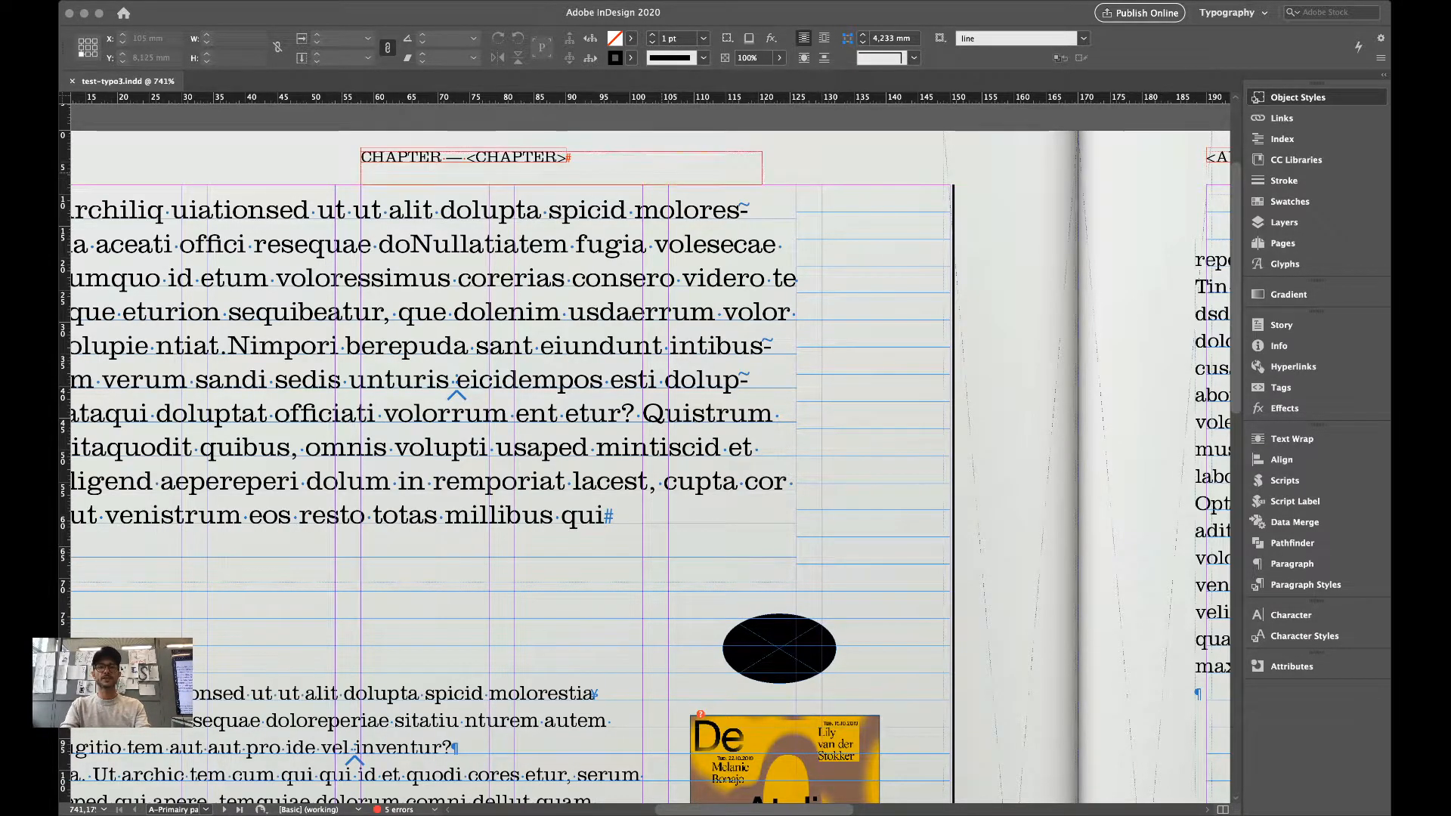
left_click(653, 243)
double_click(654, 243)
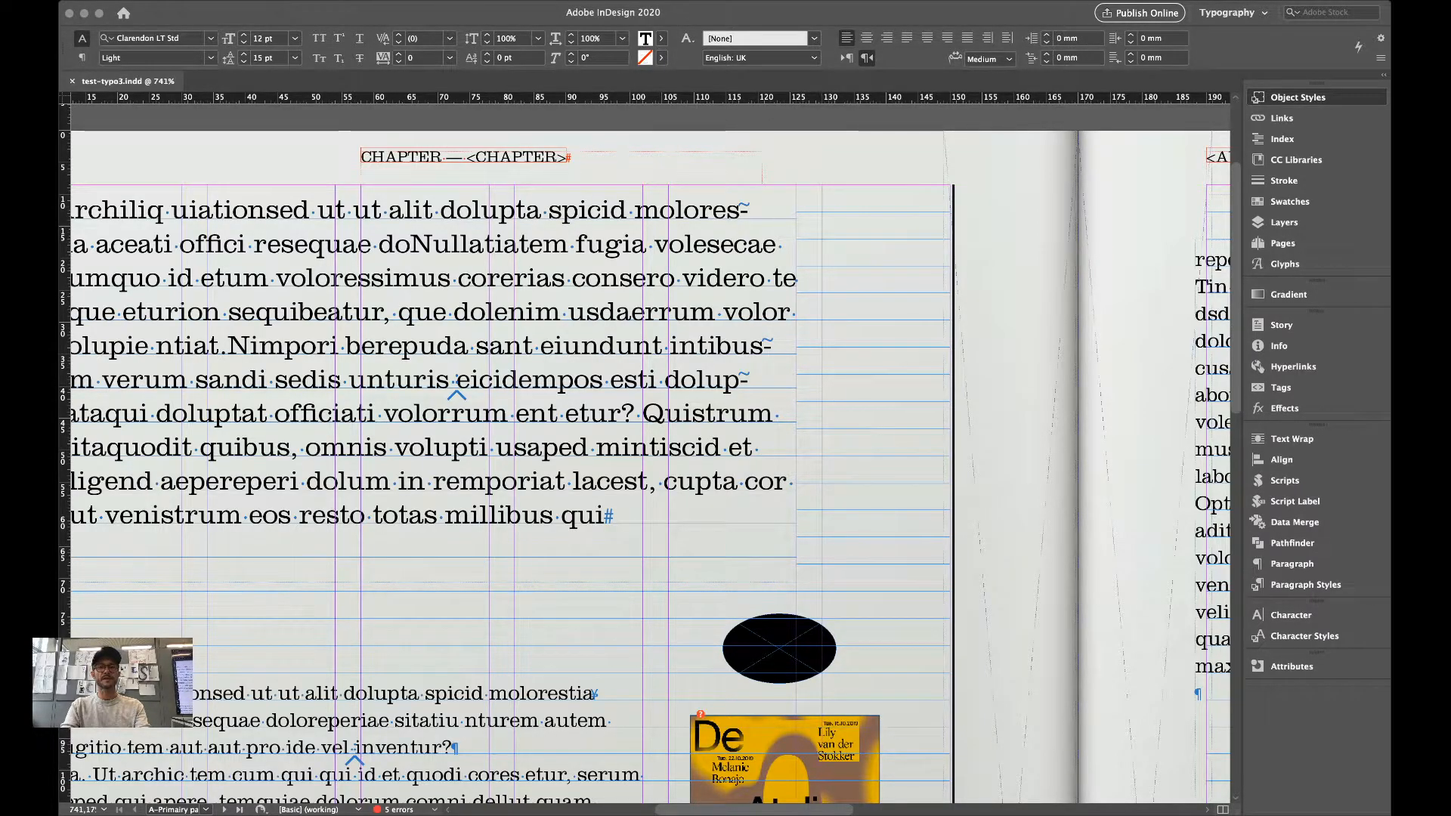
left_click(821, 164)
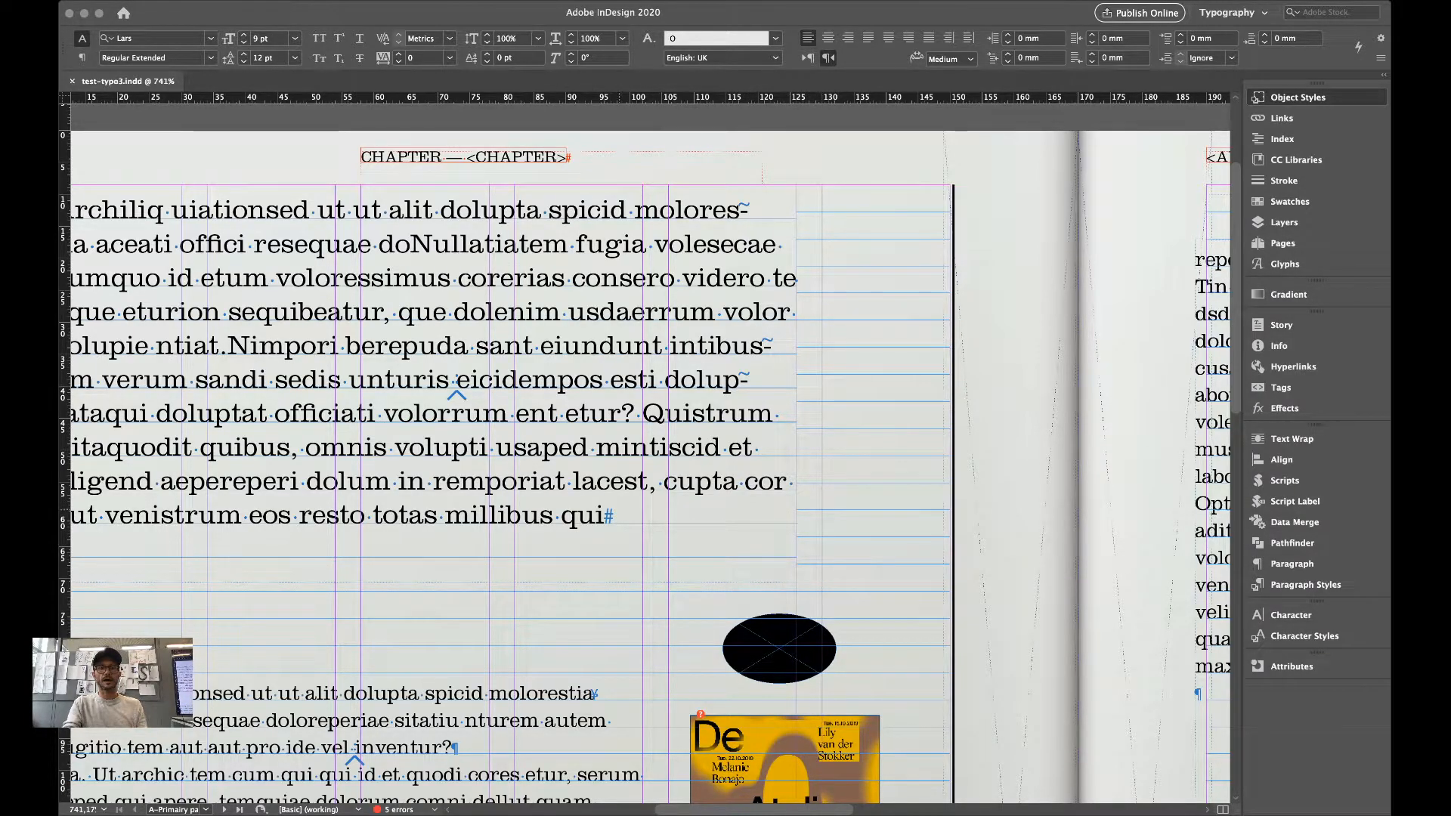
Compare the baselines inside the intro text frame with the page's baseline grid, and look over the poster image below it.
left_click(556, 380)
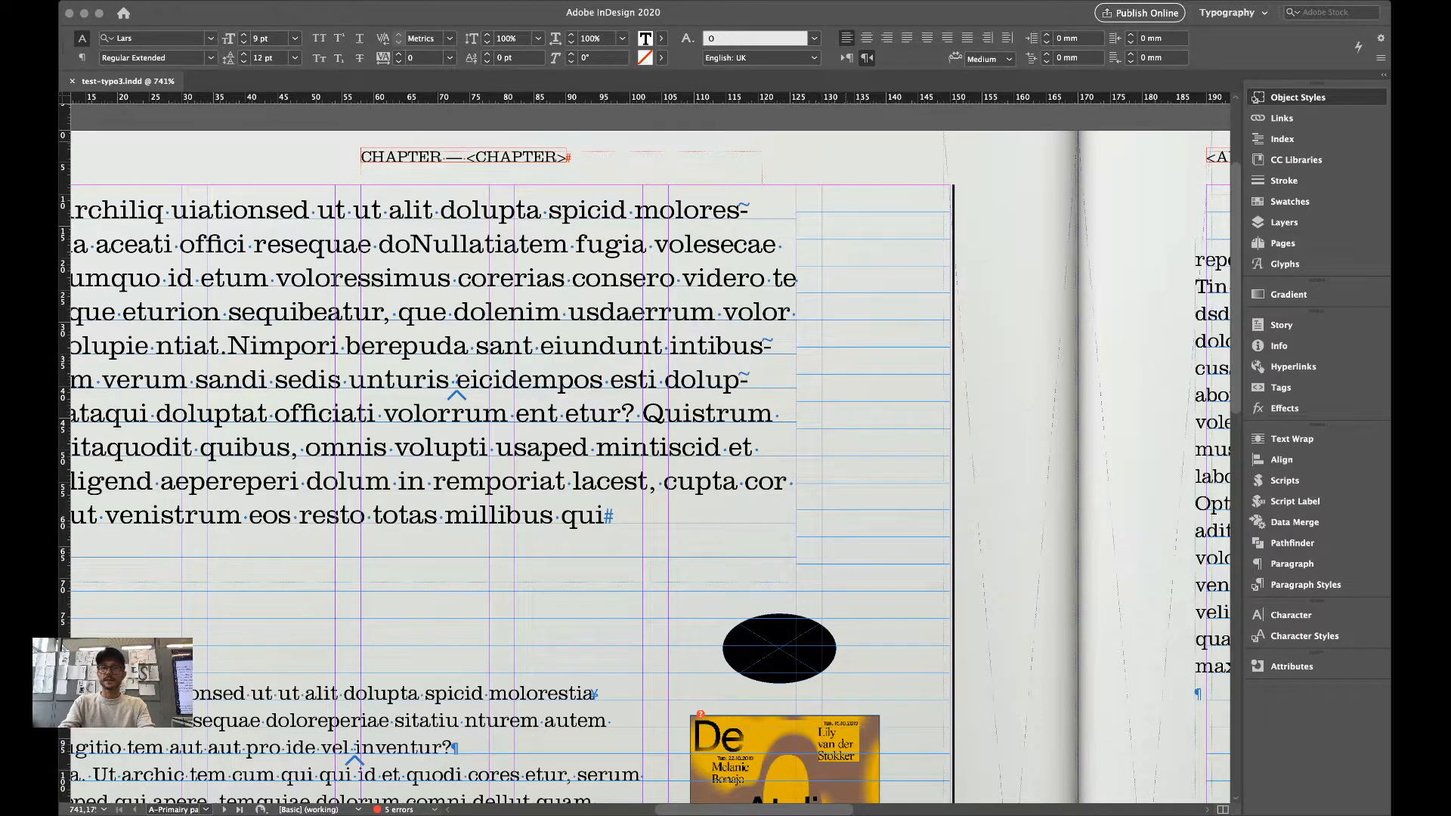
left_click_drag(658, 174, 927, 436)
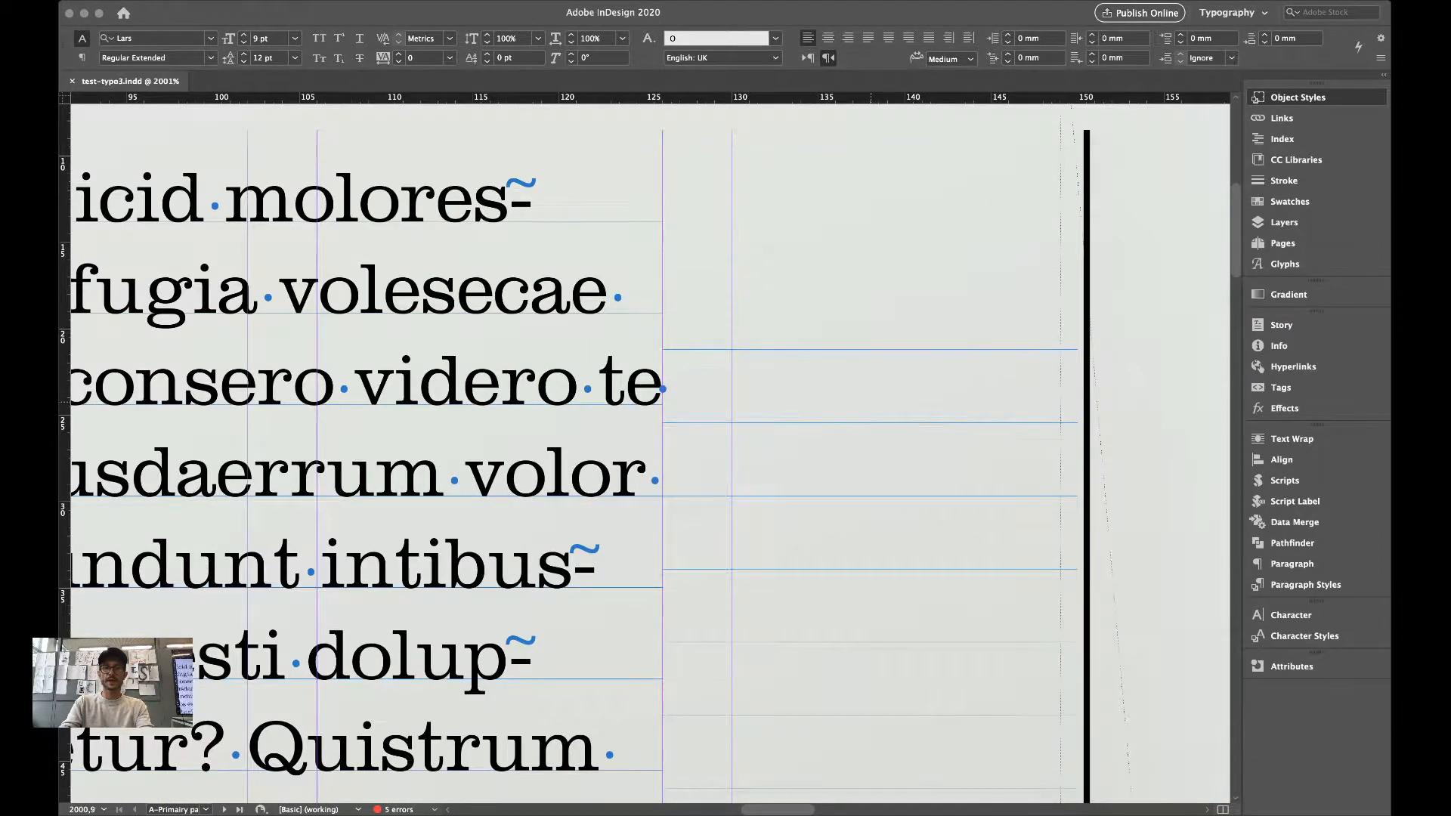
scroll(925, 435, "up", 2)
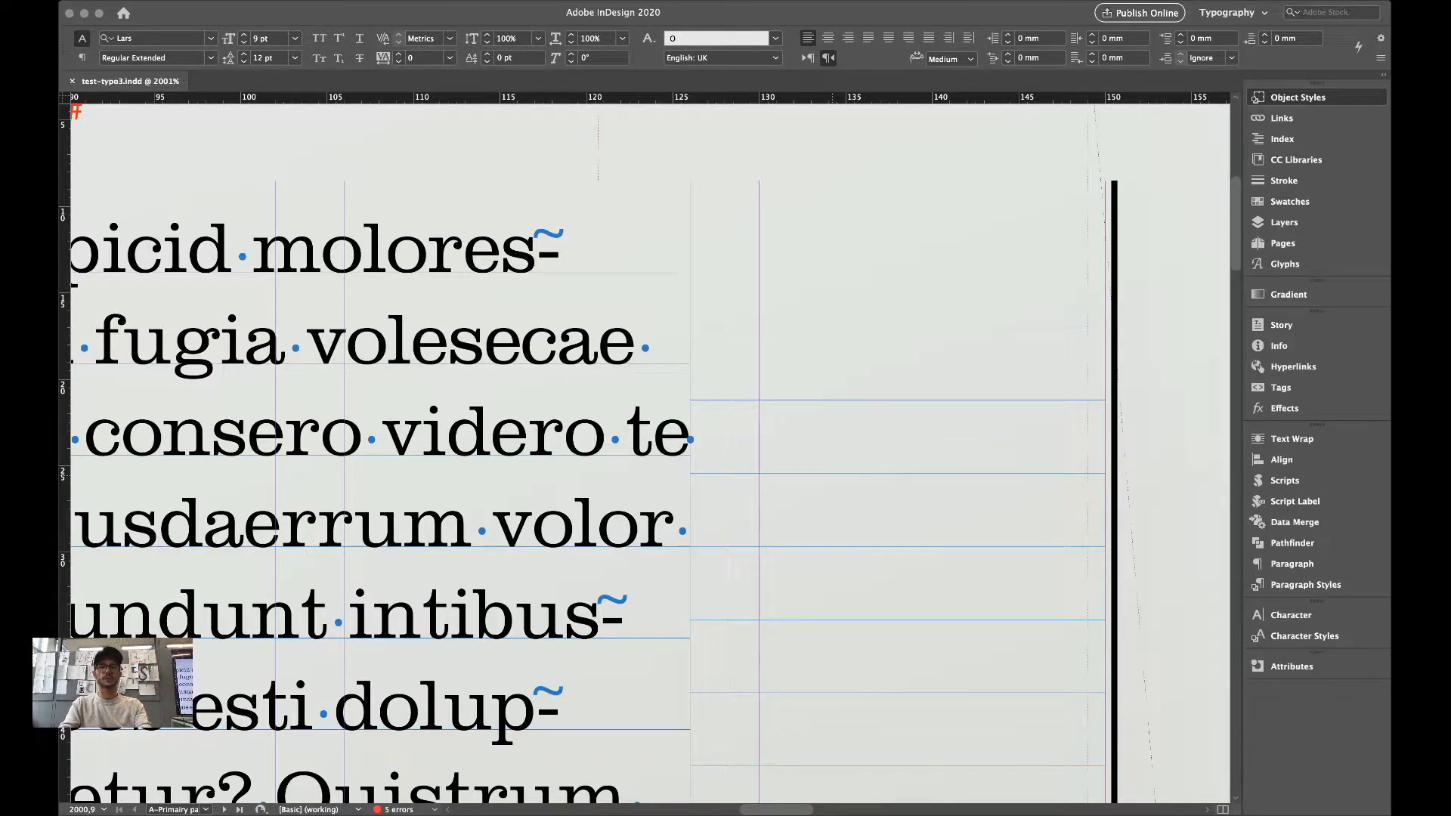
scroll(833, 475, "down", 15)
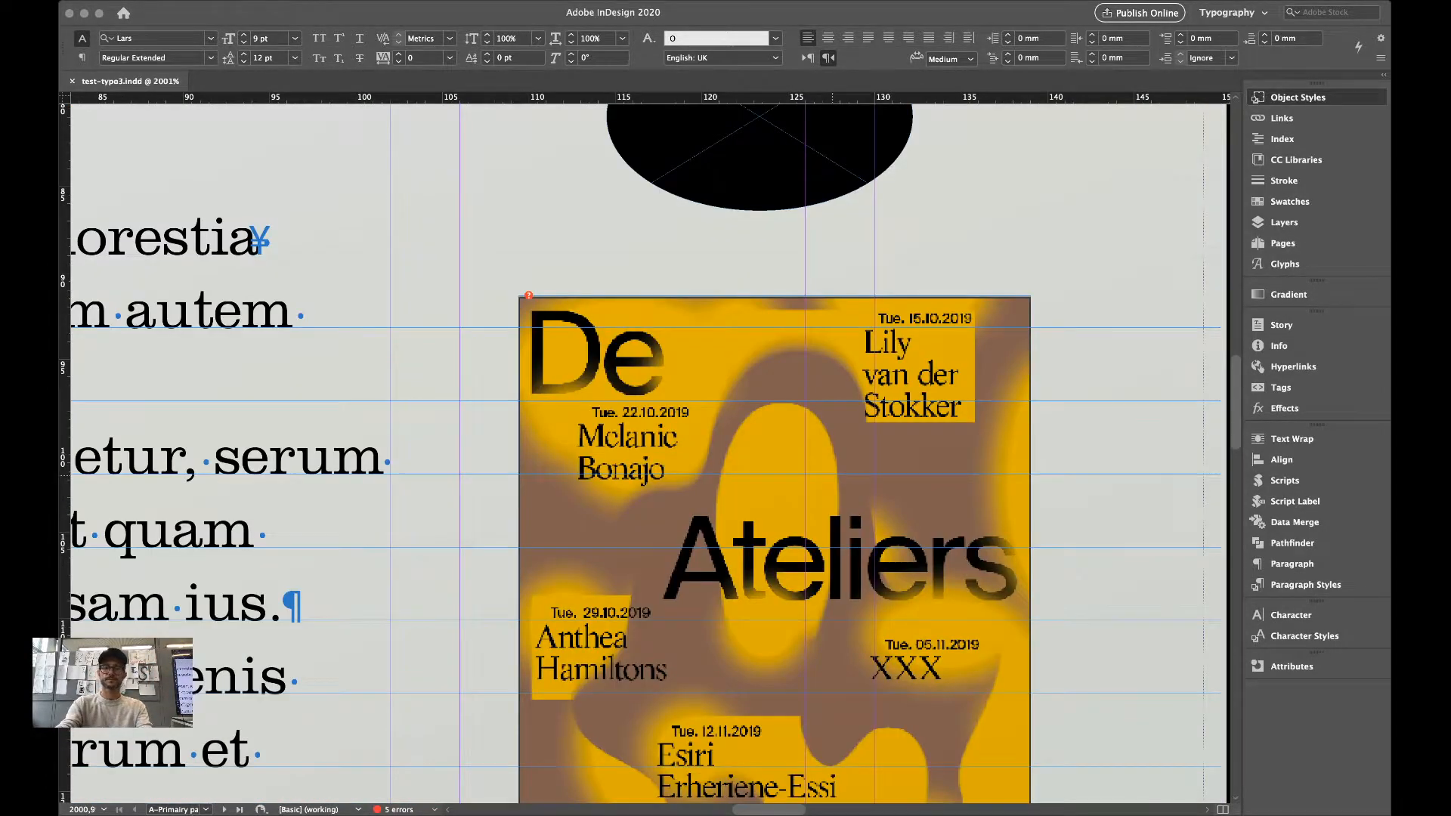
key("super+minus")
key("super+minus")
key("super+minus")
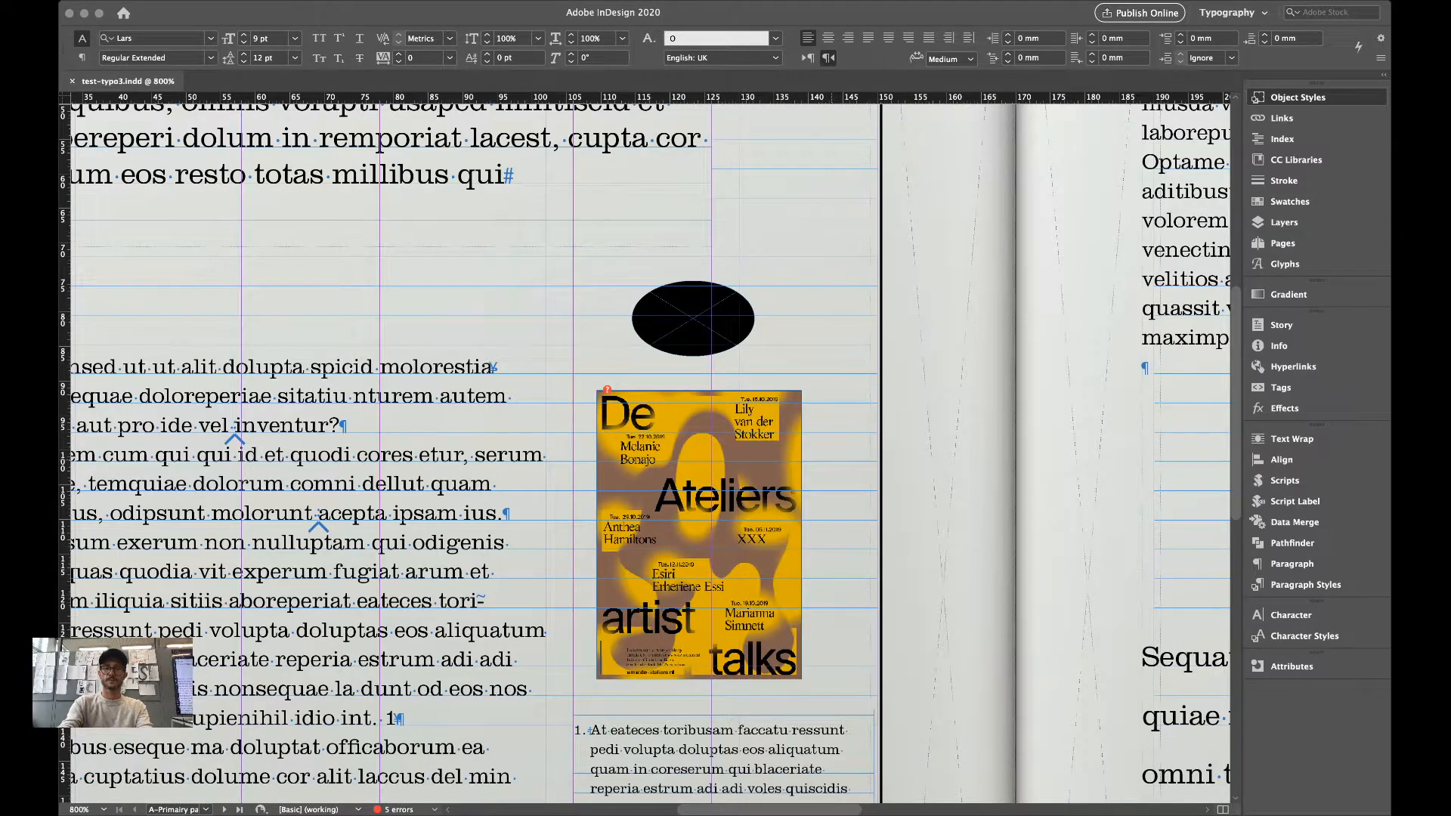
key("super+0")
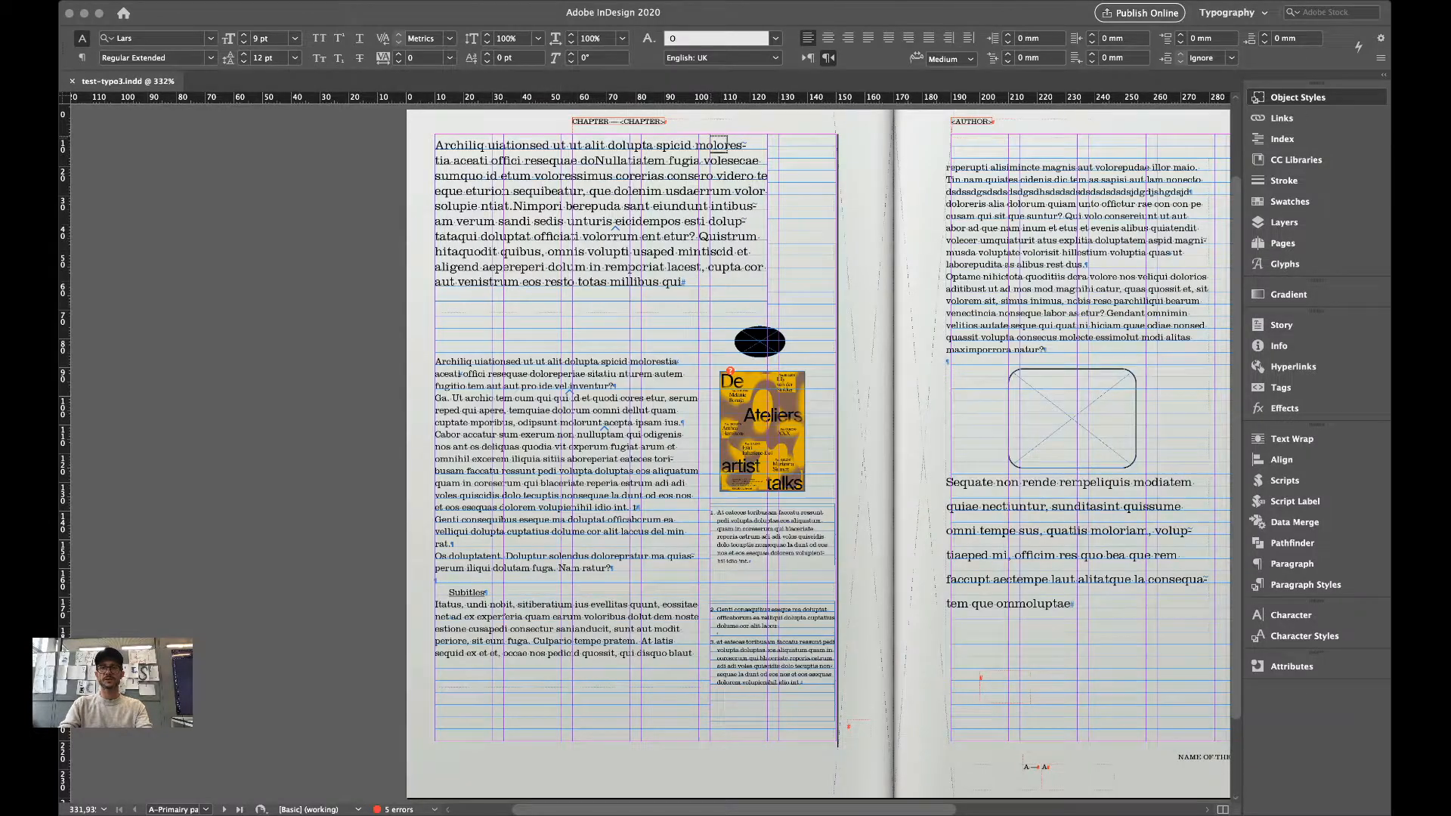
Examine the line spacing of the intro text and the numbered notes beside the body text against the baseline grid.
left_click_drag(710, 136, 870, 334)
scroll(644, 447, "up", 3)
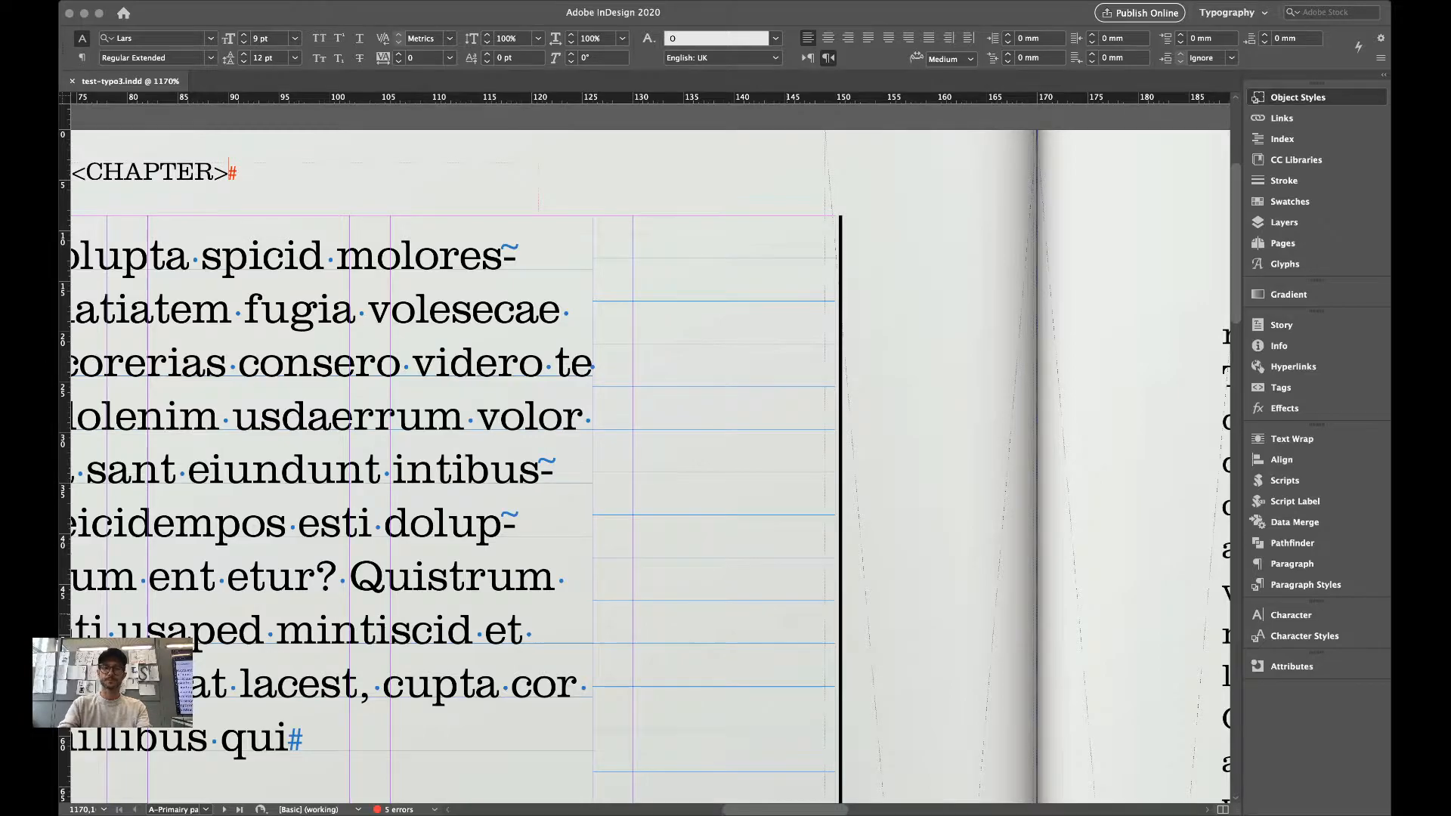
key("super+0")
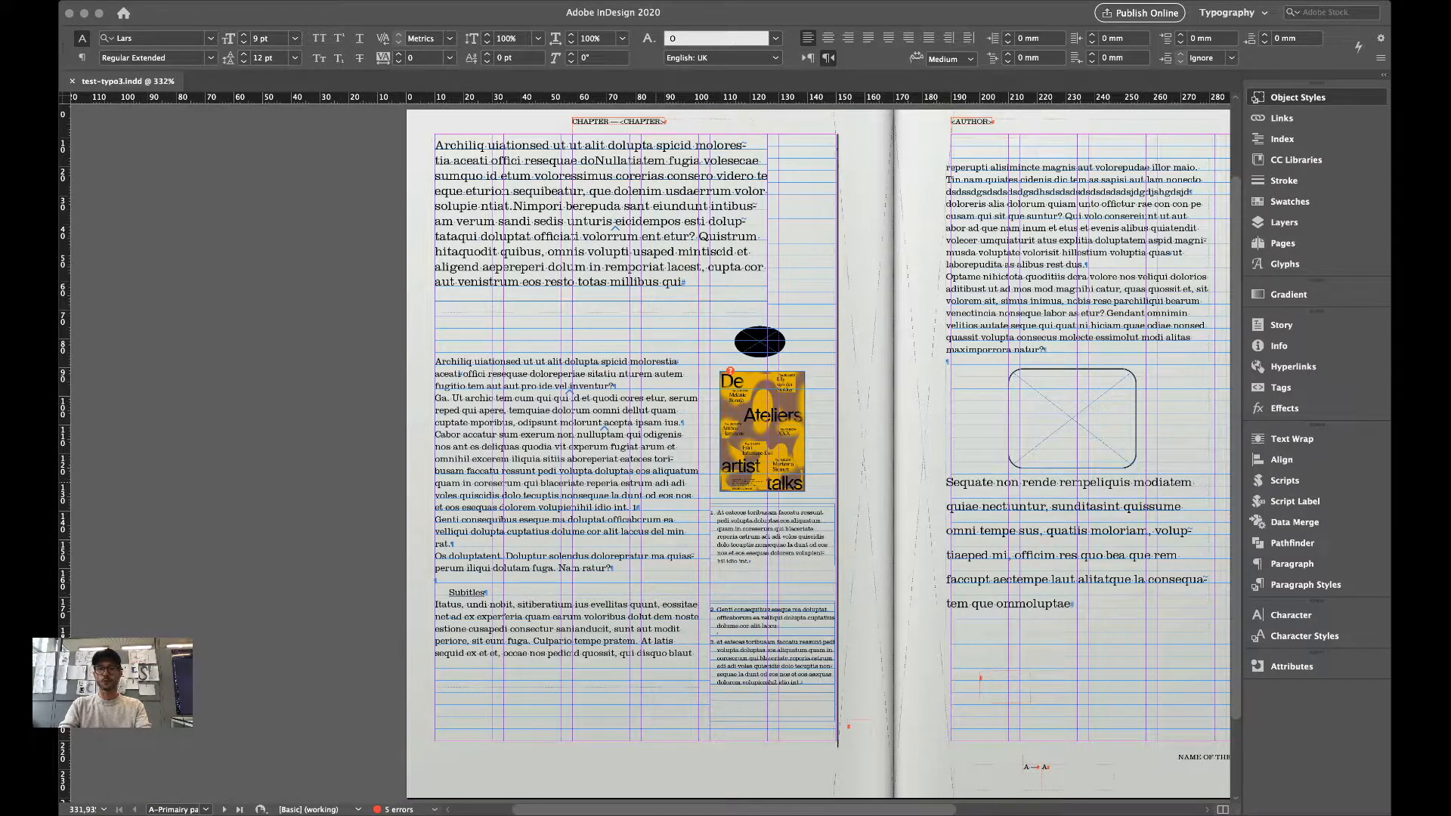
left_click_drag(597, 474, 812, 644)
scroll(642, 453, "right", 3)
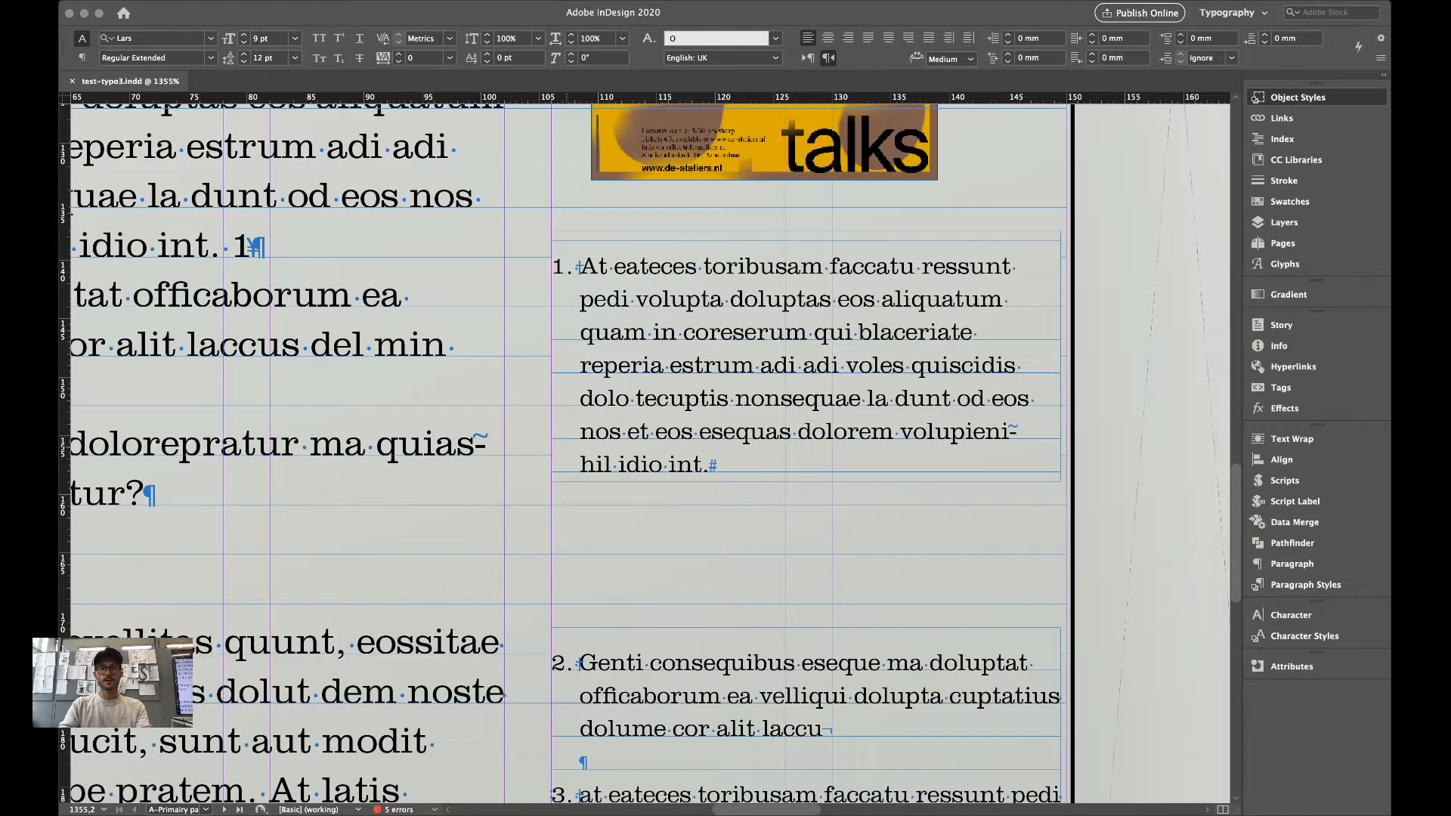
scroll(642, 454, "up", 15)
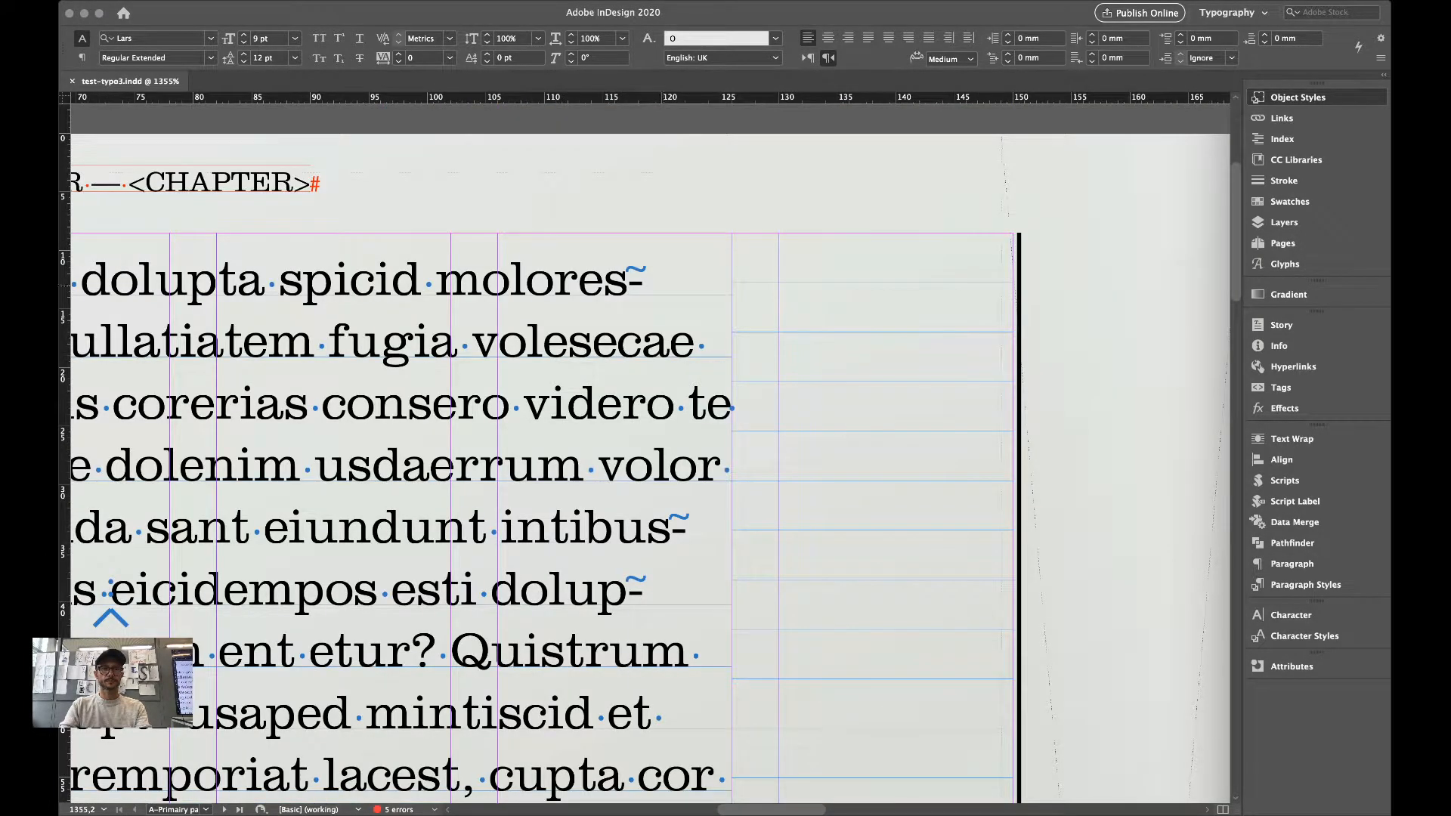
Try a finer custom baseline grid increment in the "intro" object style, and undo it.
key("Escape")
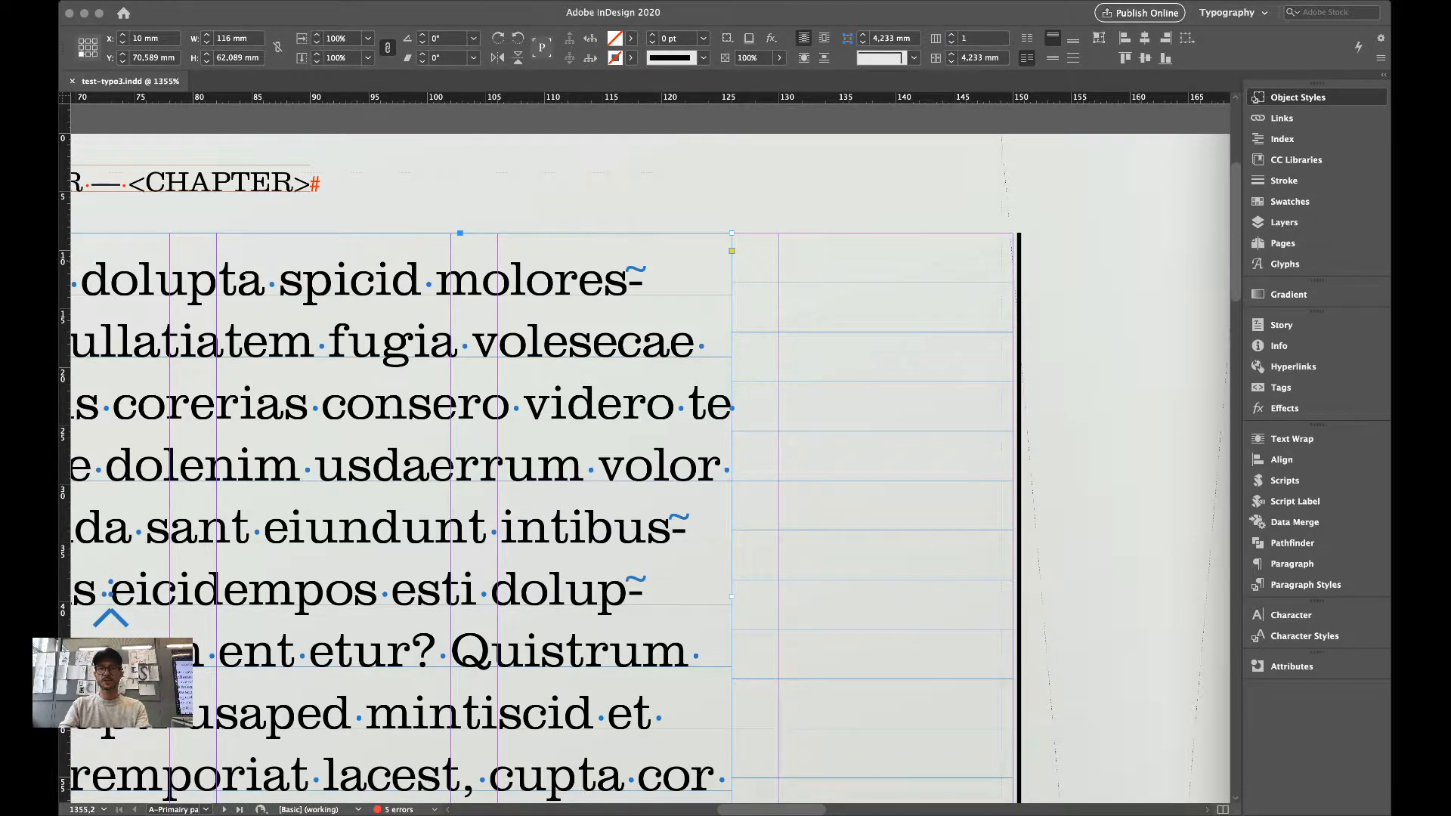
key("super+b")
key("super+b")
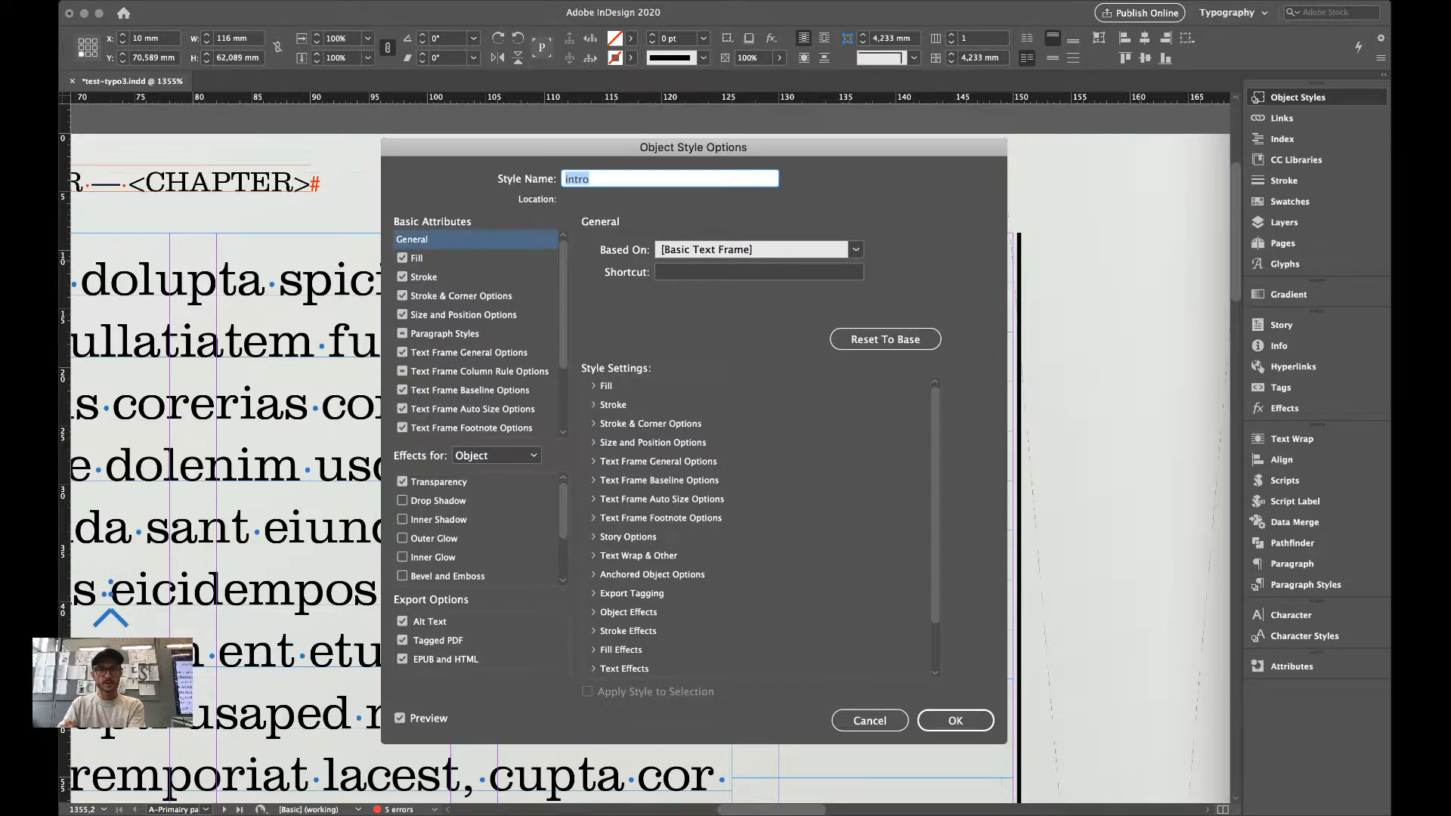
left_click(469, 391)
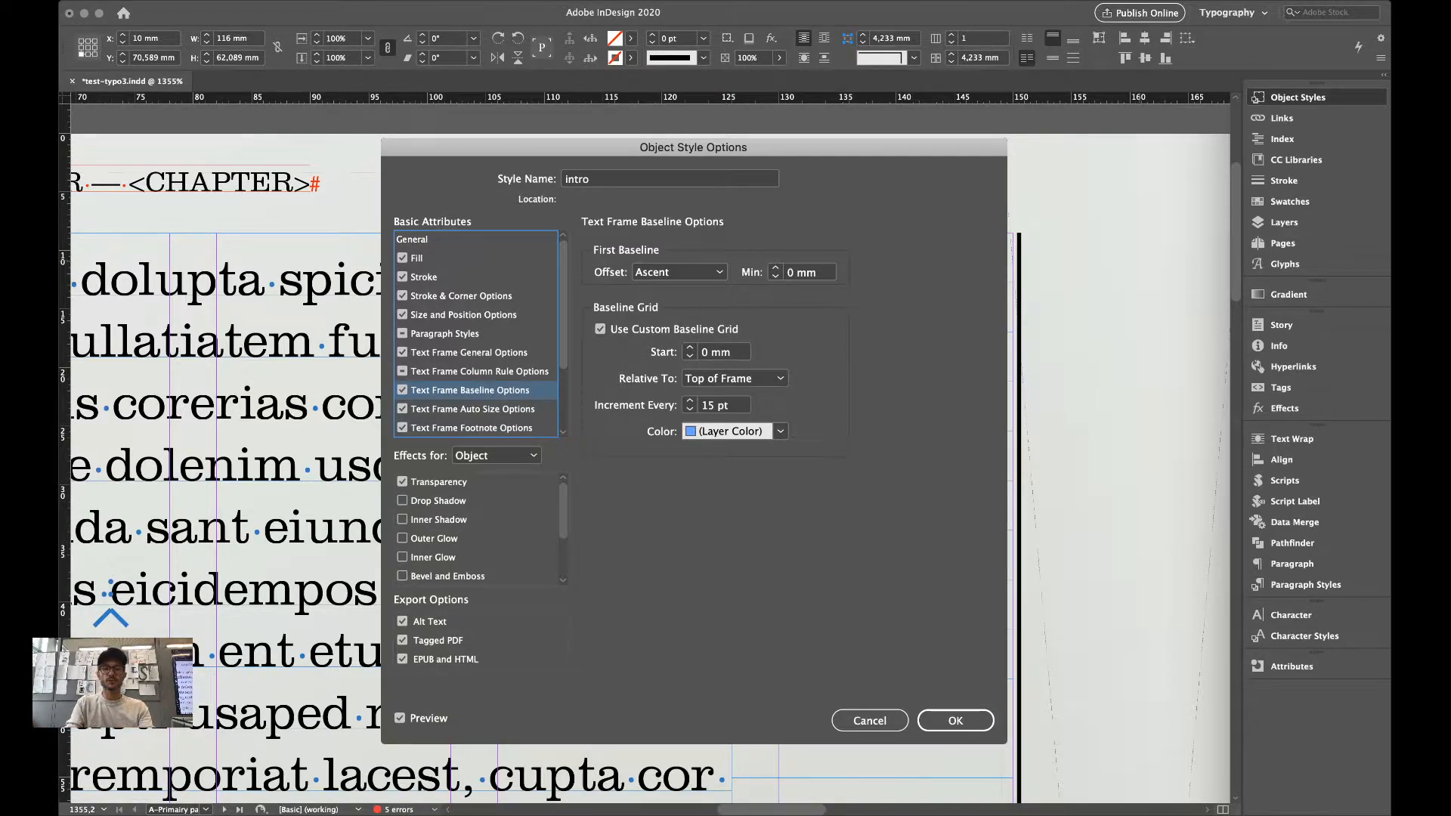
left_click_drag(733, 406, 692, 408)
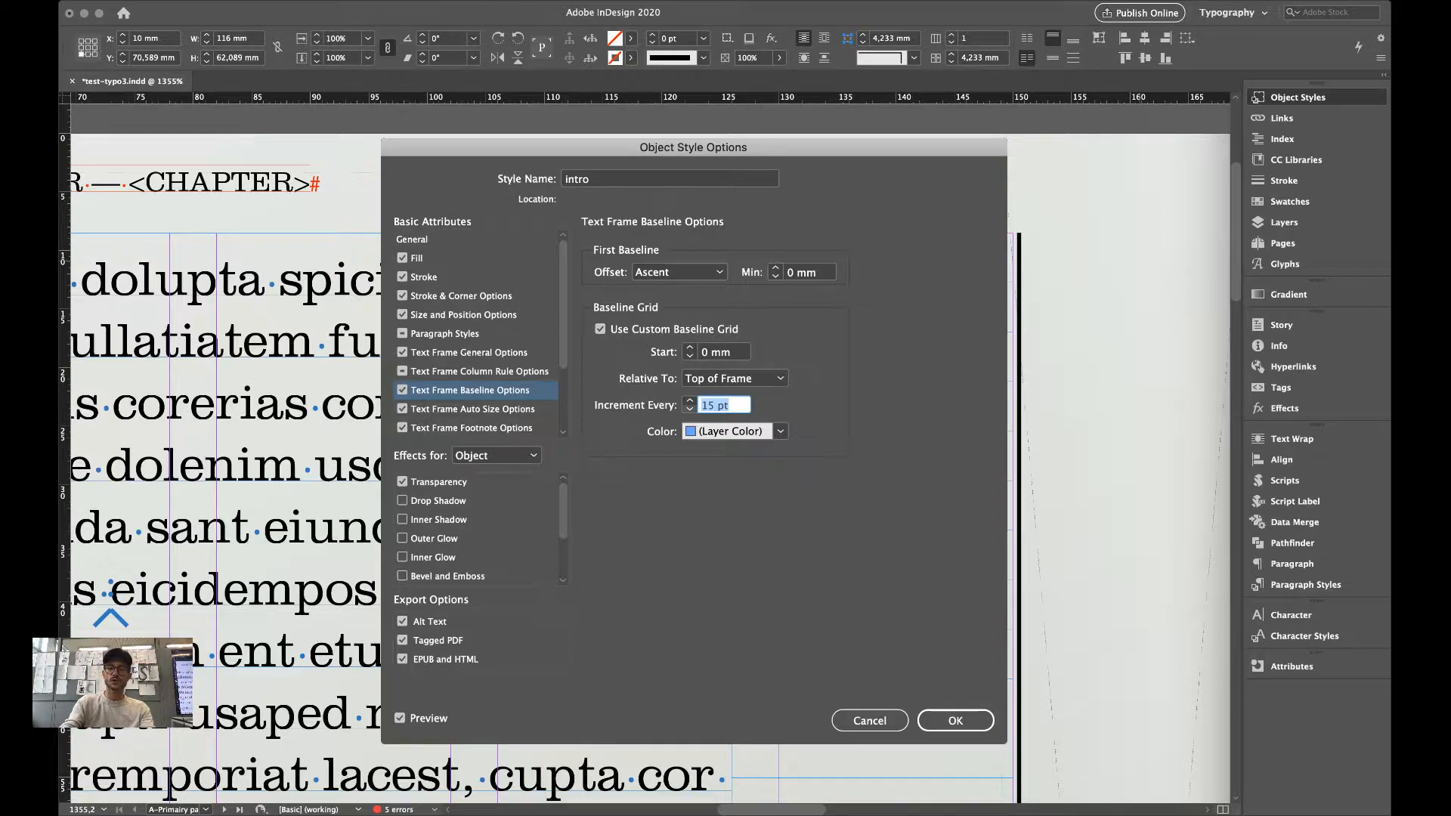
type("9")
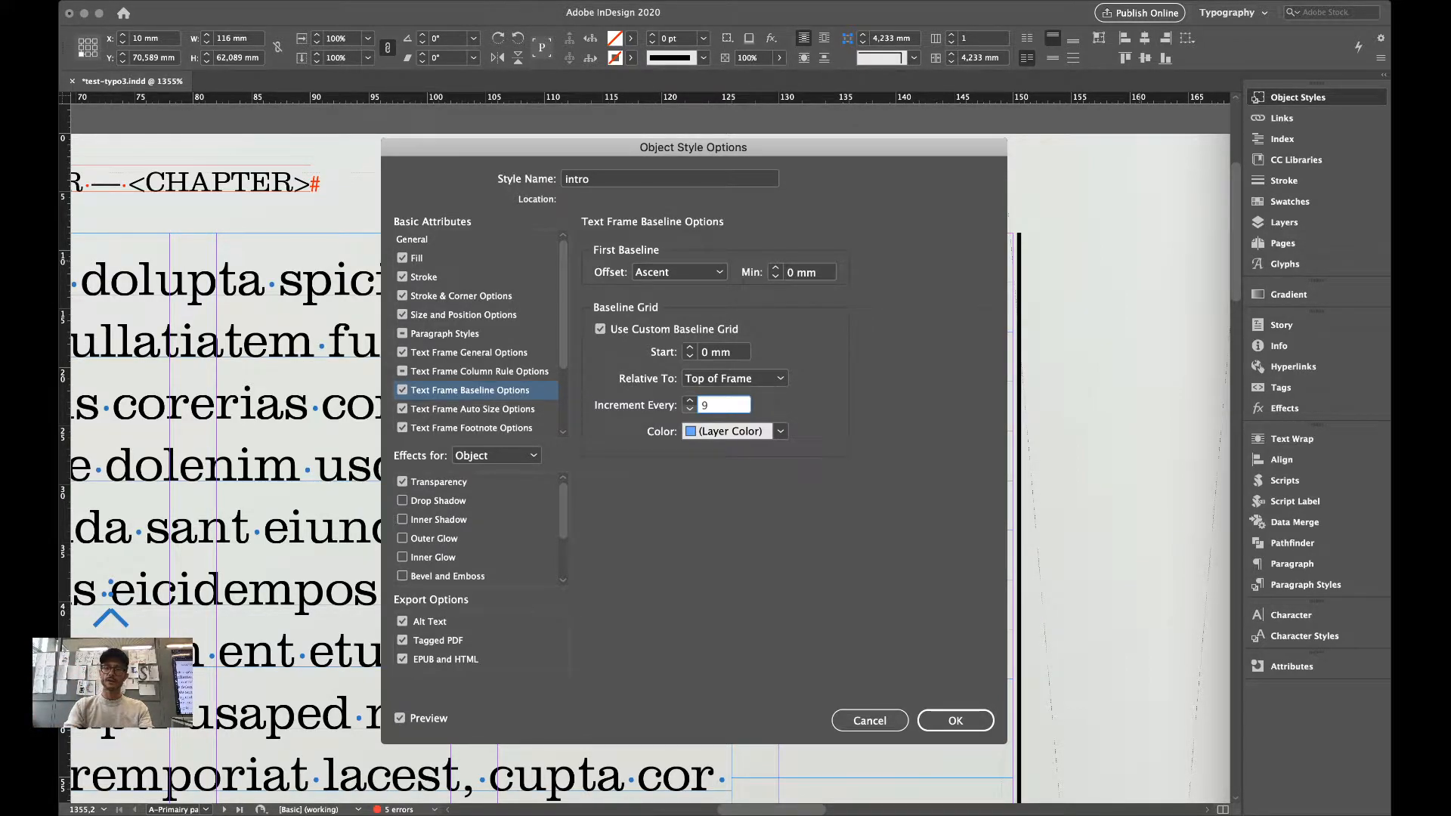
type("/")
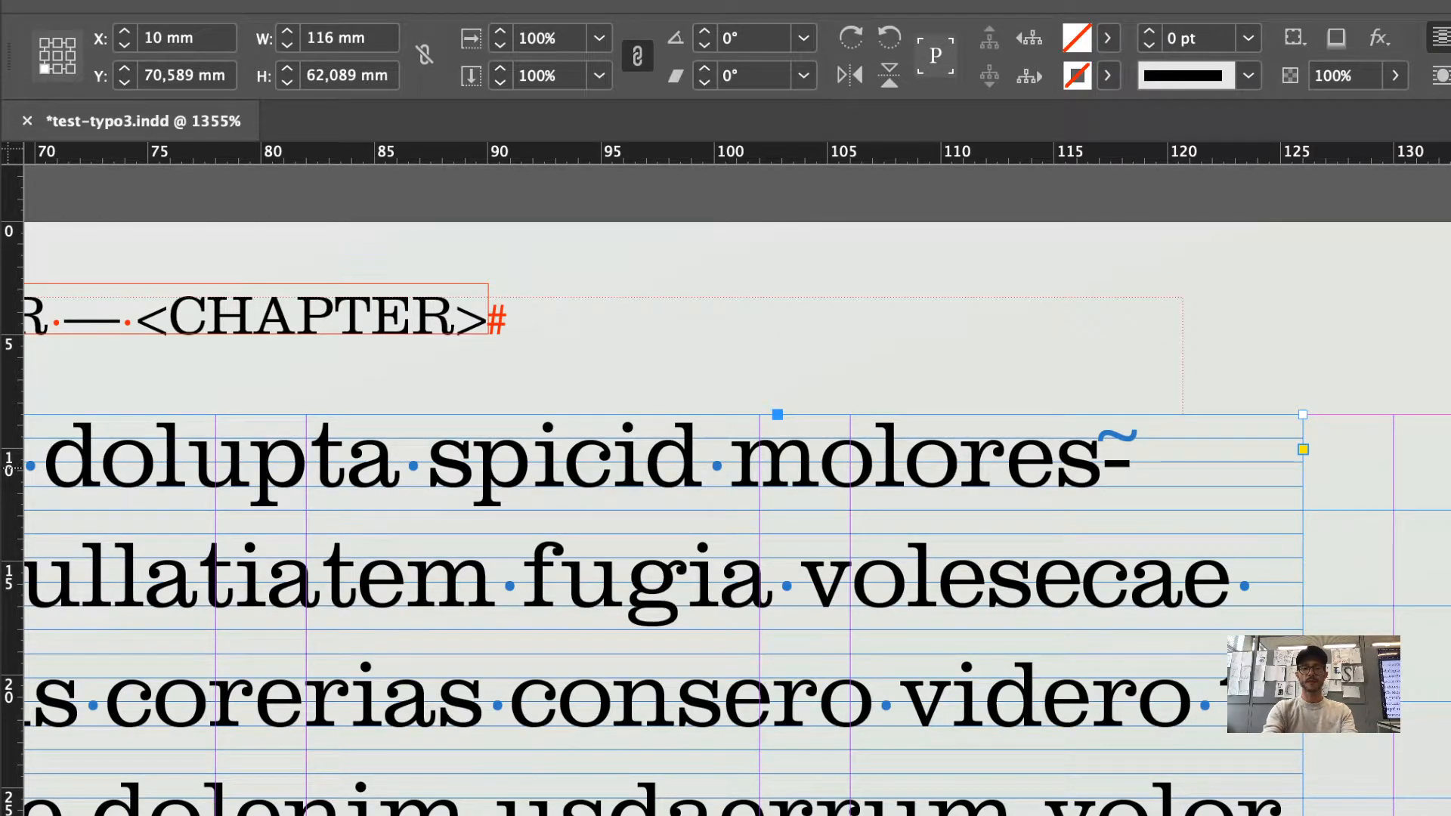
key("super+z")
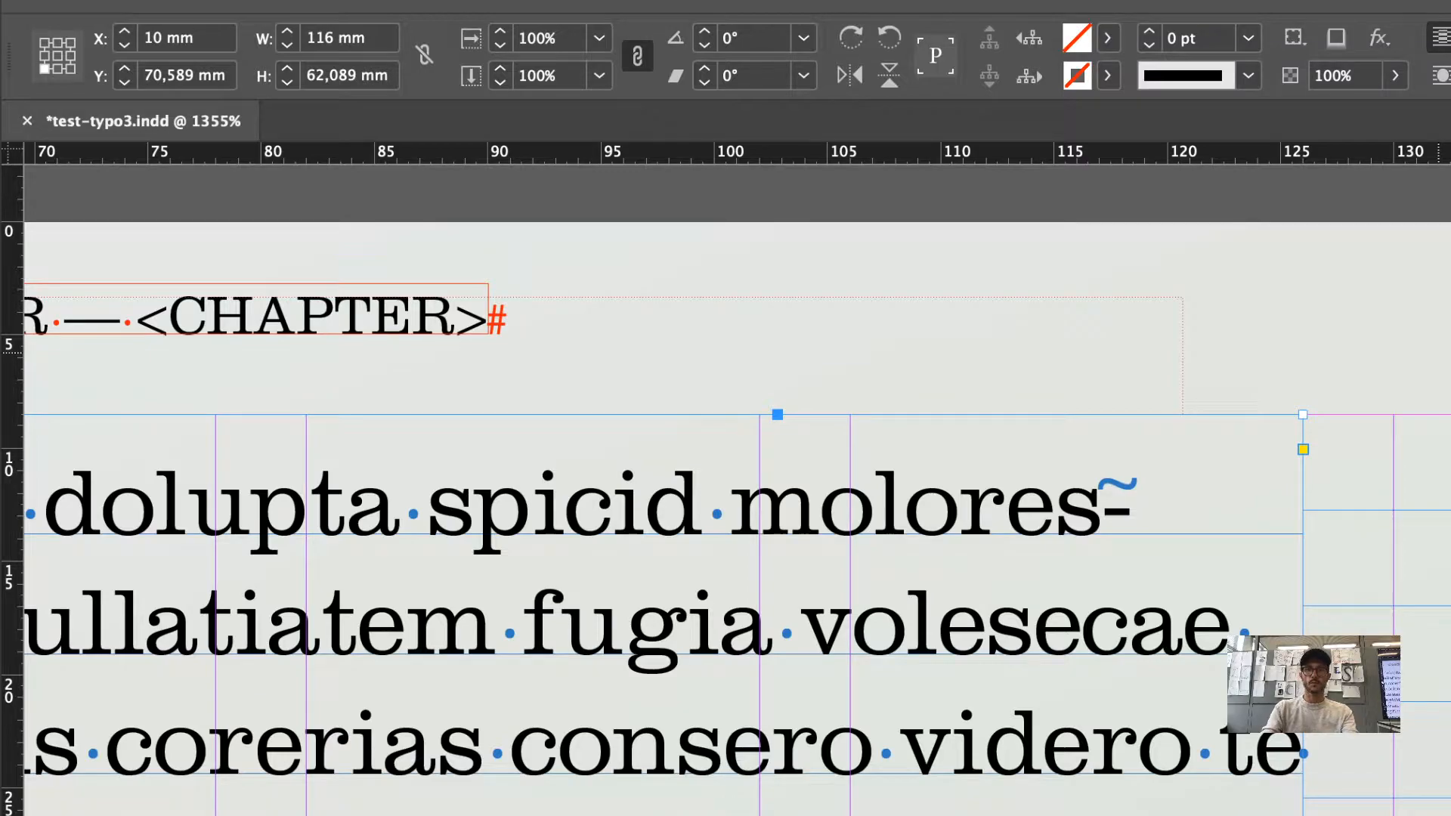
Deselect the intro frame, save the document and dismiss the object style options.
left_click(1438, 352)
key("ctrl+s")
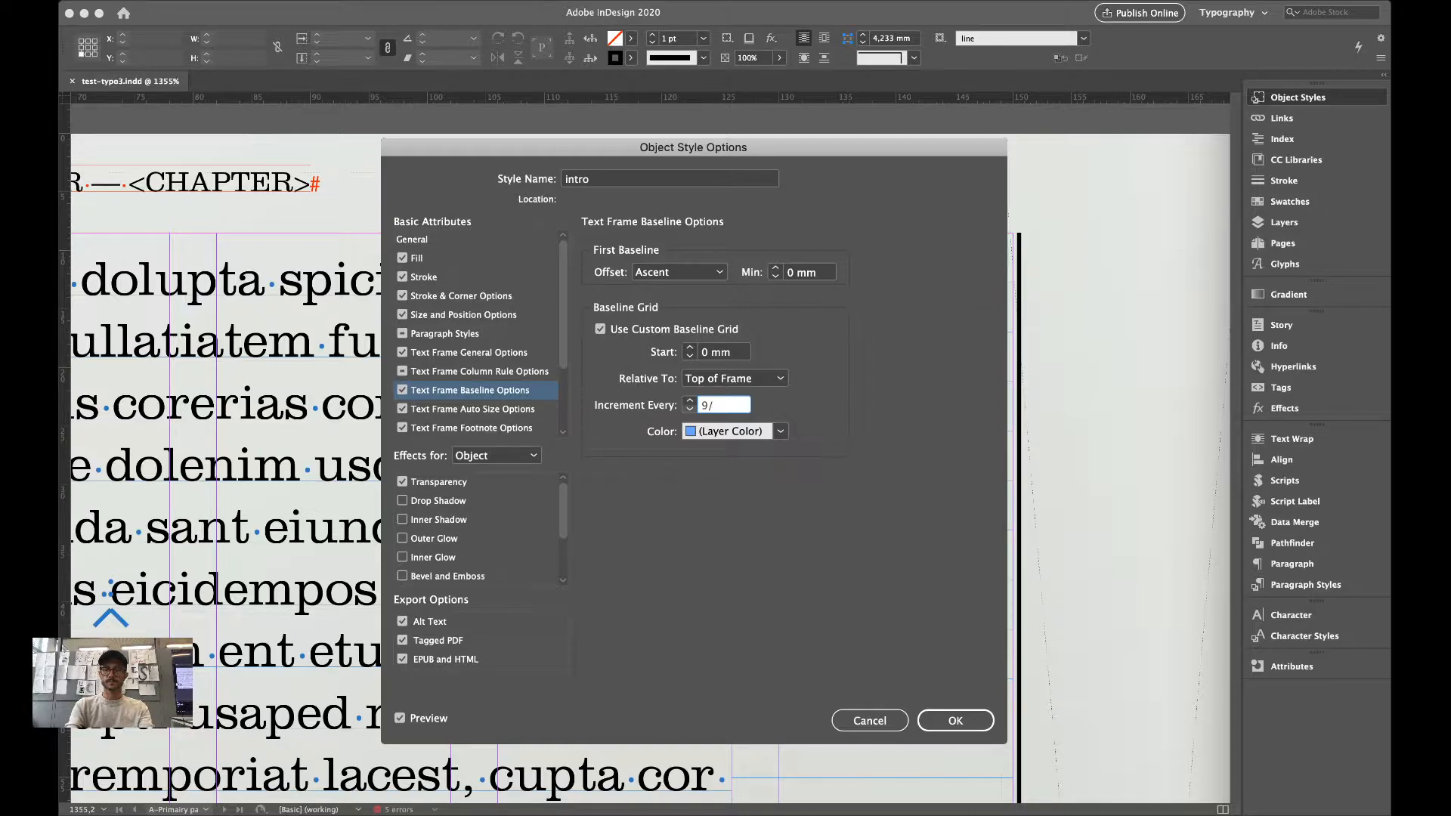
key("Escape")
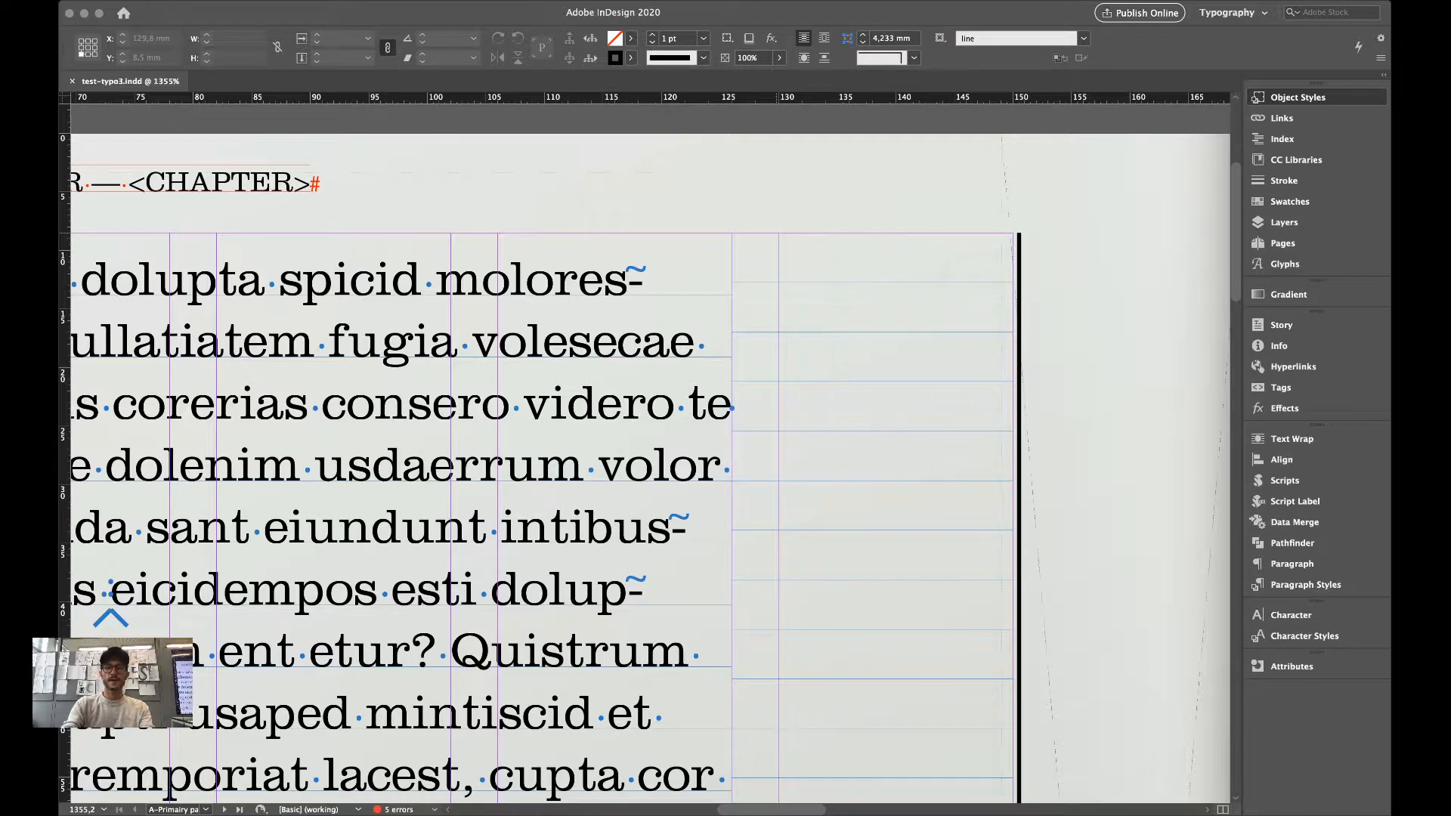
Try narrowing the intro frame and moving the body text frame up beside it at X 58 mm, and undo both changes.
key("super+minus")
key("super+minus")
key("super+minus")
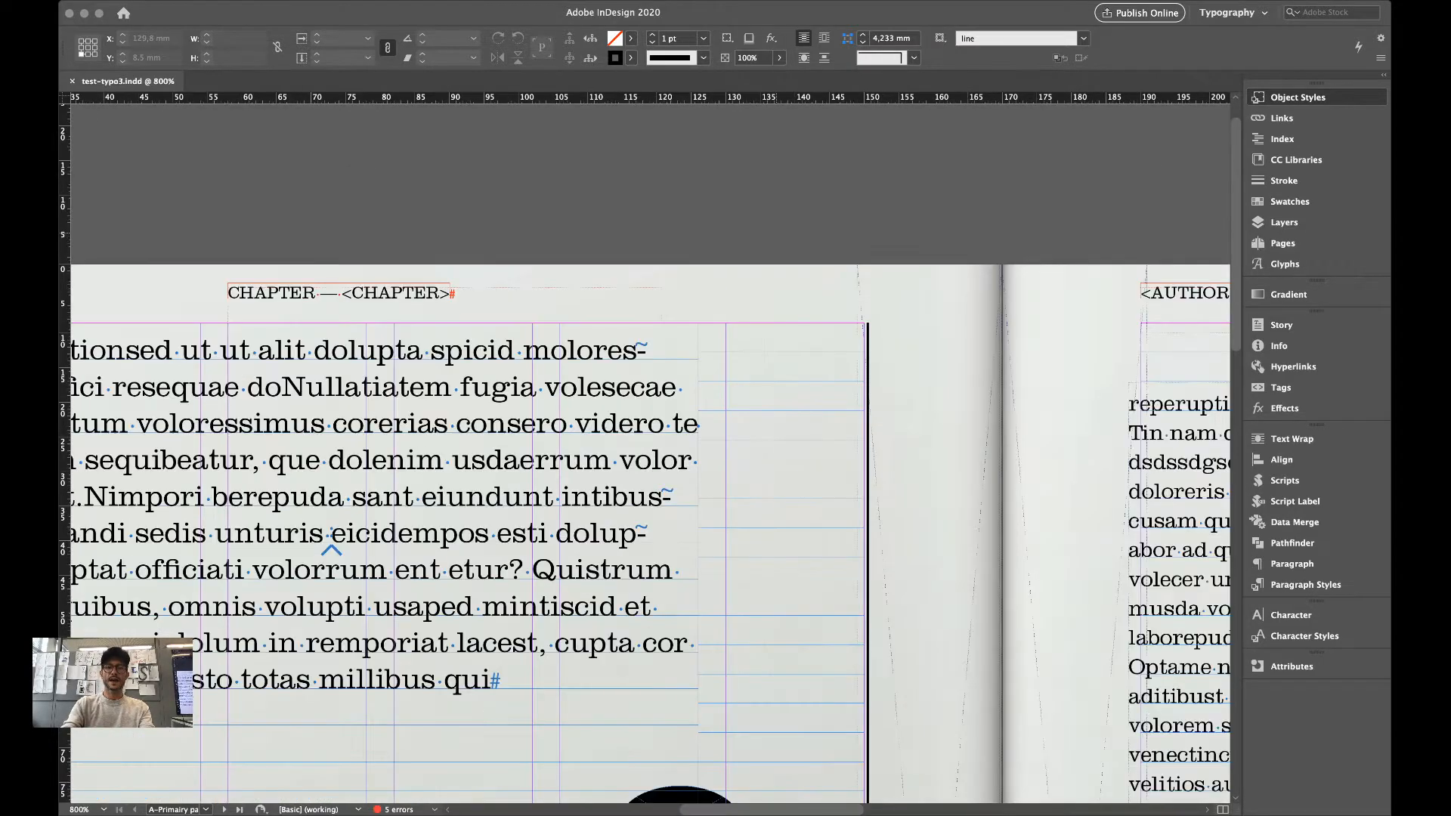
scroll(776, 233, "down", 3)
scroll(775, 232, "left", 3)
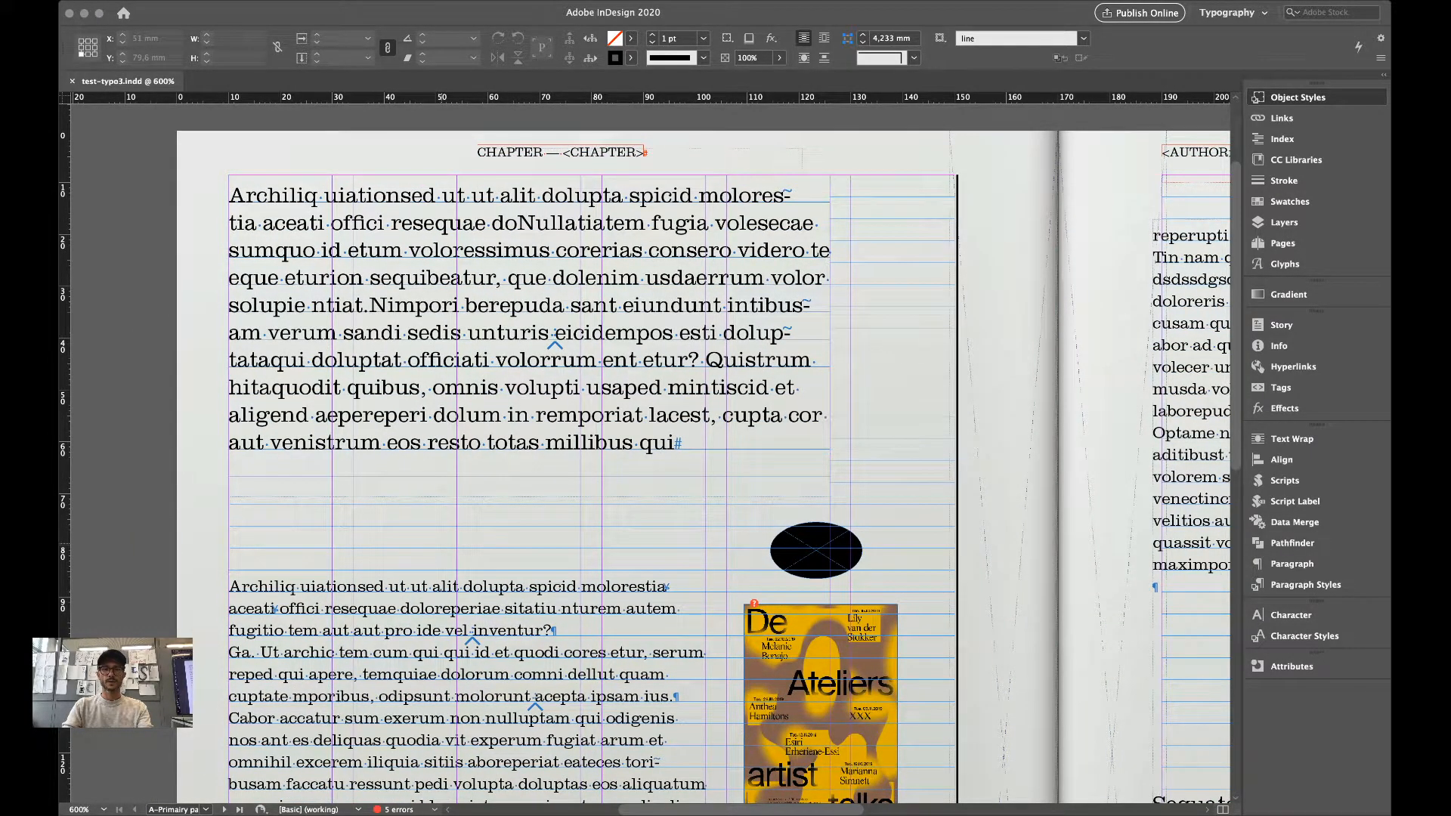
left_click(229, 225)
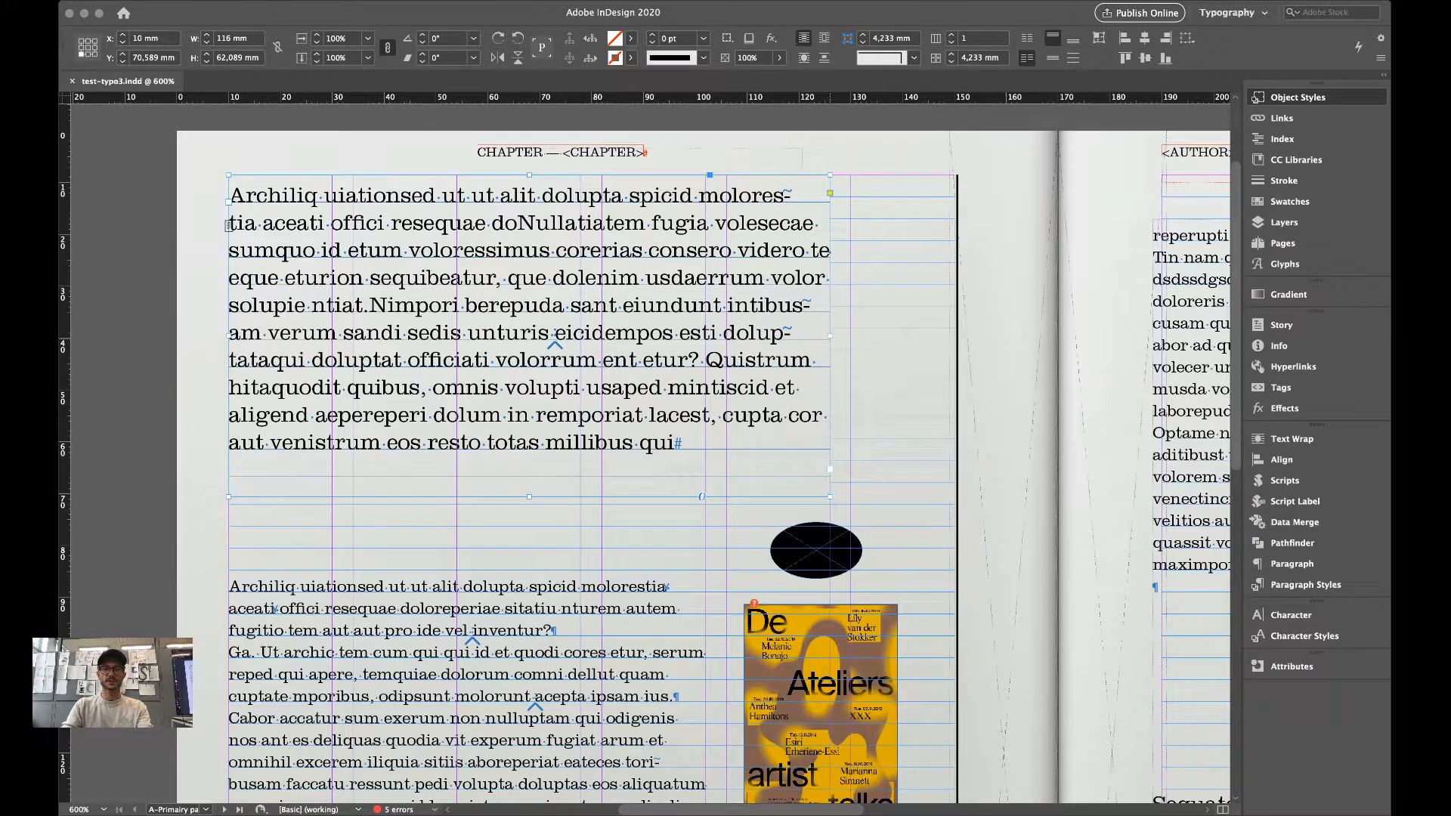
left_click_drag(830, 336, 456, 344)
left_click(228, 619)
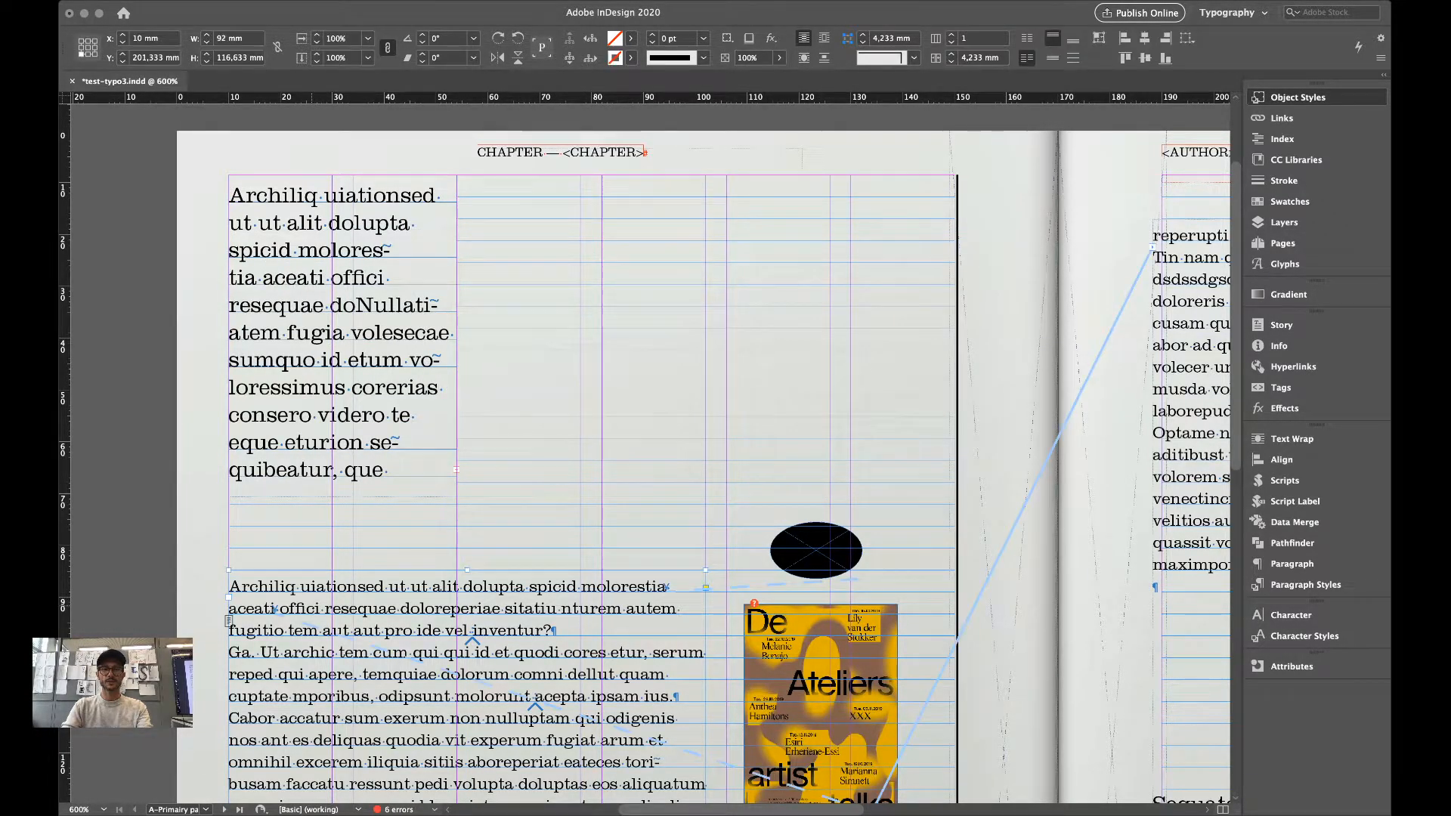
left_click_drag(312, 605, 561, 216)
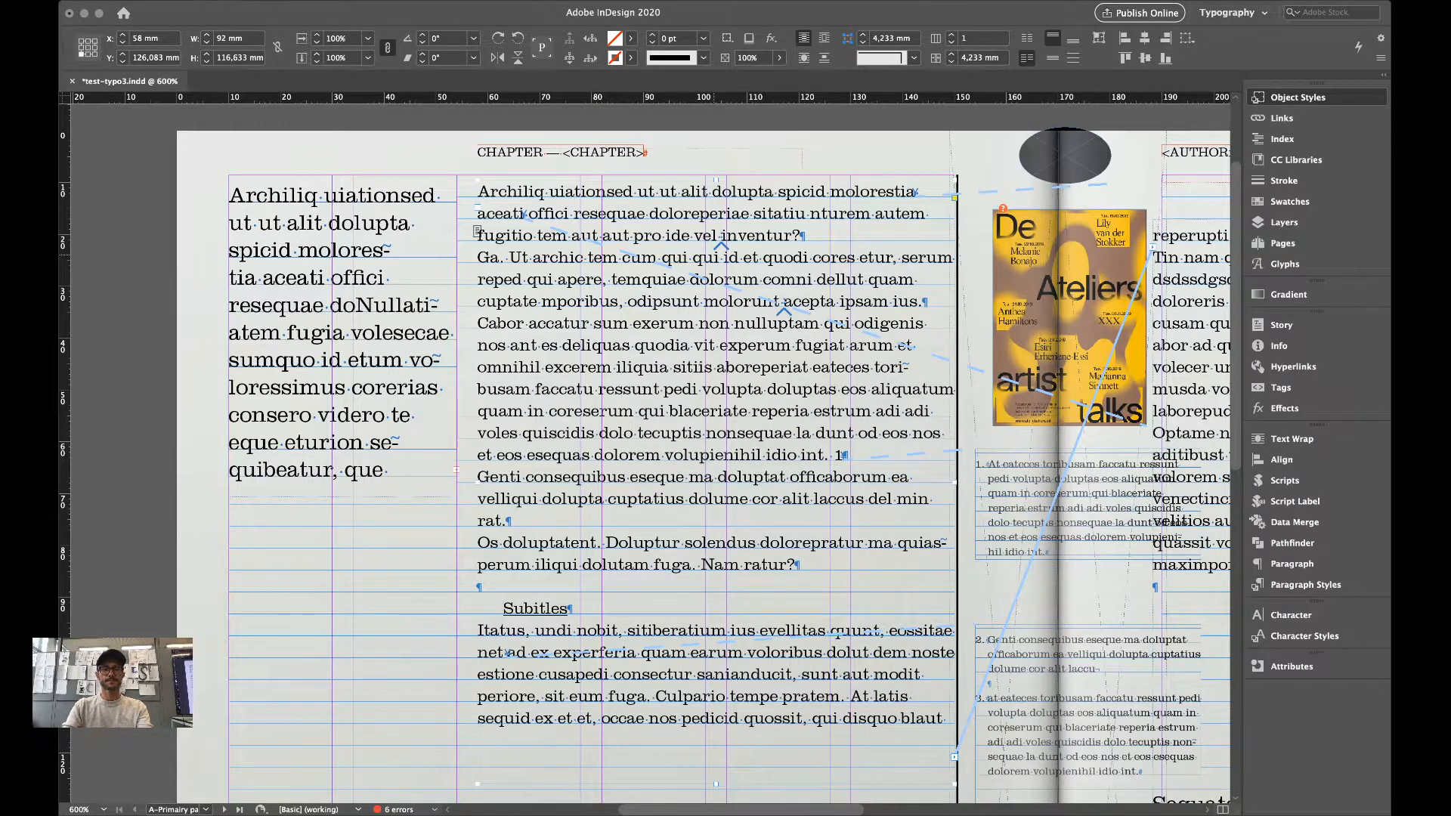
key("super+z")
key("super+z")
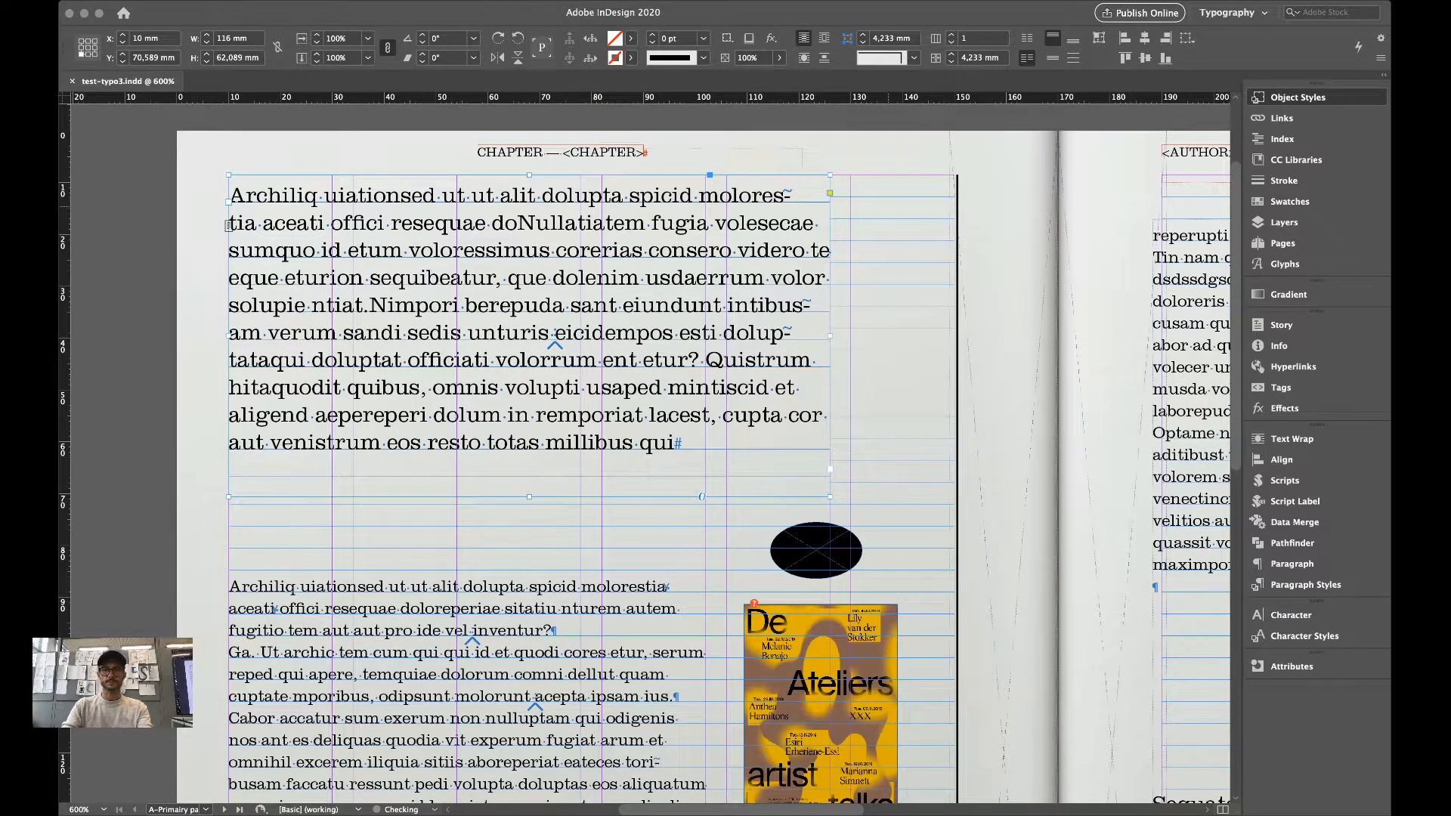
Deselect the intro frame and examine the intro and body text on the left-hand page with the guides hidden.
left_click(879, 253)
scroll(651, 453, "right", 3)
scroll(651, 453, "down", 1)
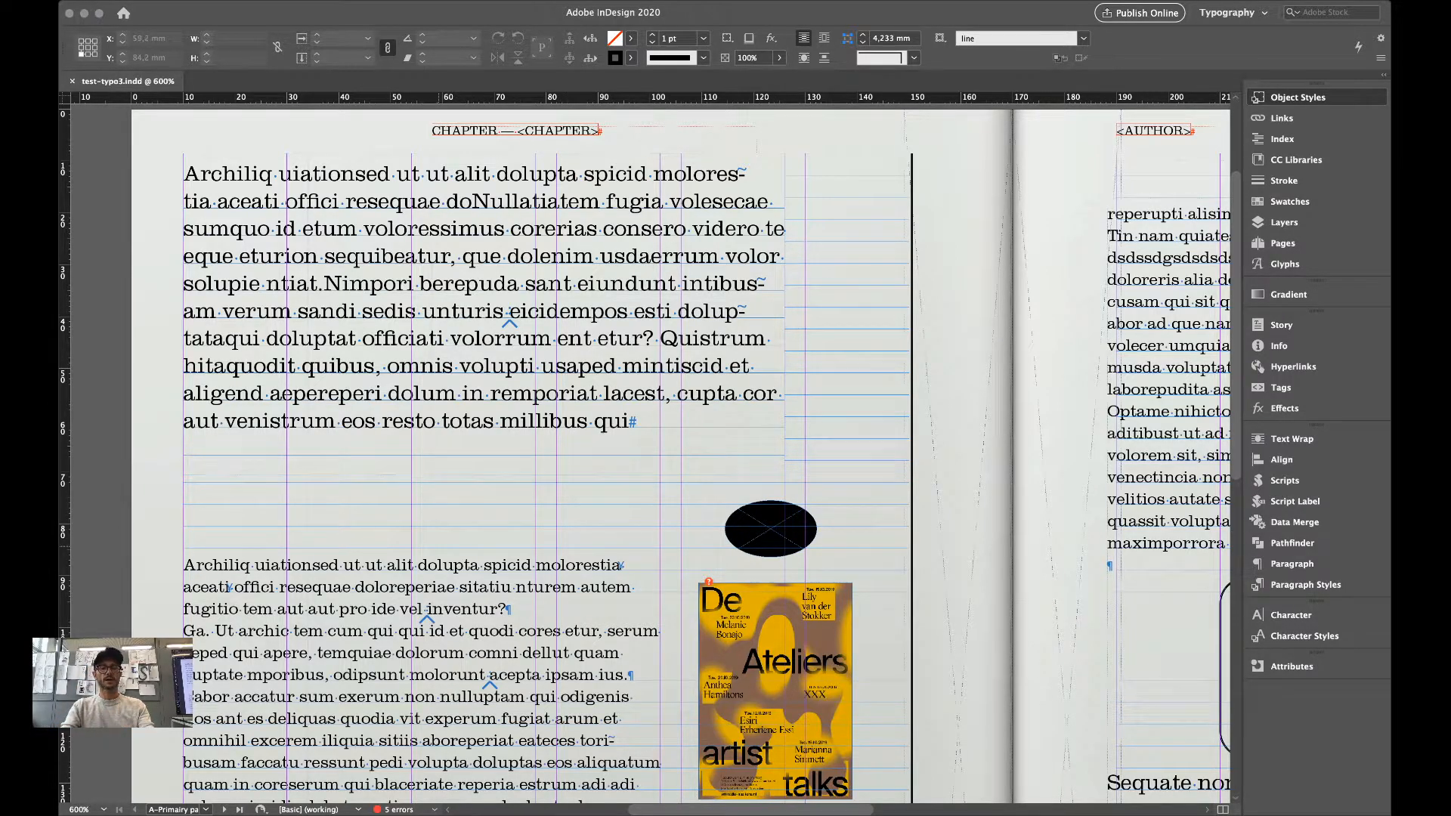
key("w")
scroll(437, 544, "down", 1)
scroll(437, 544, "left", 2)
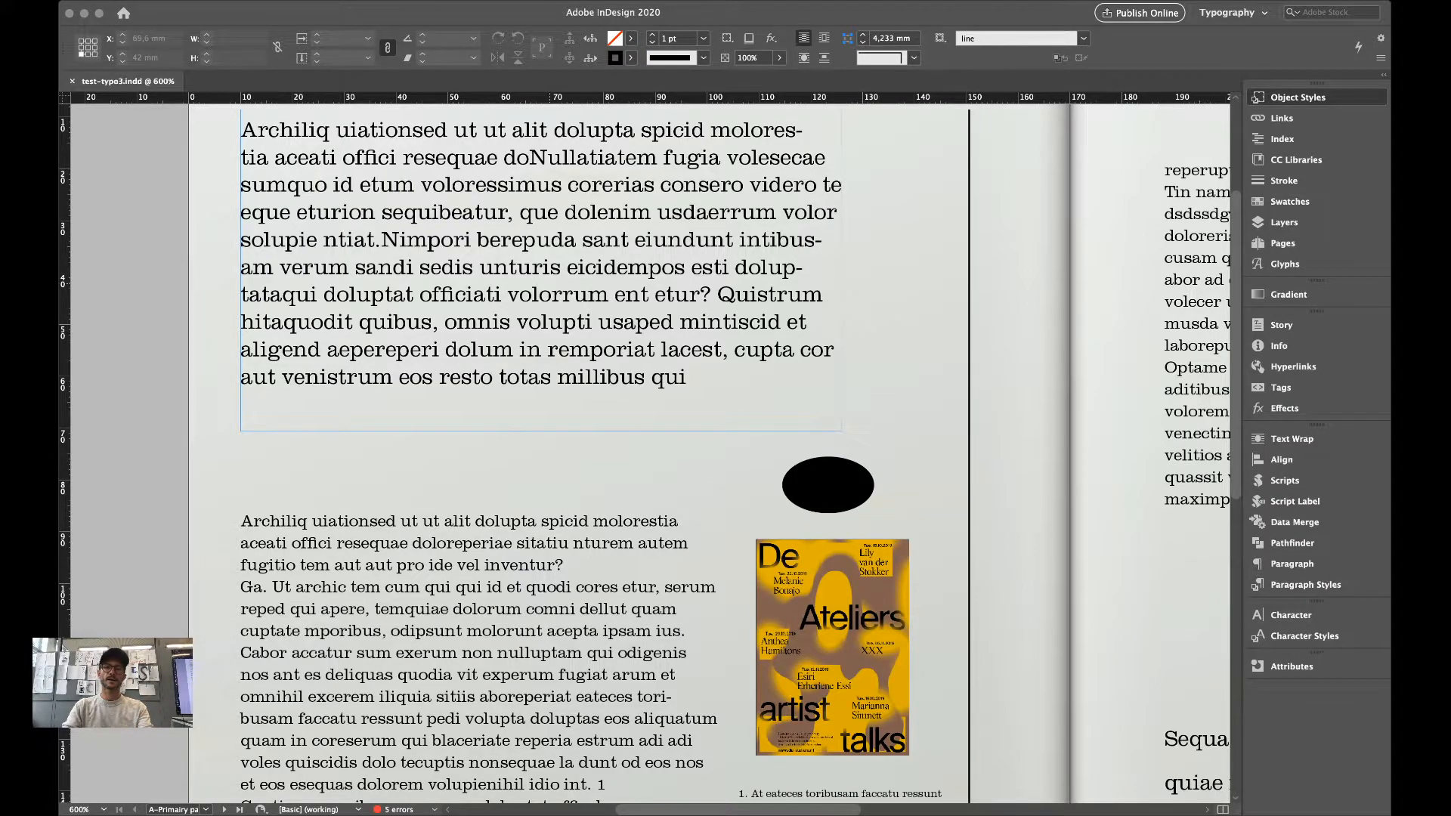
scroll(597, 329, "up", 1)
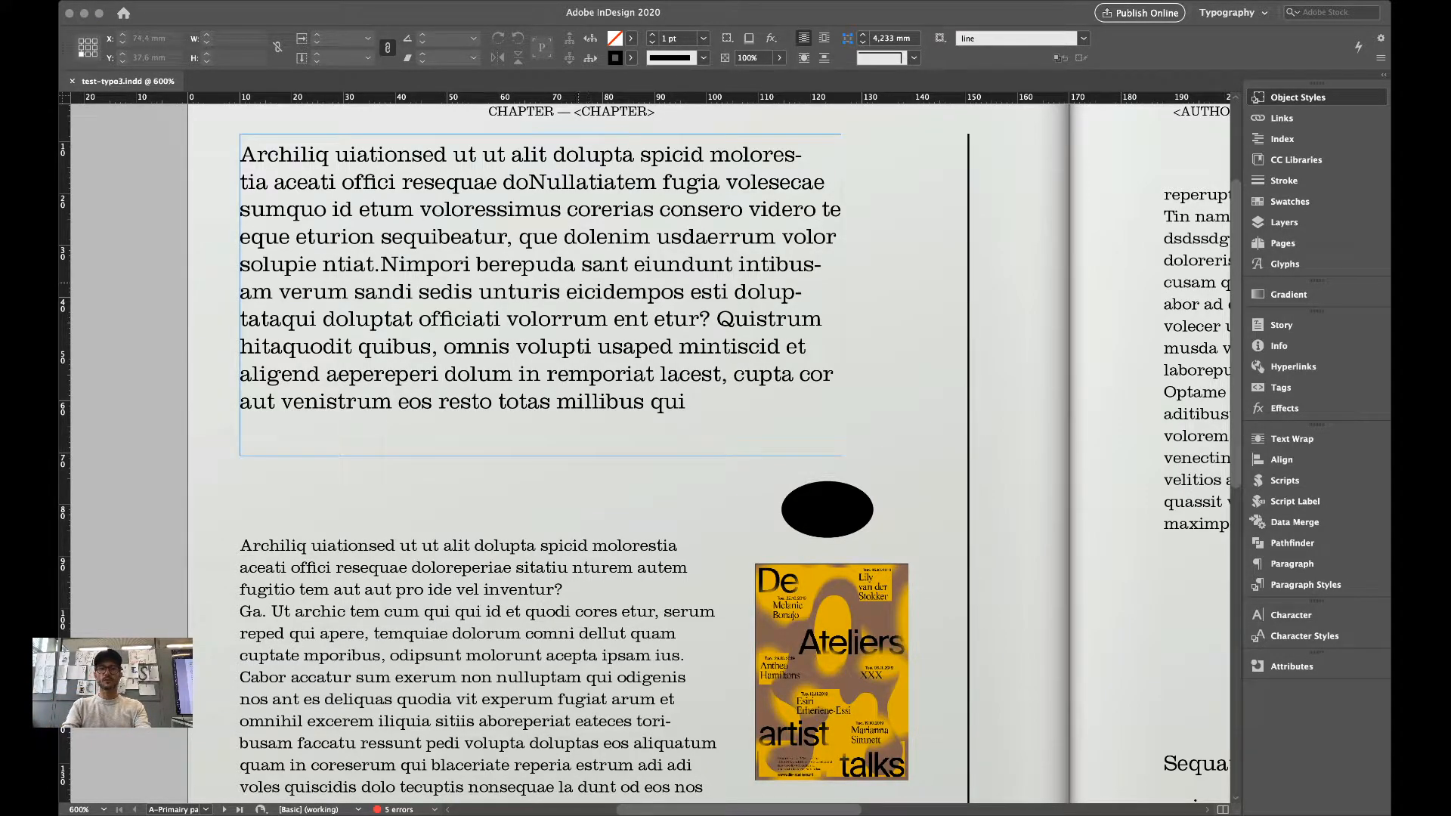
Try type sizes of 11 pt and 12,2 pt in the Intro paragraph style's basic character formats.
double_click(573, 281)
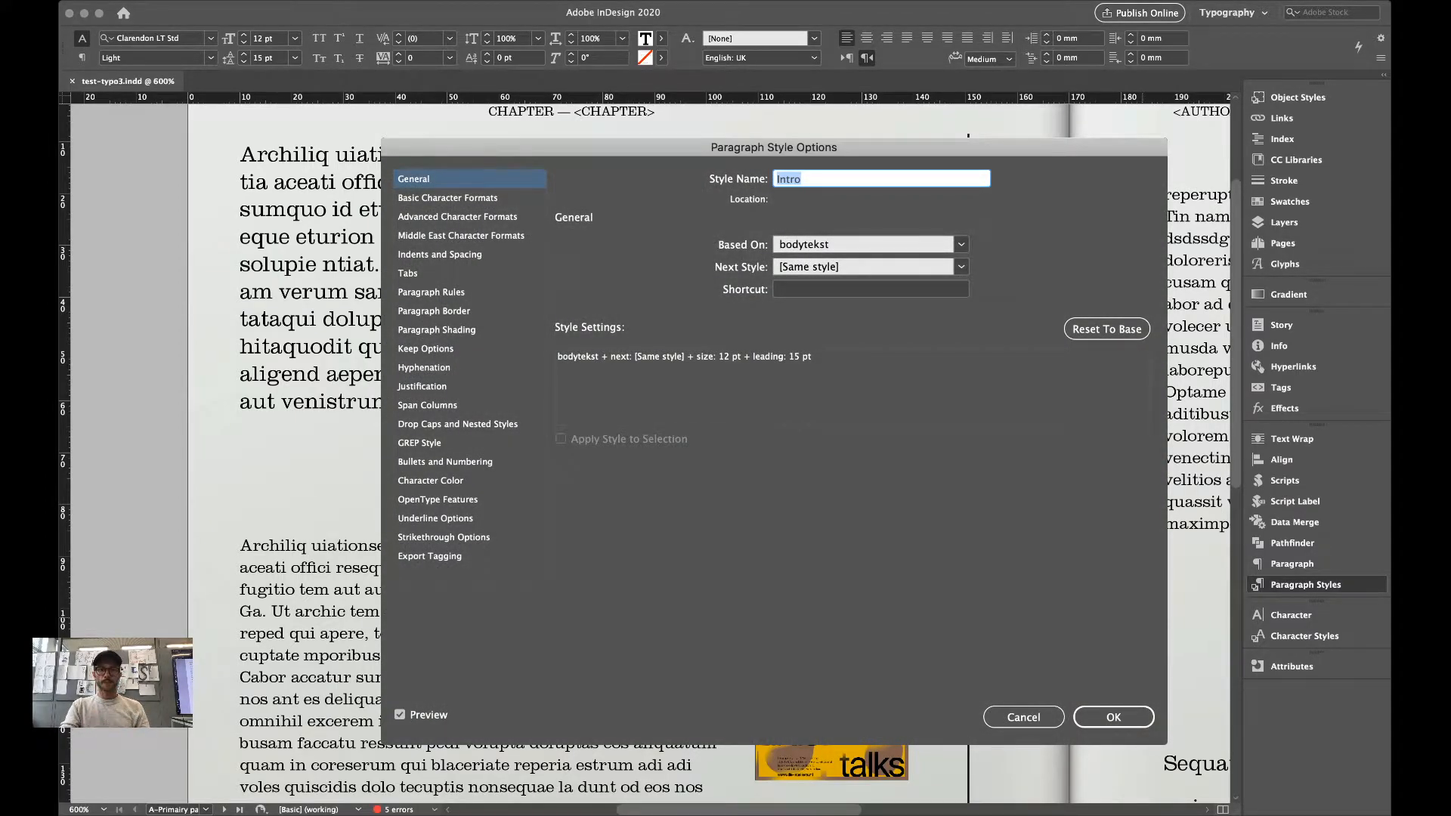
left_click(447, 197)
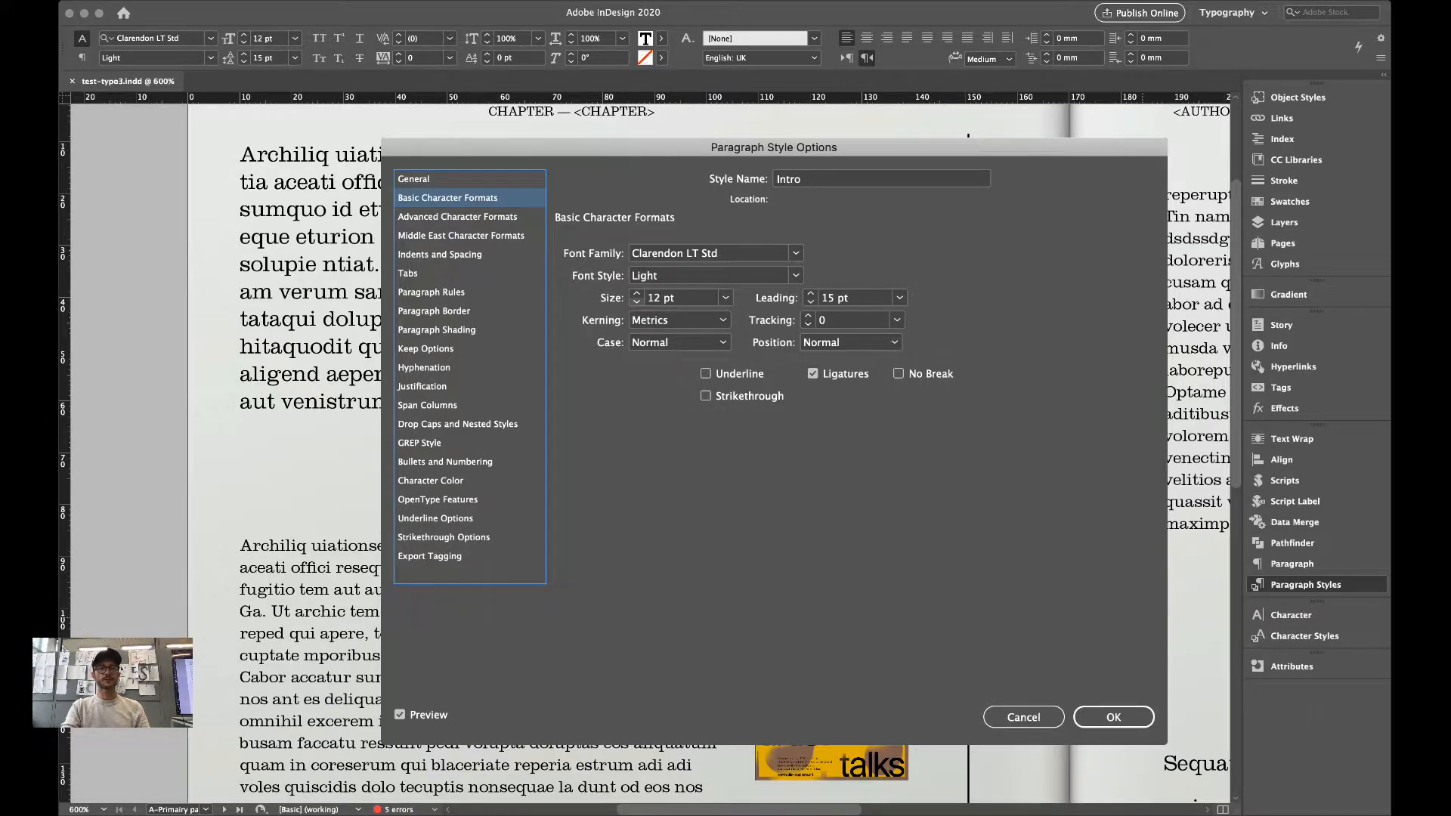
left_click(637, 301)
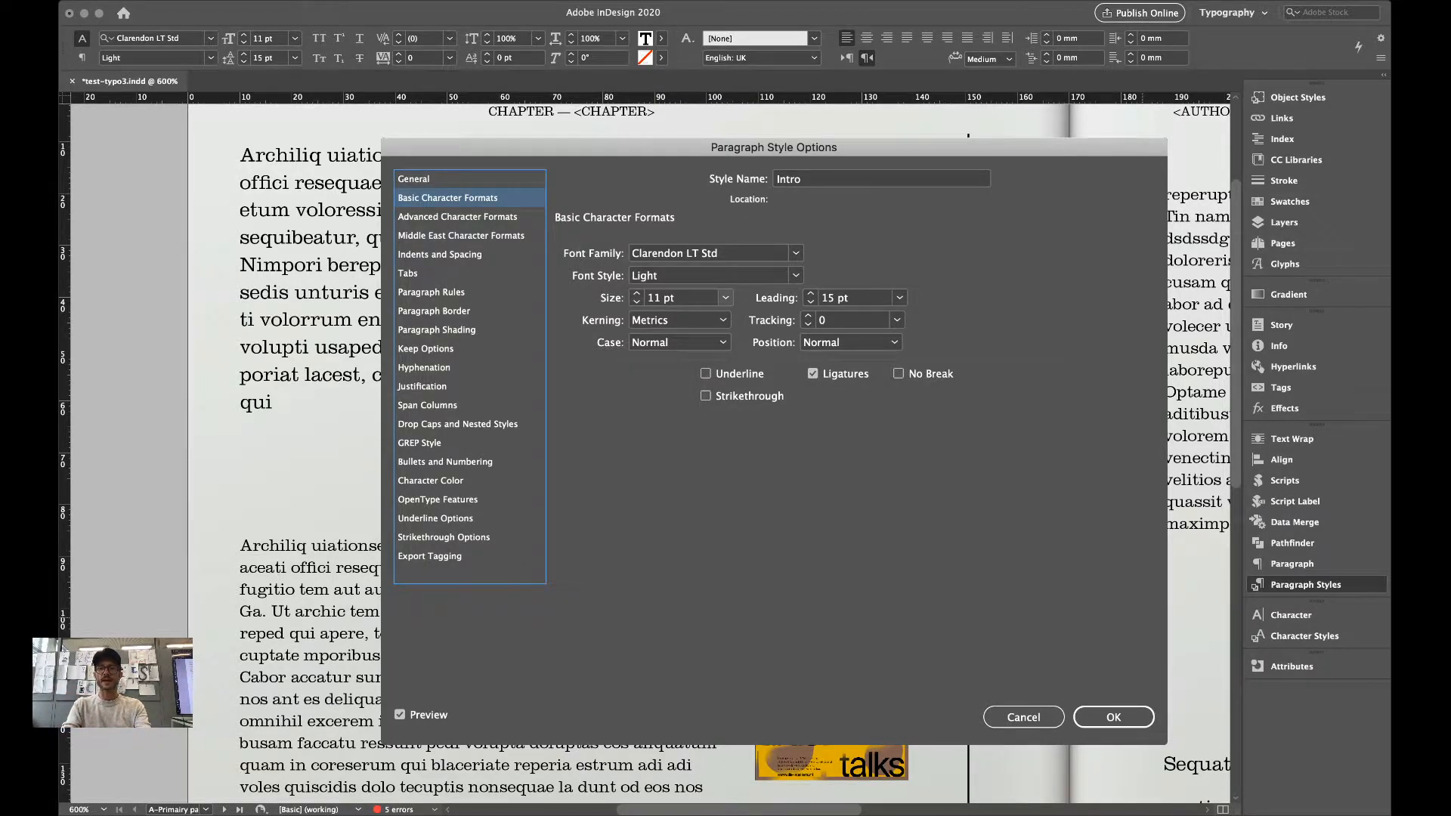
left_click(661, 298)
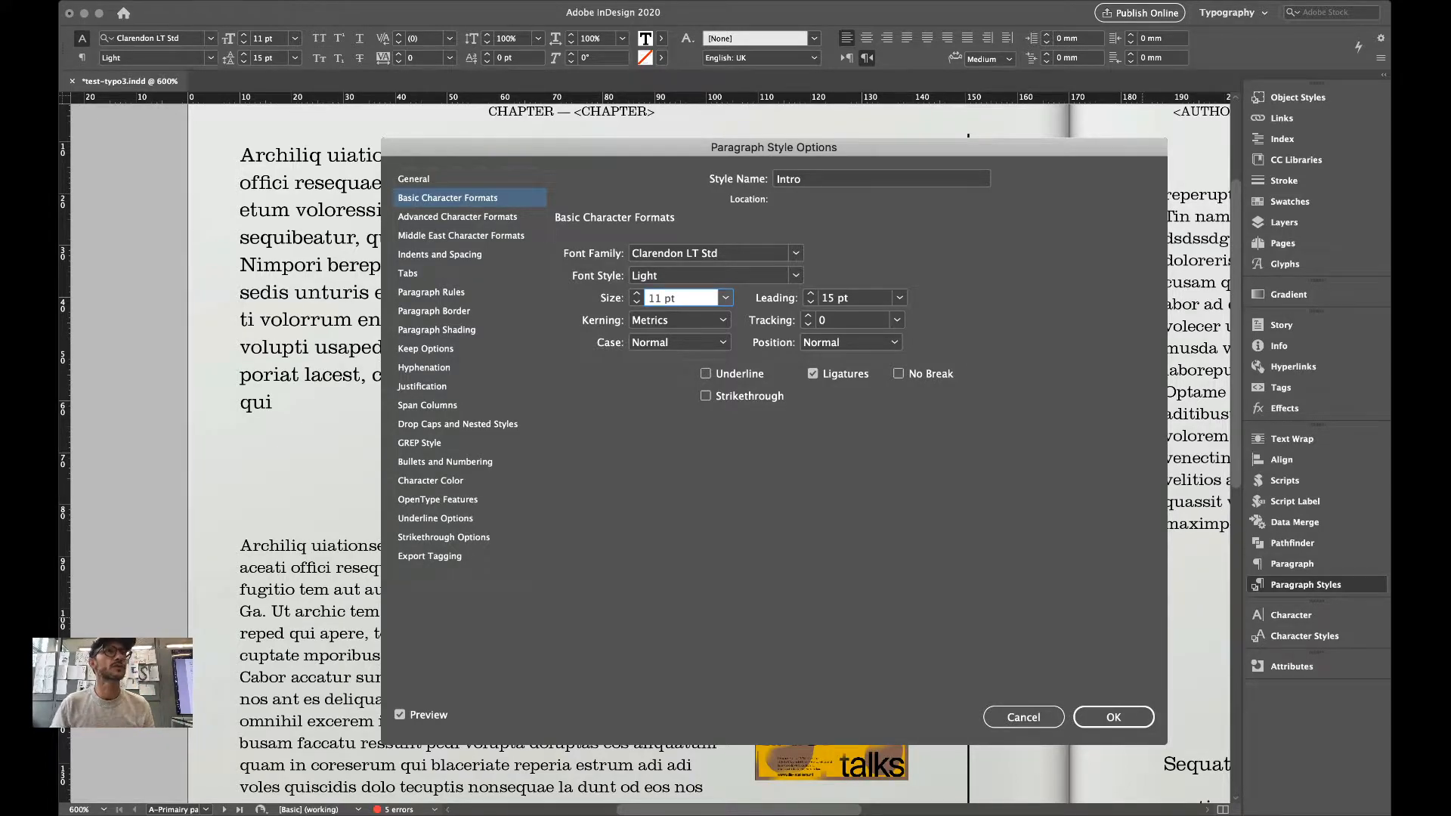
left_click(661, 298)
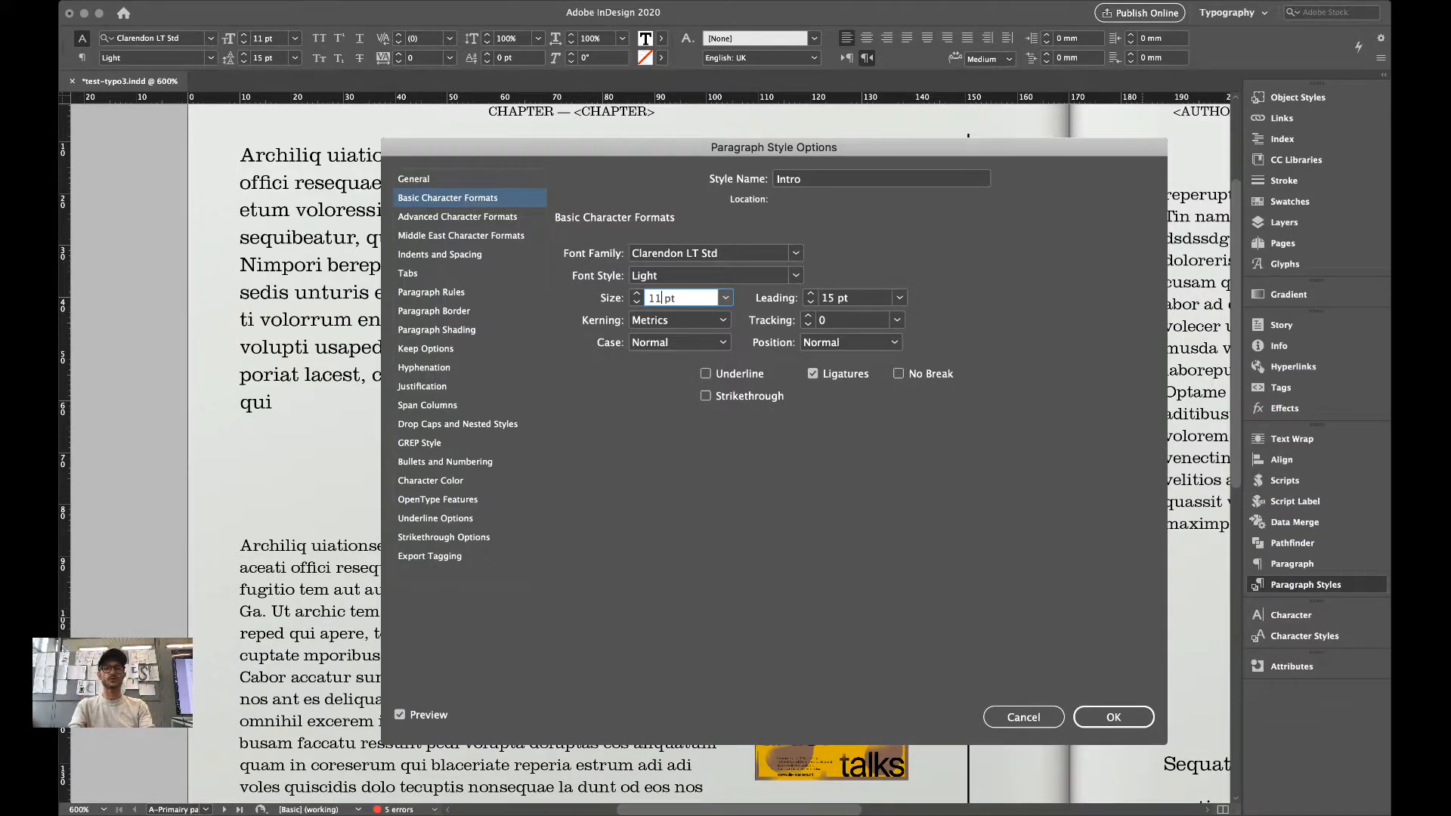
key("shift+Left")
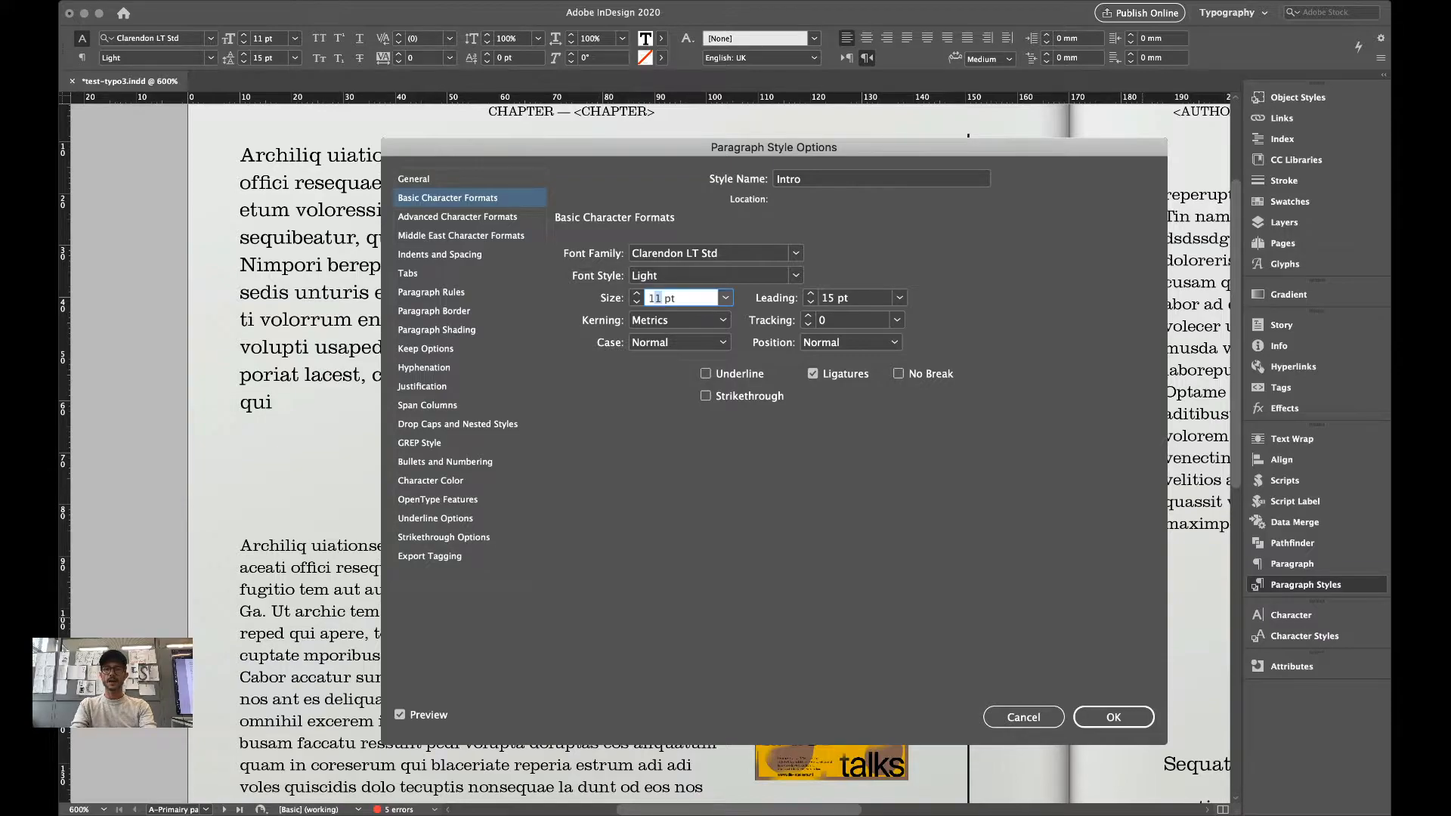
type("2,2")
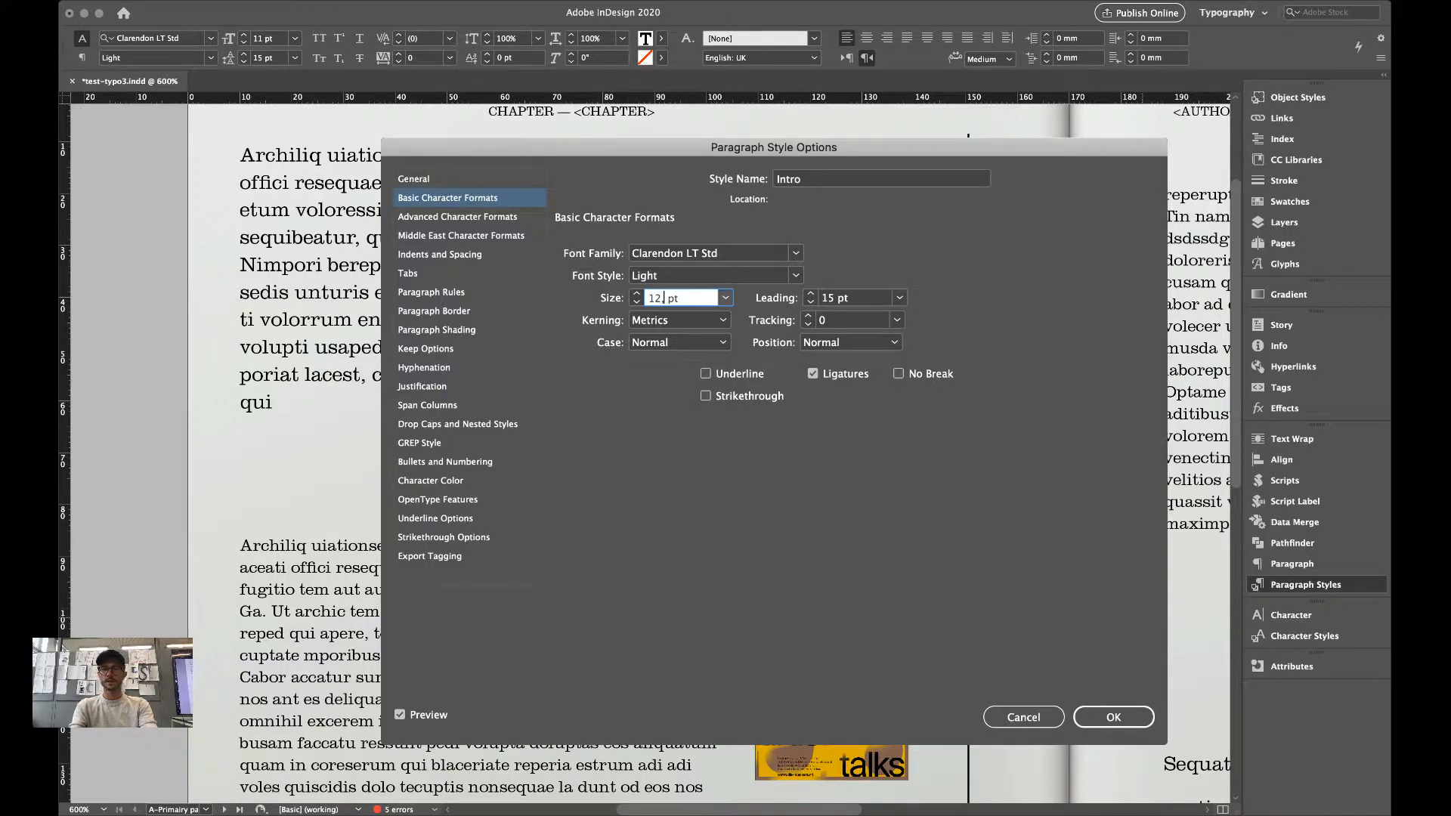
key("Tab")
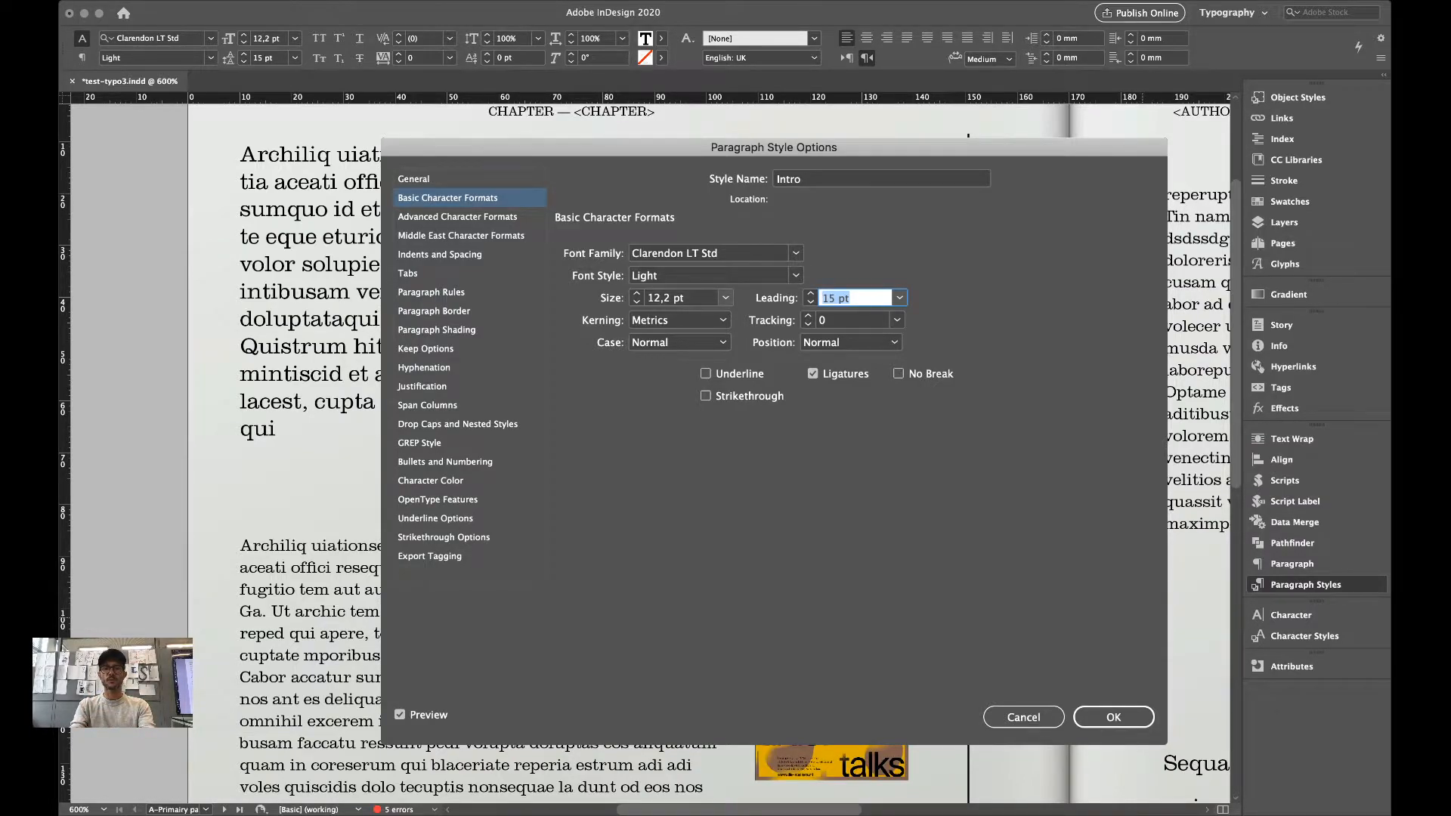
Set the Intro paragraph style's type size back to 12 pt and confirm the style options.
double_click(668, 298)
left_click_drag(665, 297, 654, 298)
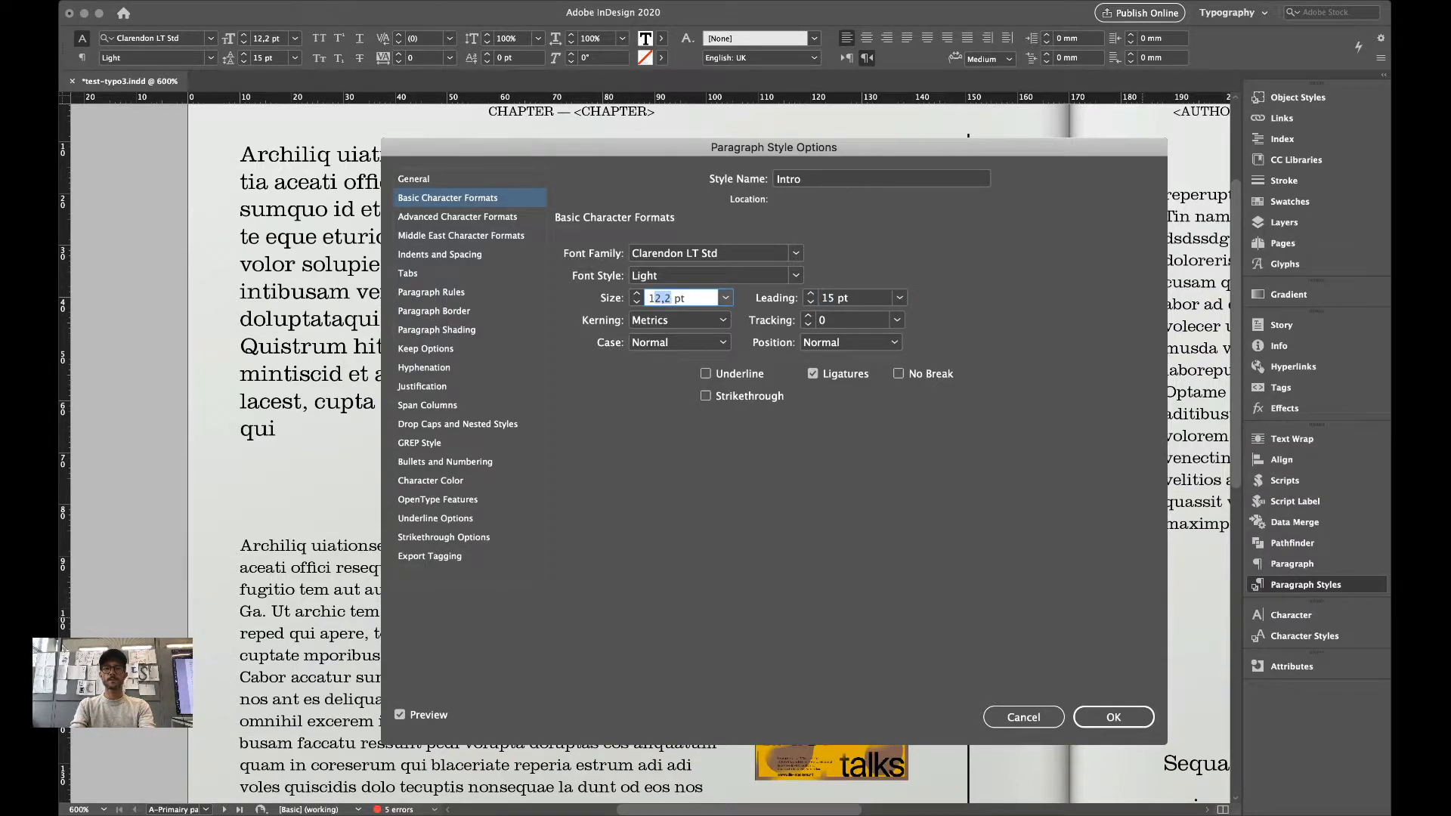
type("2")
key("Tab")
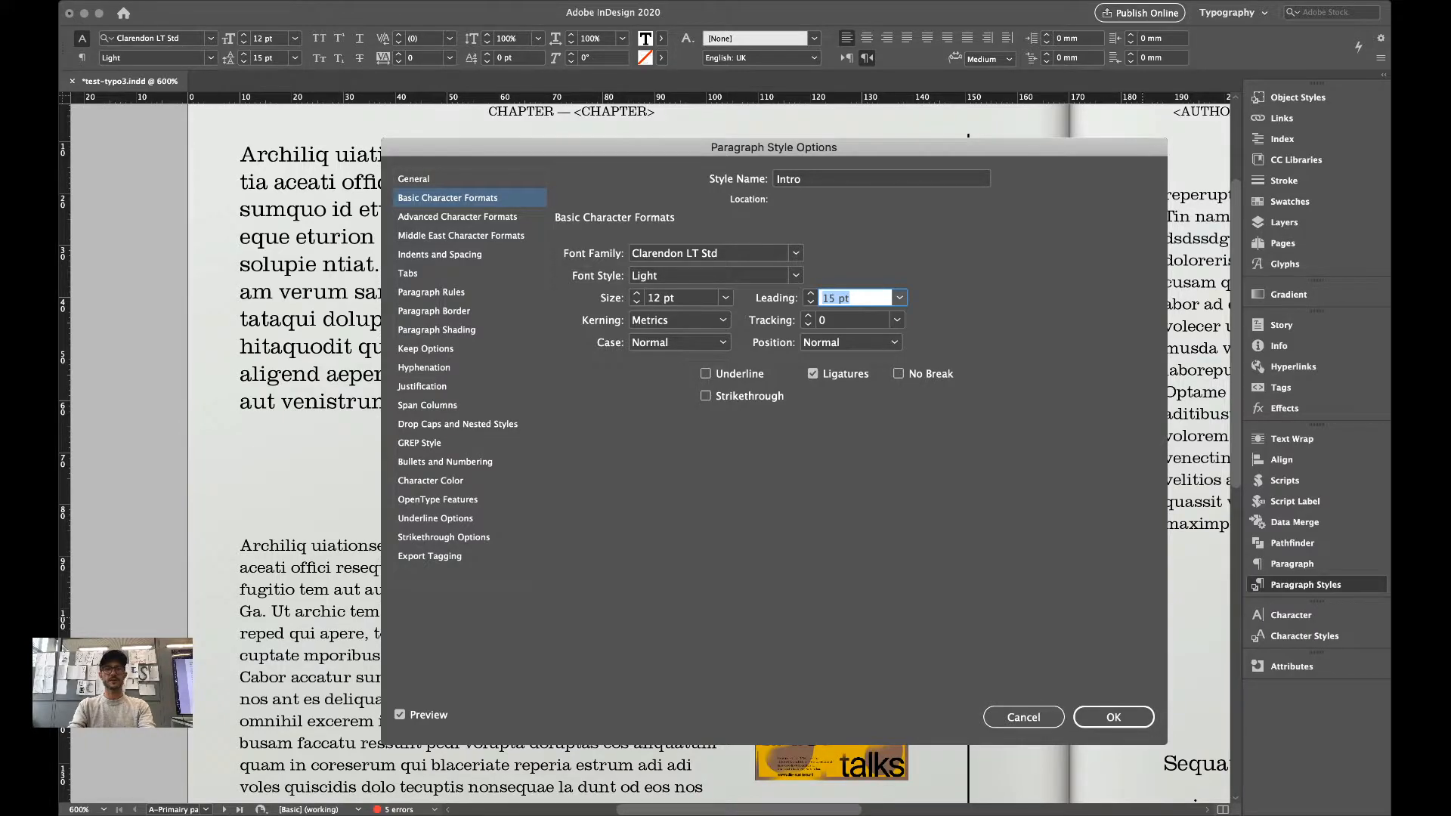
key("Return")
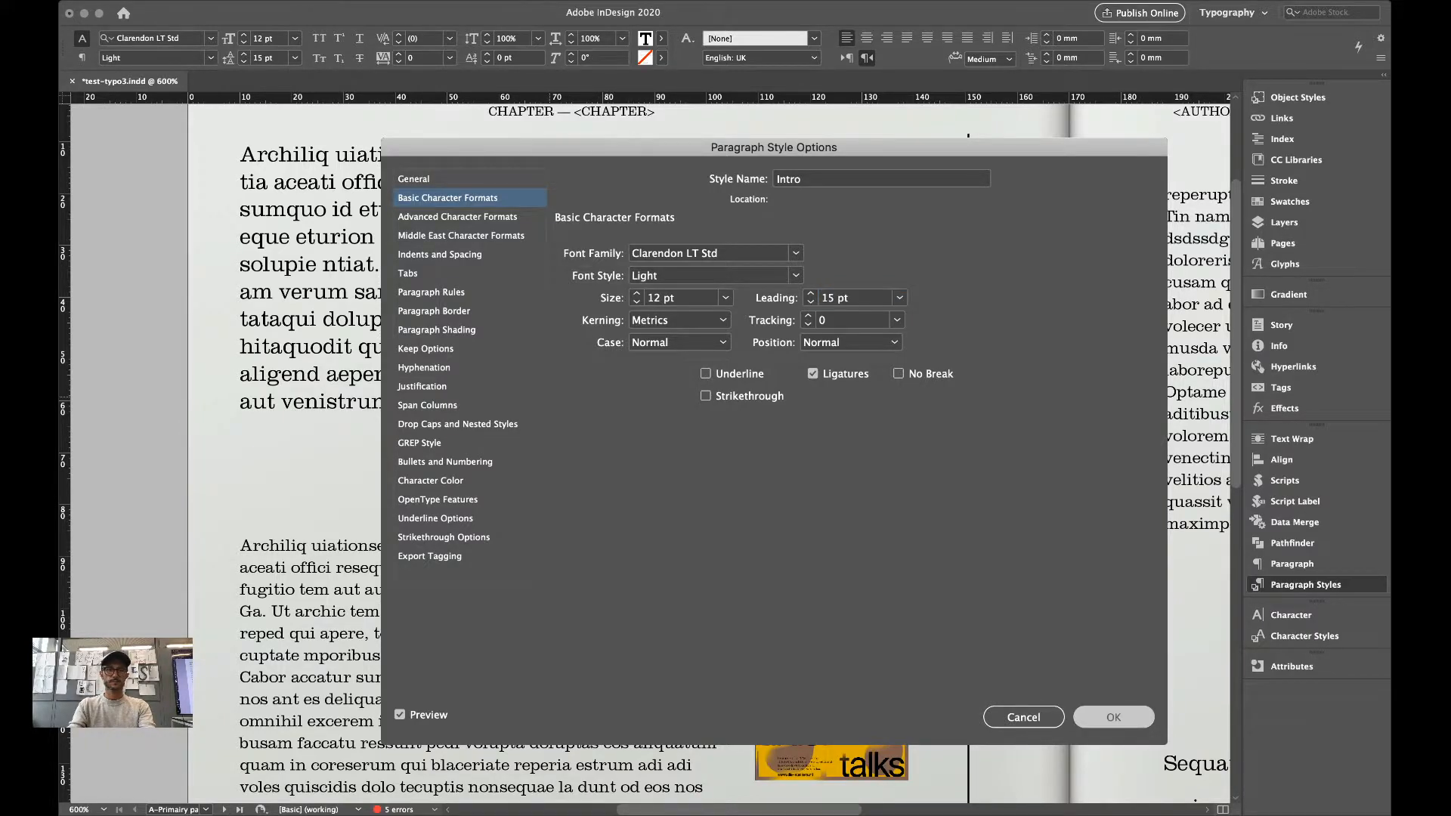
Set the footnote paragraph style's type size to 6 pt, starting from the footnote text on the left-hand page.
left_click(731, 518)
scroll(731, 517, "down", 5)
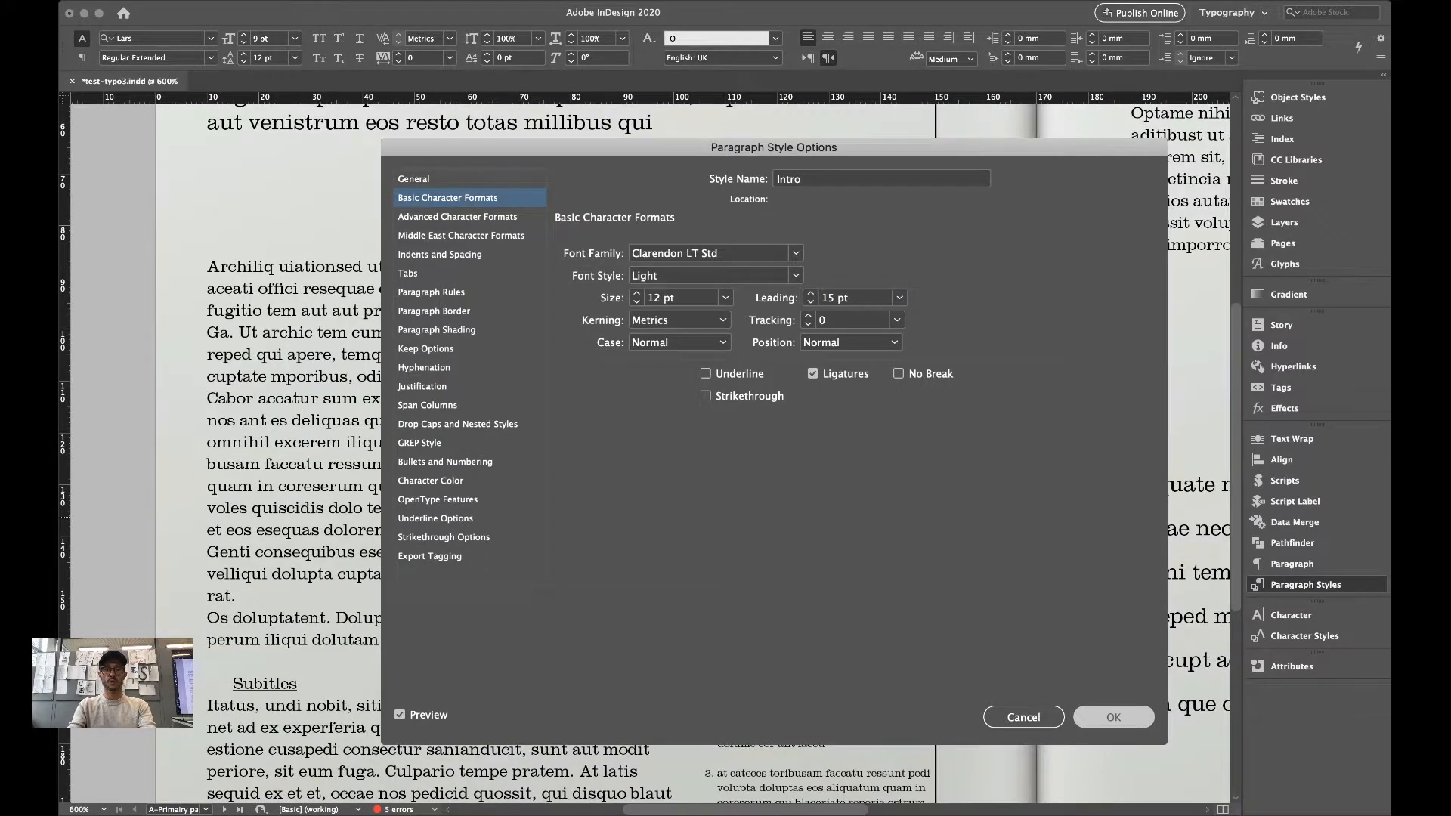
left_click_drag(647, 521, 943, 654)
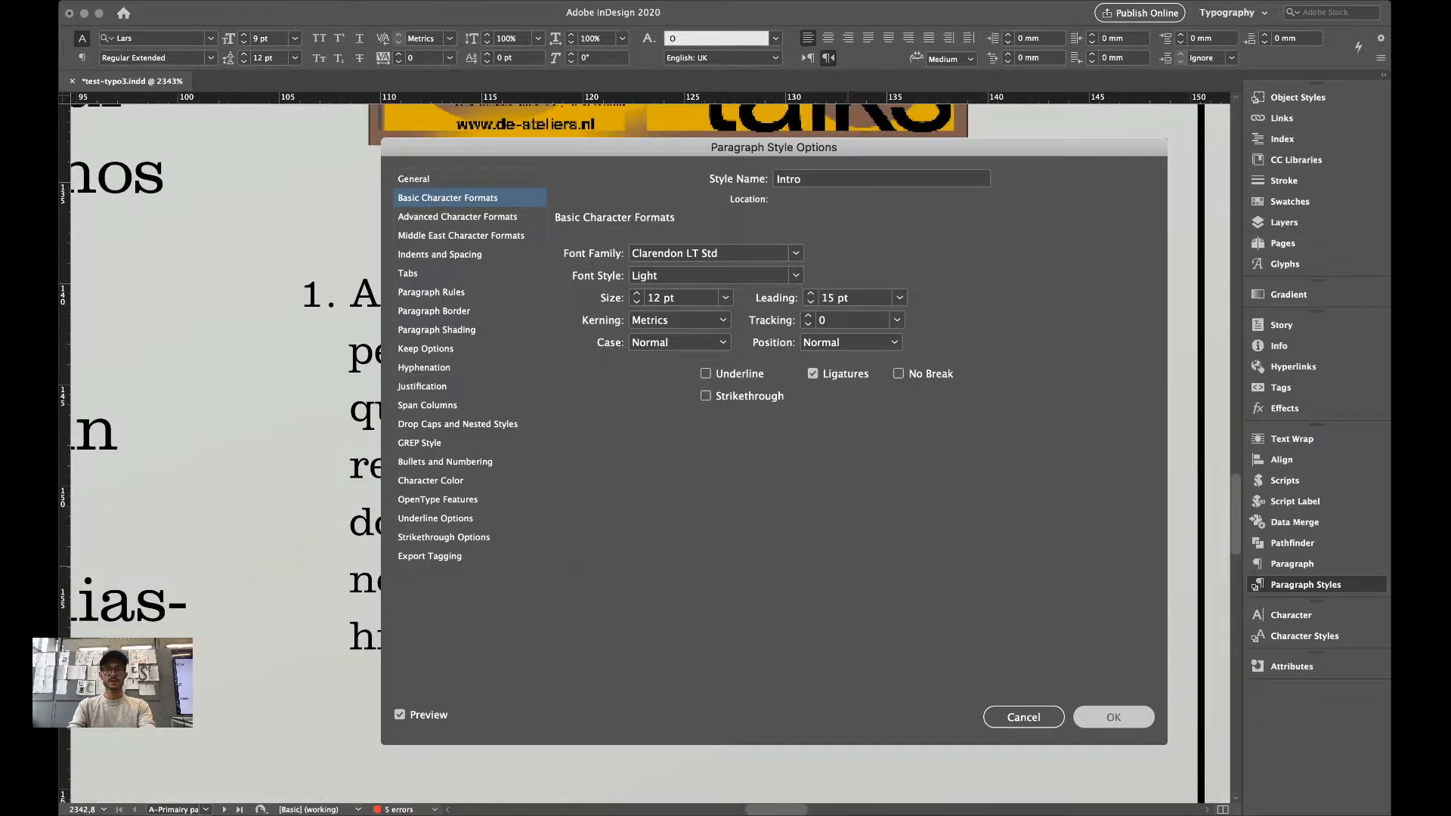
scroll(602, 516, "left", 3)
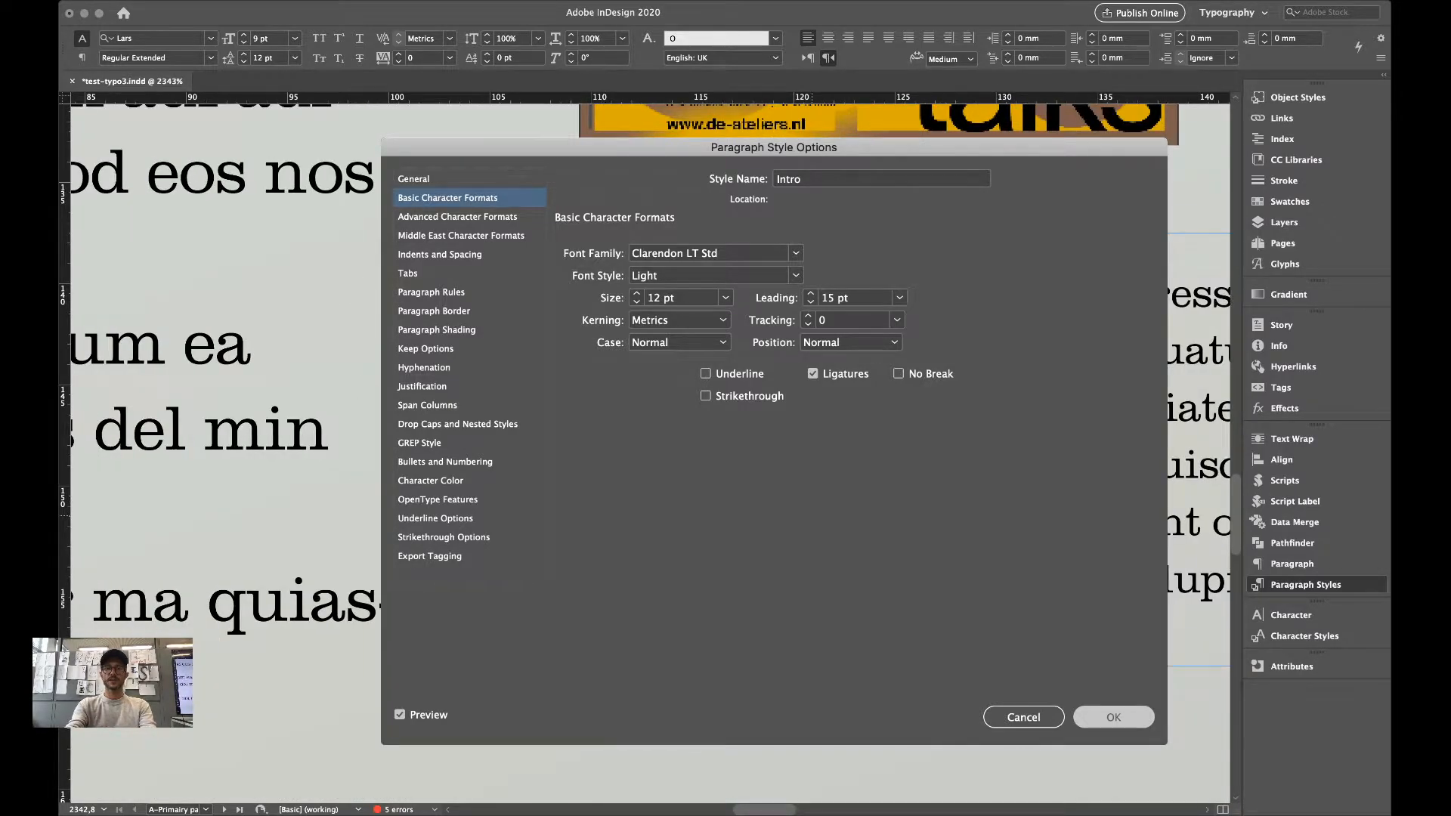
key("super+minus")
key("super+minus")
key("super+minus")
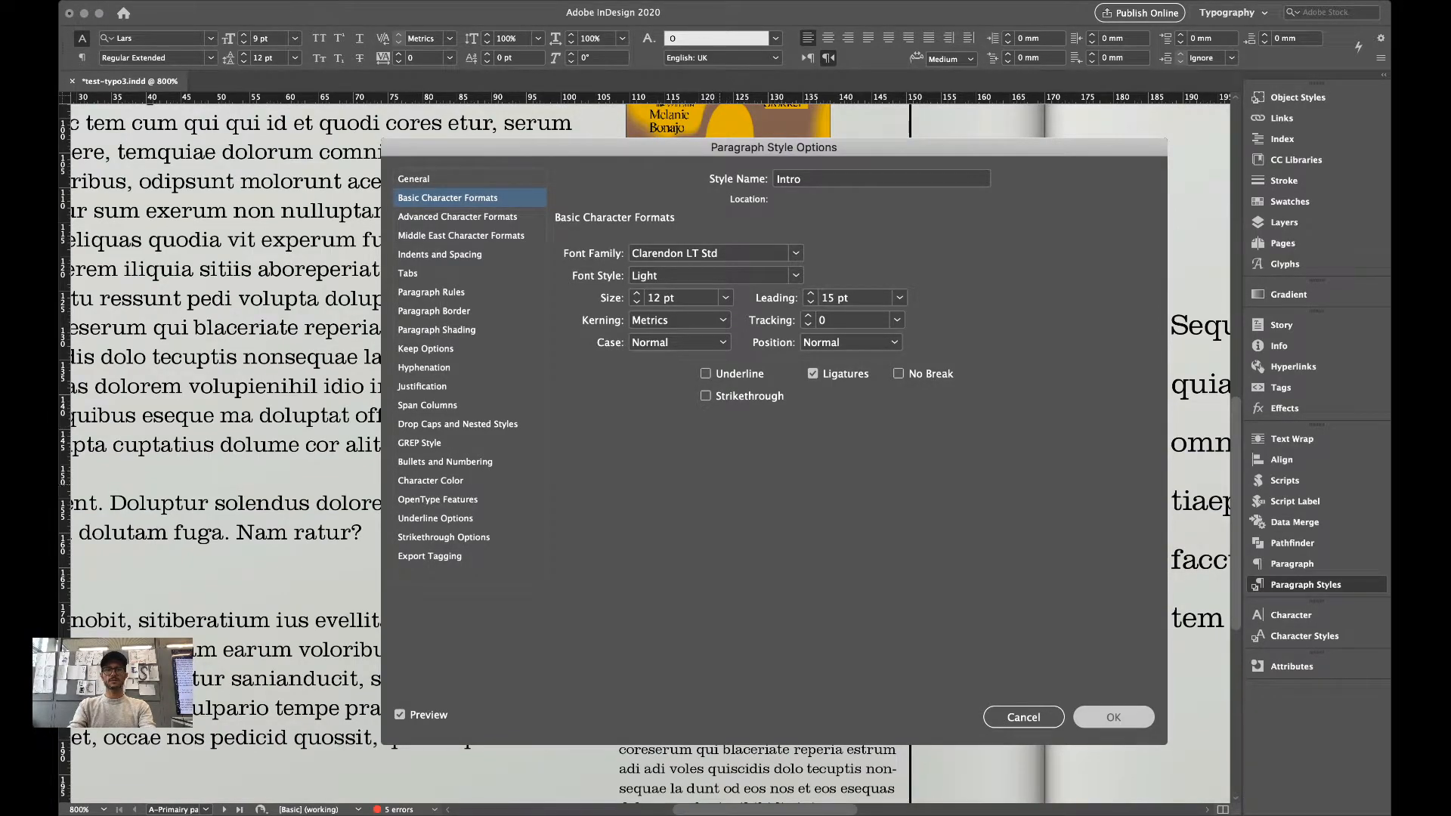
left_click(719, 479)
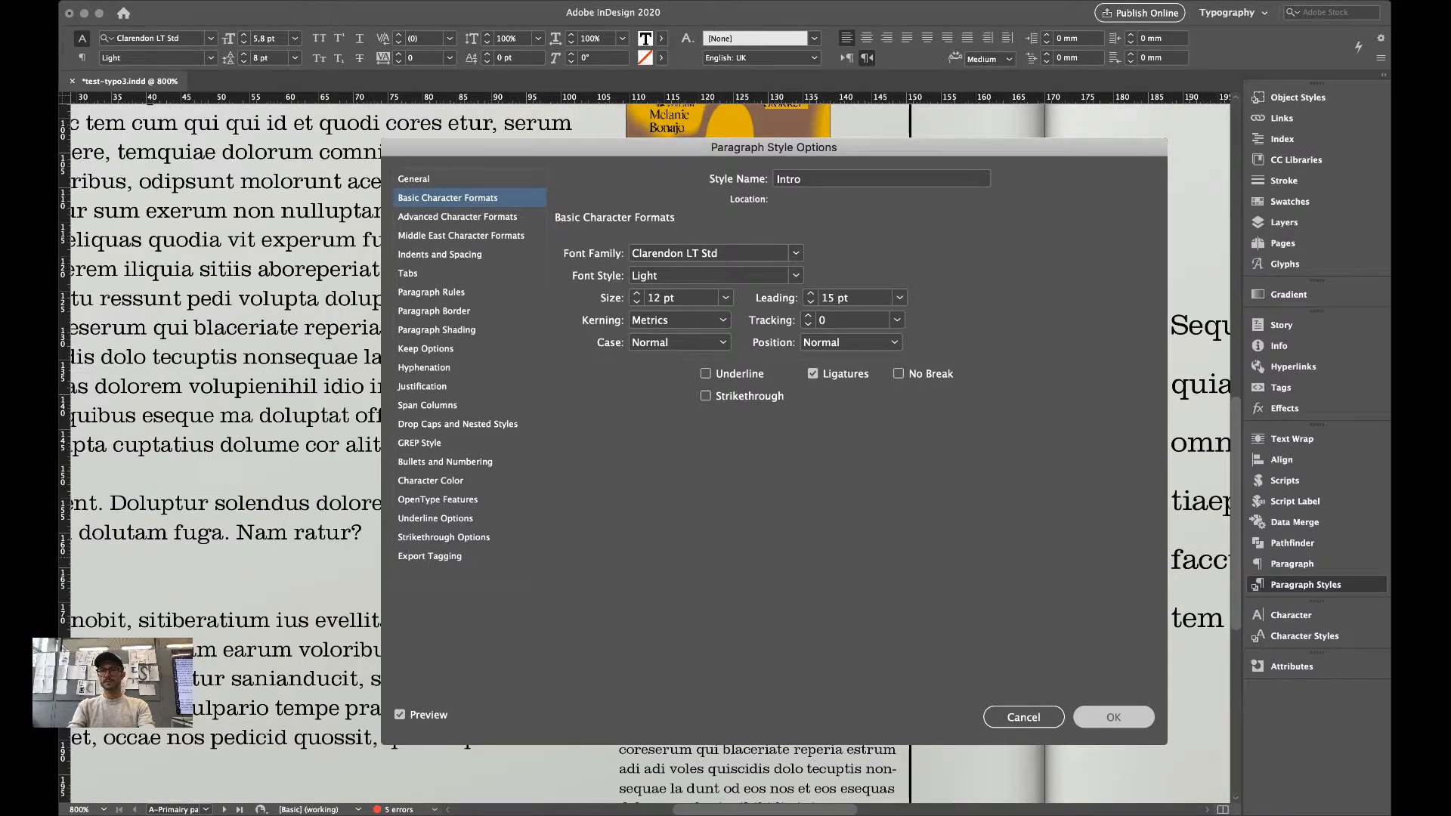
left_click(447, 198)
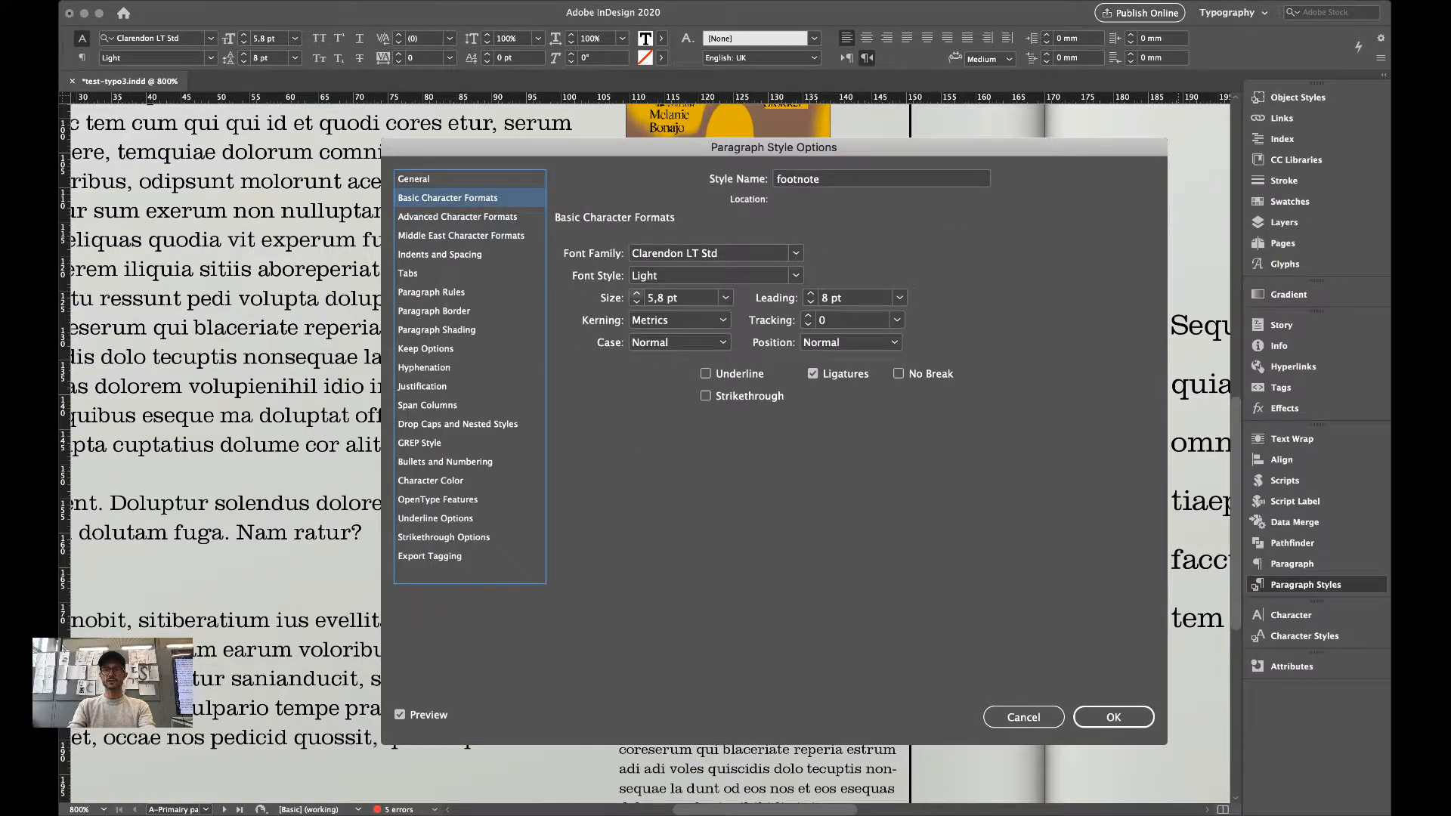
left_click(636, 294)
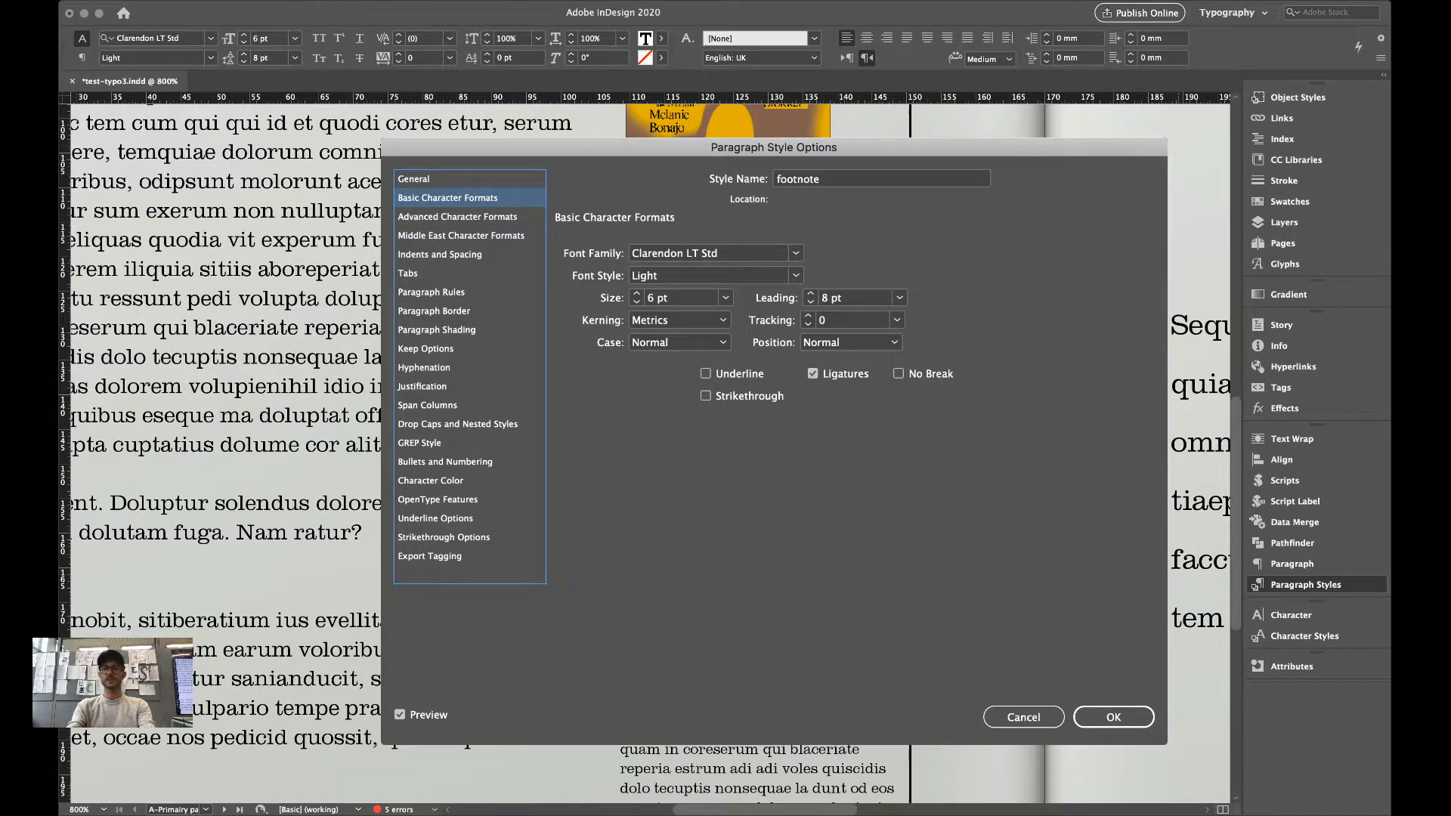
key("super+0")
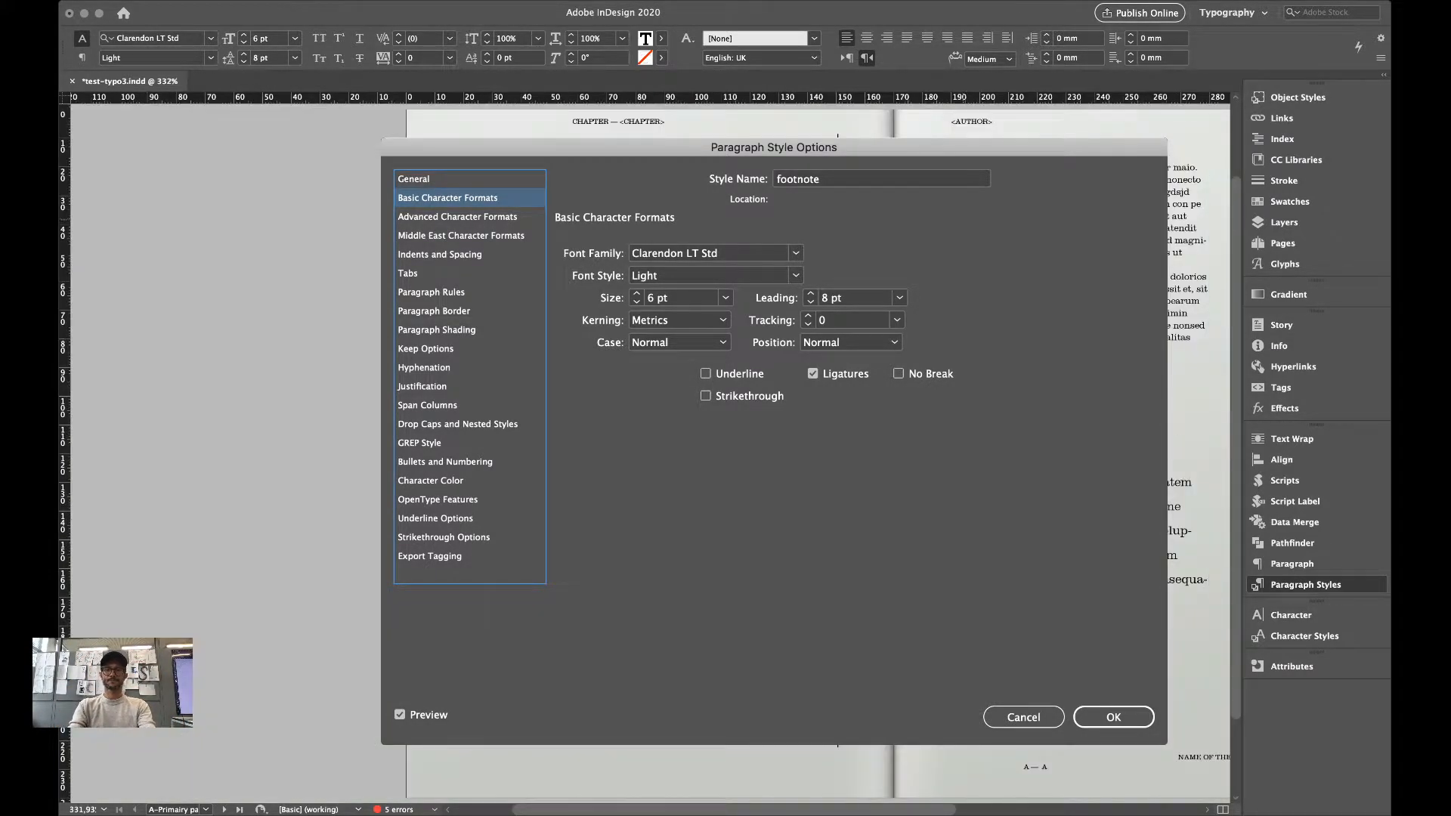
Select the body text frame on the left-hand page, show the guides and baseline grids, and deselect the frame.
scroll(342, 312, "up", 2)
scroll(343, 312, "right", 3)
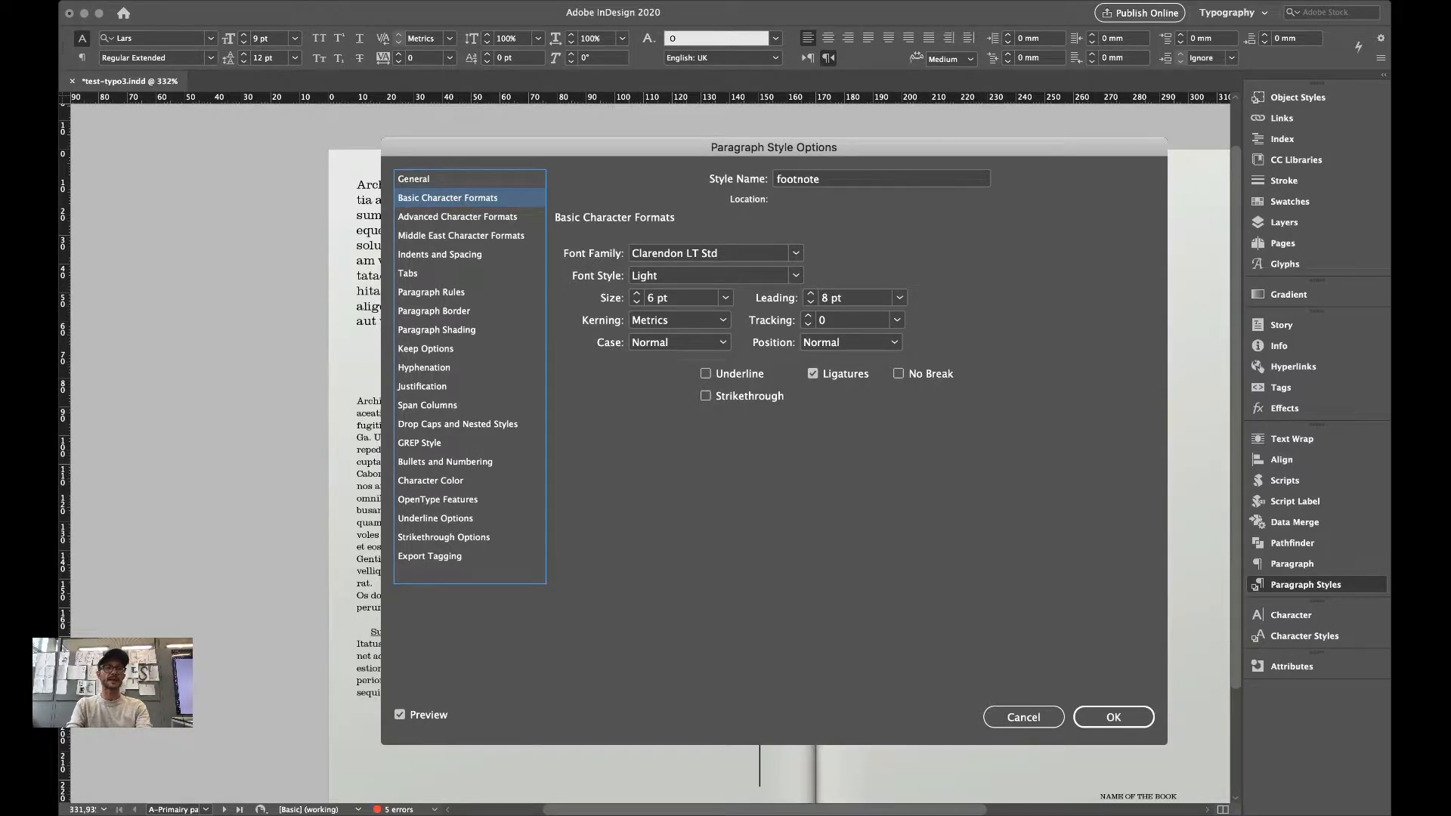
key("v")
left_click(438, 448)
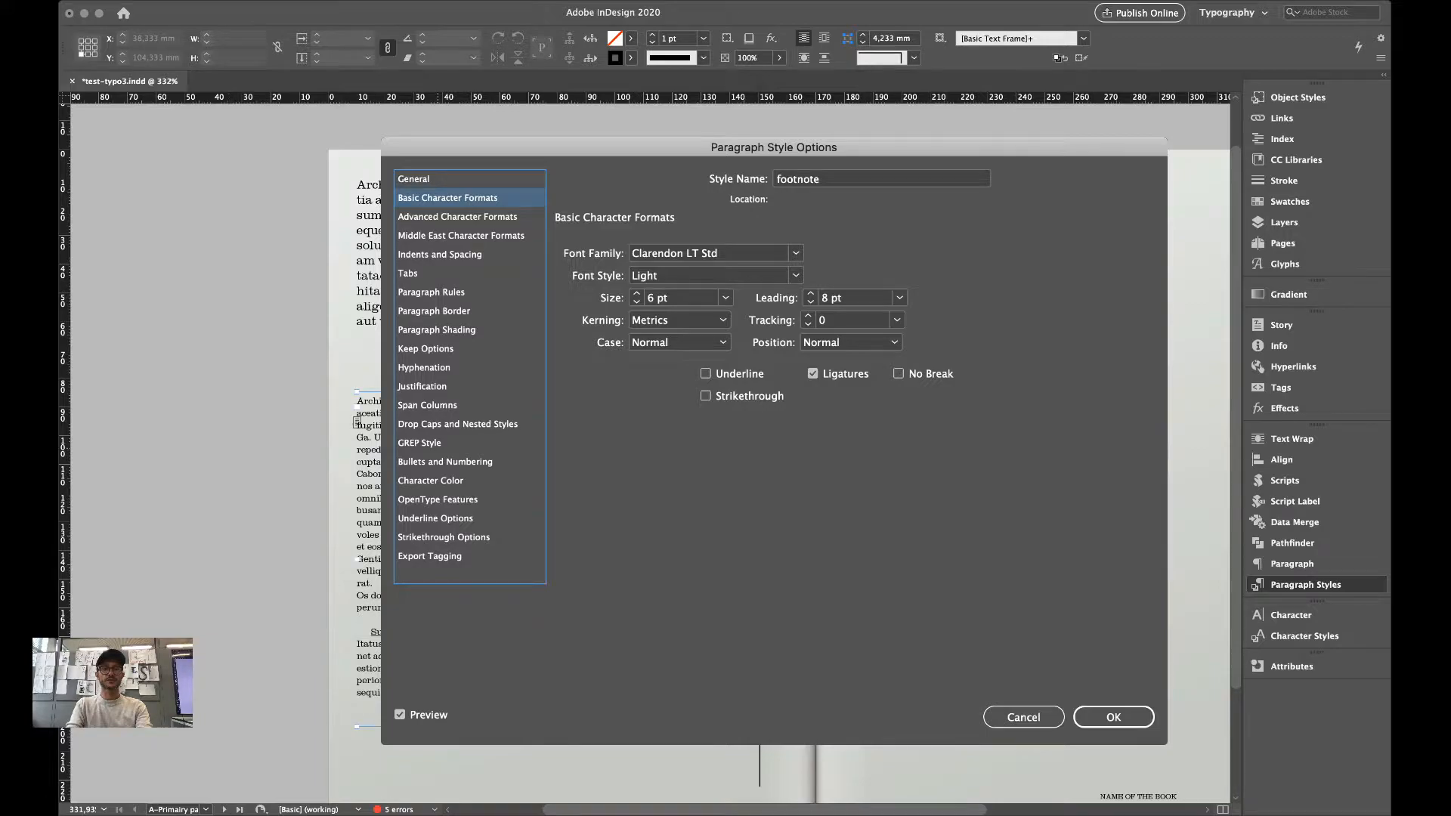
key("w")
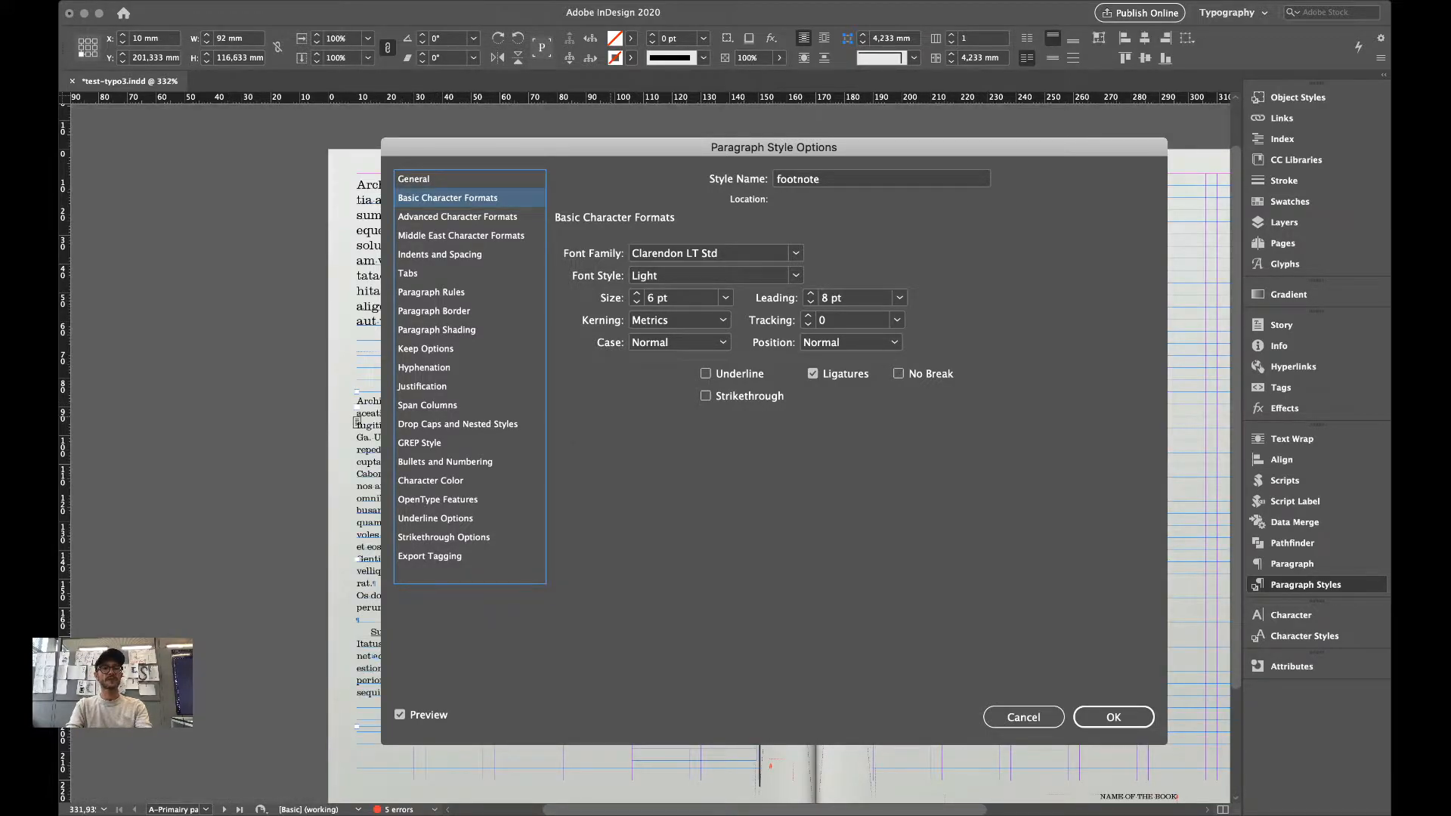
left_click(597, 269)
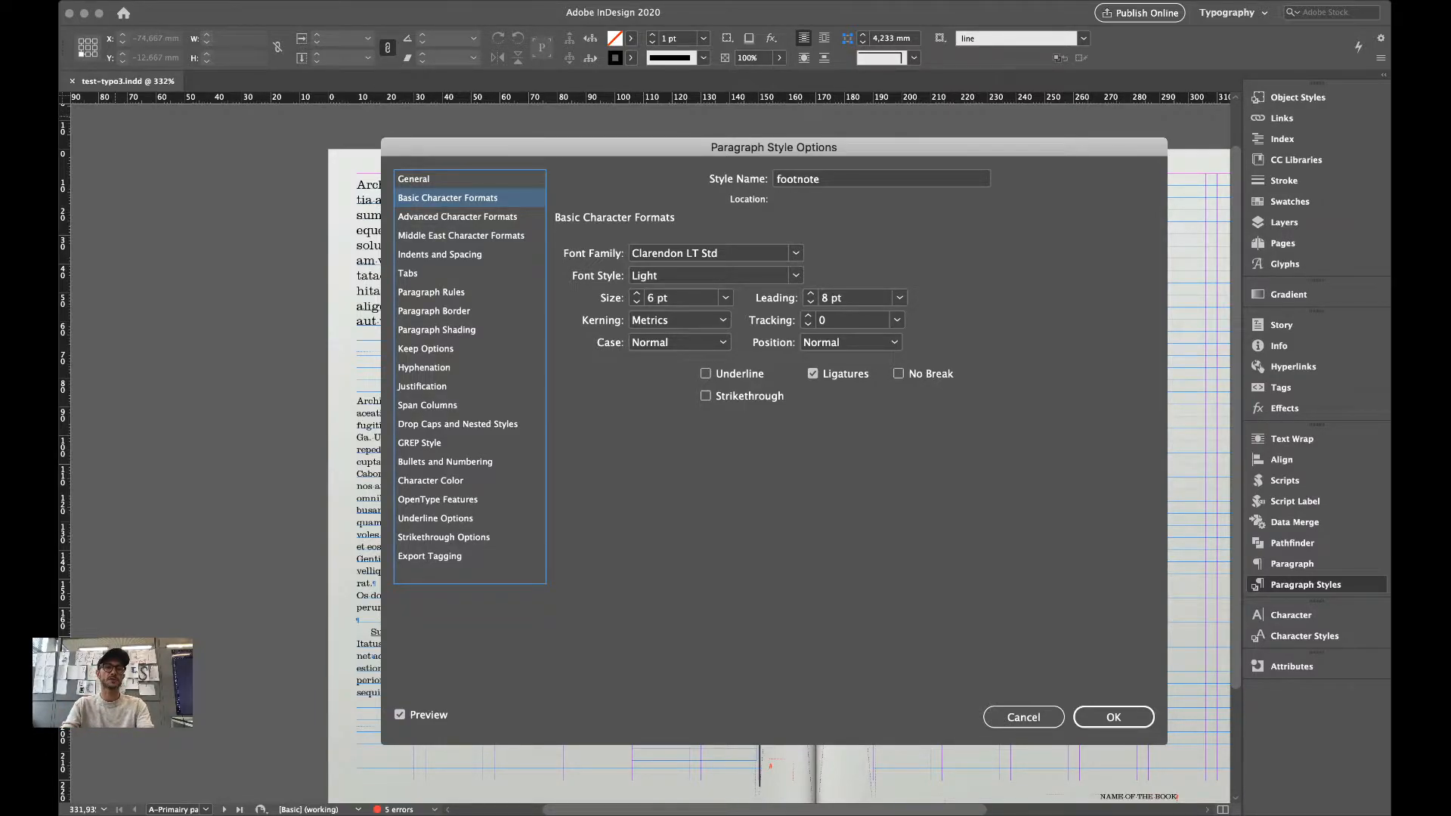
Examine how the intro, footnote and body text frames sit on the baseline grids and column guides of the spread.
scroll(359, 238, "right", 3)
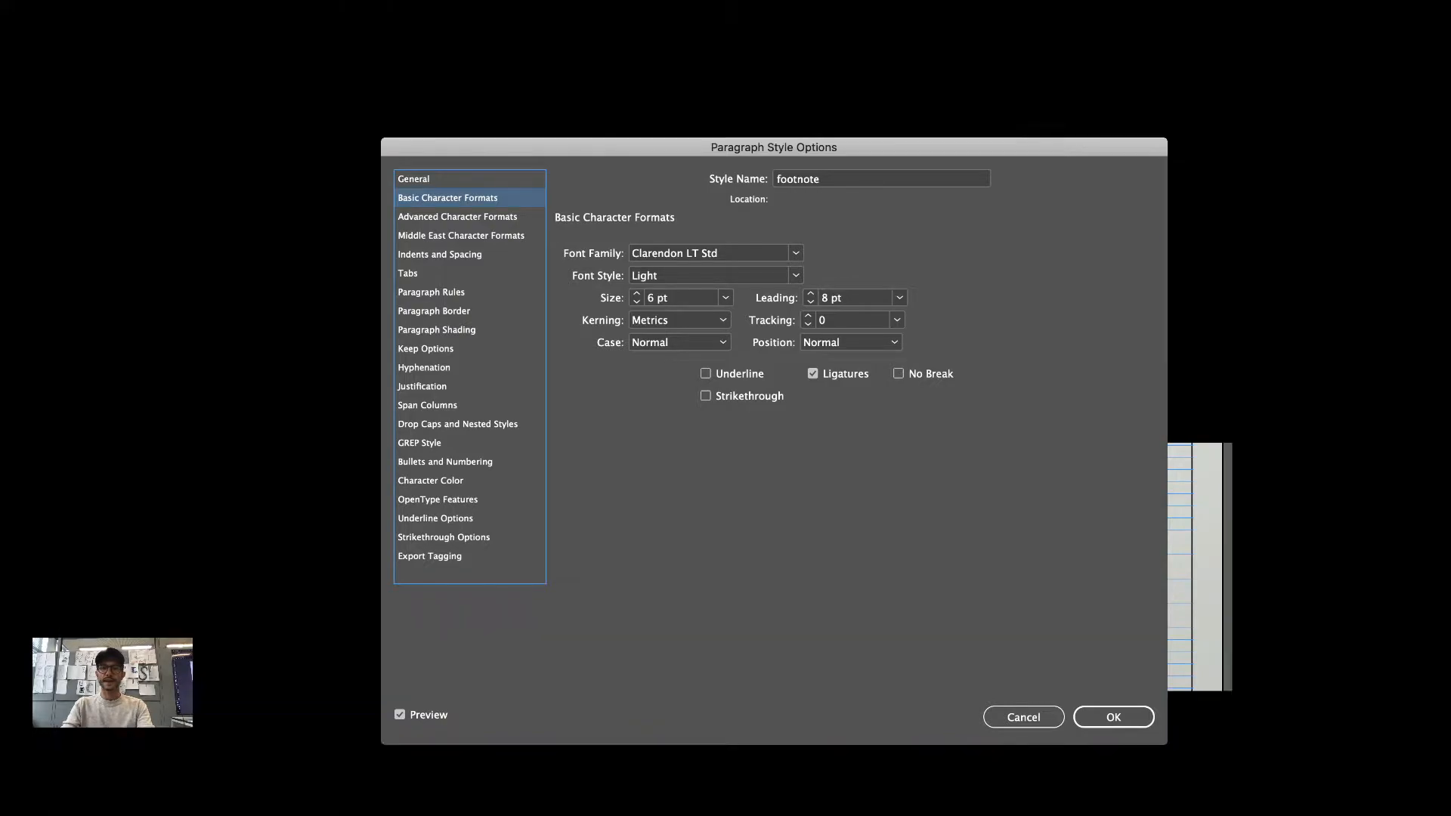
left_click(359, 235)
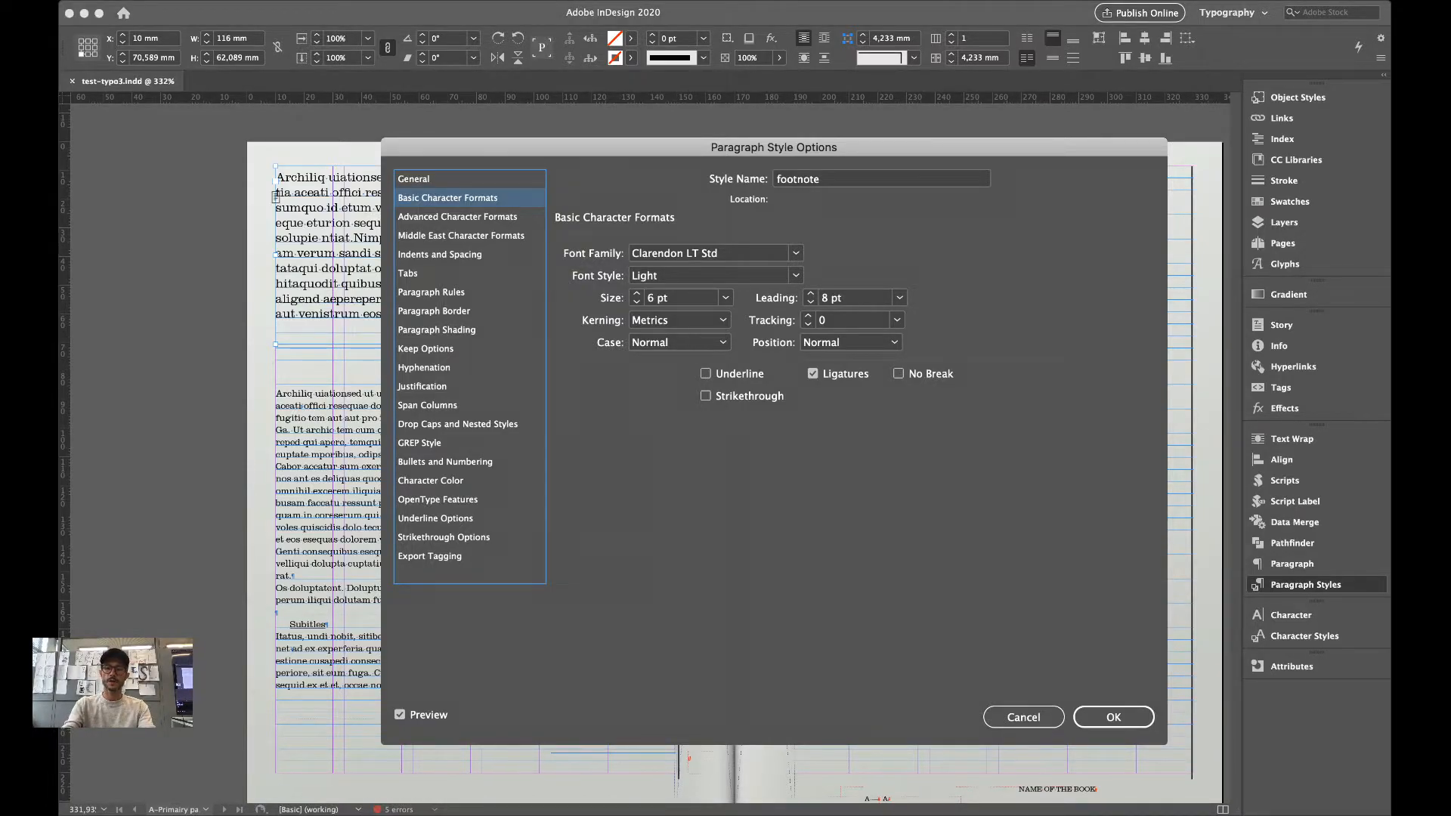
key("Return")
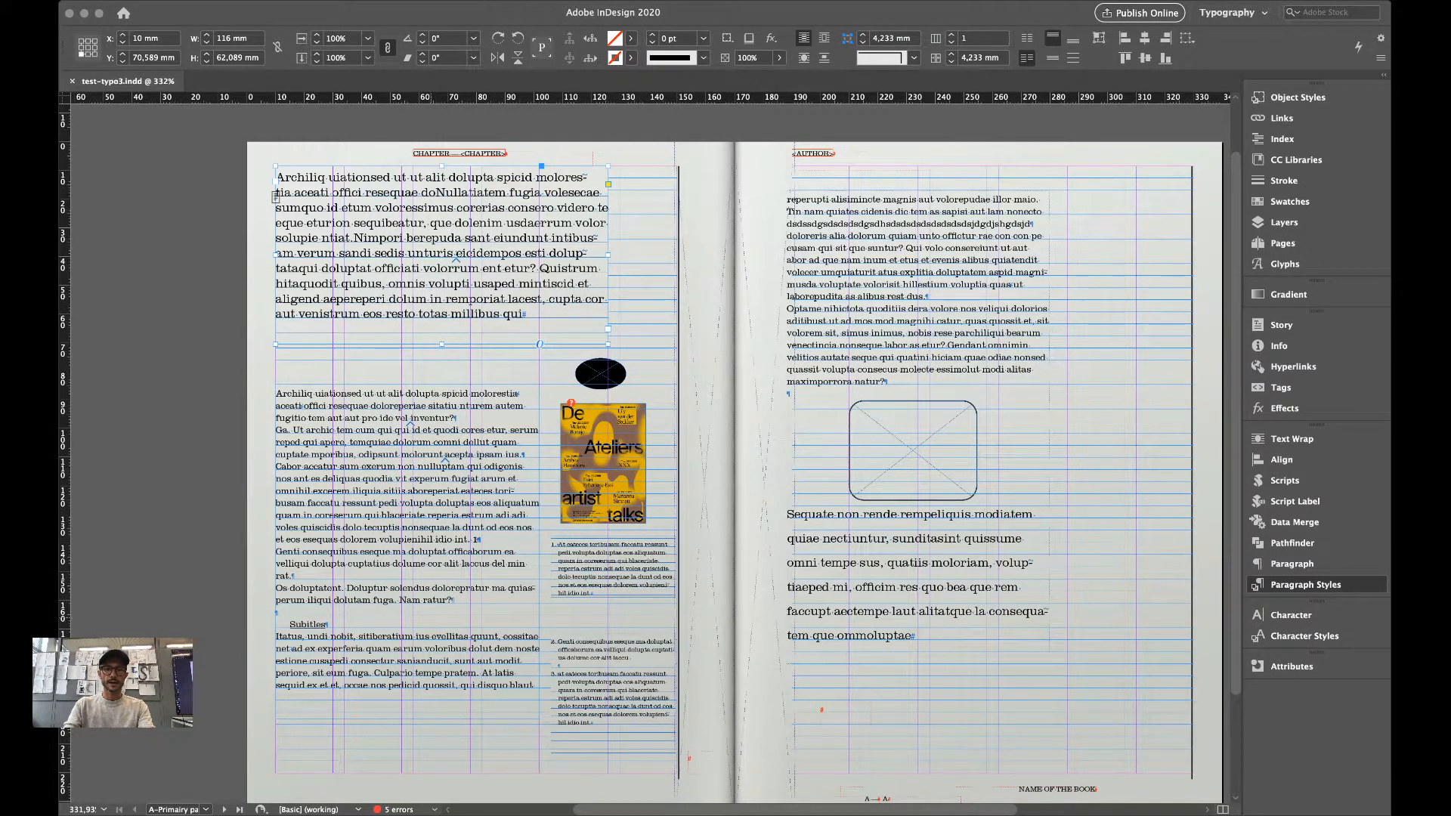
left_click(636, 587)
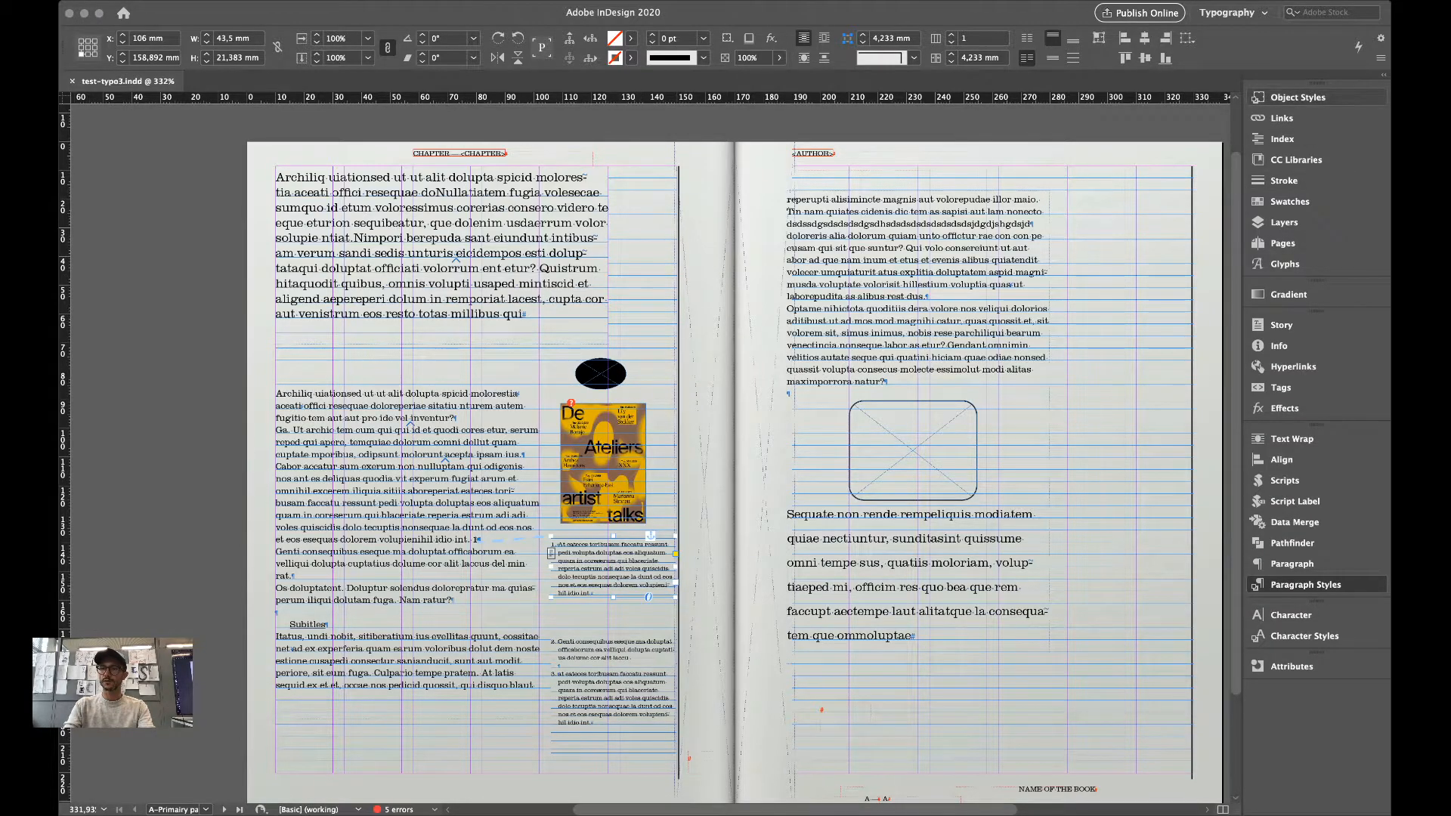
left_click(1297, 98)
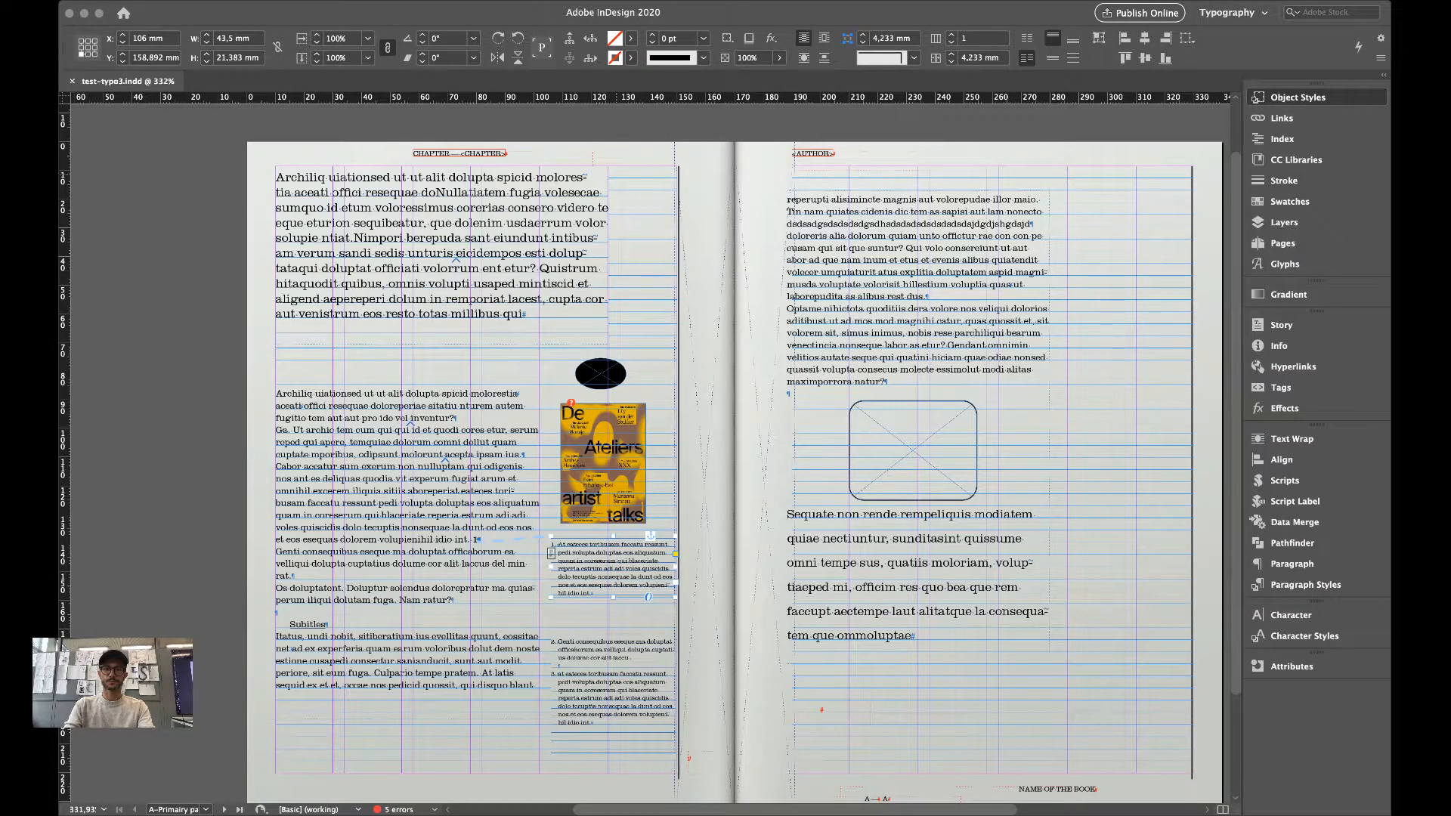
left_click(666, 145)
scroll(674, 146, "right", 5)
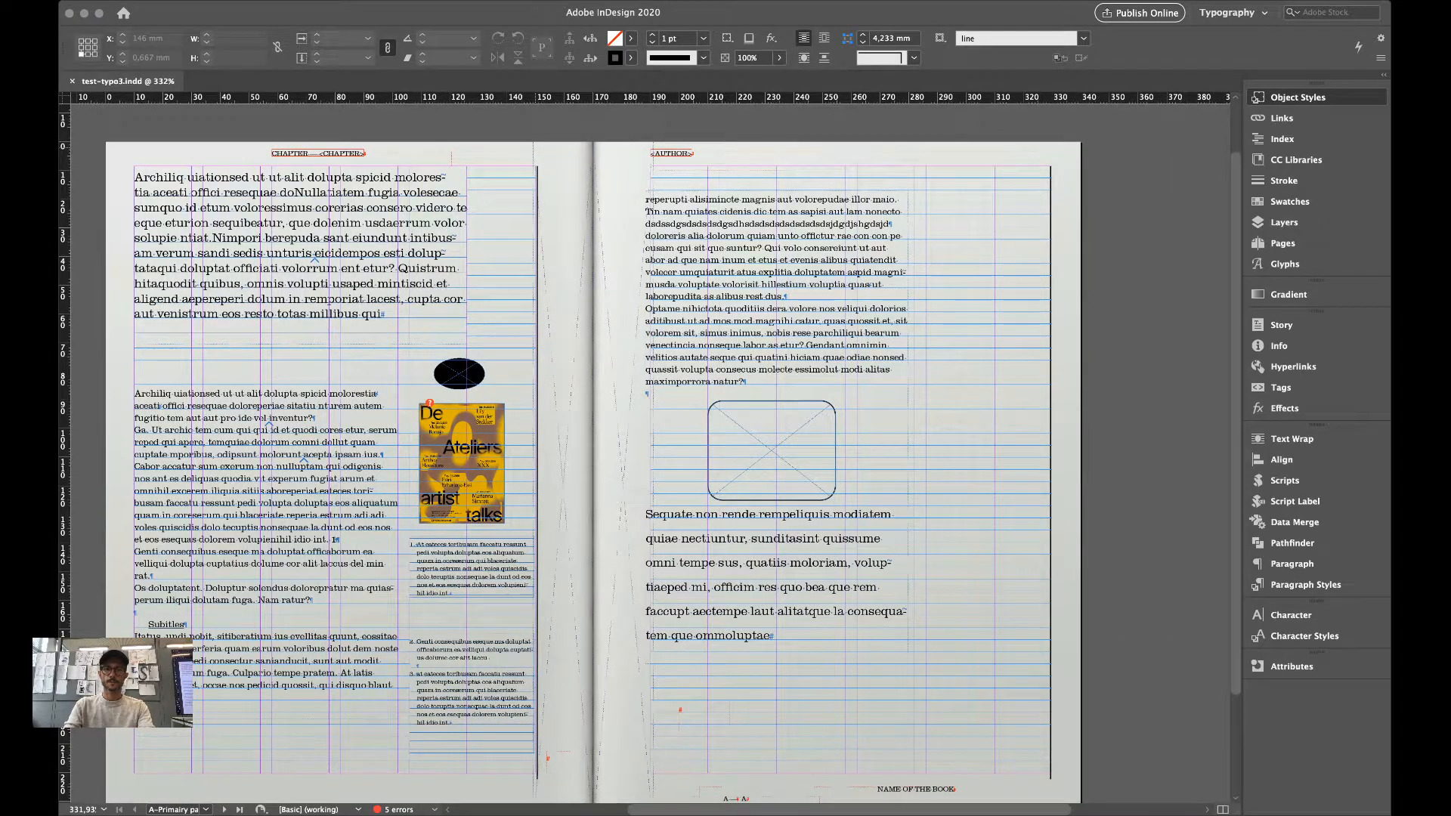
scroll(650, 453, "left", 1)
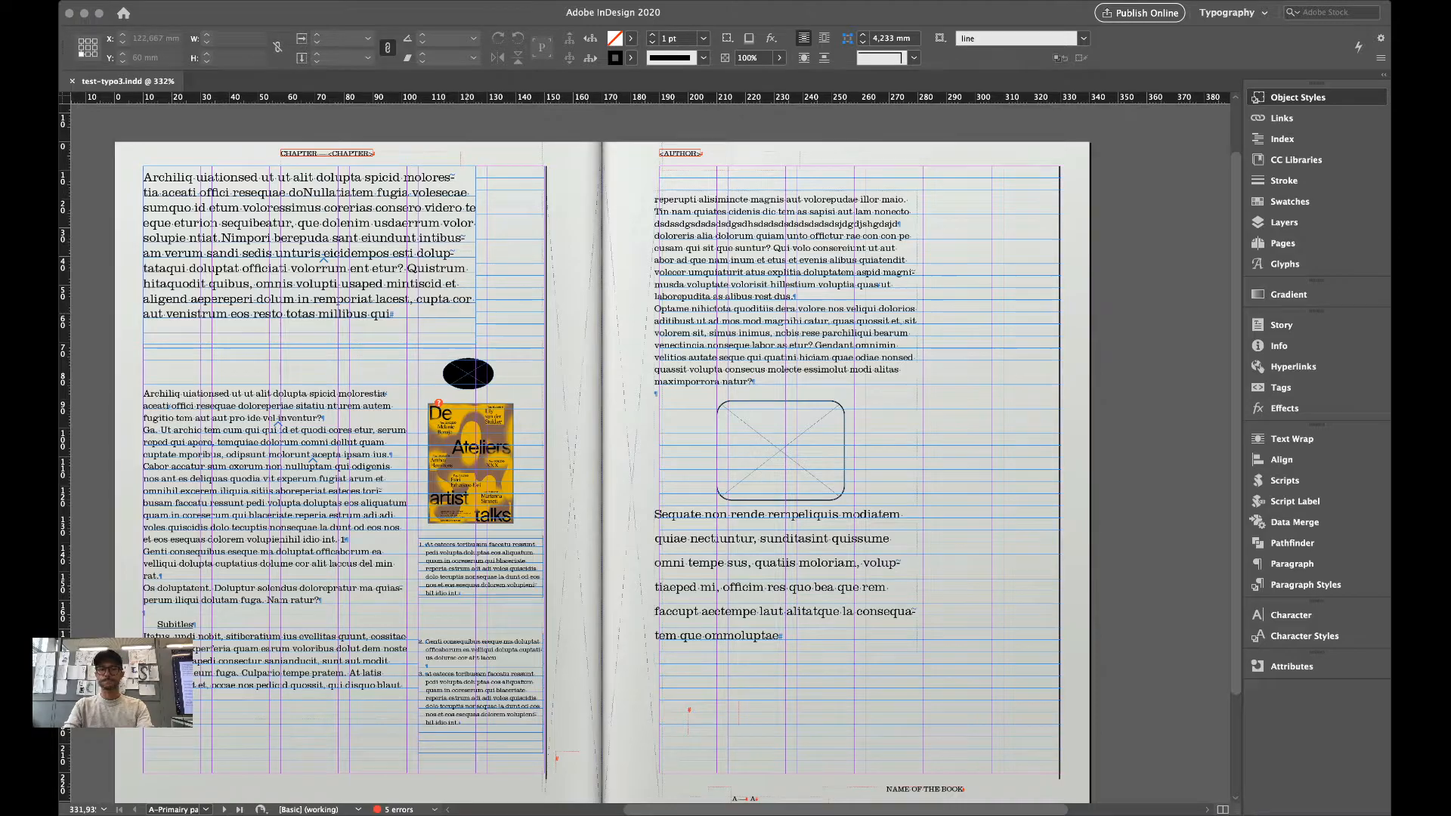
left_click_drag(121, 371, 609, 681)
left_click(610, 680)
key("super+alt+2")
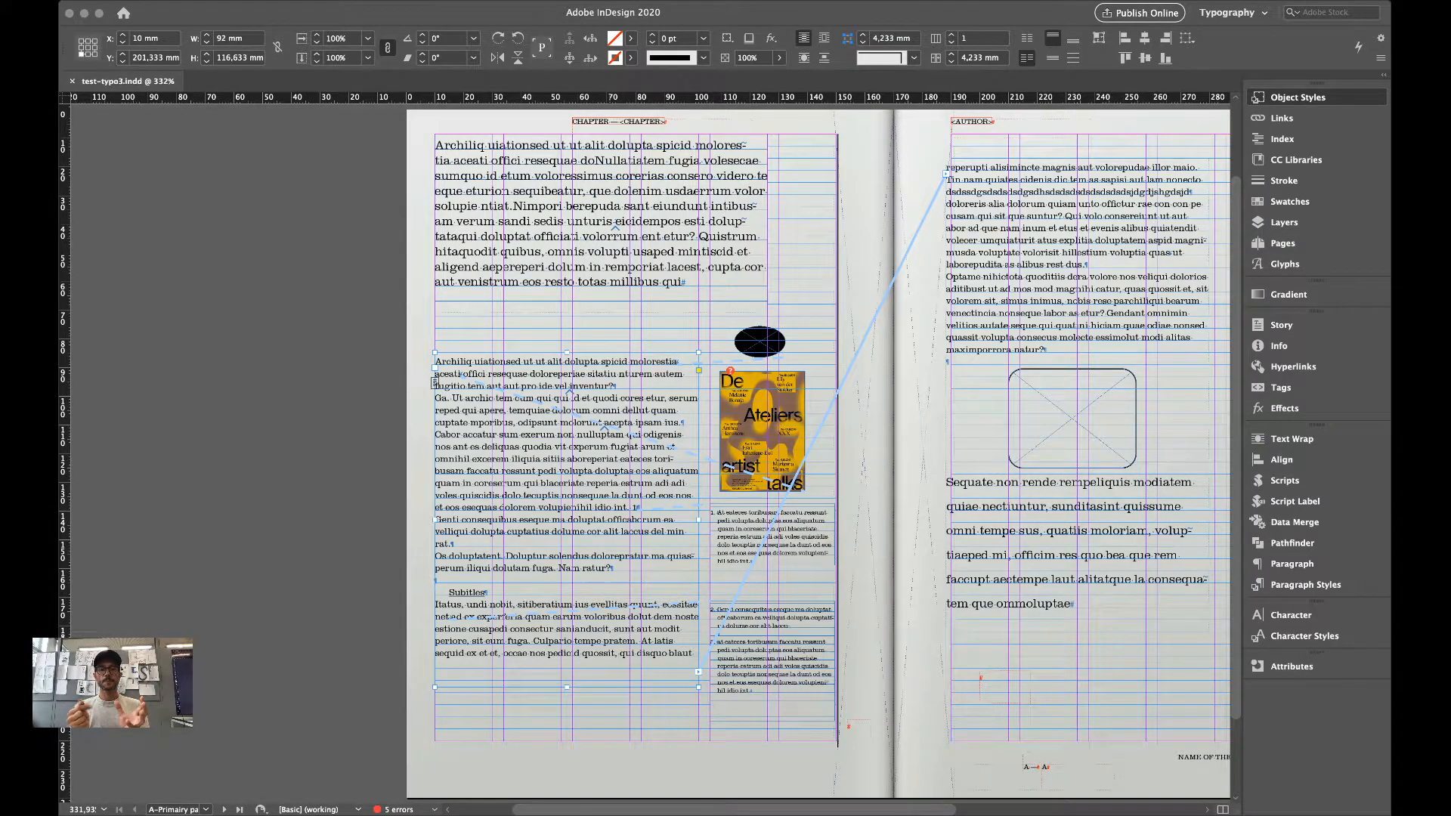
Try a series of alternative typefaces for the base paragraph style, previewing each one across the whole spread.
left_click(369, 539)
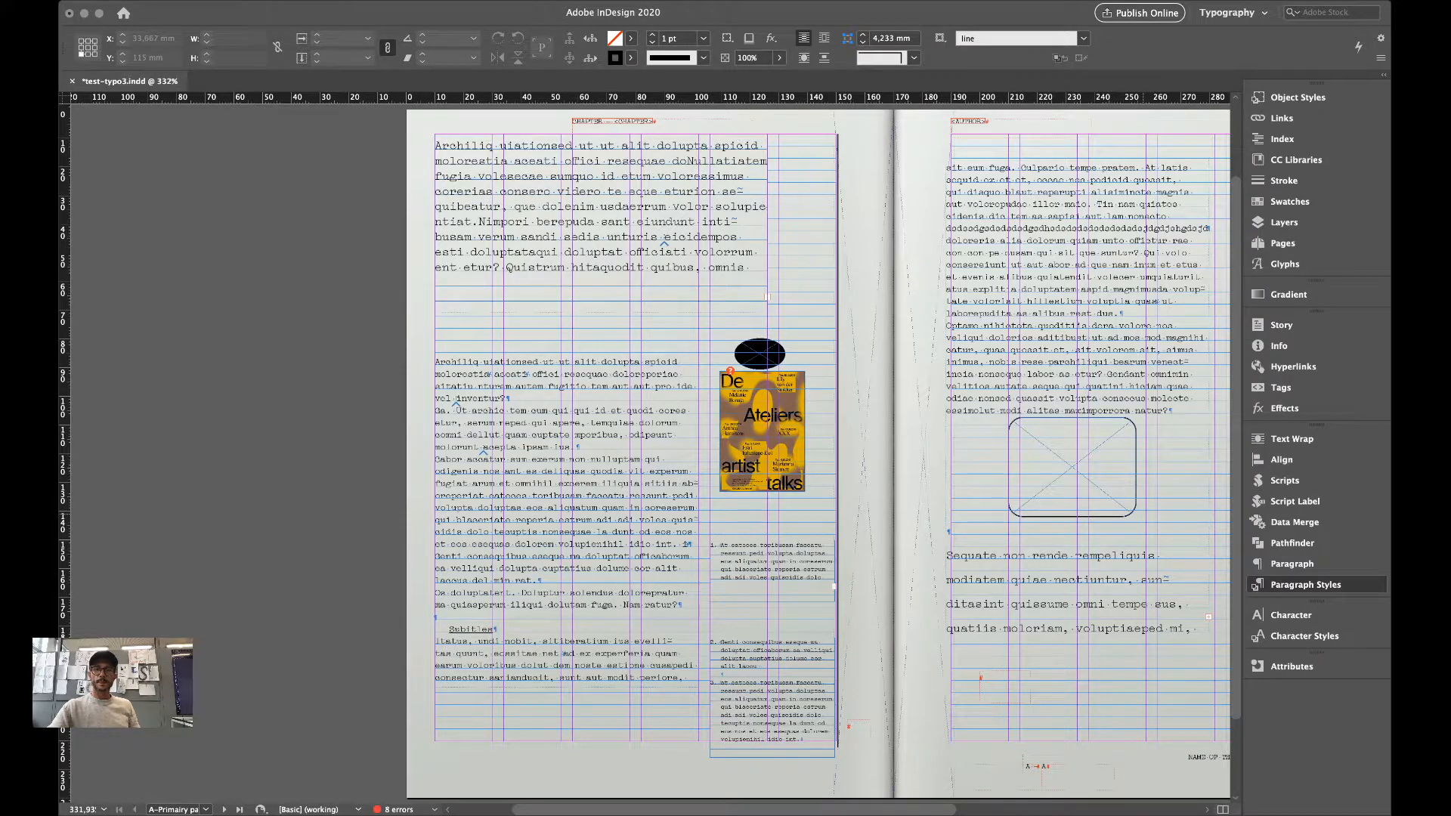
key("super+z")
key("super+z")
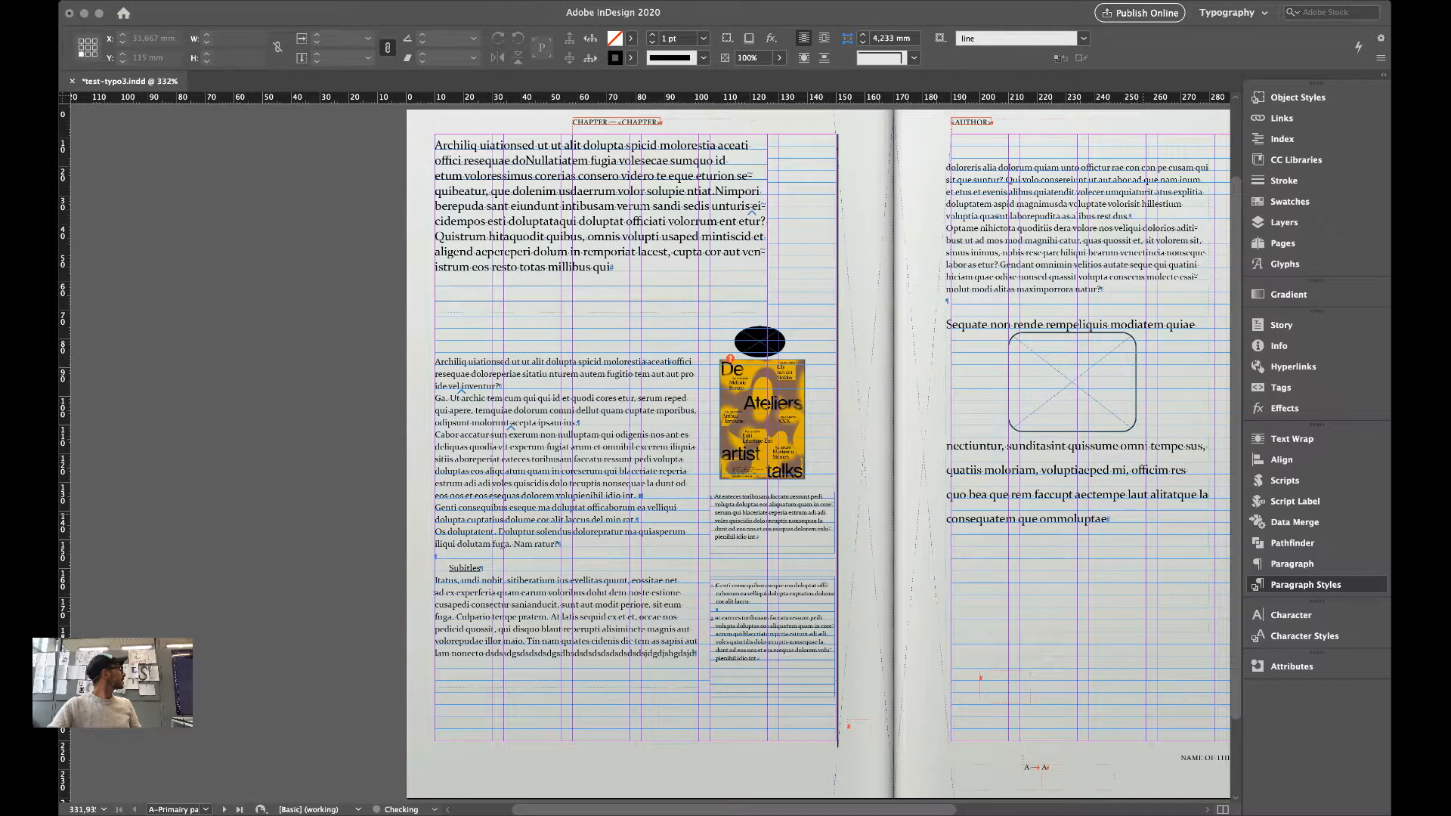
key("super+z")
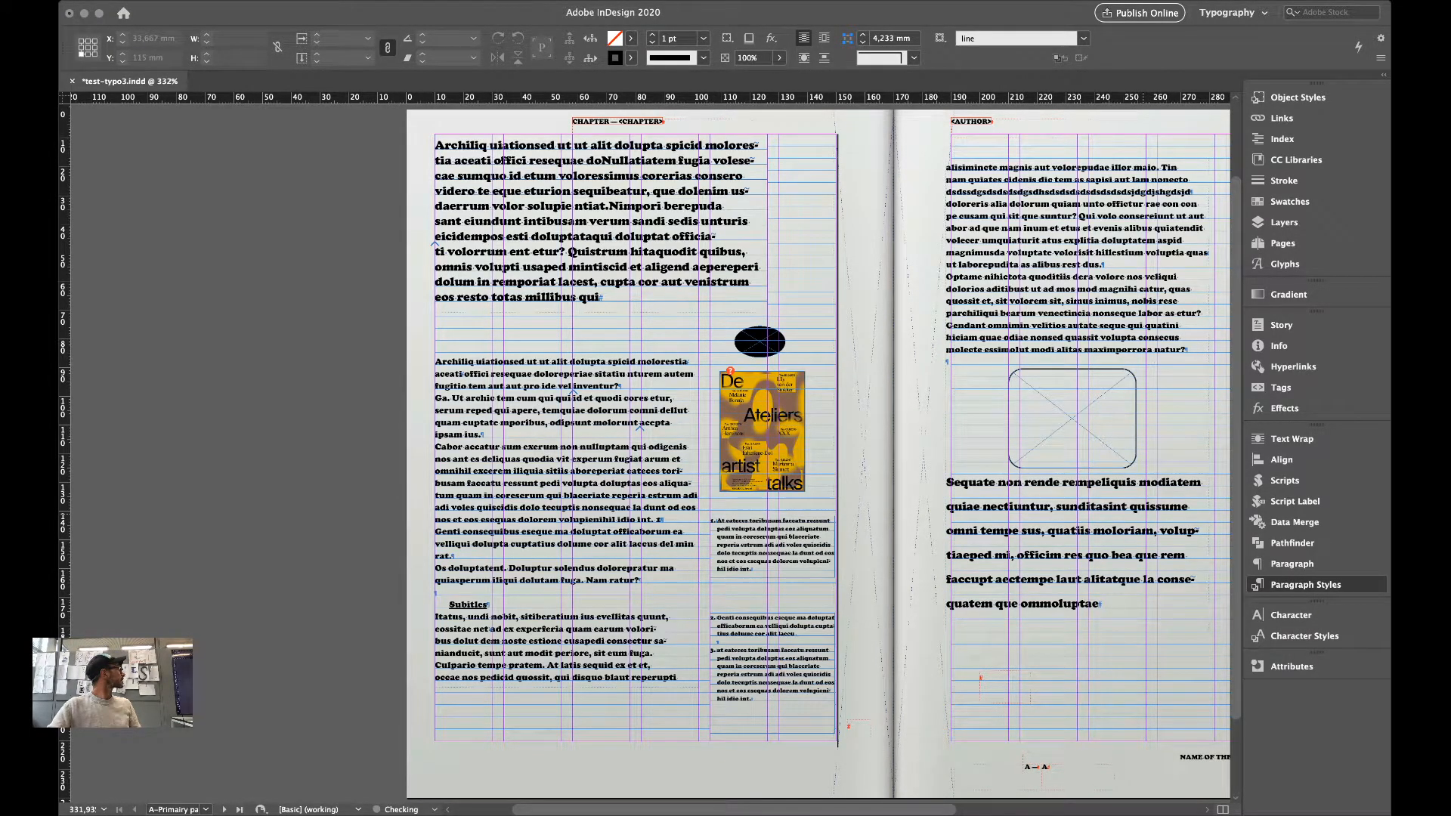
key("super+z")
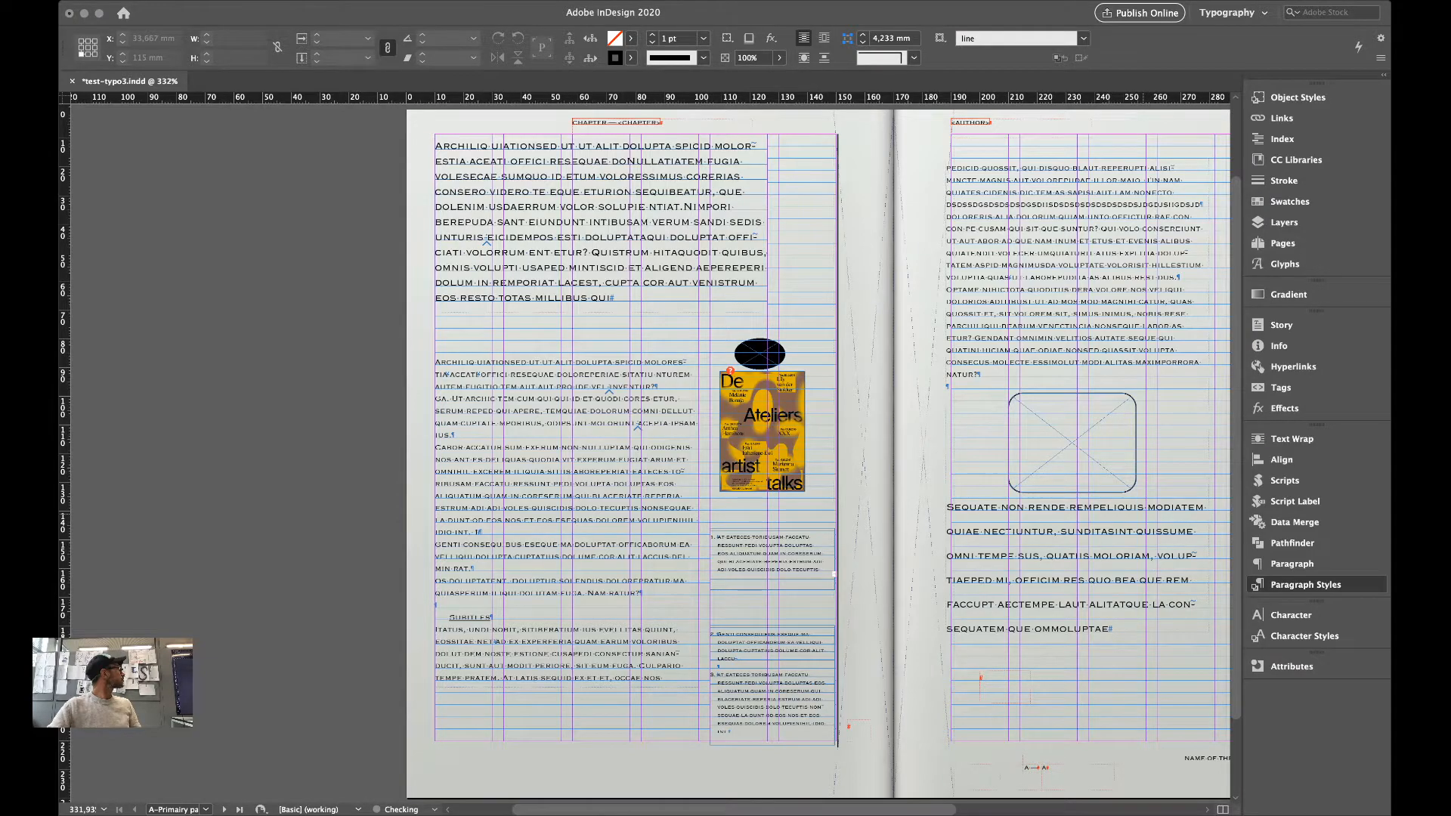
key("super+z")
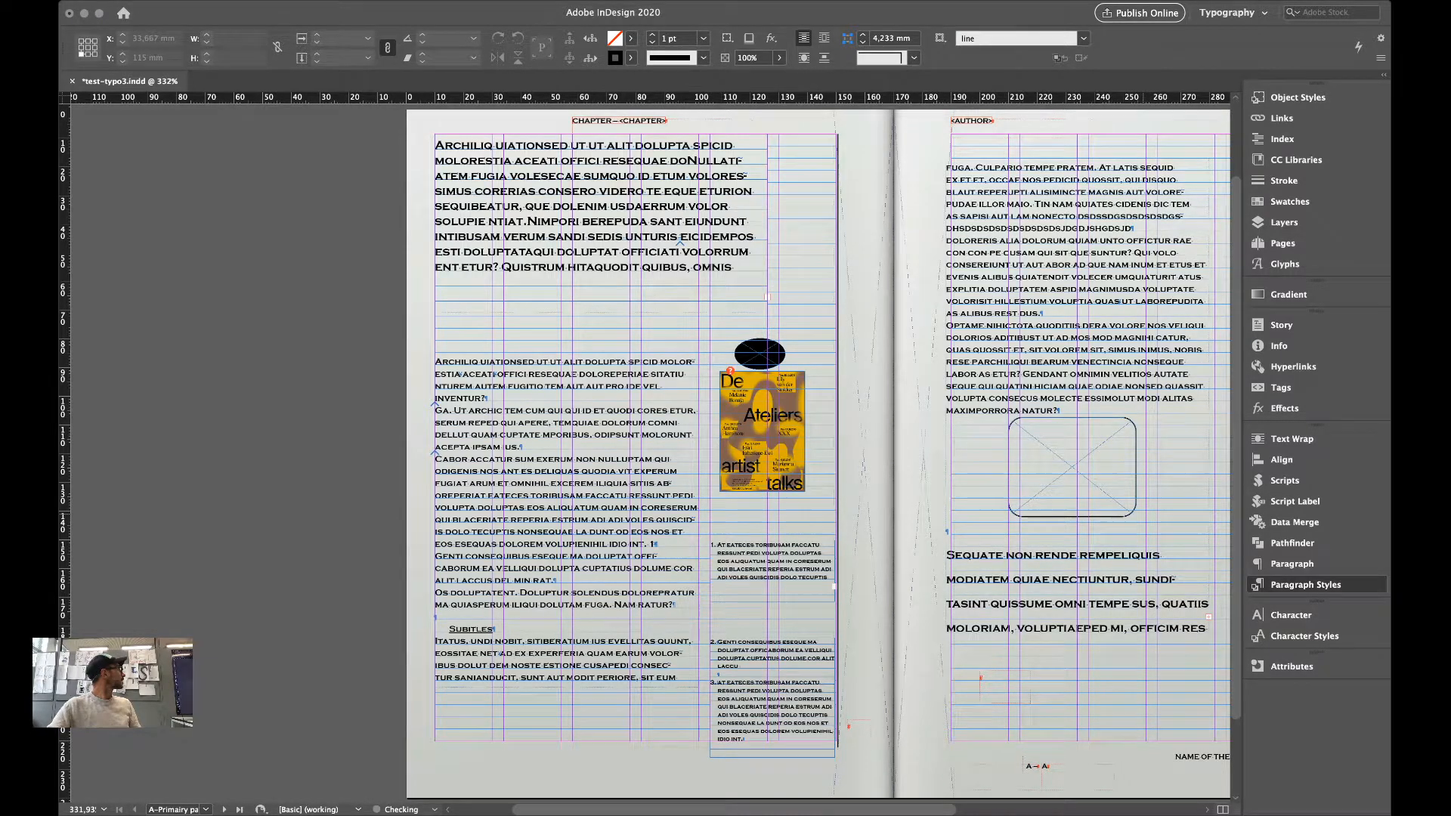
key("super+z")
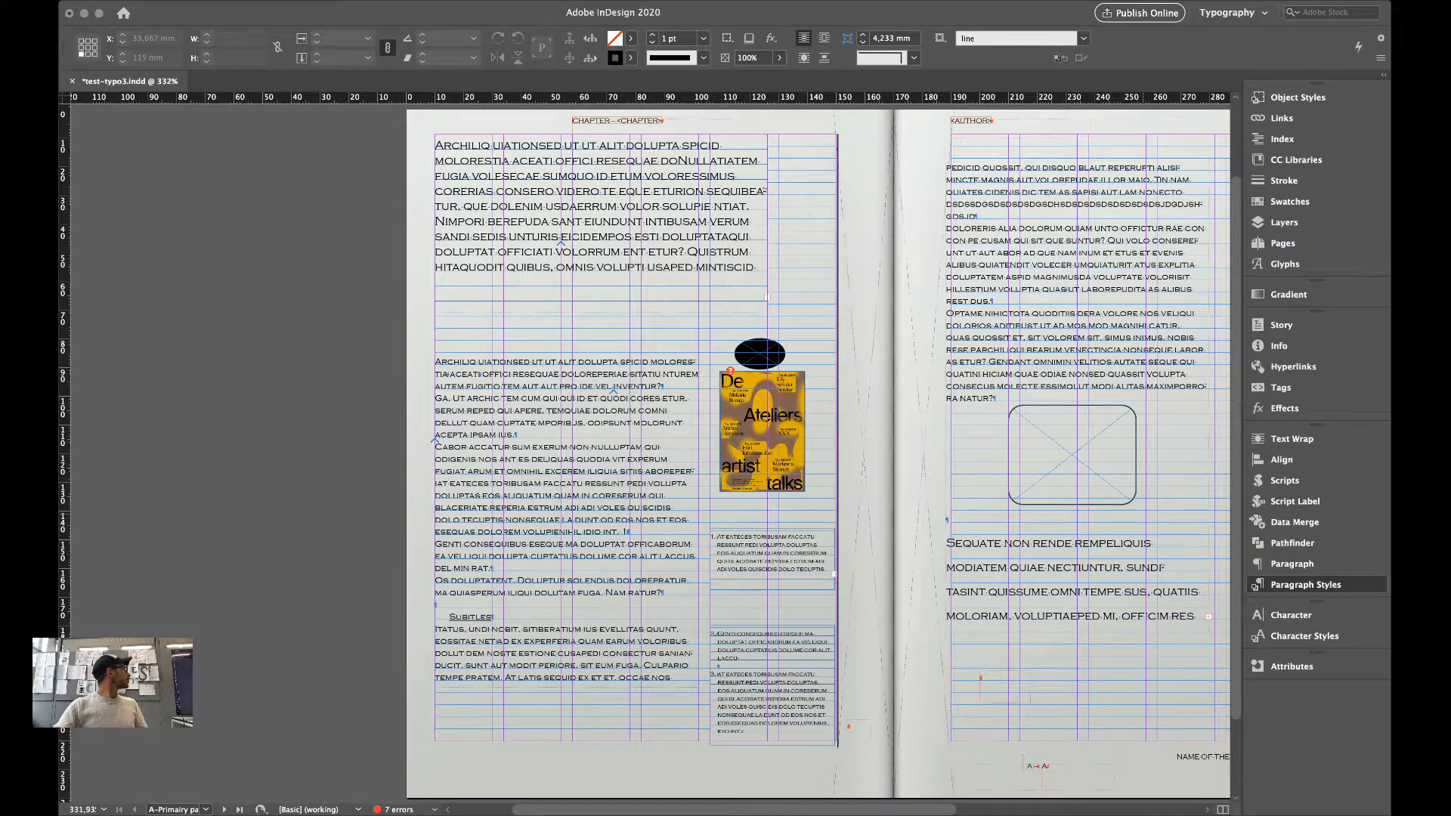
key("Down")
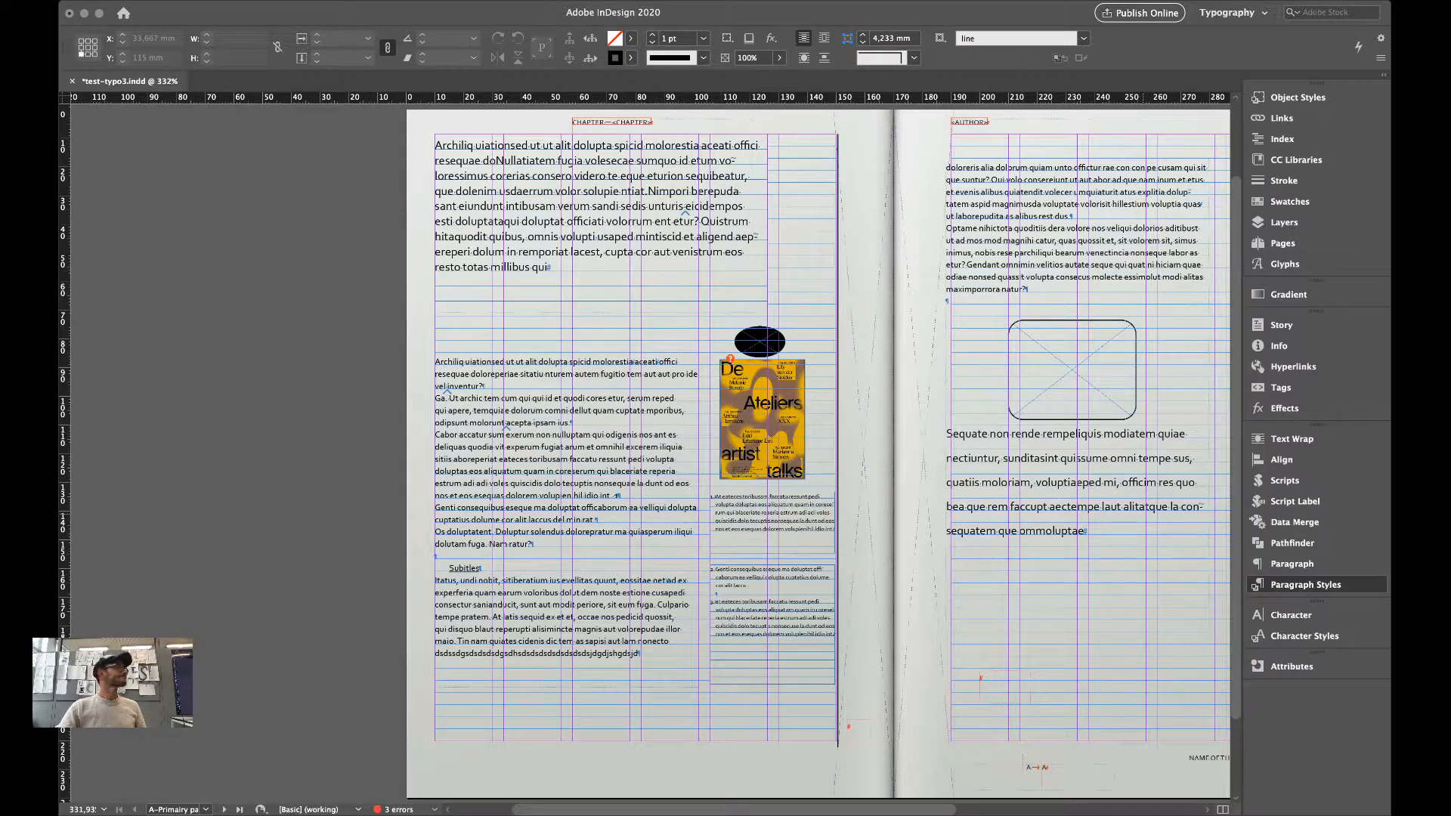
key("Down")
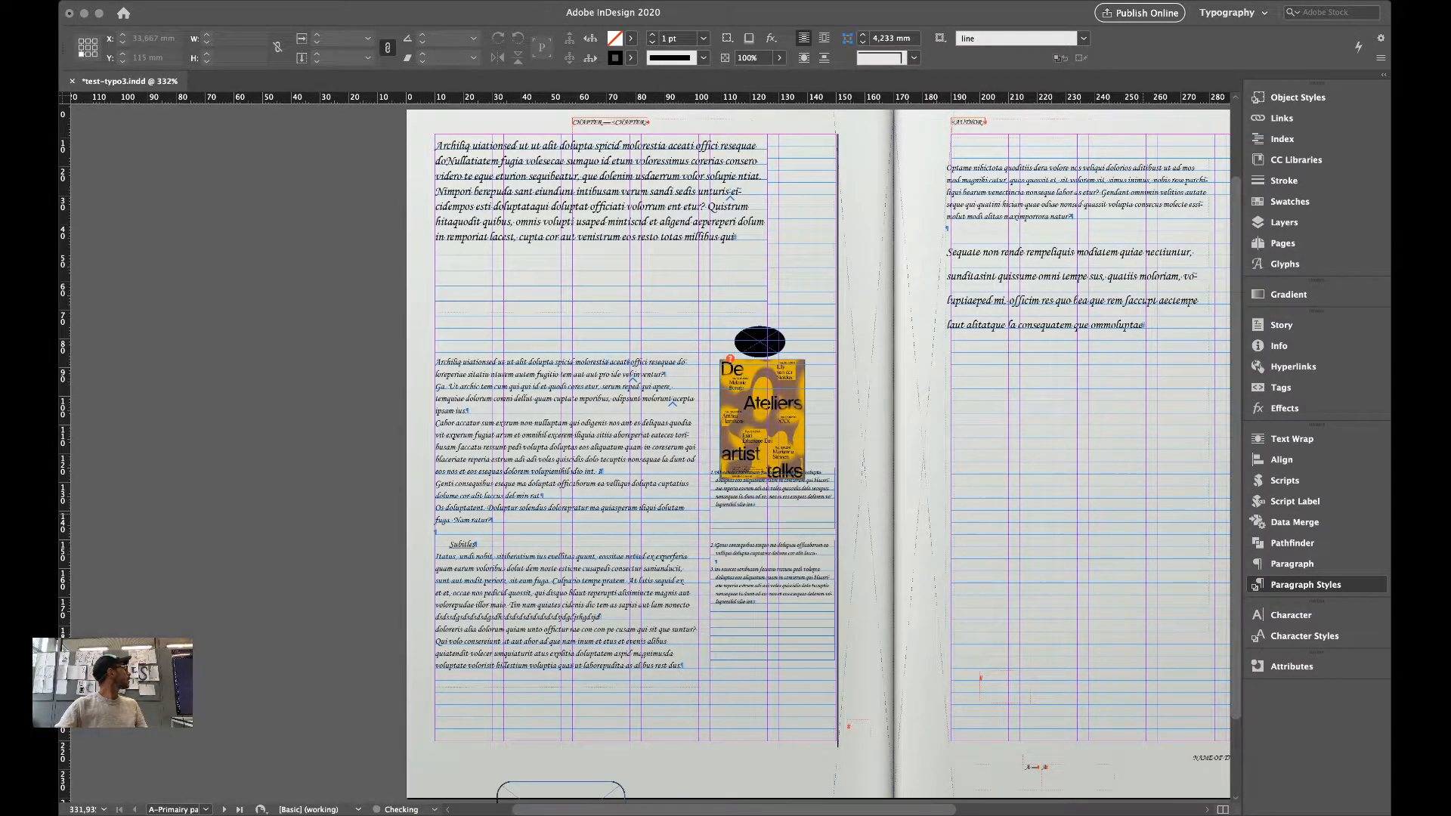
key("Down")
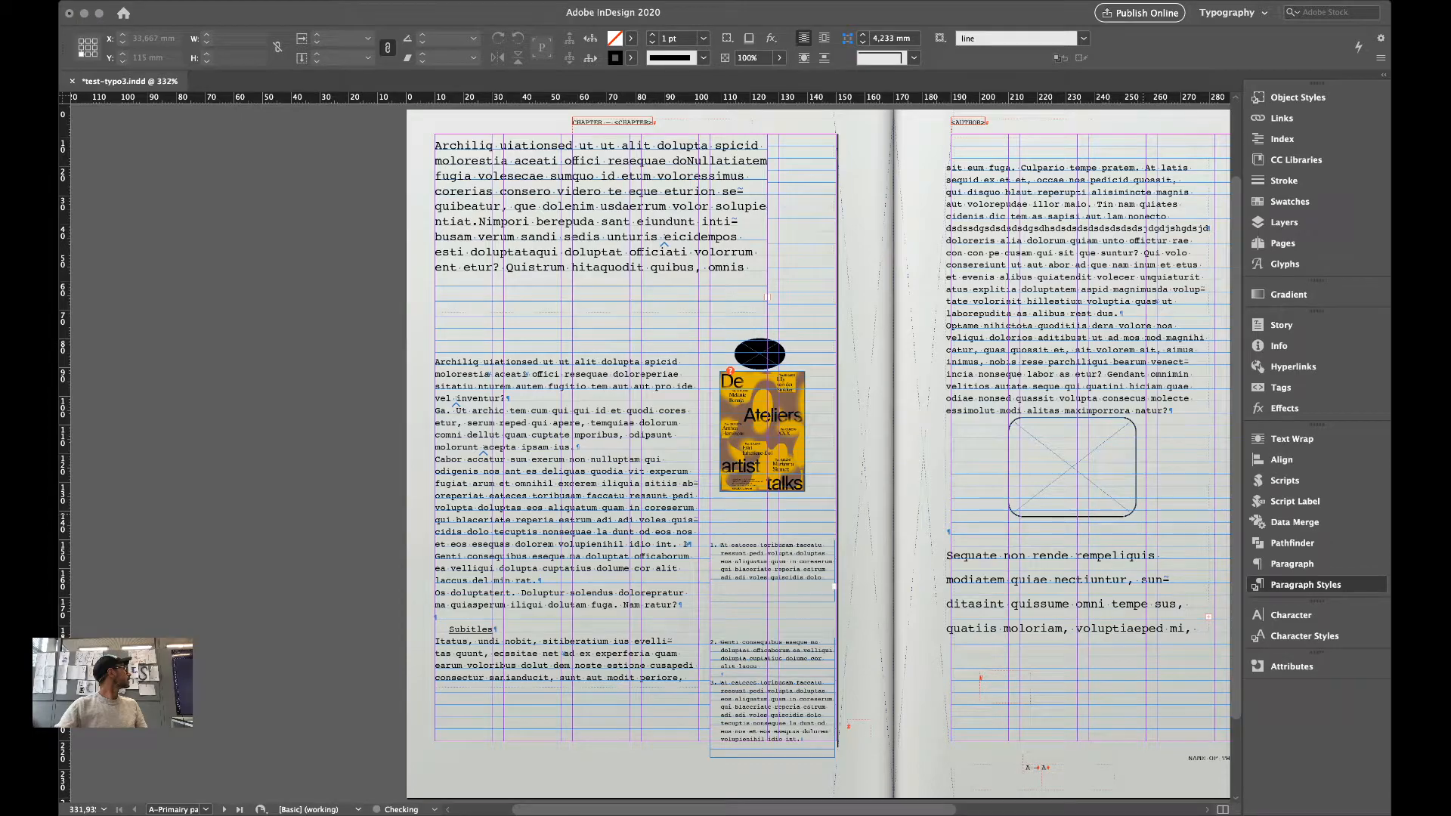
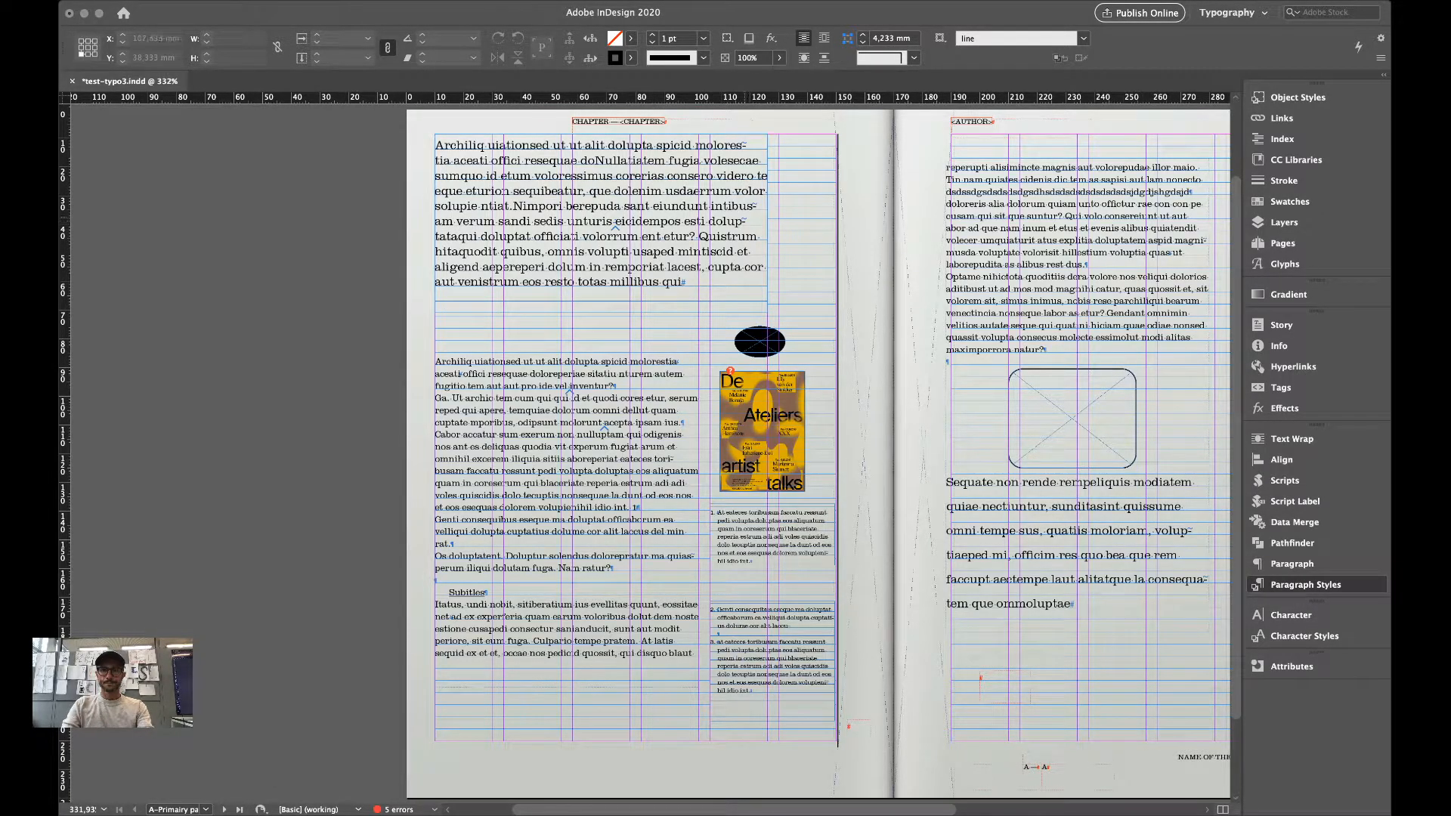
Draw an upright rectangular frame about 29 × 70 mm beside the text column on the right-hand page and fill it black.
scroll(818, 453, "right", 5)
scroll(818, 453, "right", 3)
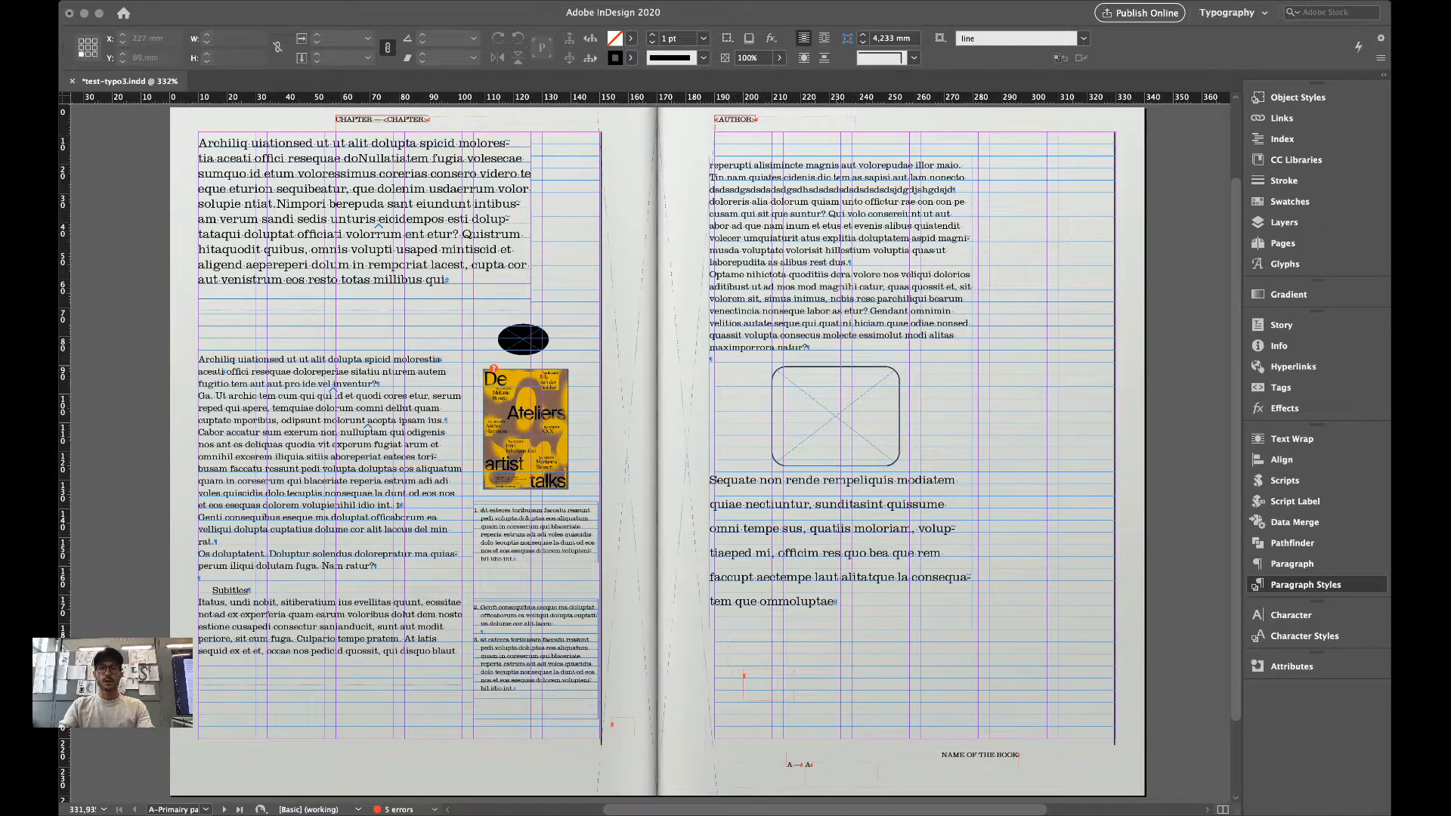
scroll(650, 453, "right", 3)
scroll(650, 453, "right", 1)
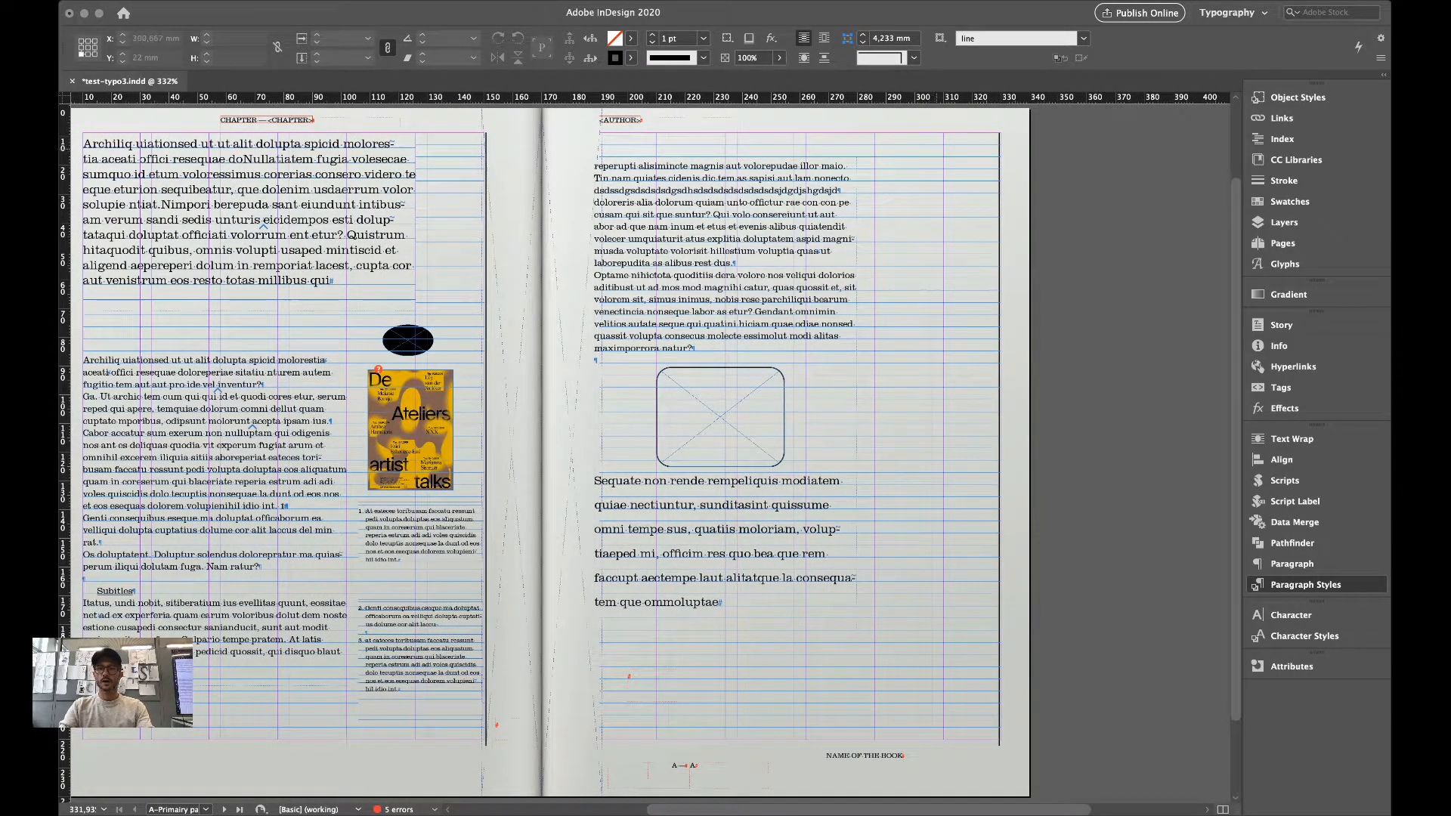
left_click_drag(896, 193, 980, 394)
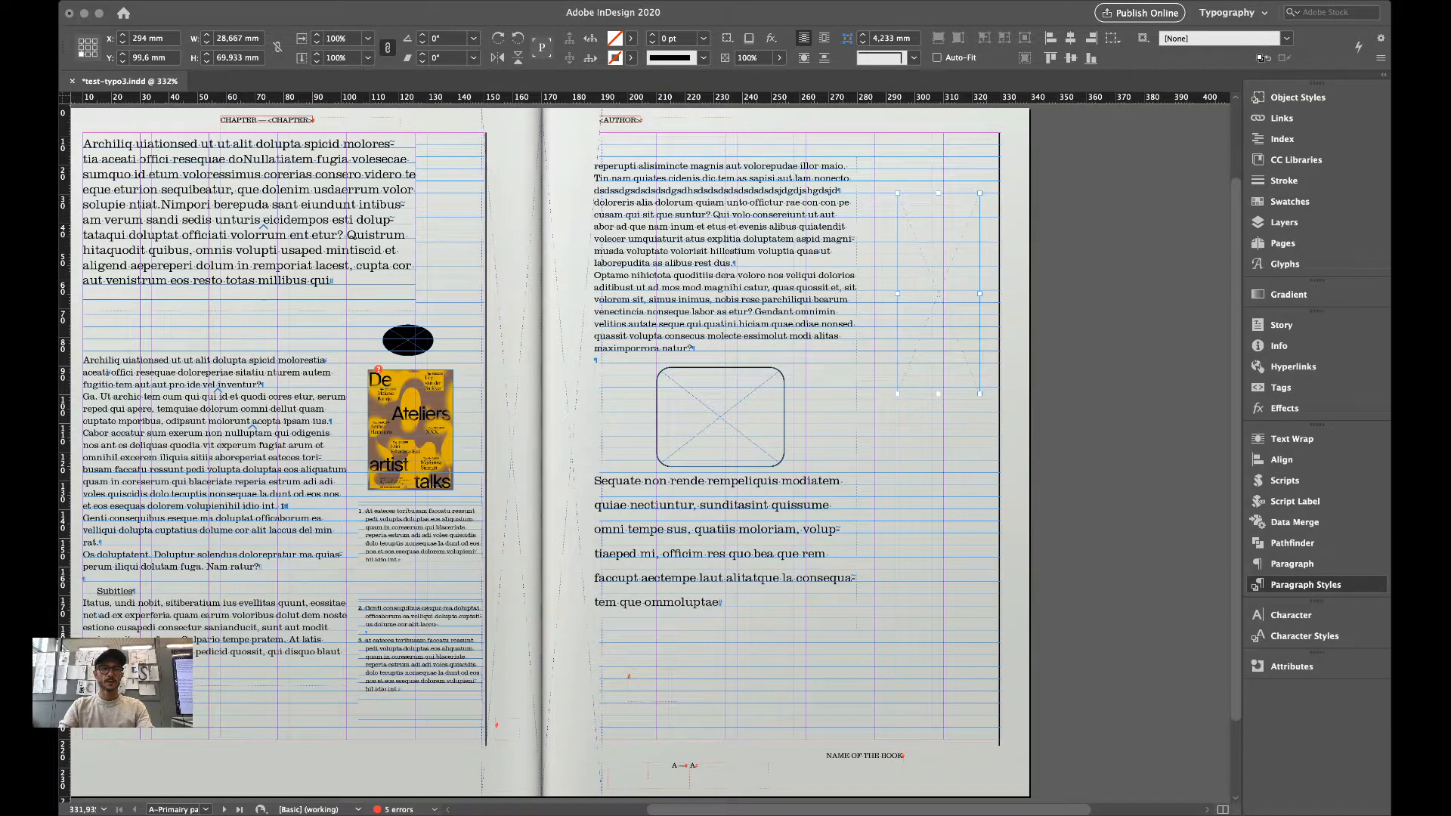
key("d")
key("shift+x")
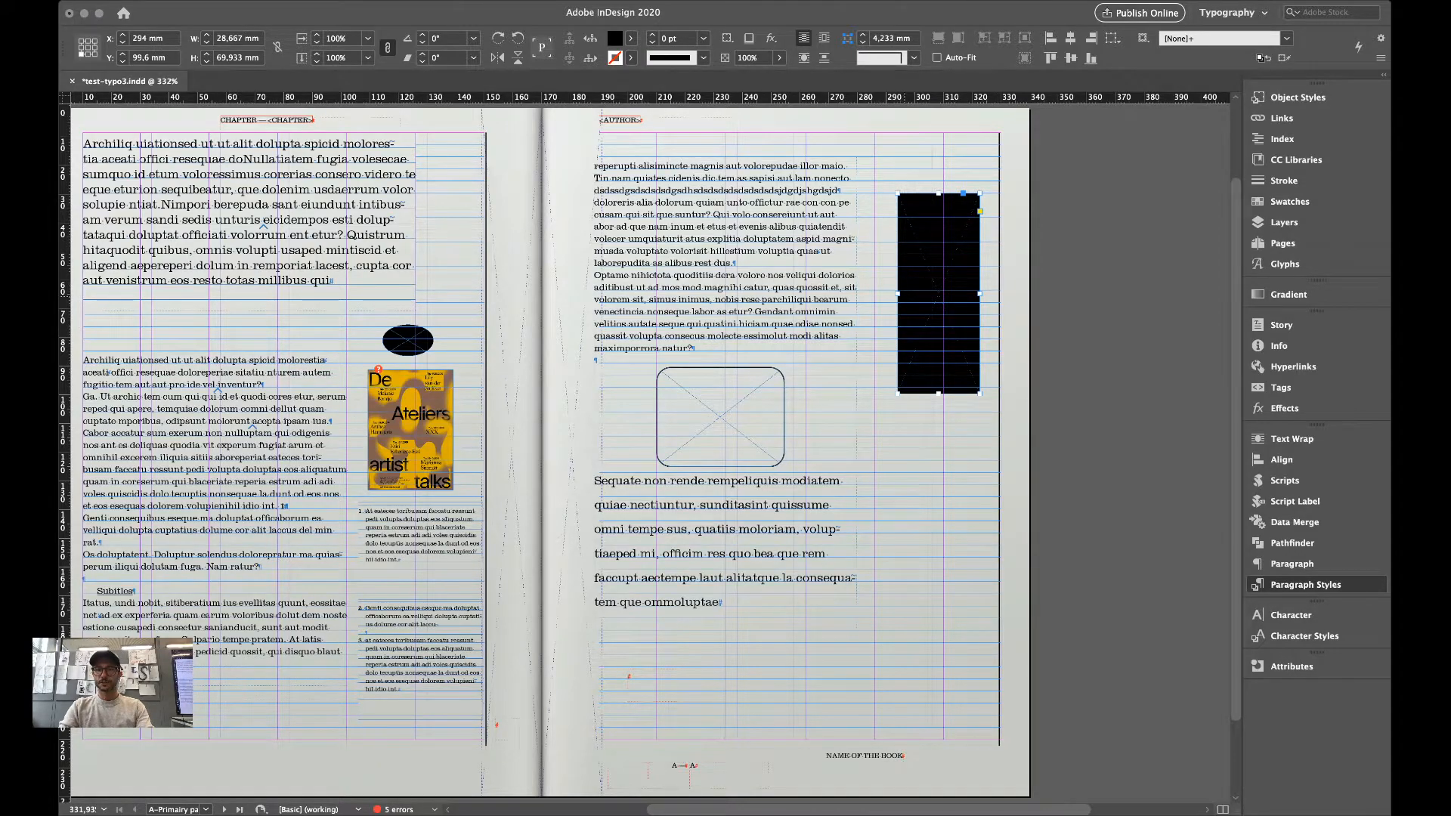
Widen the black frame to about 43 mm across the outer columns and inspect its edges closely against the column guides.
left_click_drag(898, 293, 875, 293)
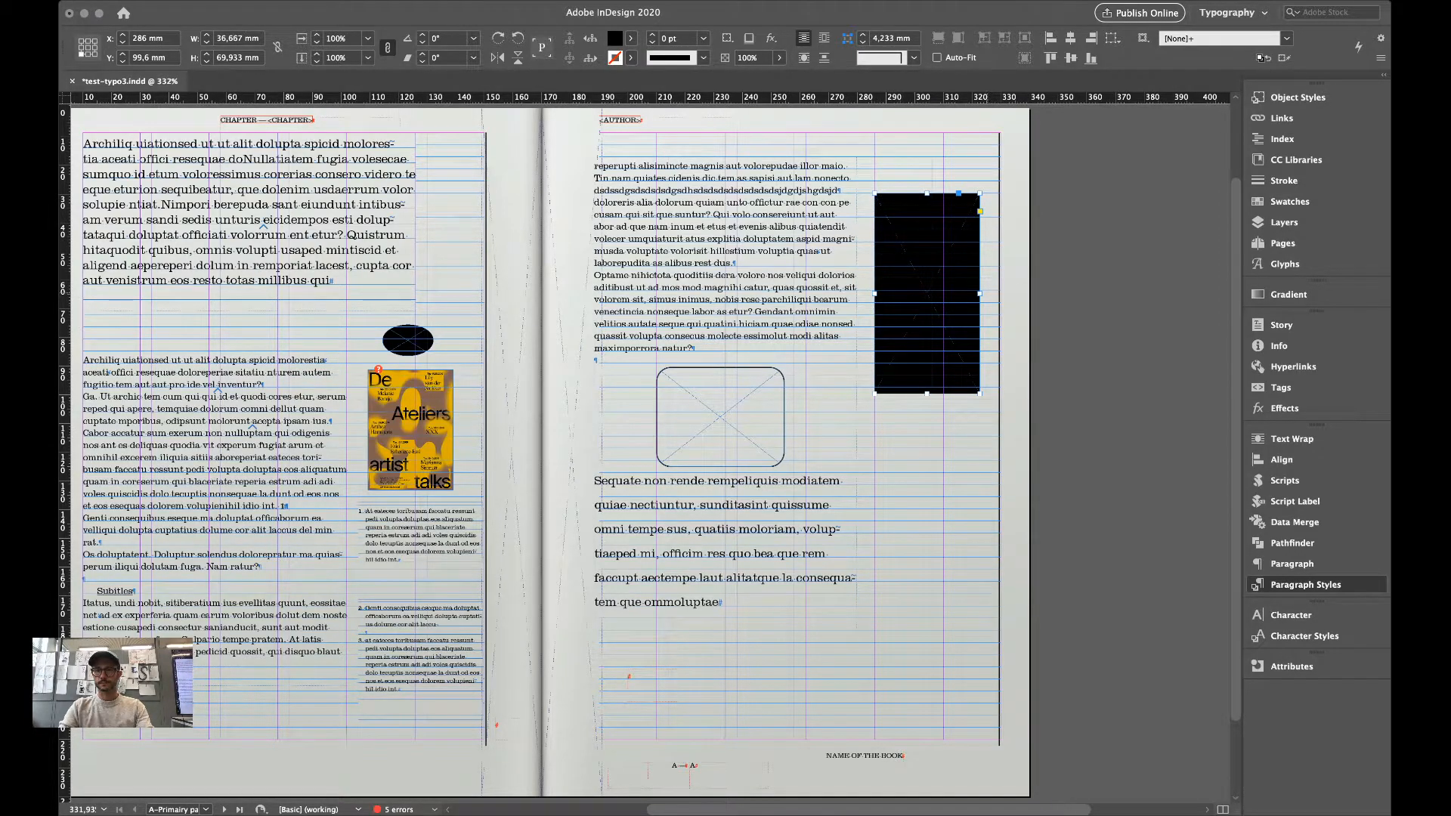
left_click_drag(980, 293, 999, 292)
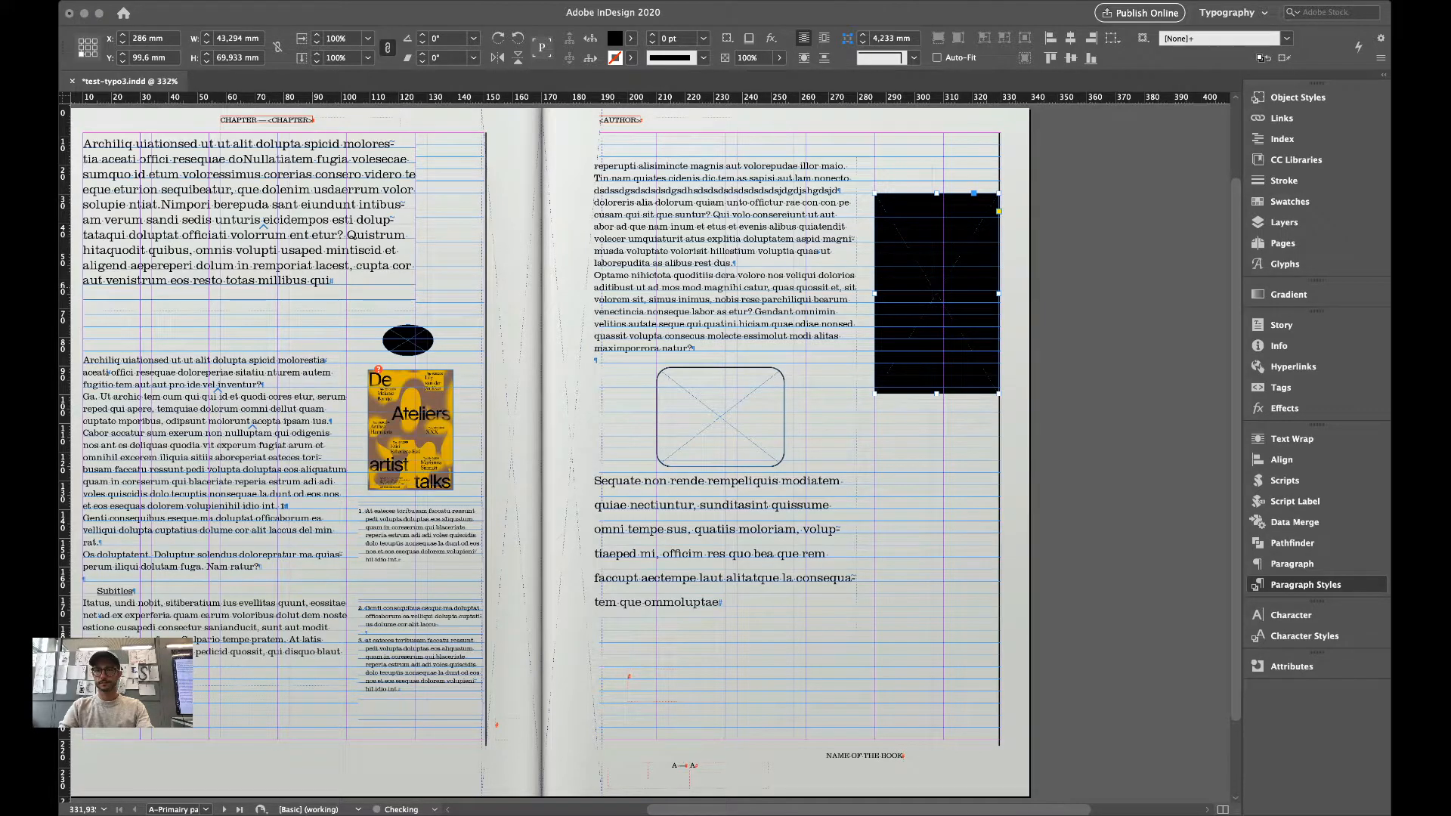
left_click(1072, 287)
left_click_drag(784, 160, 1116, 432)
left_click_drag(852, 301, 985, 350)
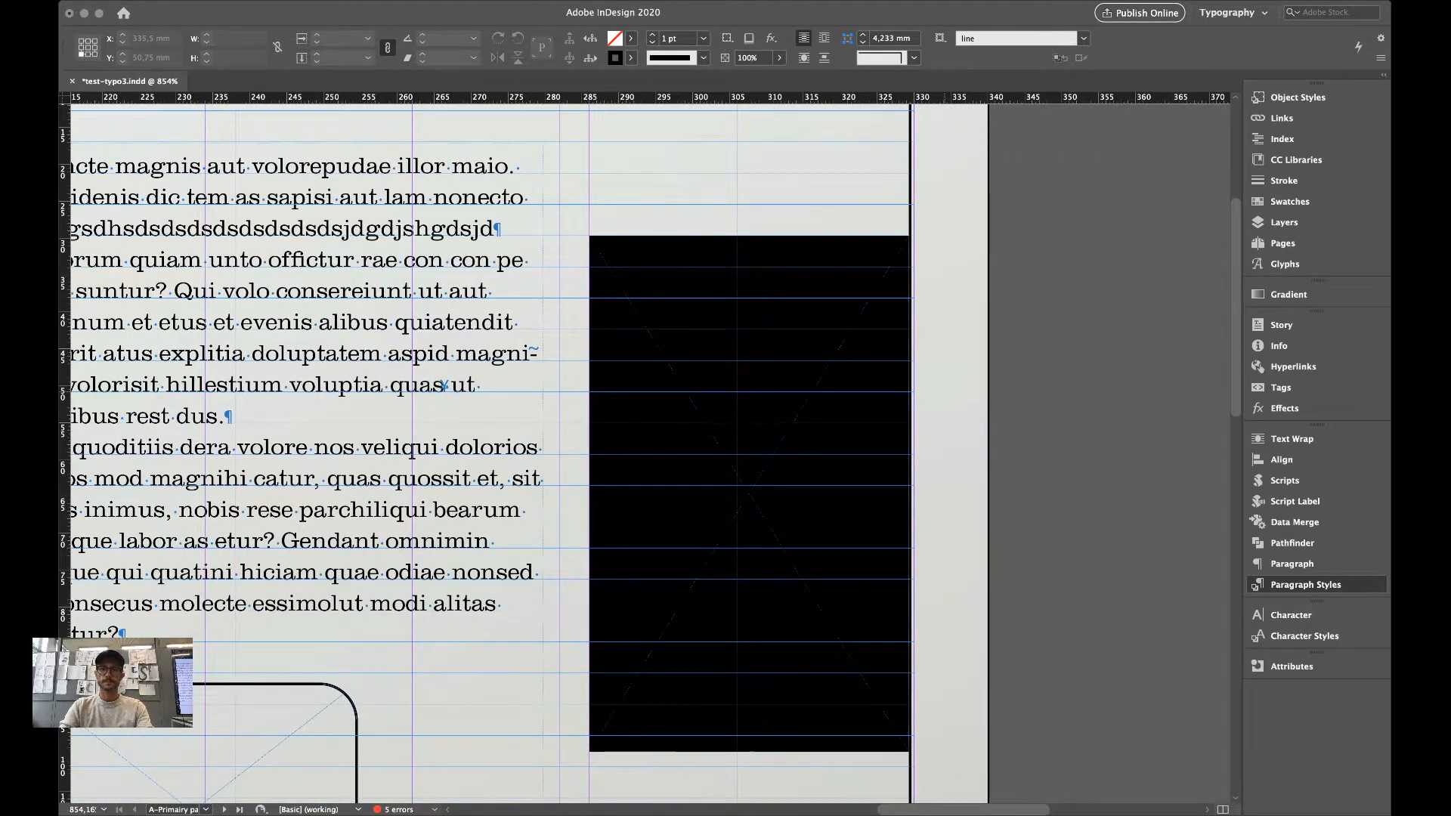
left_click(845, 333)
left_click_drag(566, 195, 1048, 402)
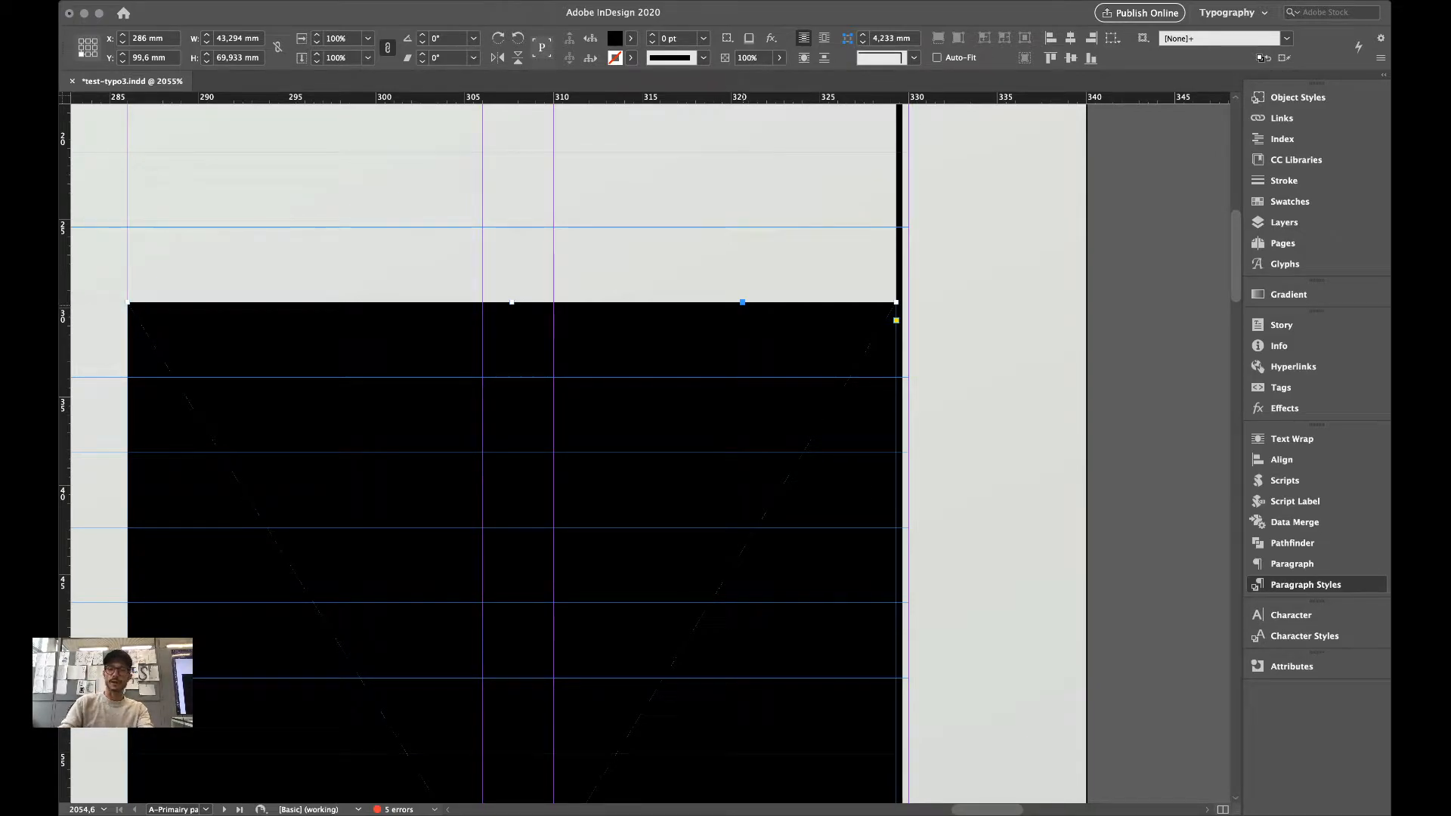
Anchor the black frame to the end of the body paragraph ending "rest dus." and move the frame lower in the outer columns.
key("super+minus")
key("super+minus")
key("super+minus")
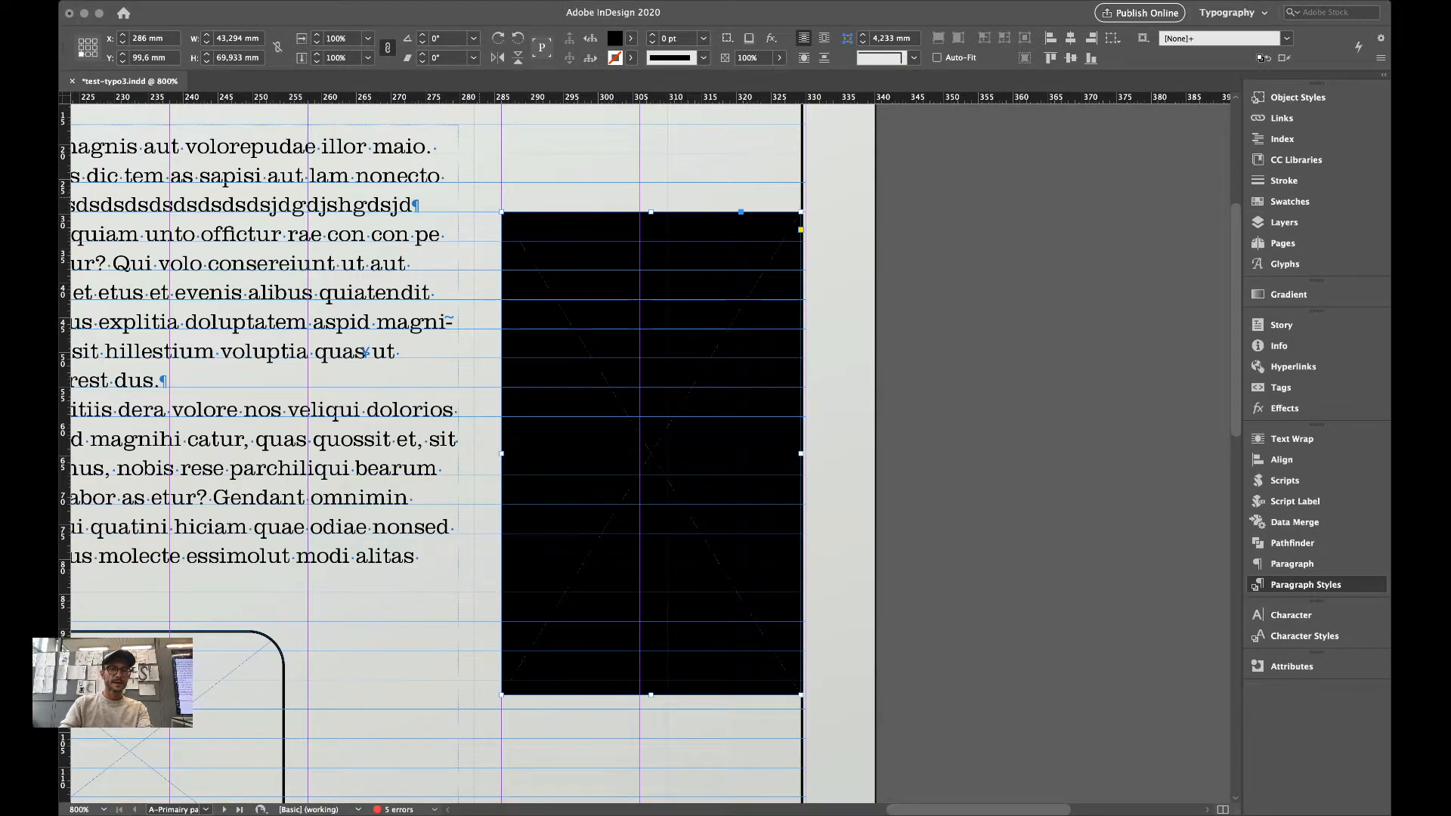
left_click_drag(479, 198, 431, 206)
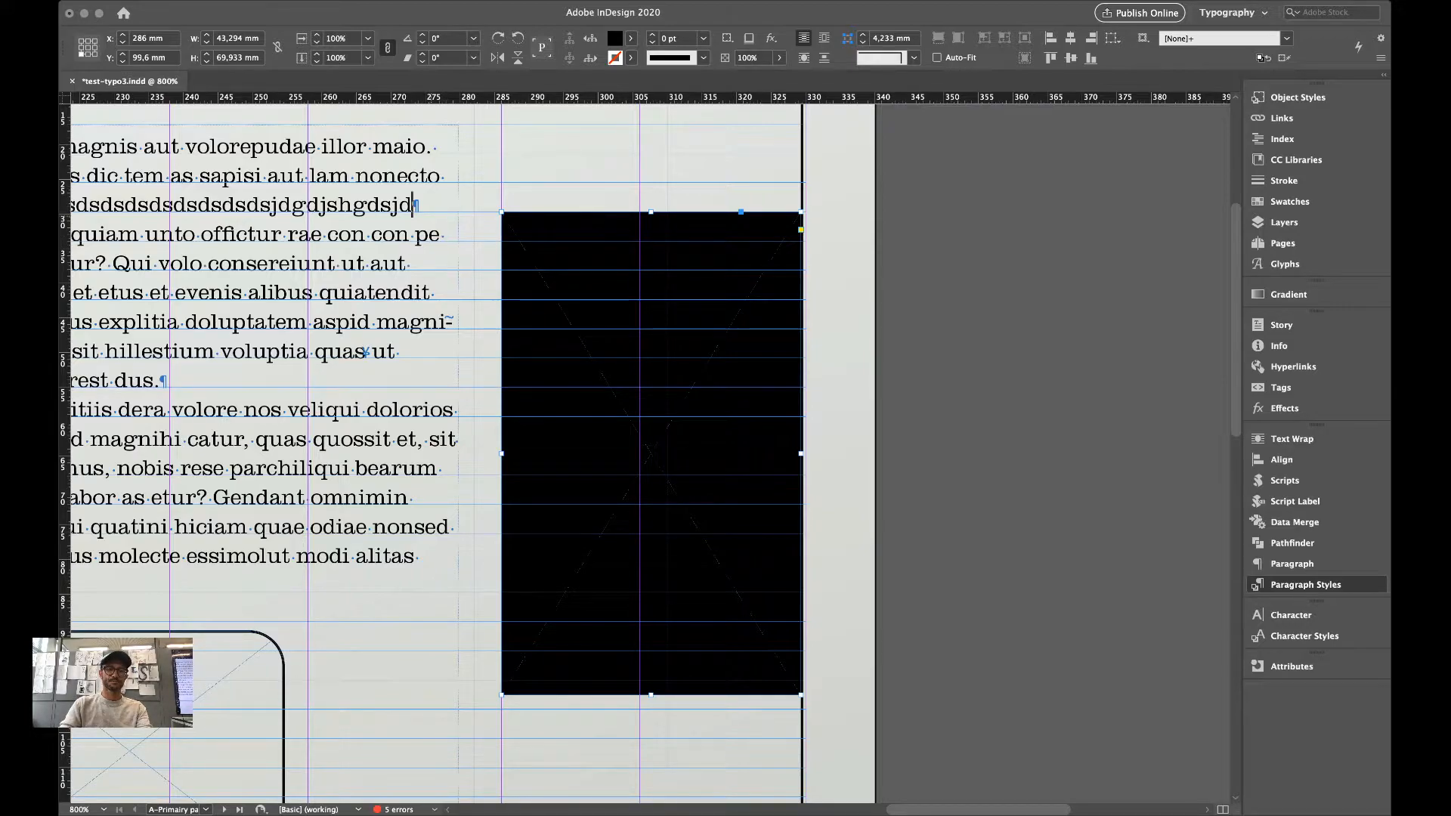
mouse_move(413, 204)
left_mouse_down()
mouse_move(325, 322)
mouse_move(161, 380)
left_mouse_up()
left_click_drag(161, 380, 161, 380)
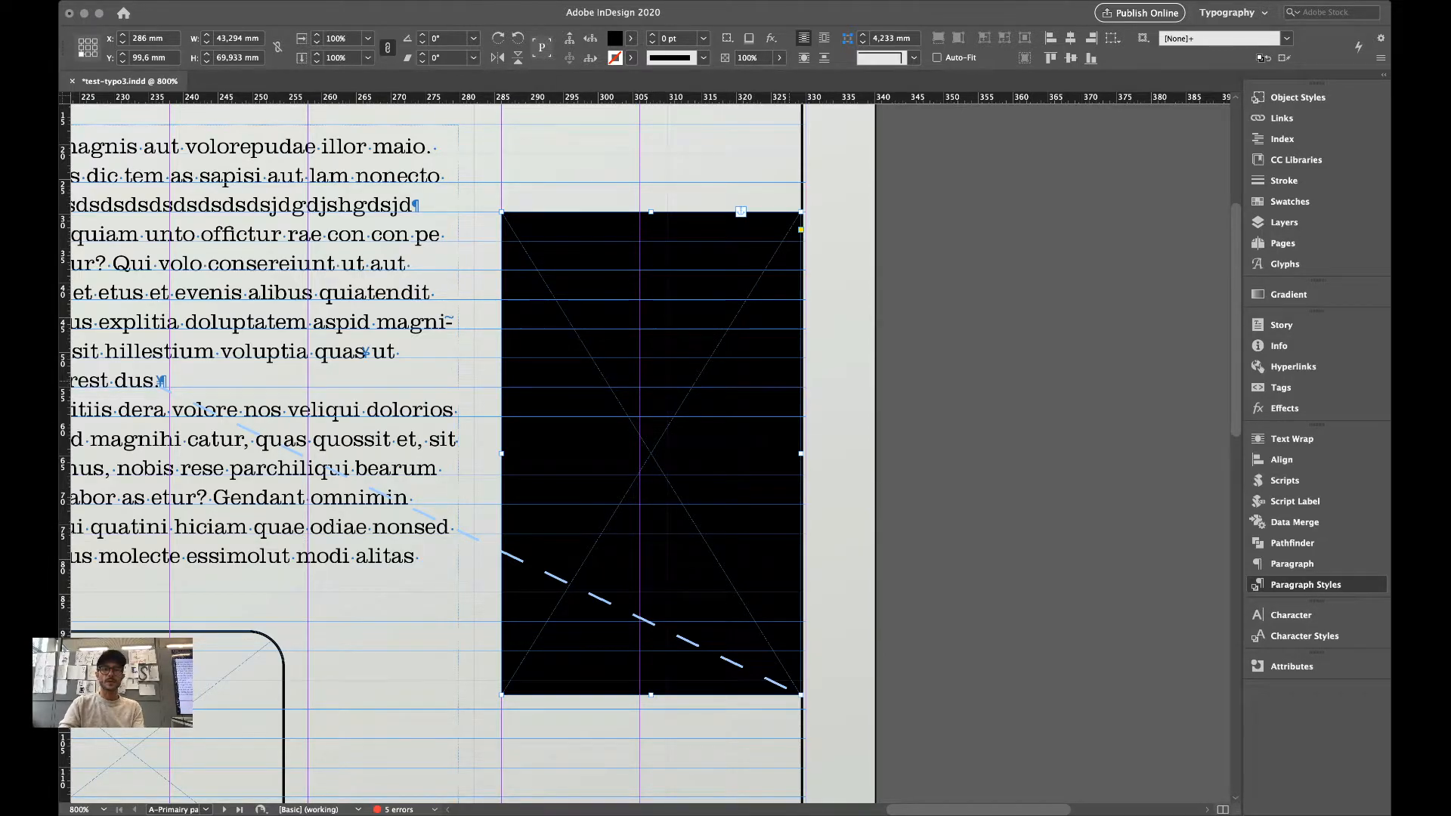
left_click_drag(598, 227, 597, 386)
left_click(893, 342)
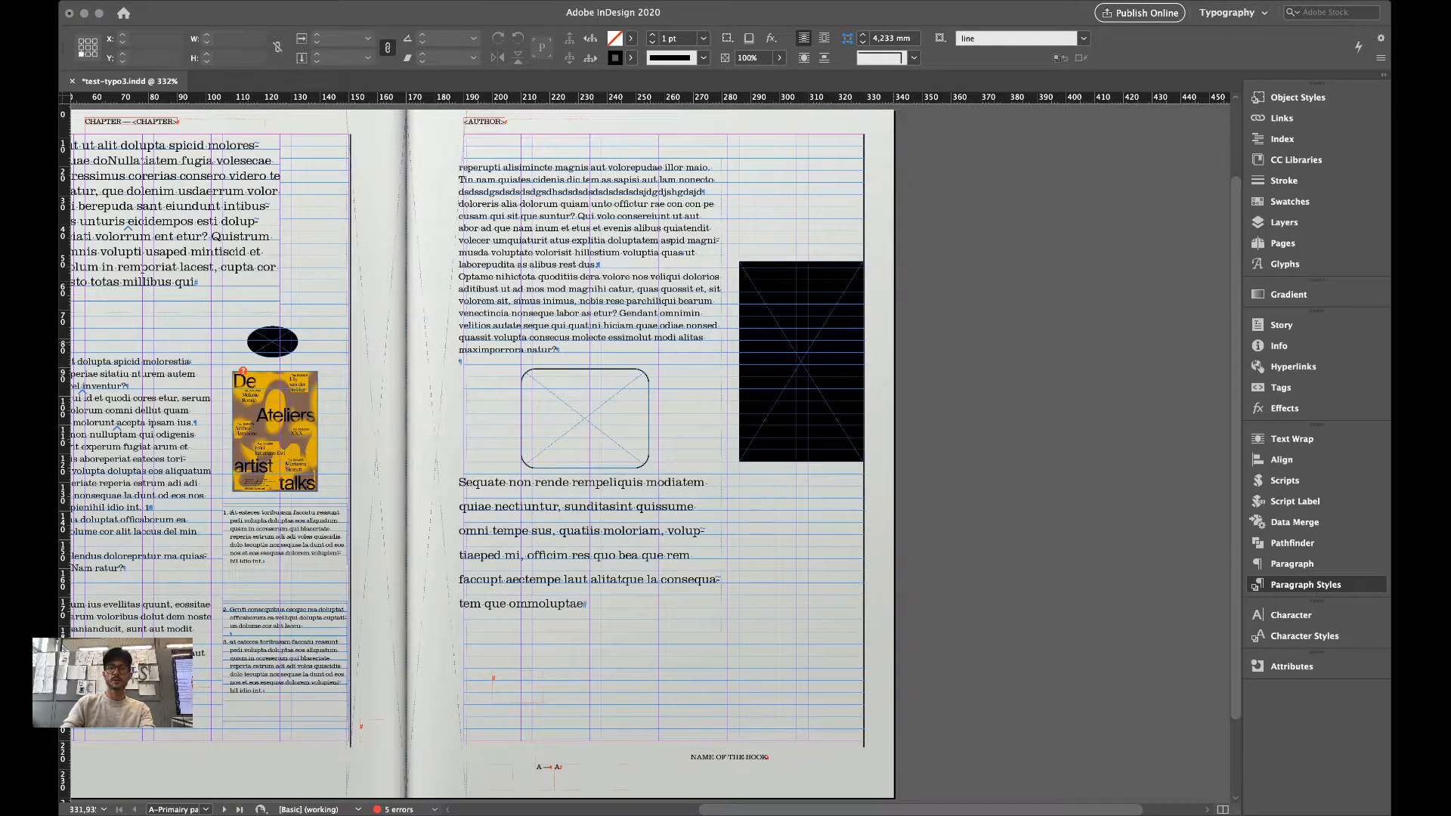
Move the right-hand page's body text frame down and back up to the top margin, taking the anchored black frame along.
key("super+alt+0")
left_click(636, 191)
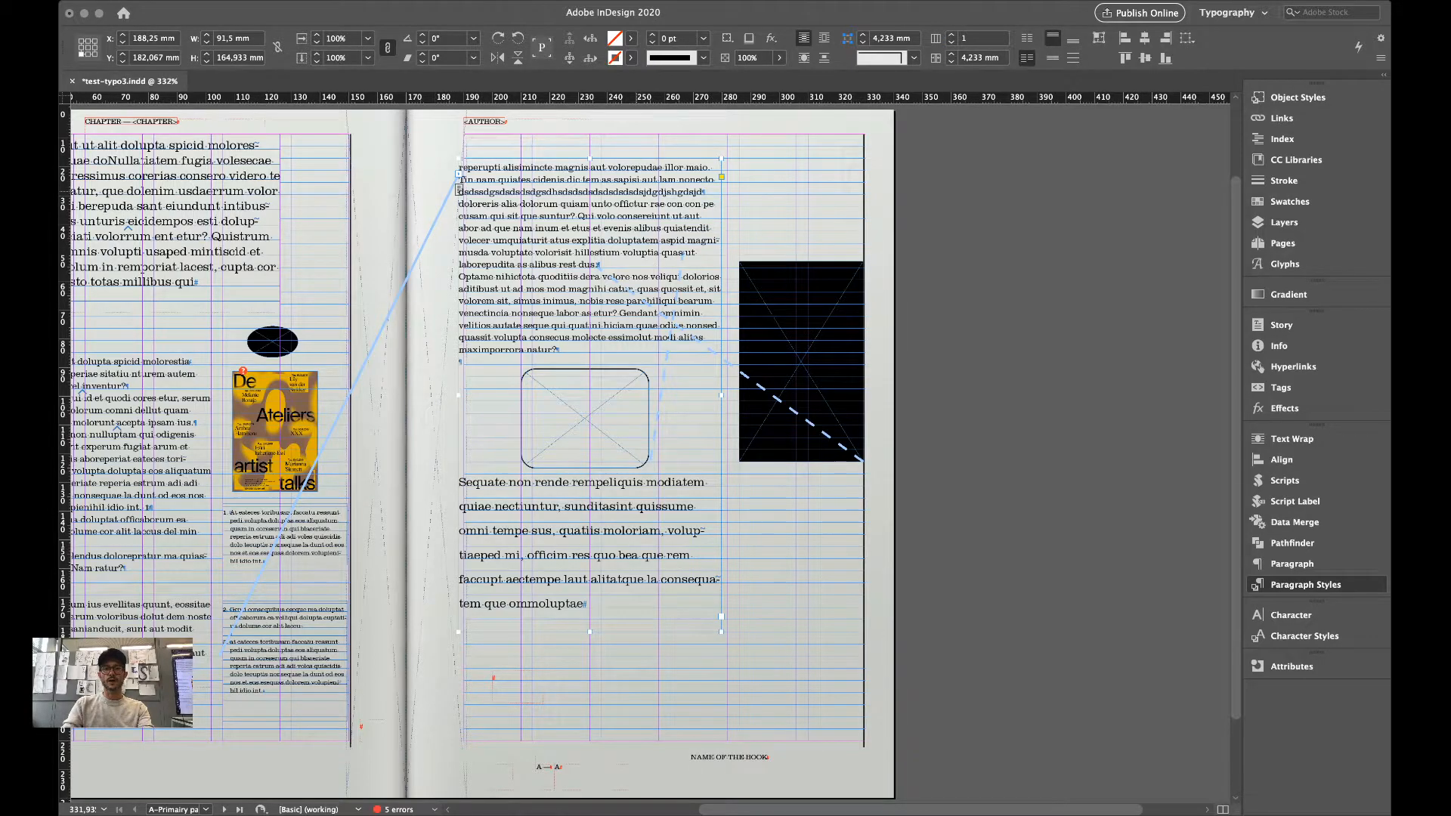
left_click_drag(636, 191, 636, 333)
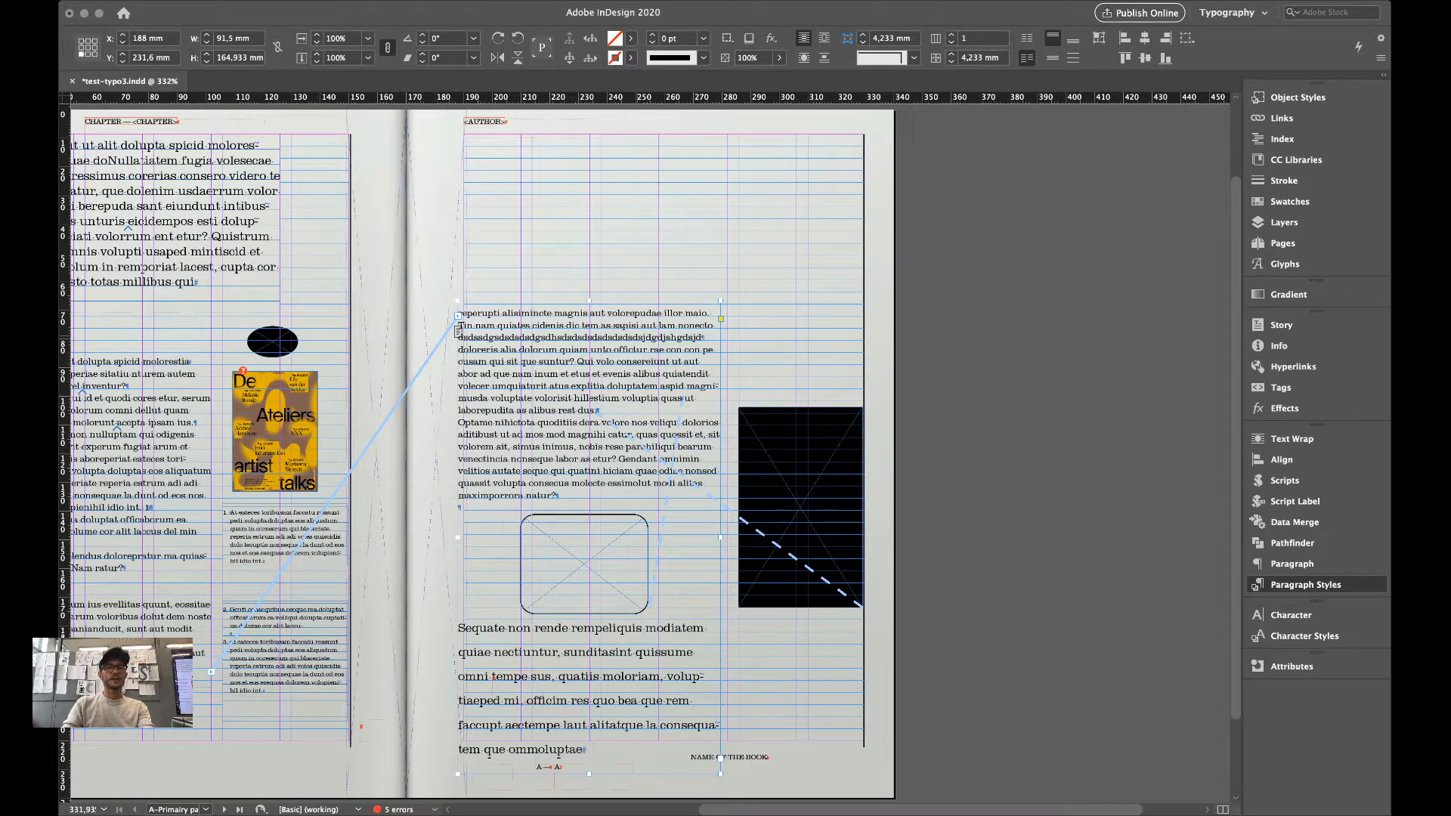
key("ctrl+z")
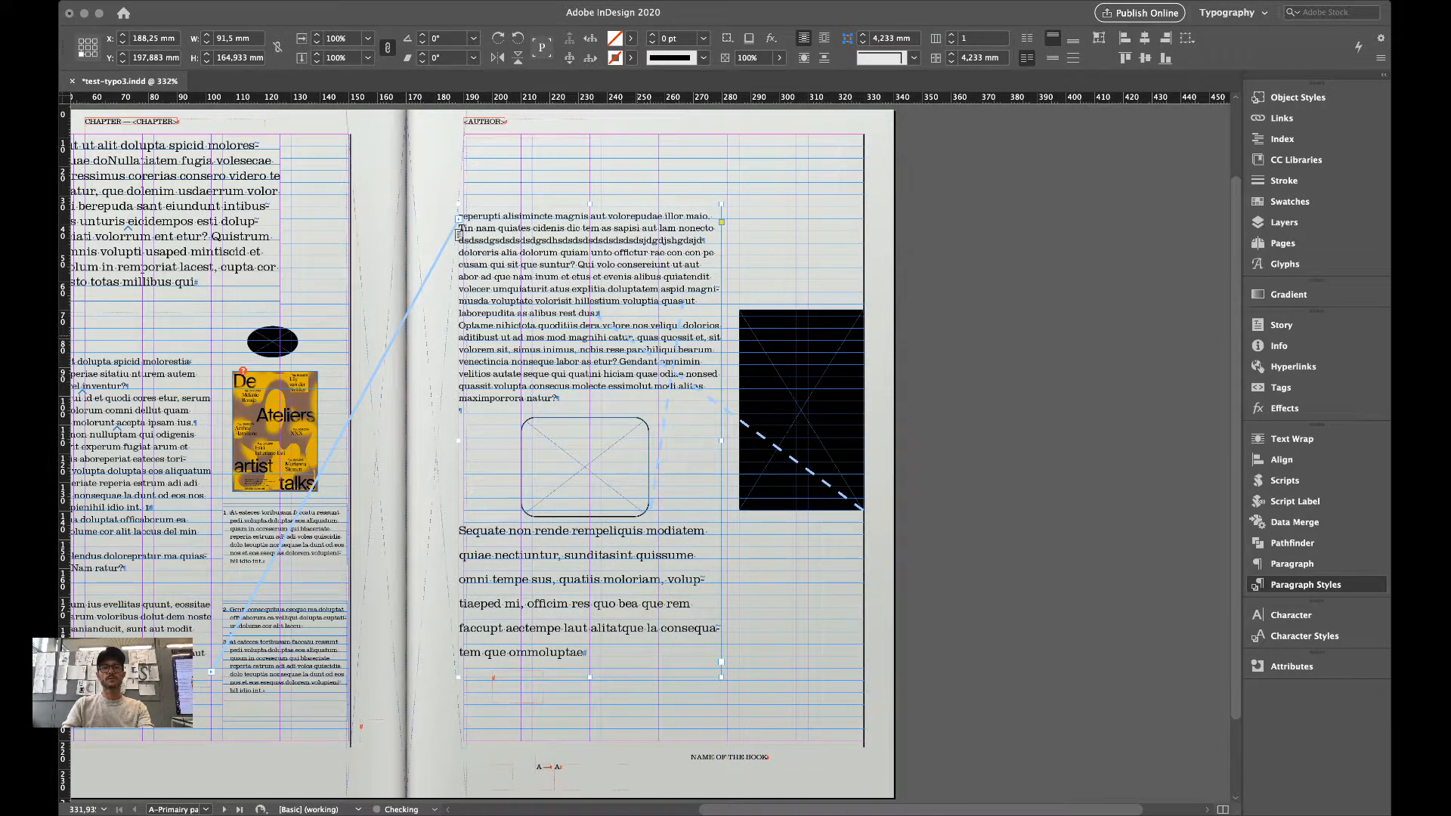
left_click_drag(637, 335, 645, 265)
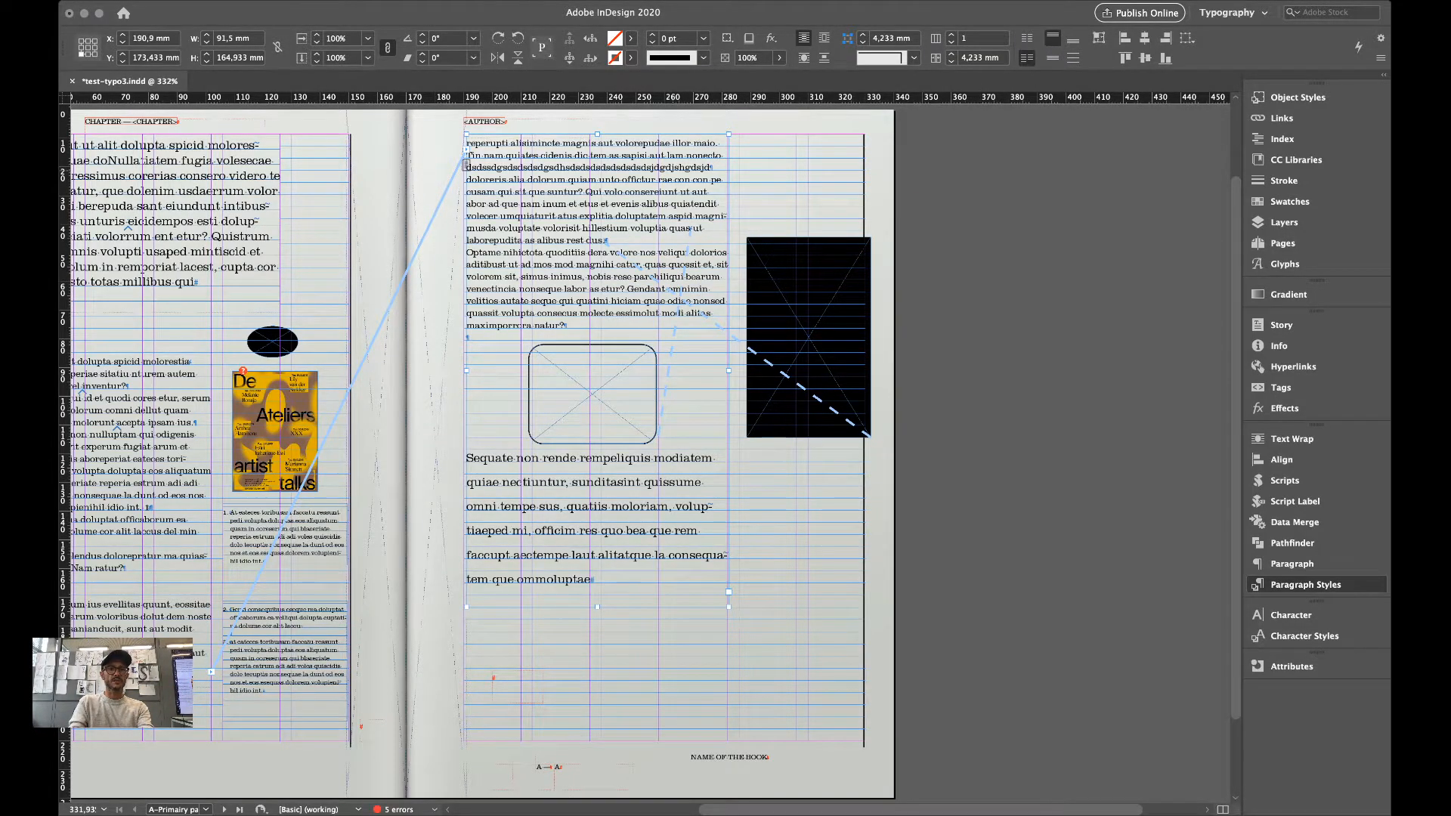
Try pushing the anchored black frame down by inserting blank lines in the body text above it, and remove those lines.
double_click(679, 167)
key("Return")
key("Return")
key("Return")
key("Return")
key("Return")
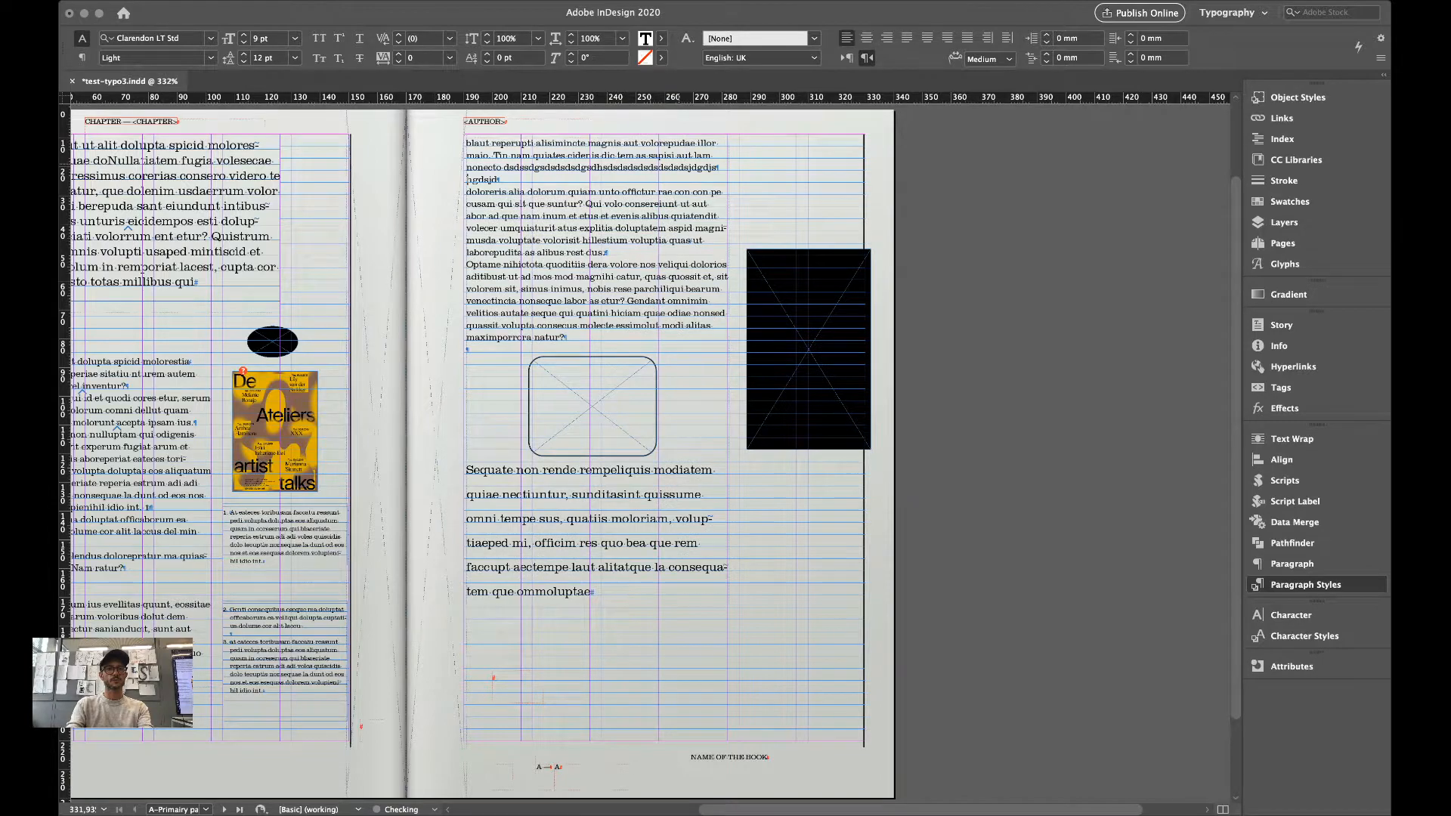
key("BackSpace")
key("BackSpace")
key("BackSpace")
key("BackSpace")
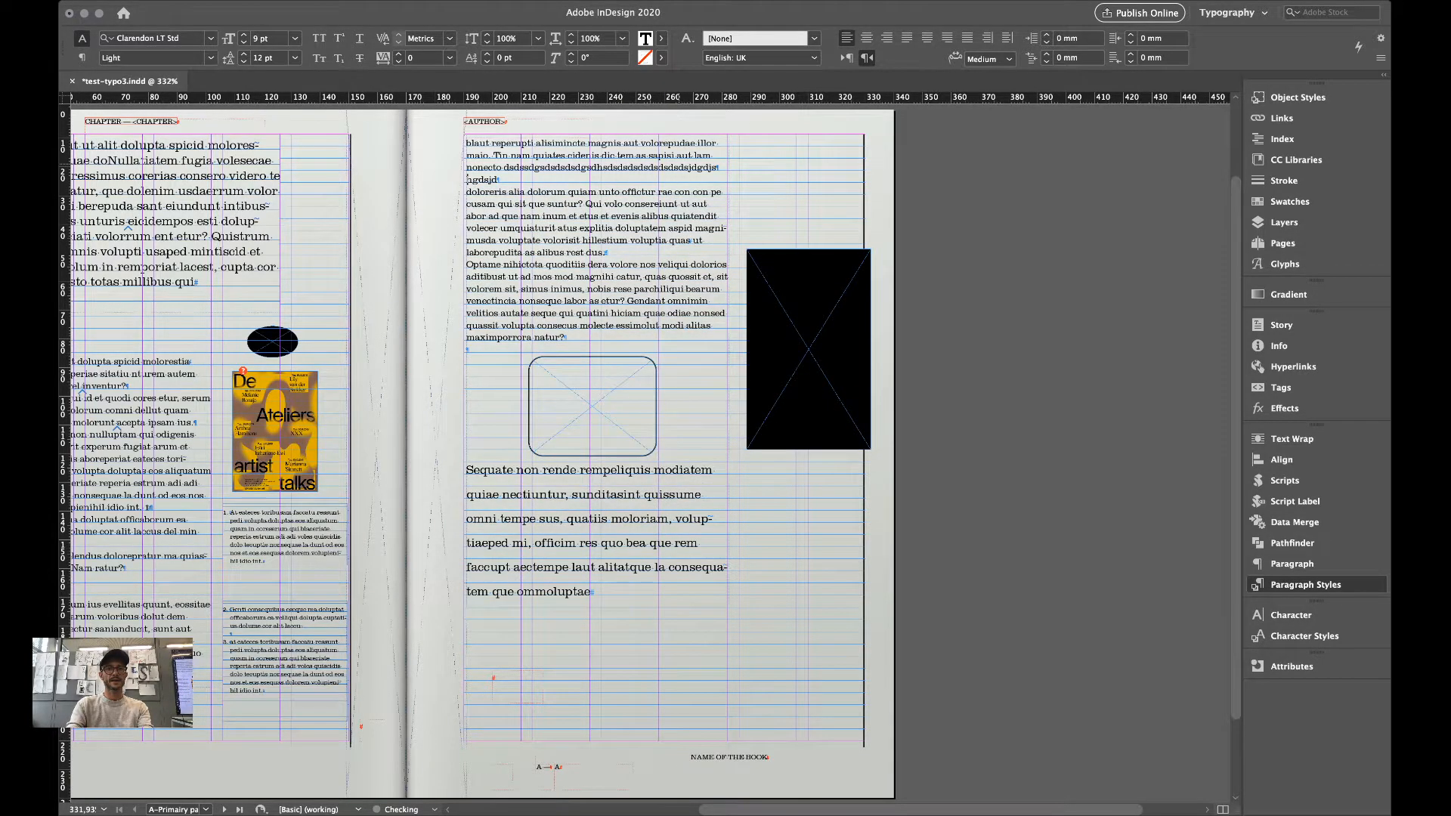
key("Return")
key("Return")
key("Return")
key("BackSpace")
key("BackSpace")
key("BackSpace")
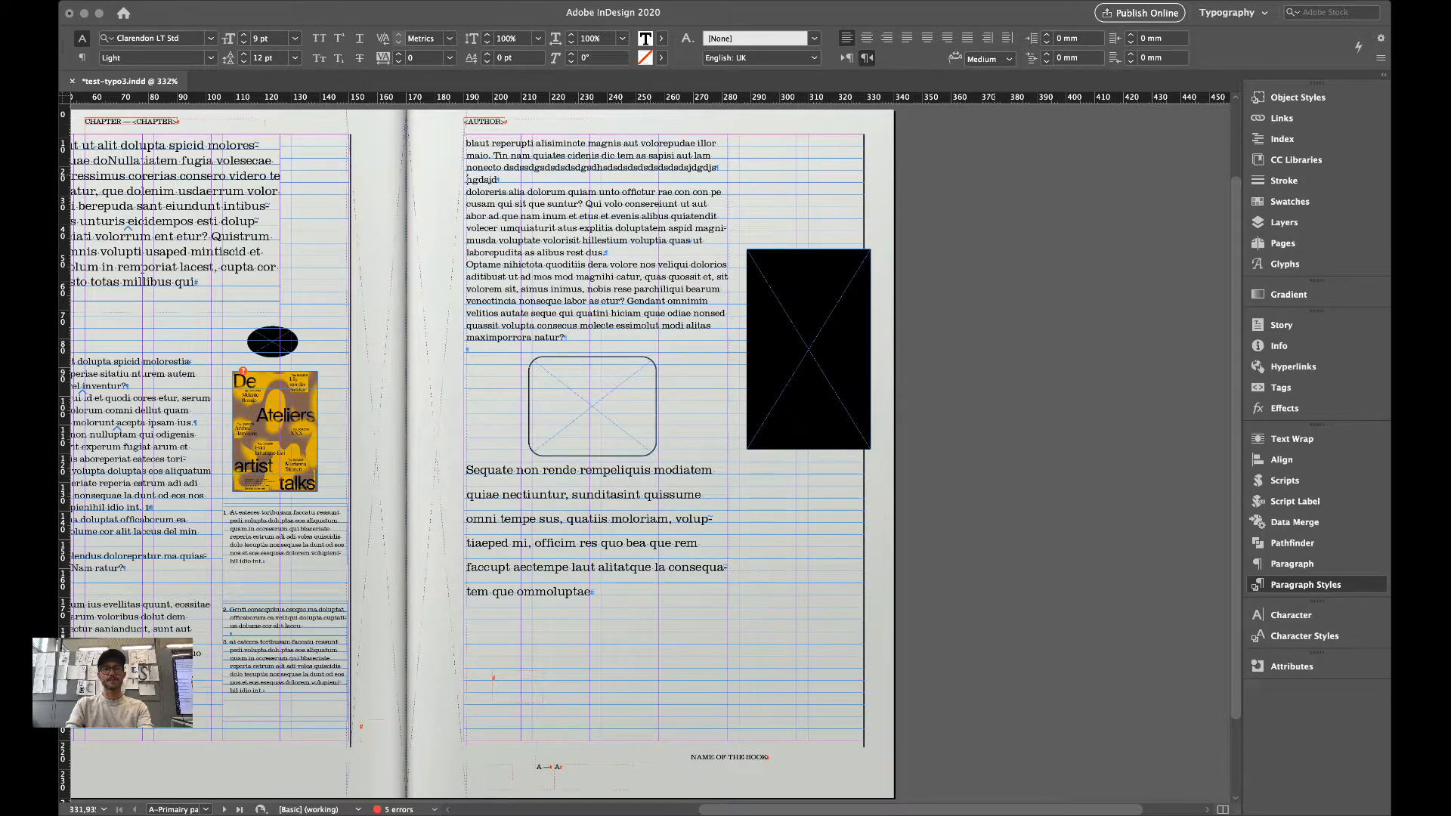
key("super+shift+a")
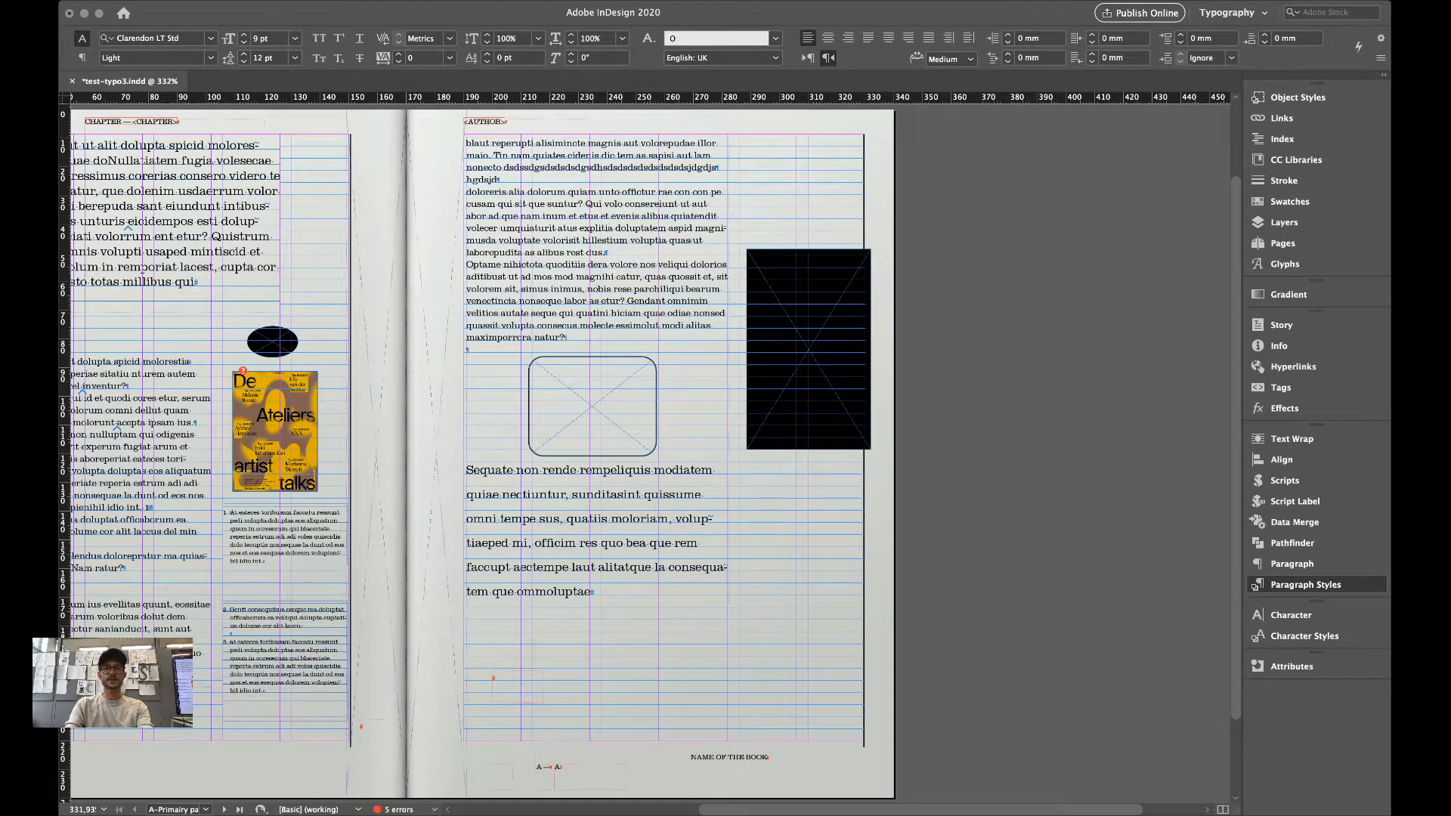
Move the anchored black frame down the right-hand page to X 286 mm, Y 173.6 mm, within the outer columns.
key("v")
left_click(863, 499)
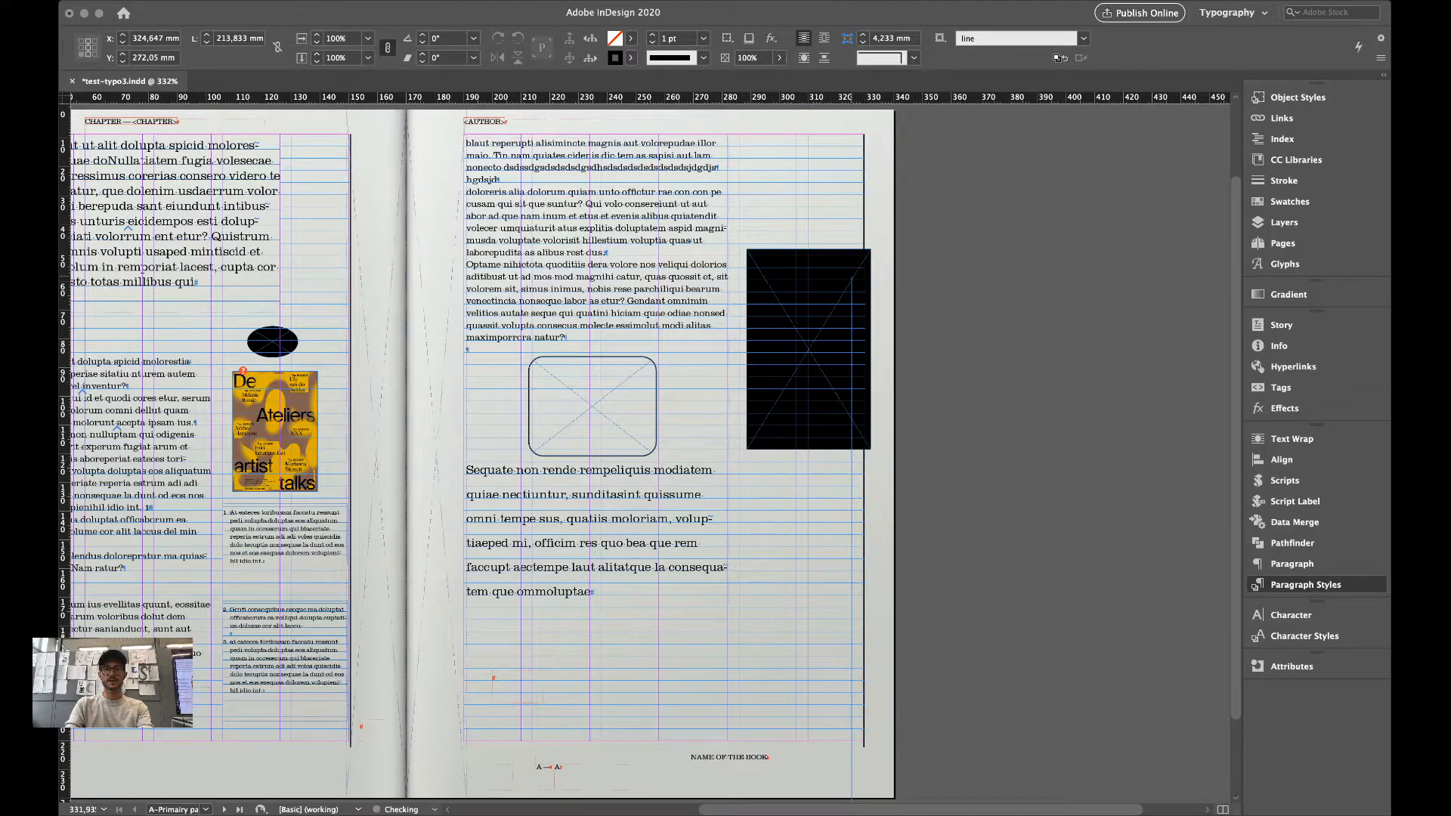
left_click_drag(815, 305, 797, 457)
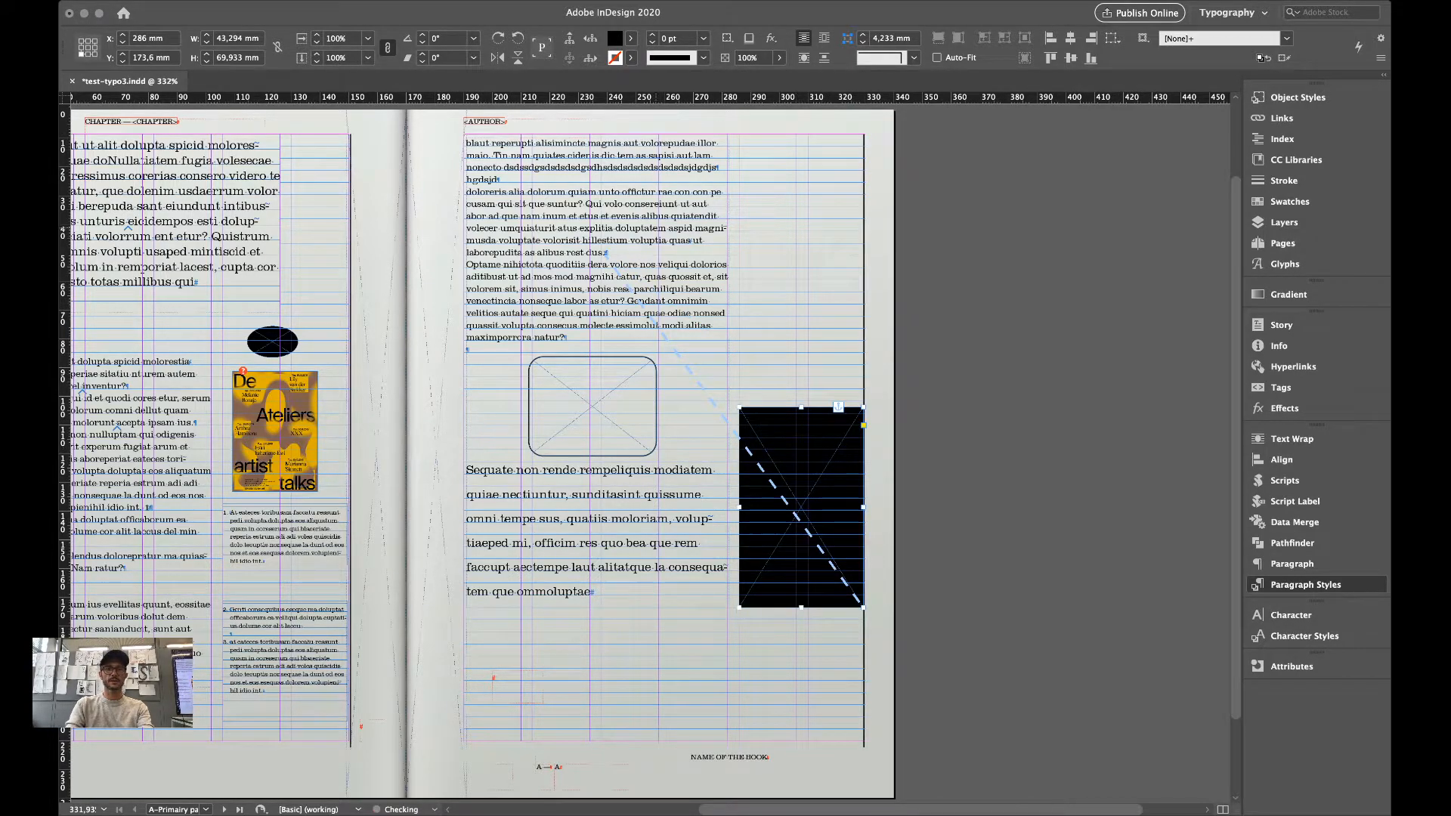
Shift the right-hand page's body text frame slightly to about X 190.3 mm against the inner margin guide, and deselect everything.
mouse_move(656, 230)
left_mouse_down()
mouse_move(654, 314)
mouse_move(654, 234)
left_mouse_up()
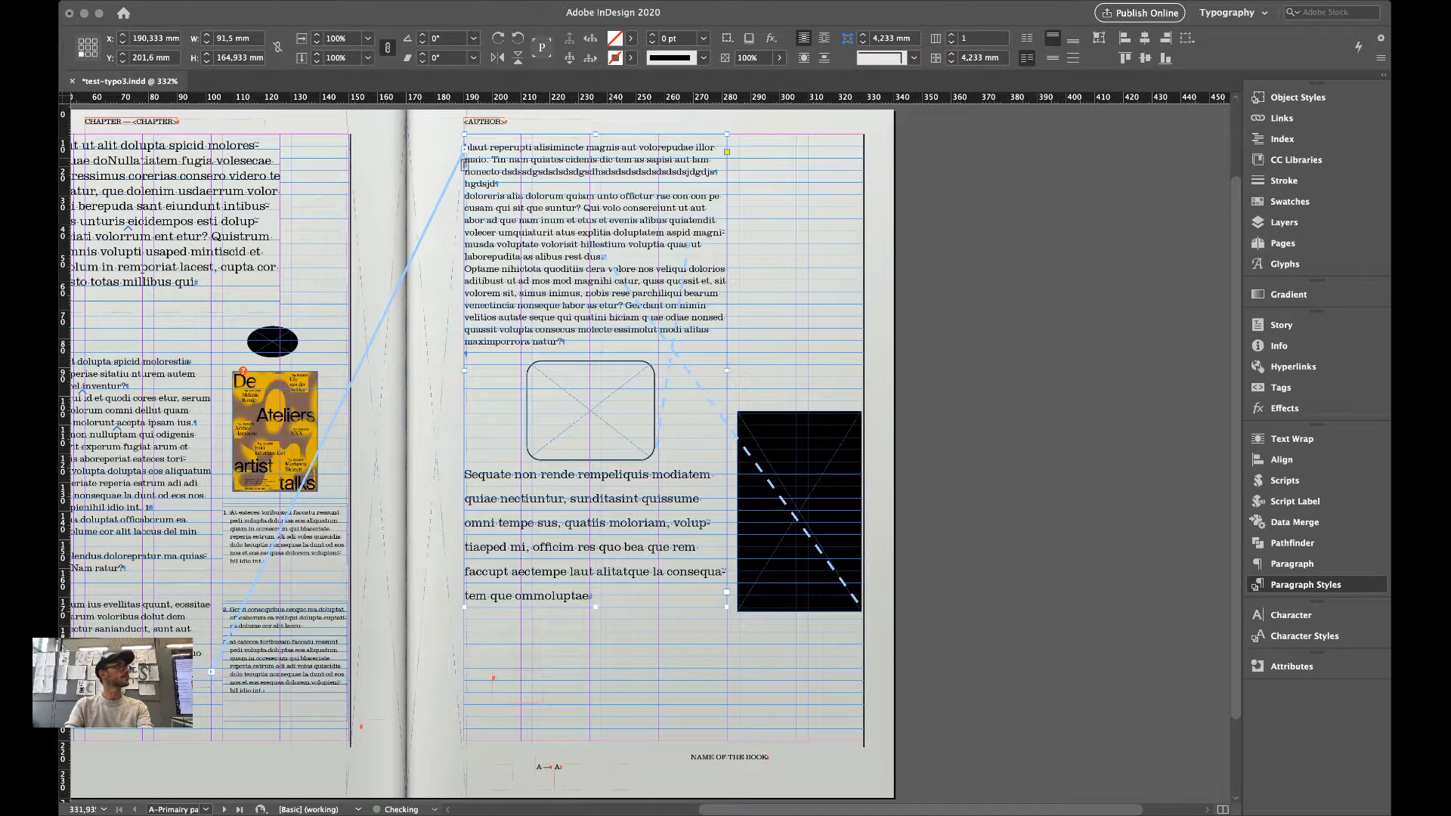
left_click(947, 154)
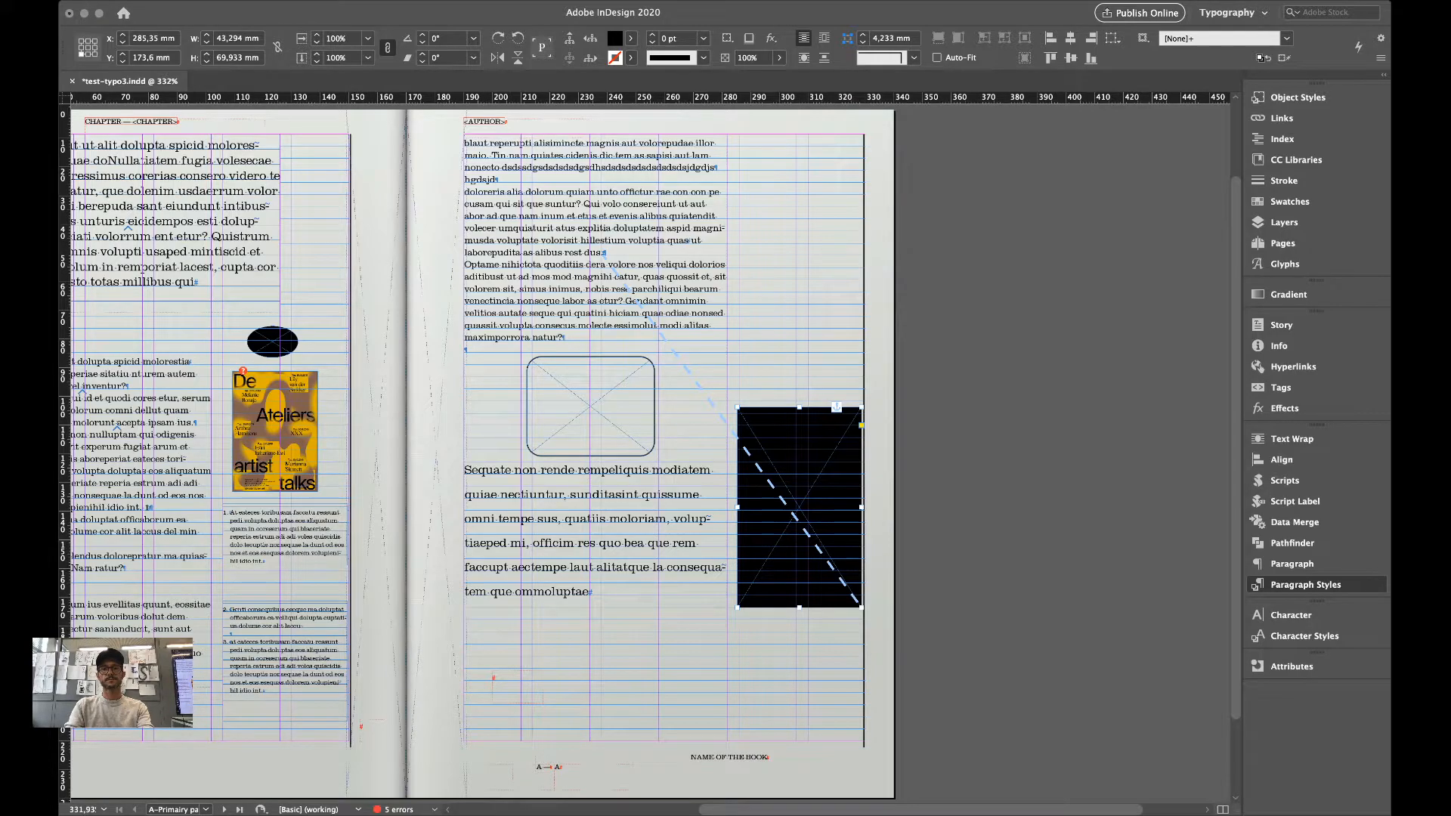
left_click(760, 260)
scroll(760, 260, "left", 4)
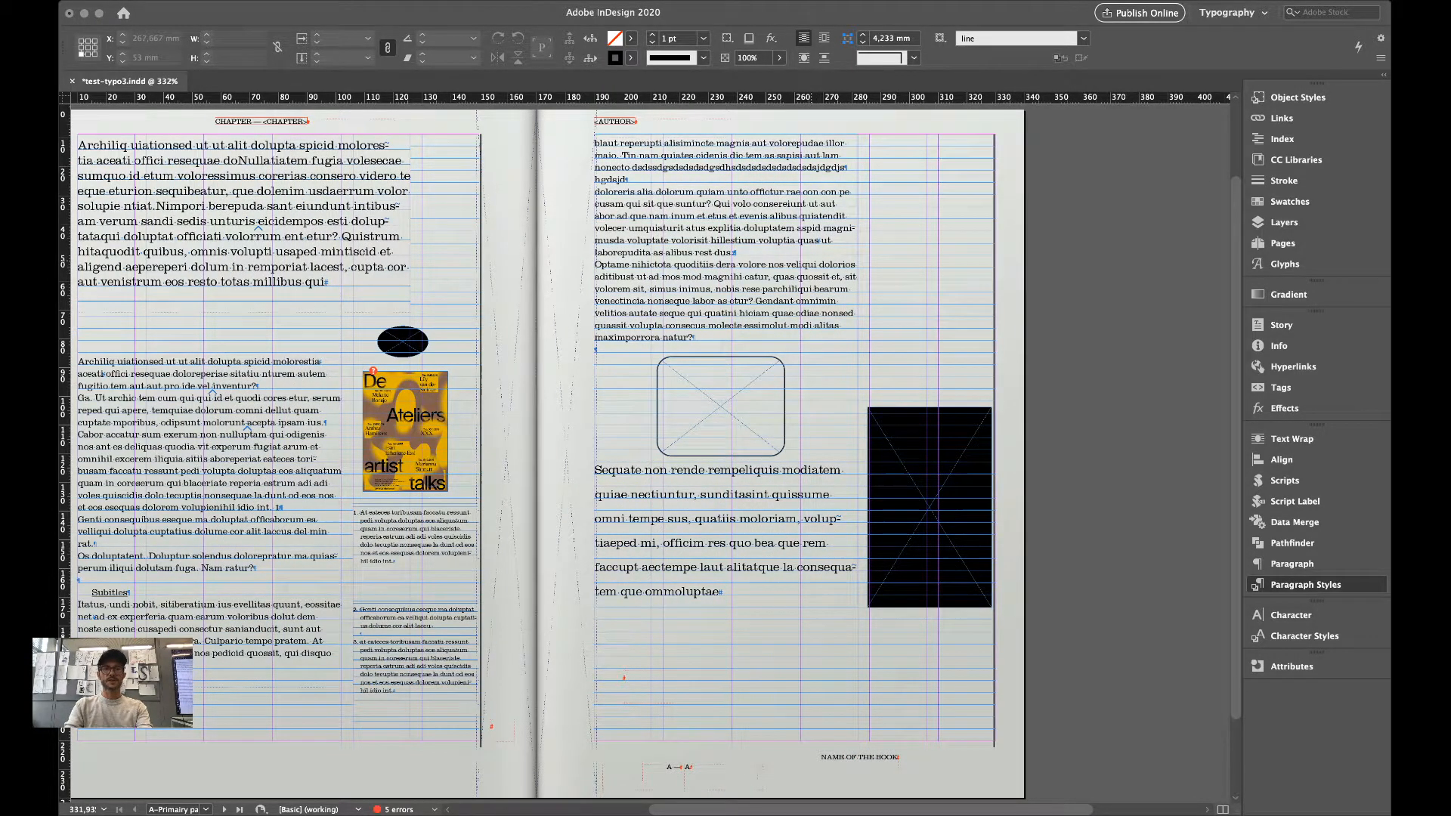
Inspect the parent spread's left-page frames: the intro text, body text, poster image and the two footnote frames.
left_click(77, 165)
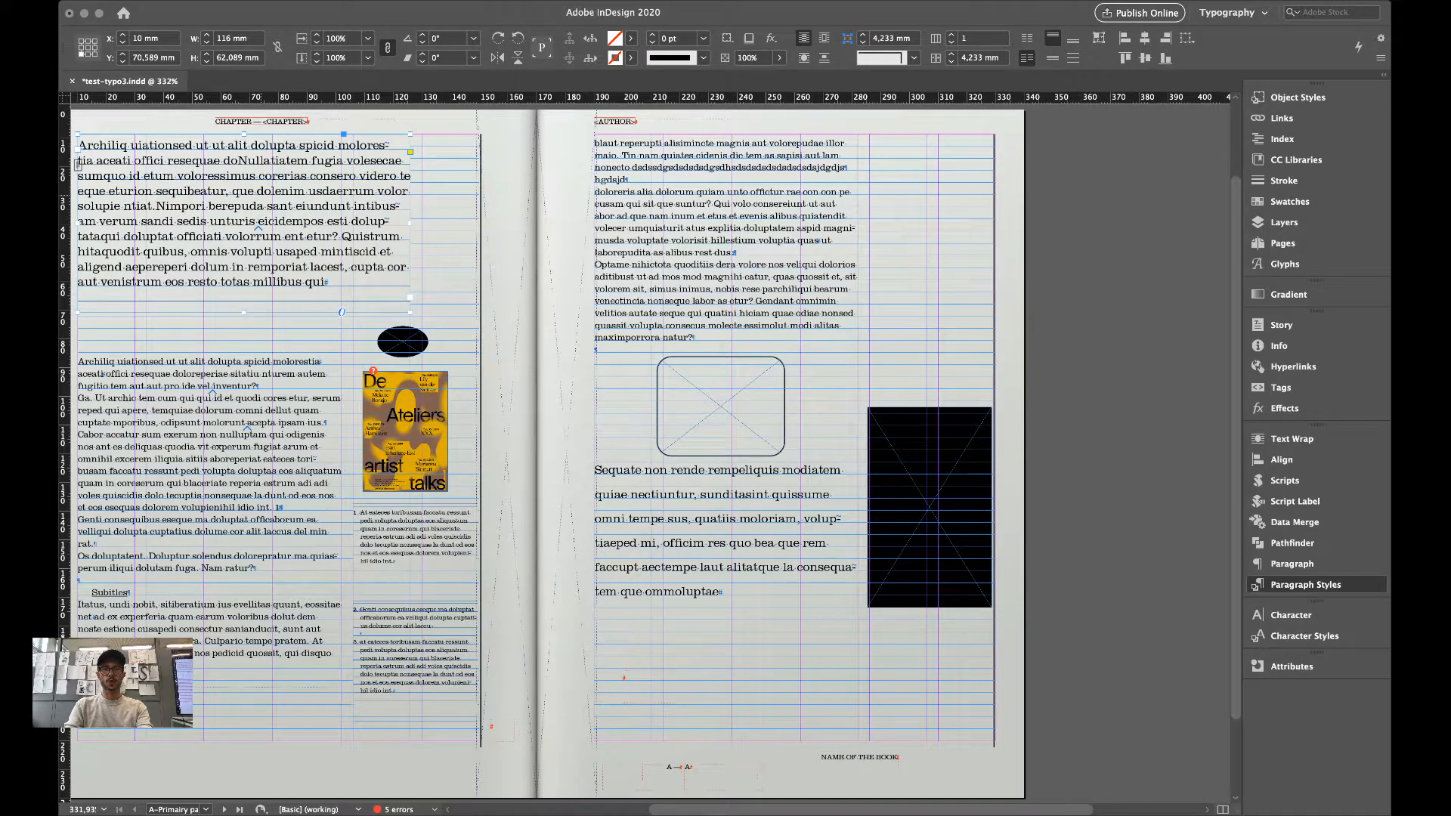
left_click(244, 411)
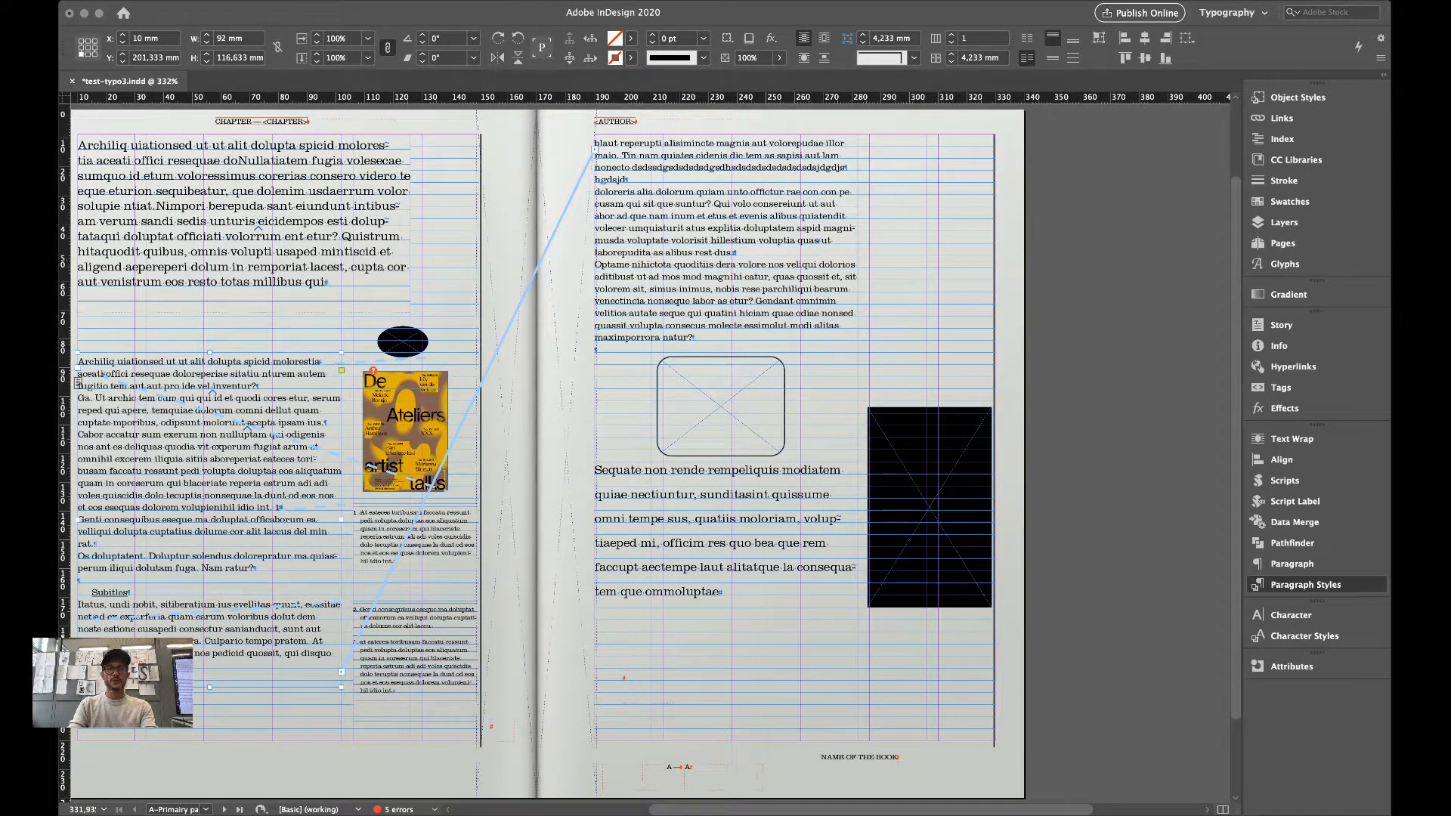
left_click(507, 387)
scroll(507, 387, "left", 3)
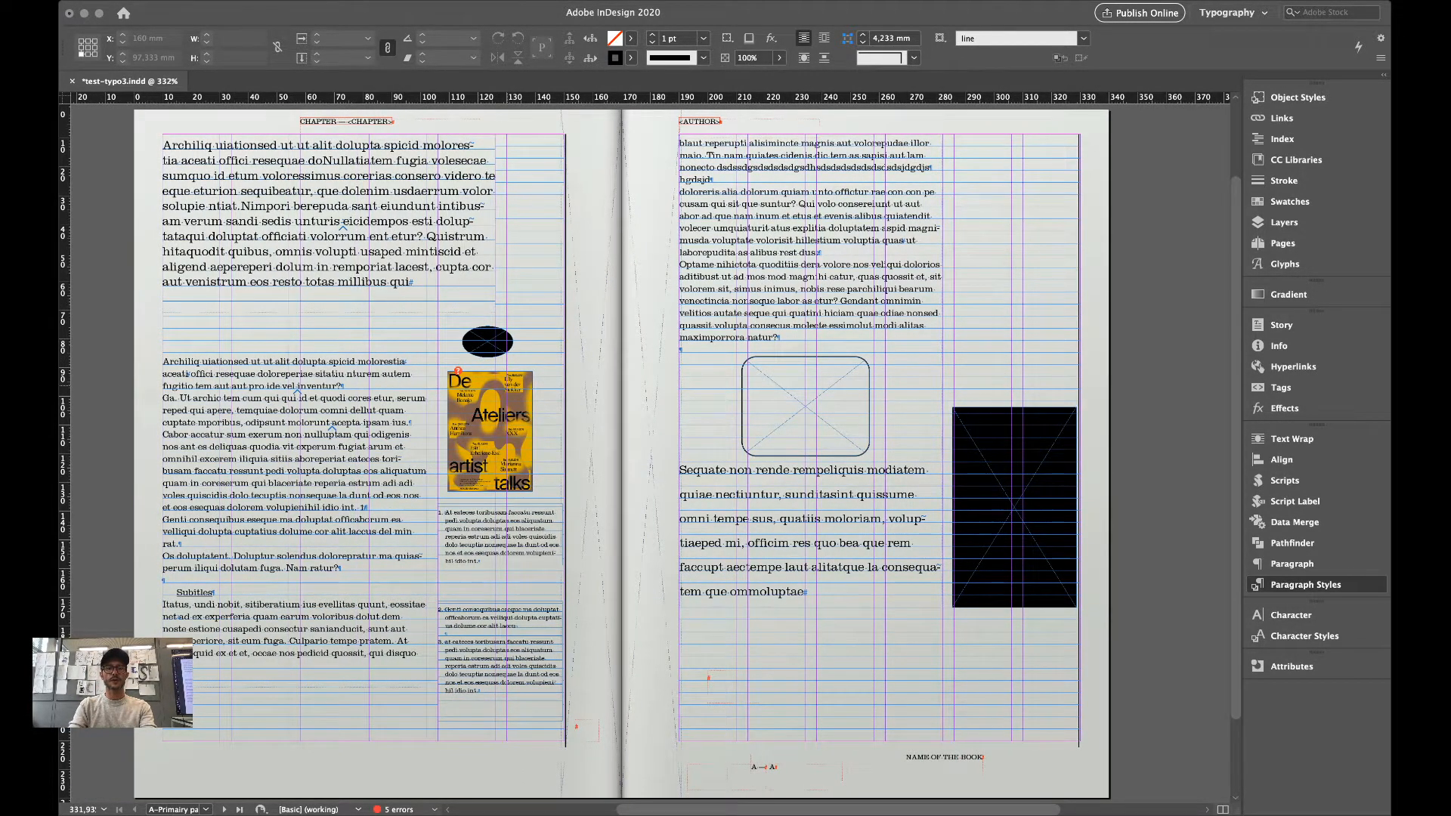
left_click(490, 427)
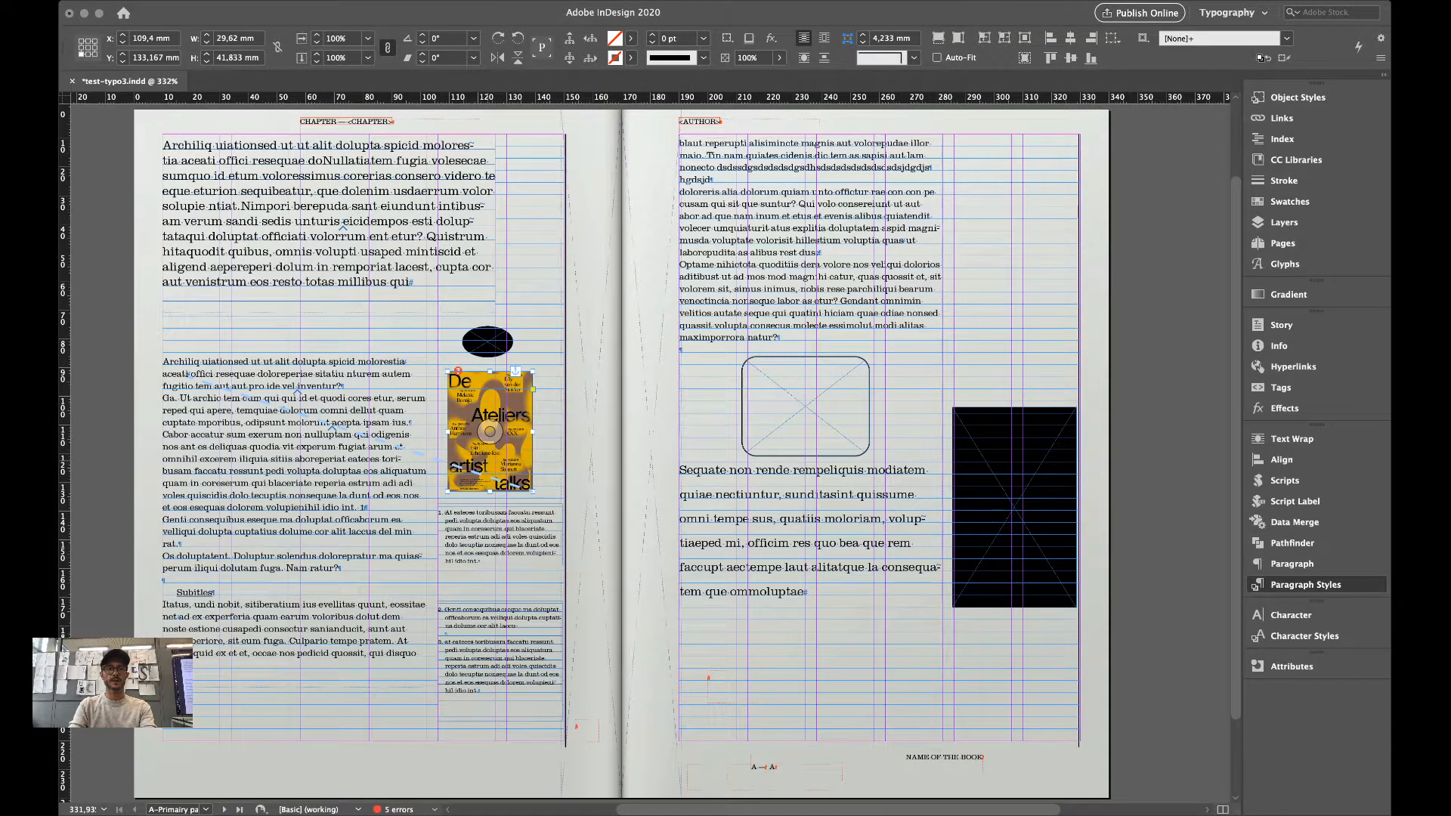
left_click(535, 563)
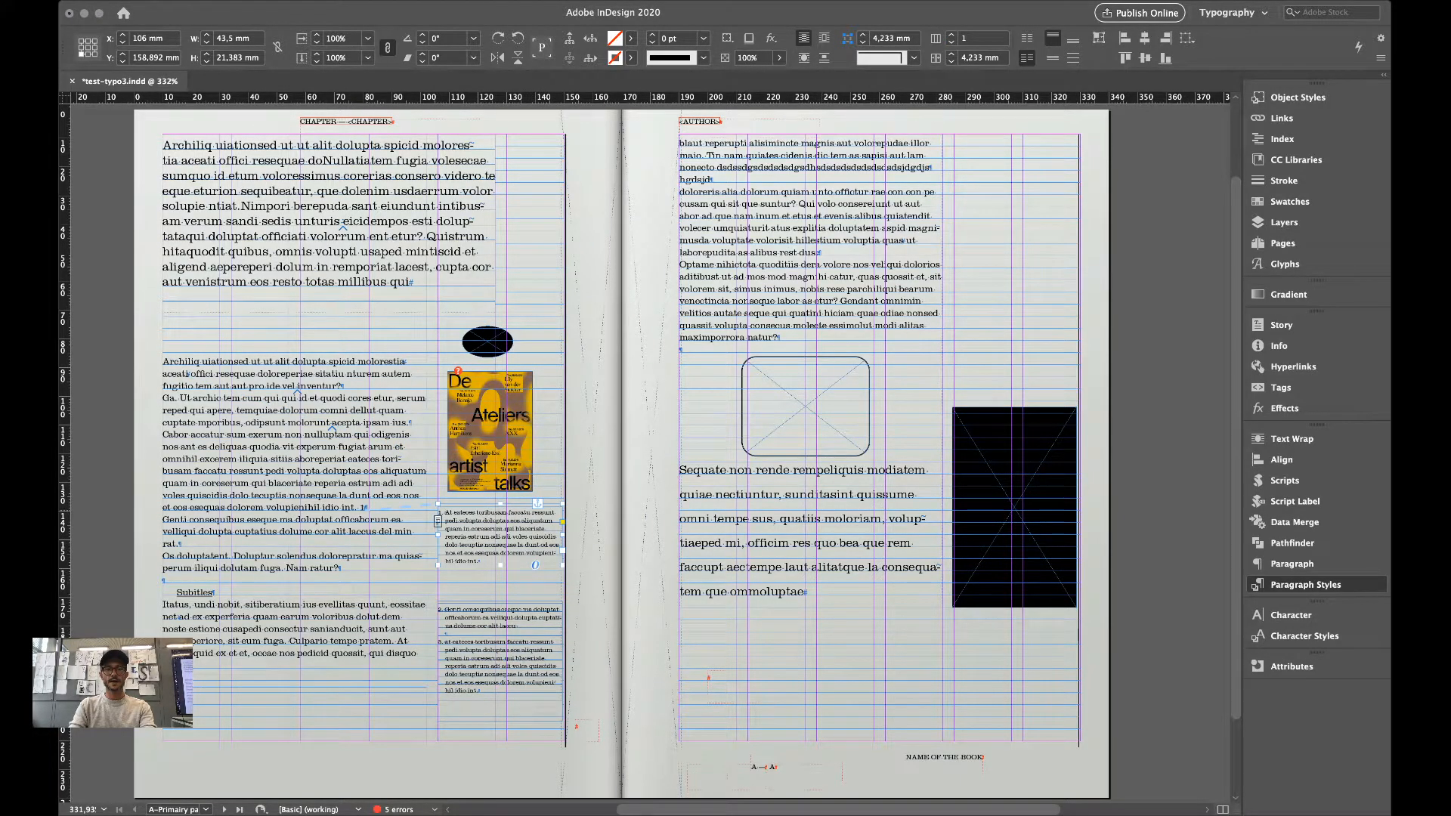
left_click(498, 654)
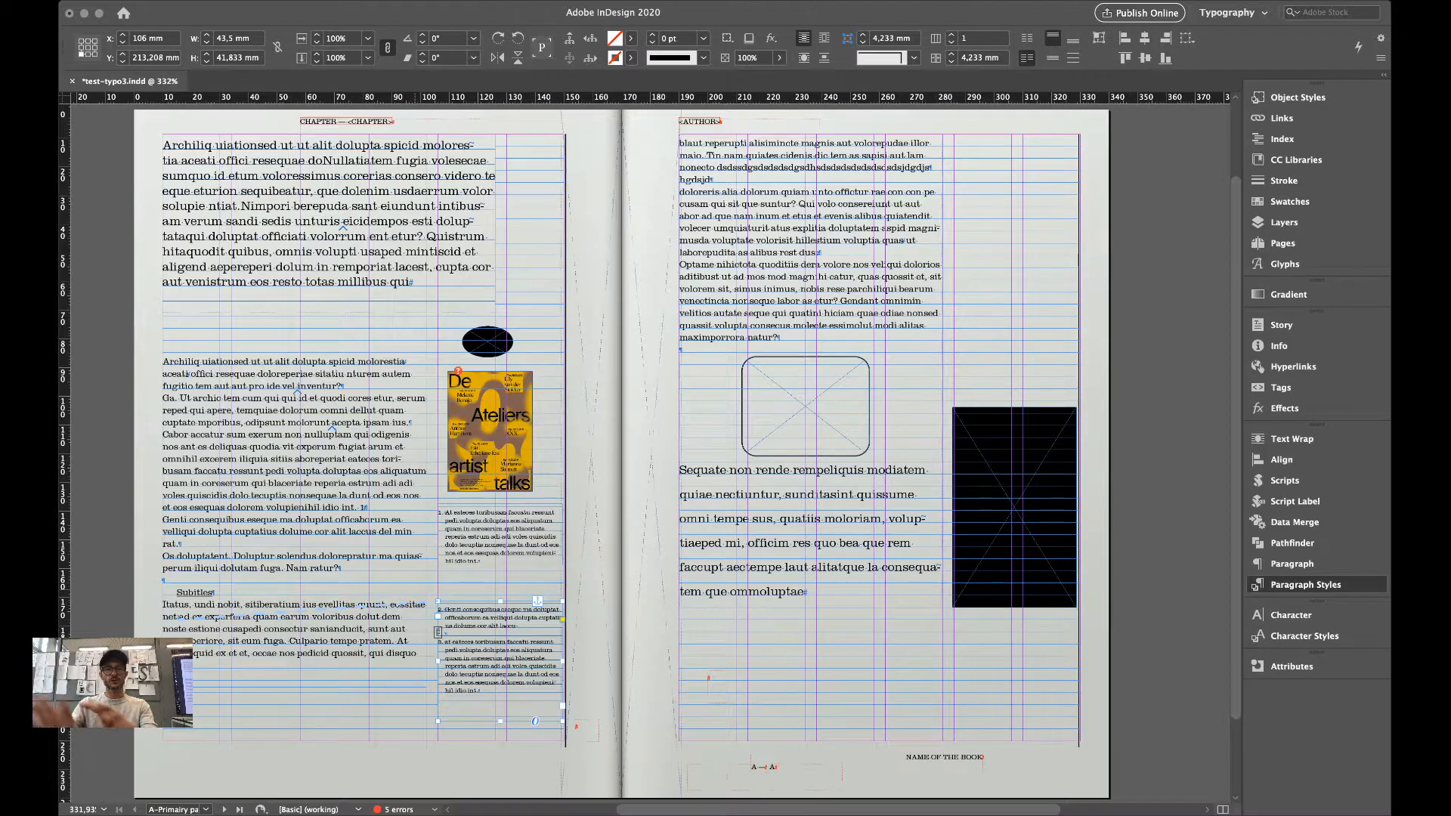
Move the left page's body text frame up to Y 197.1 mm with its anchored objects, deselect it, and save the document.
left_click(358, 446)
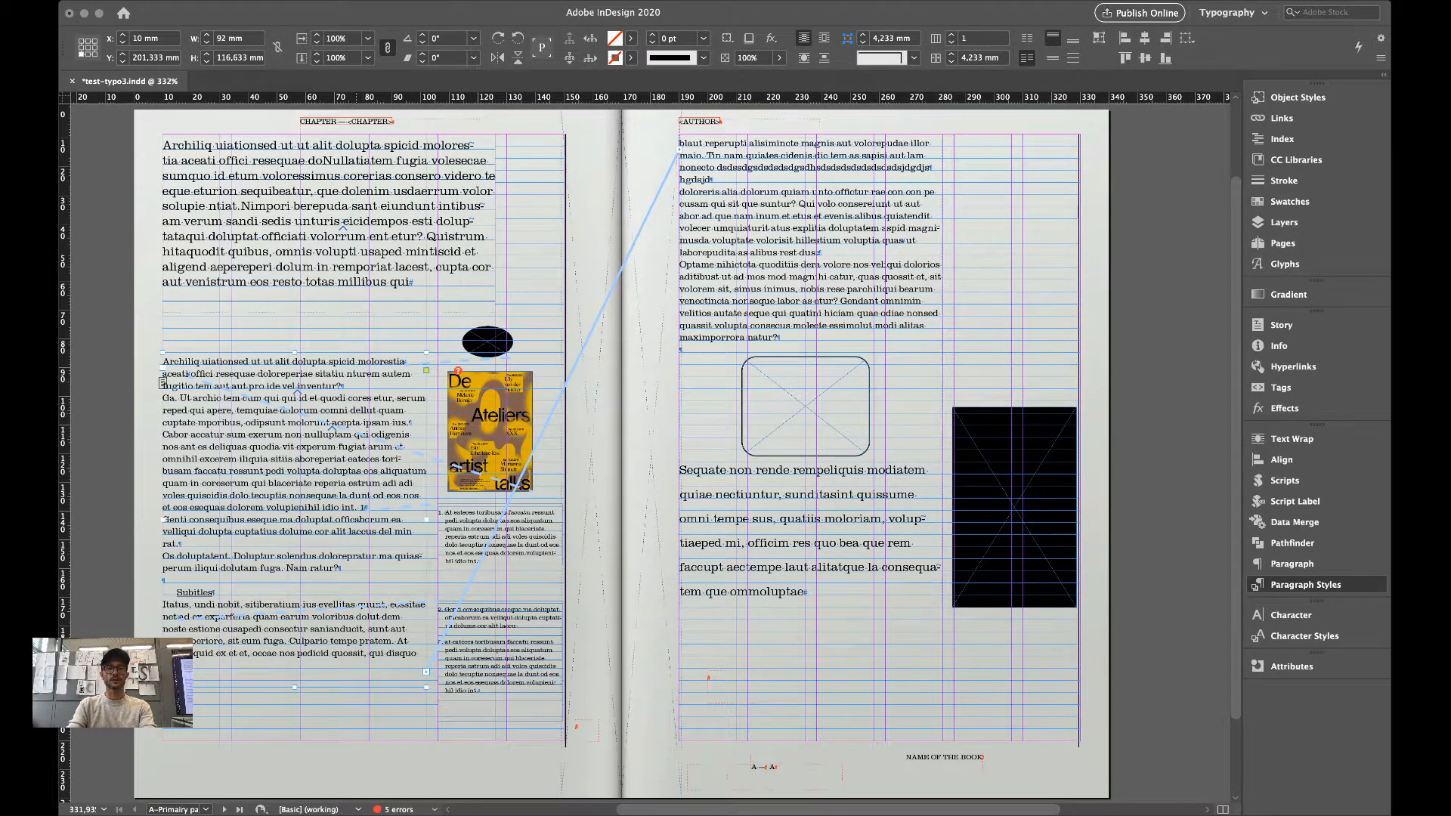
left_click_drag(426, 352, 427, 325)
mouse_move(357, 372)
left_mouse_down()
mouse_move(356, 473)
mouse_move(358, 389)
left_mouse_up()
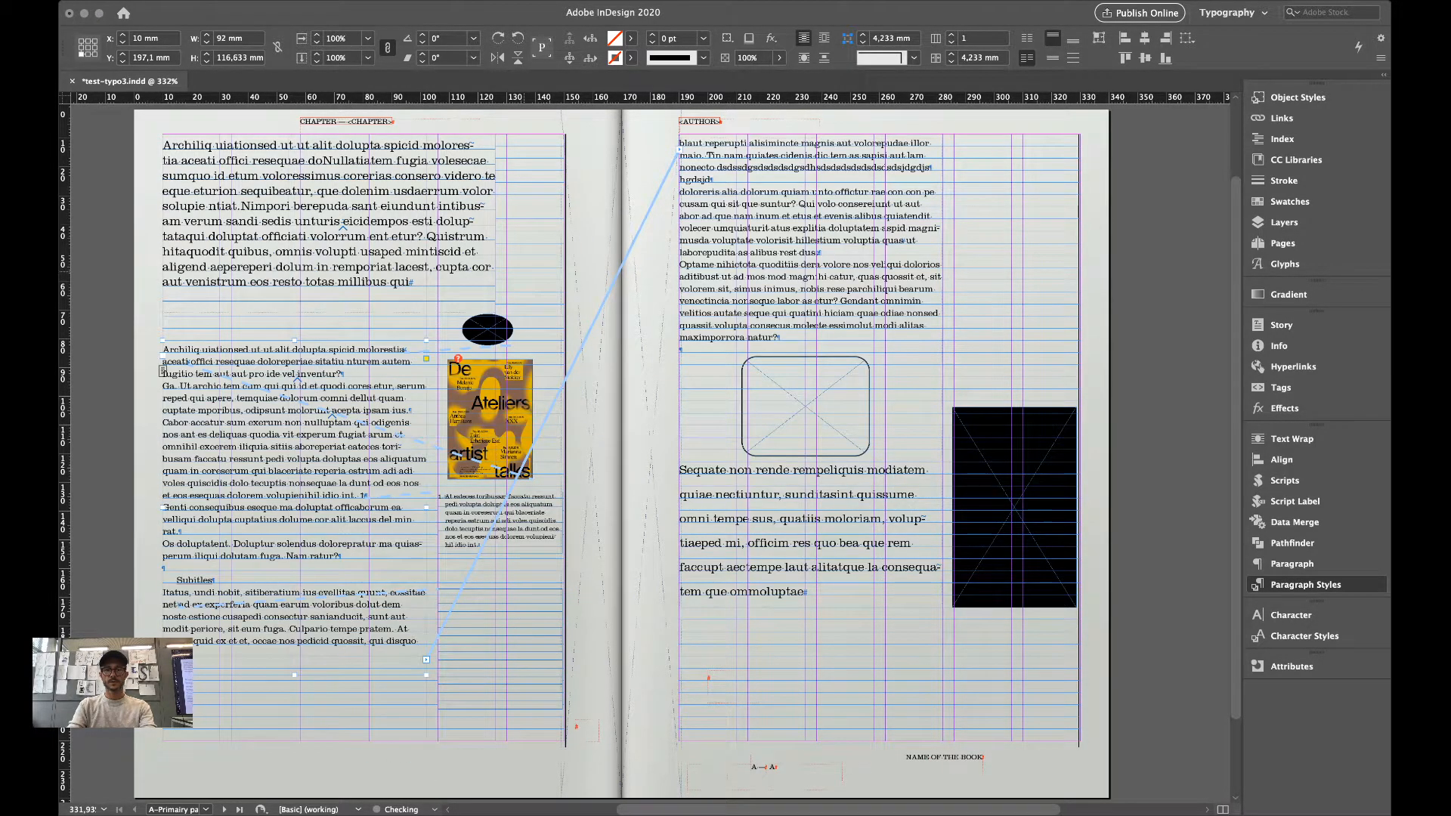
left_click(531, 267)
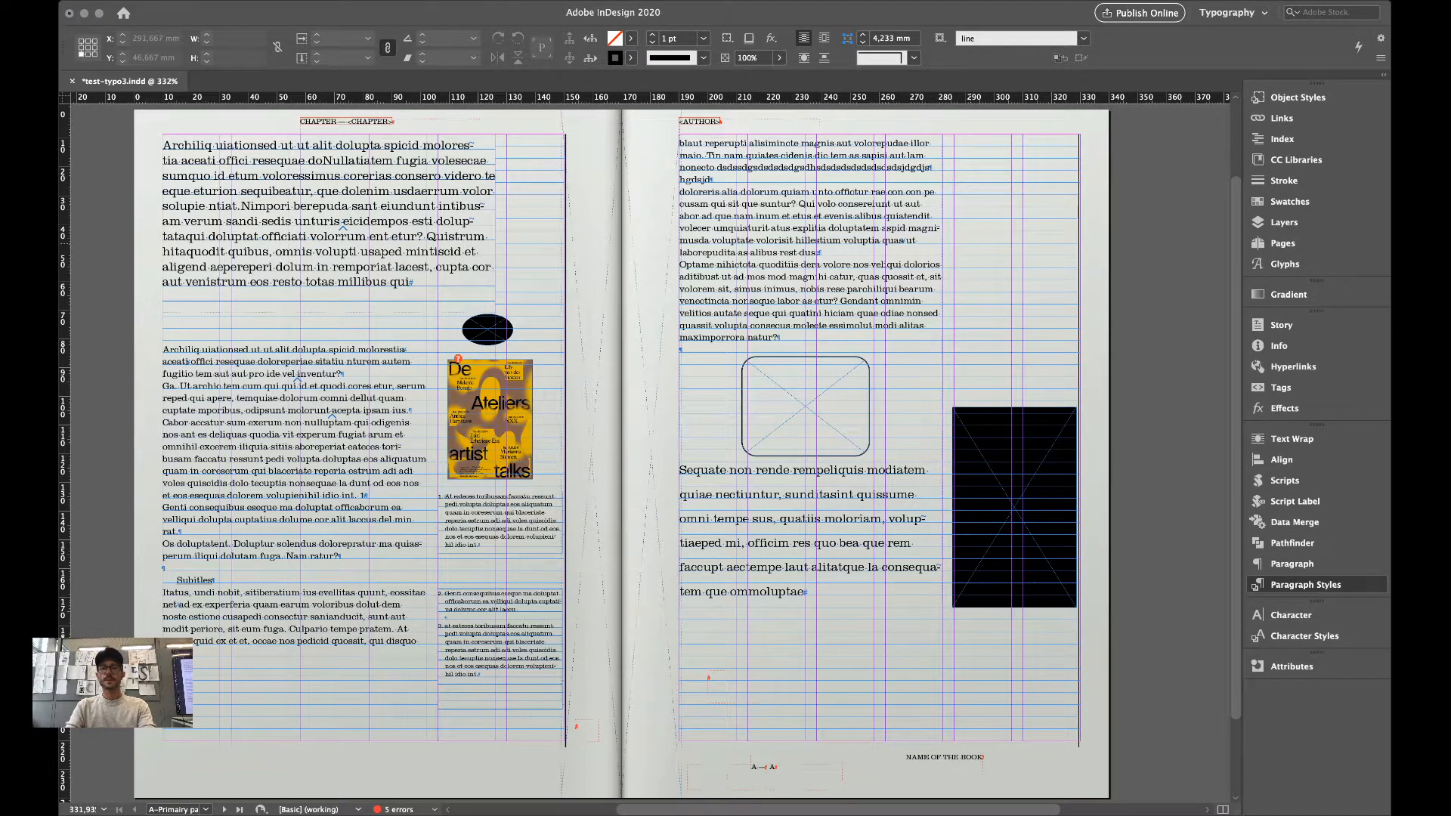
key("super+s")
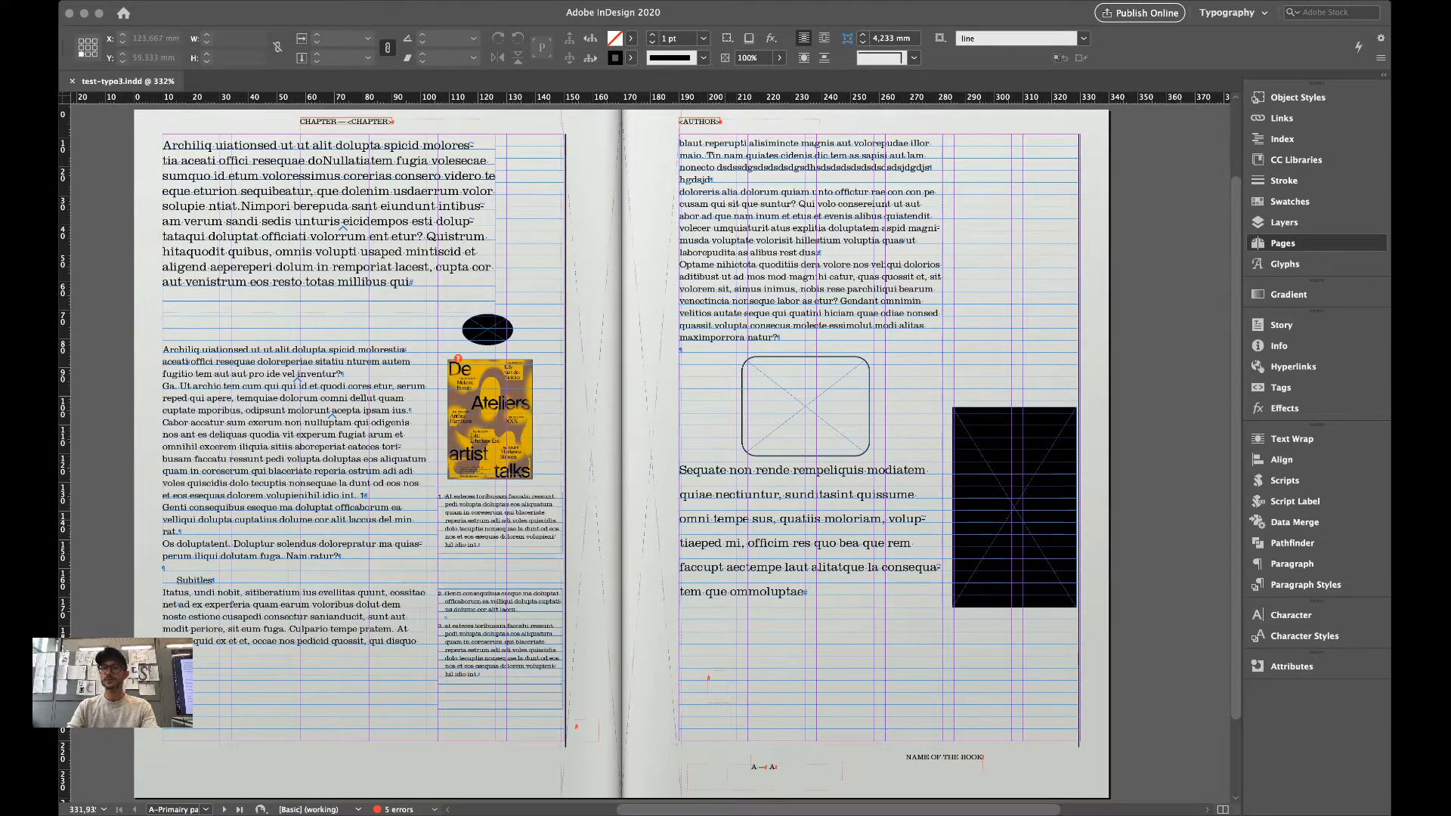
Go to page 1 and switch to the preview display without guides and frame edges.
double_click(1123, 315)
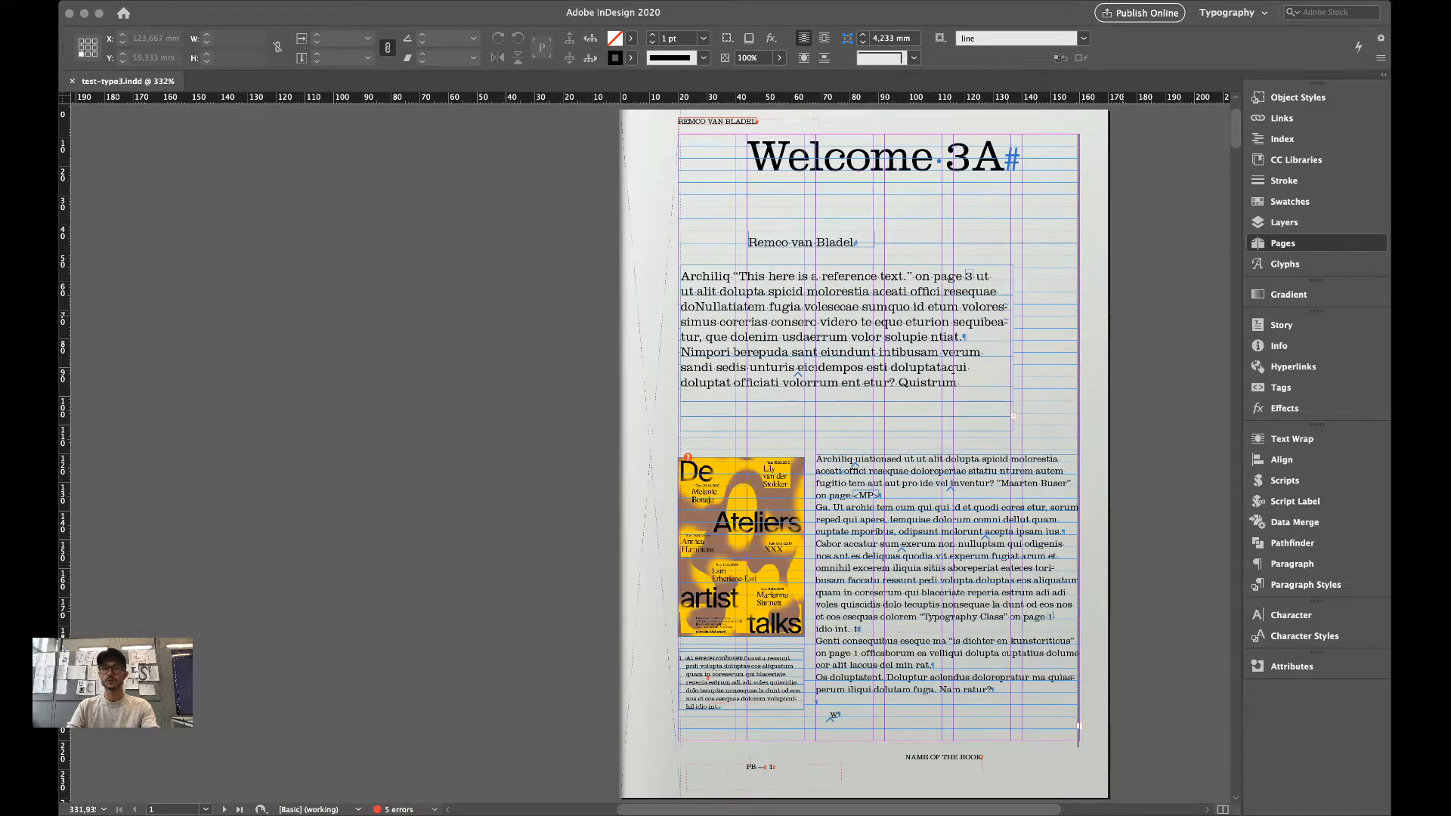
scroll(648, 233, "right", 5)
scroll(647, 232, "right", 2)
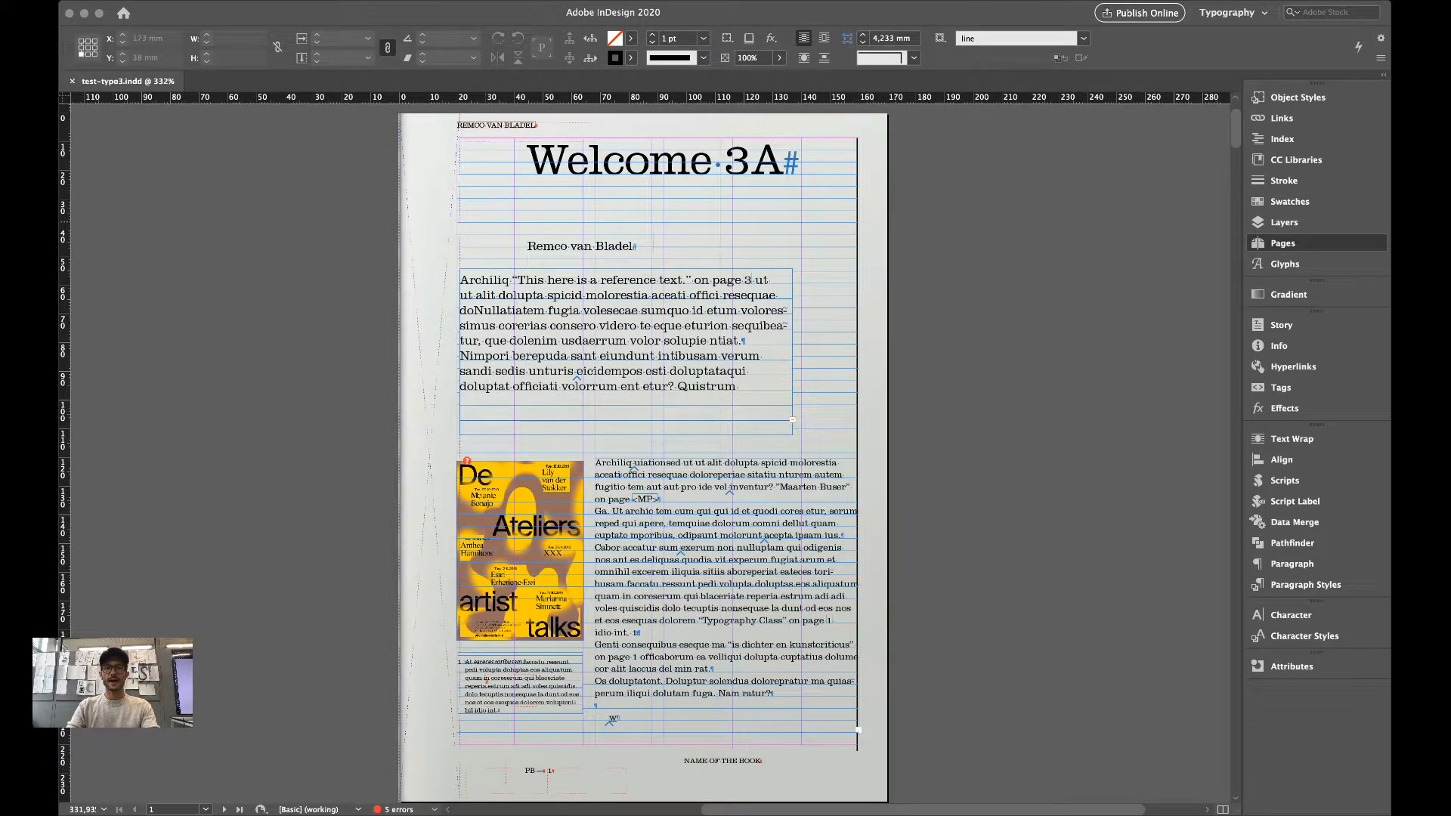
key("w")
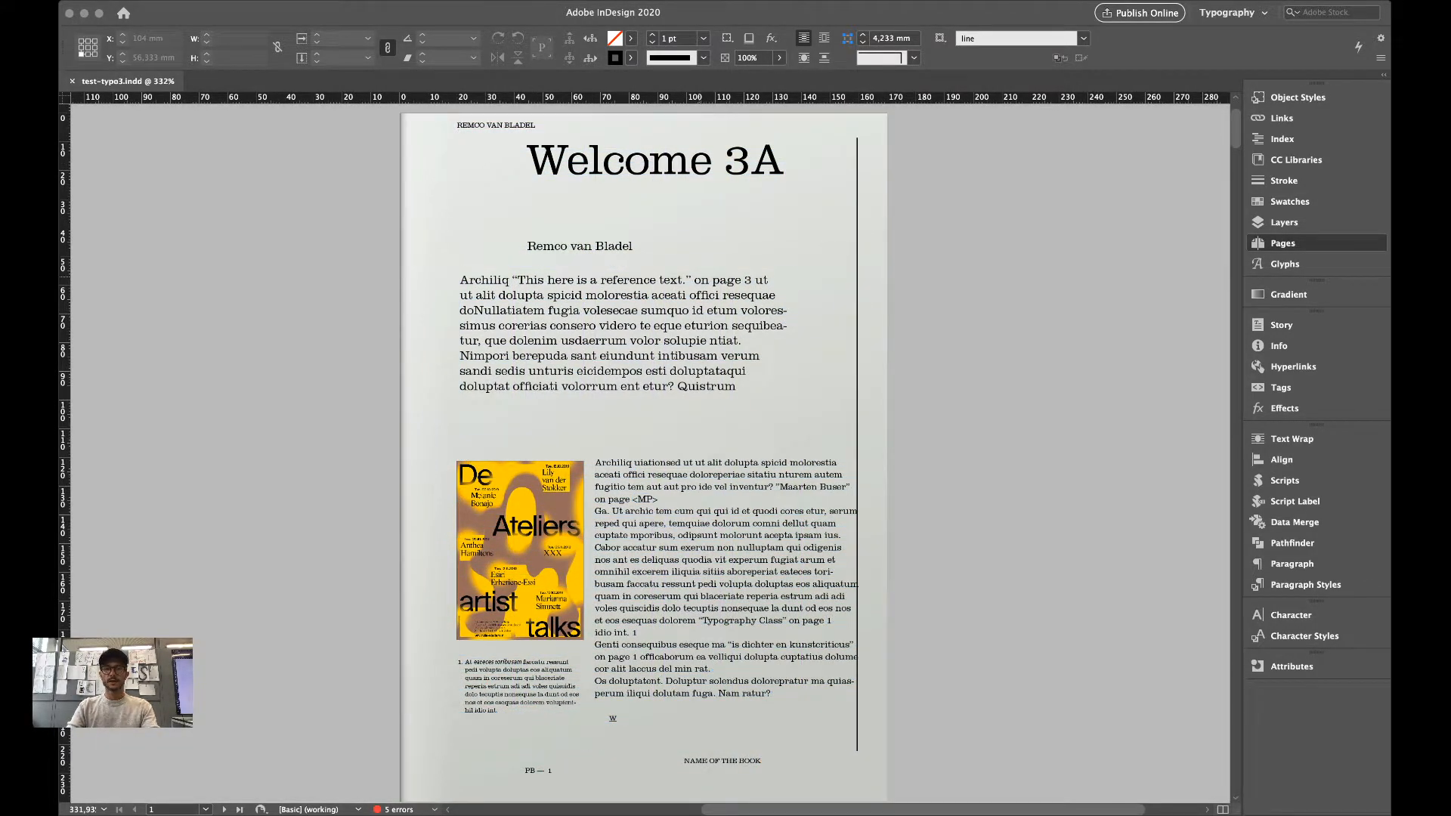
left_click(699, 340)
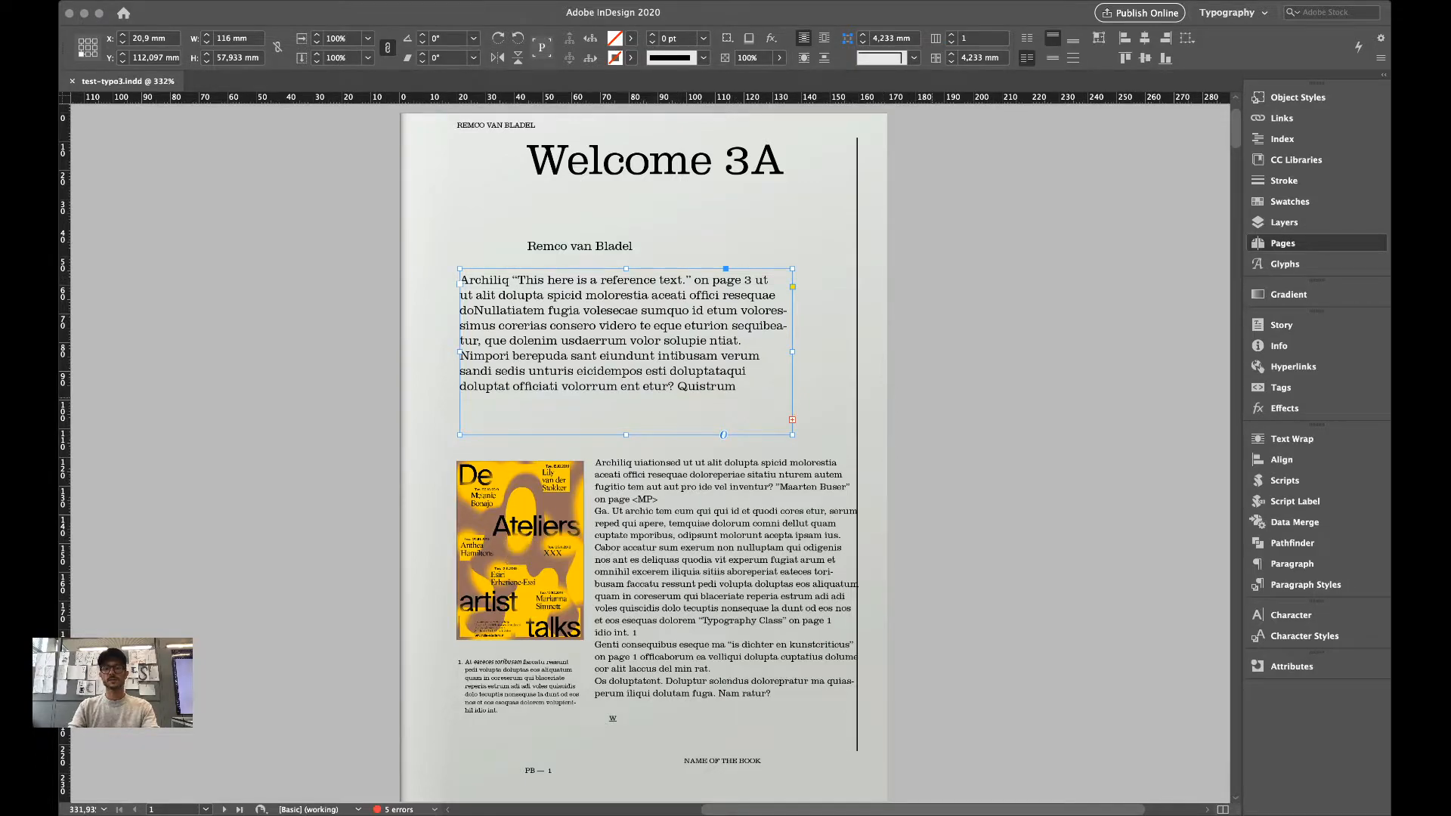
Review the layout in preview from page 1 through to the Next chapter spread and back to page 1.
key("shift+Page_Down")
left_click(933, 397)
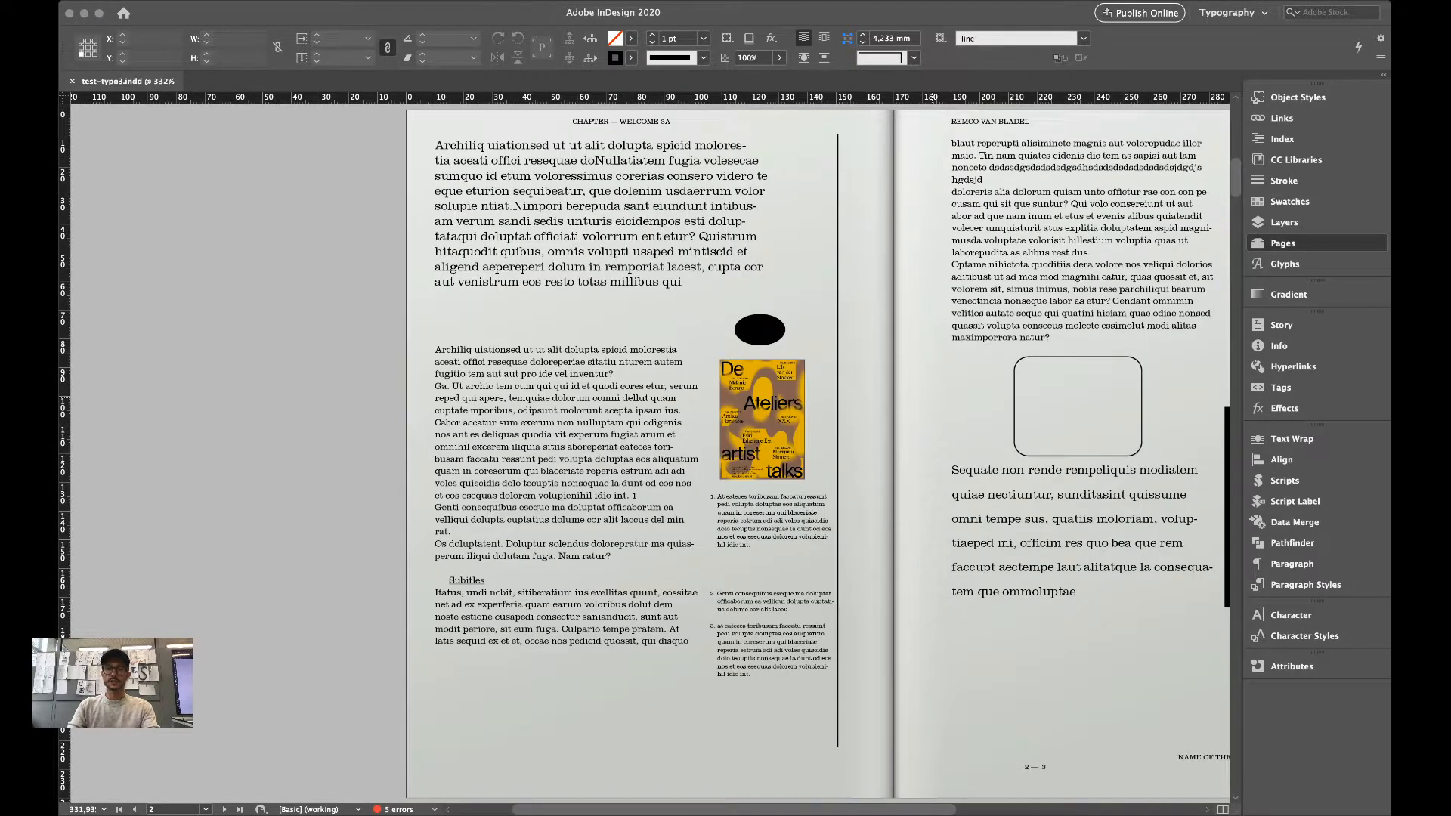
scroll(938, 397, "right", 5)
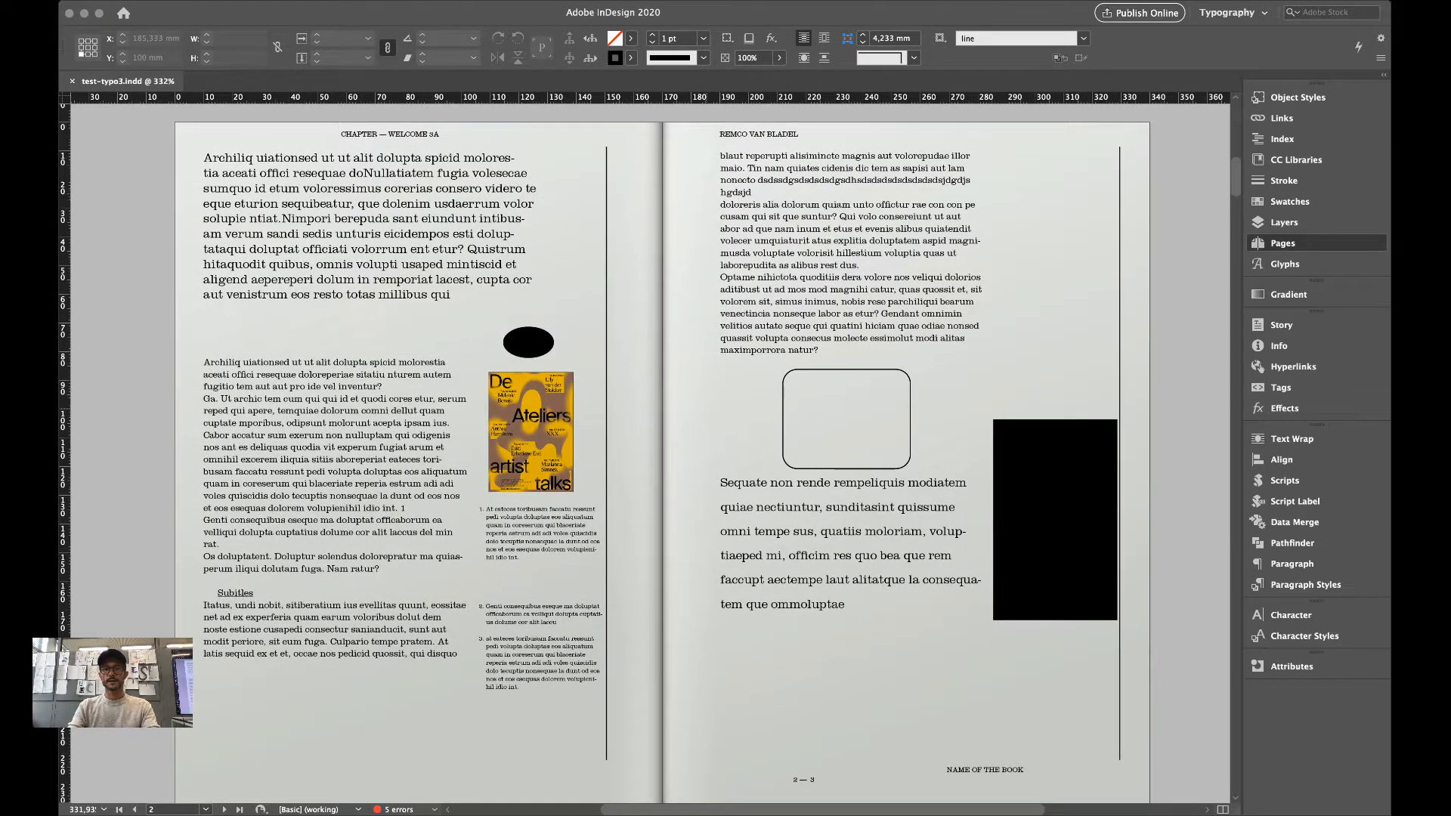
key("alt+Page_Down")
key("alt+Page_Down")
key("alt+Page_Down")
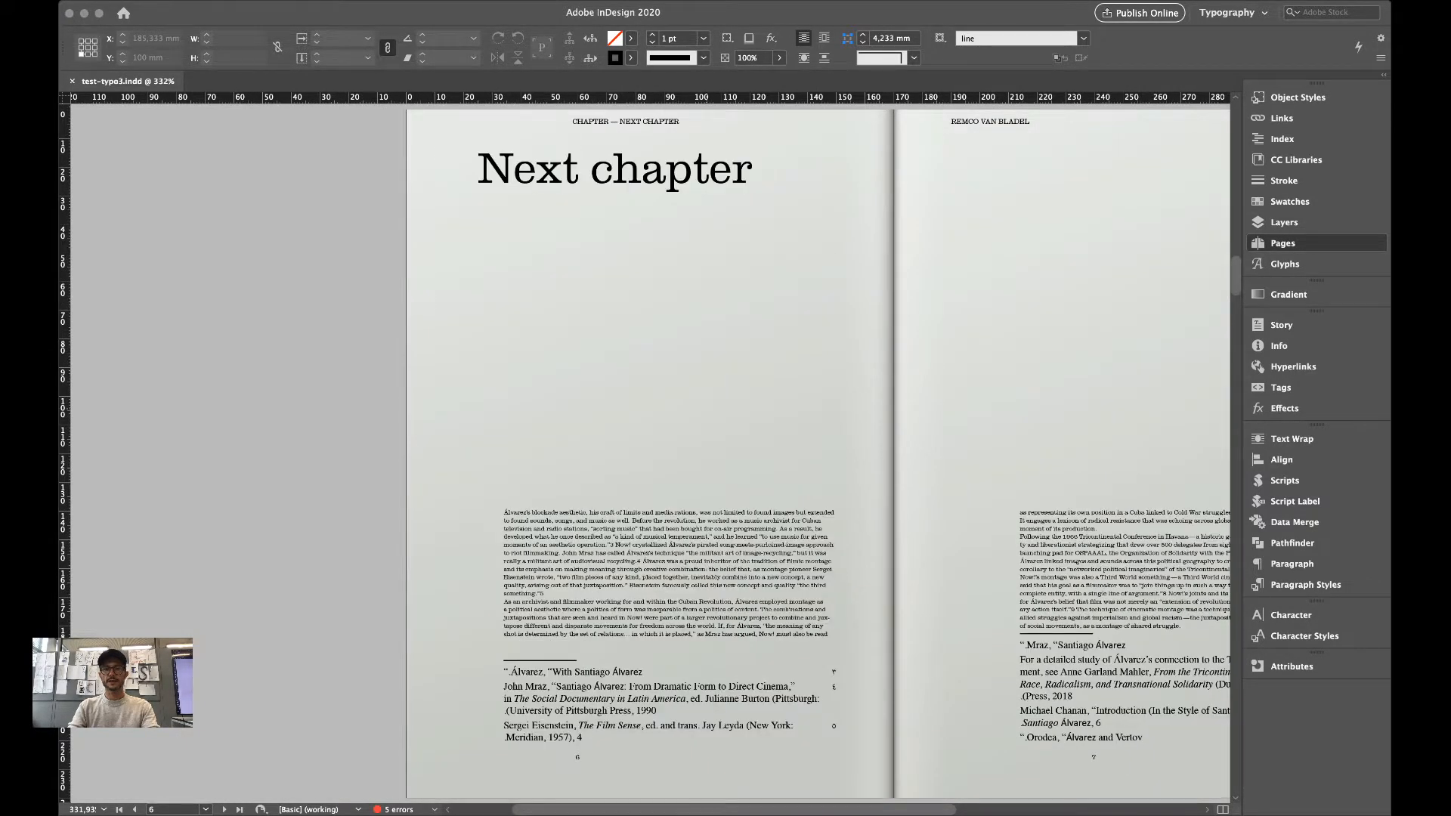
key("alt+Page_Up")
key("alt+Page_Up")
key("alt+Page_Up")
key("alt+Page_Up")
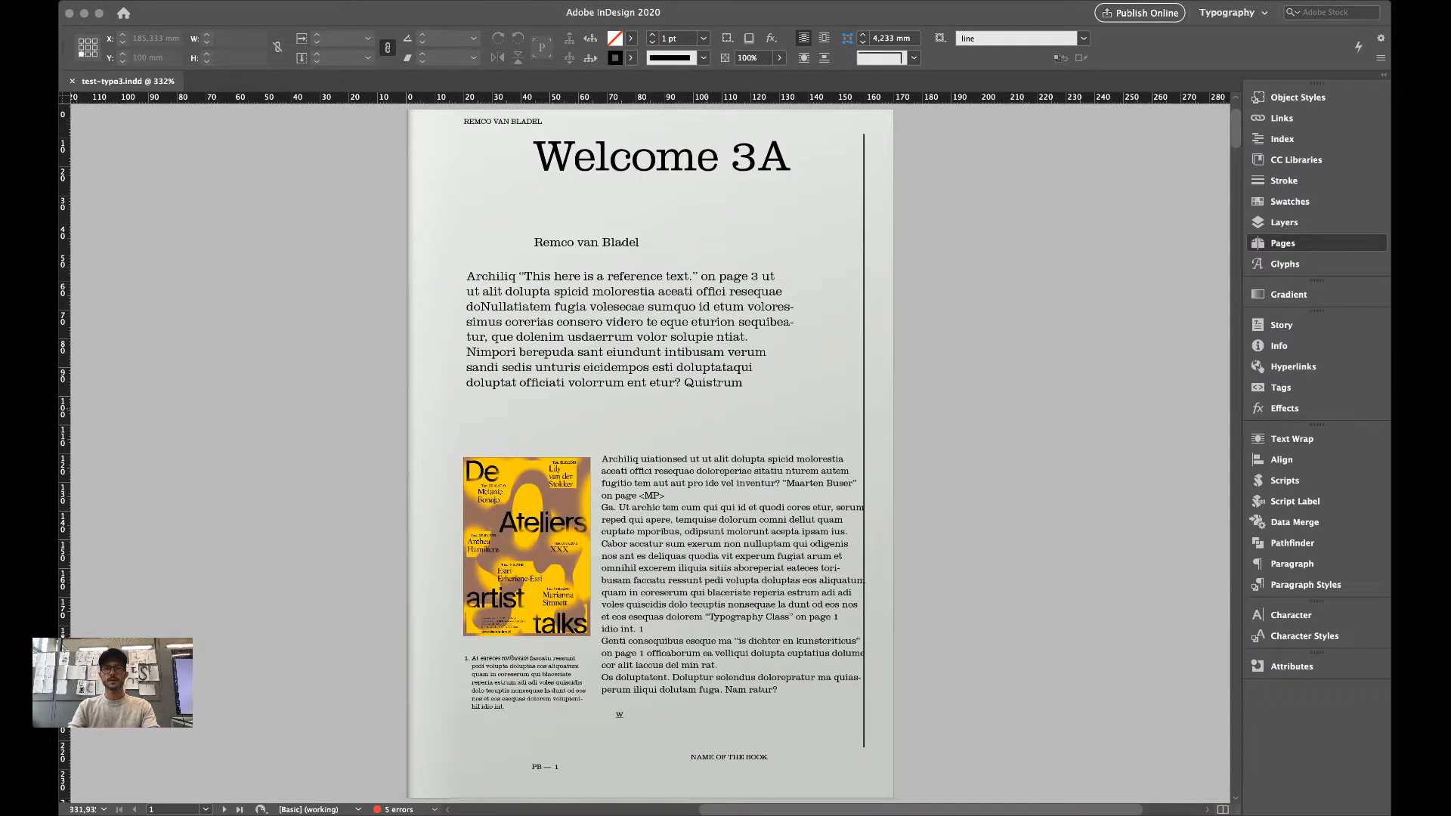
scroll(944, 398, "right", 1)
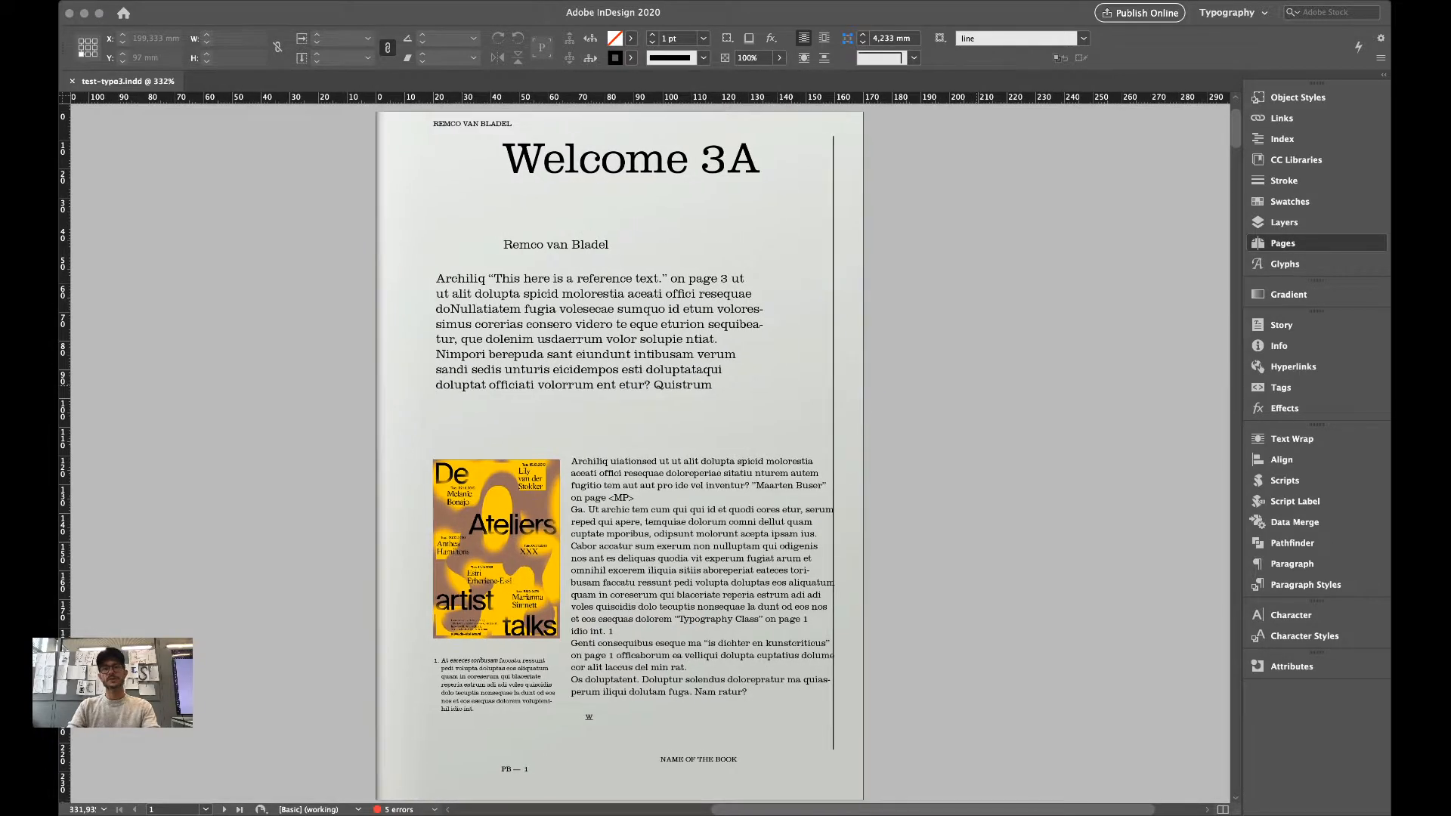
scroll(944, 397, "up", 1)
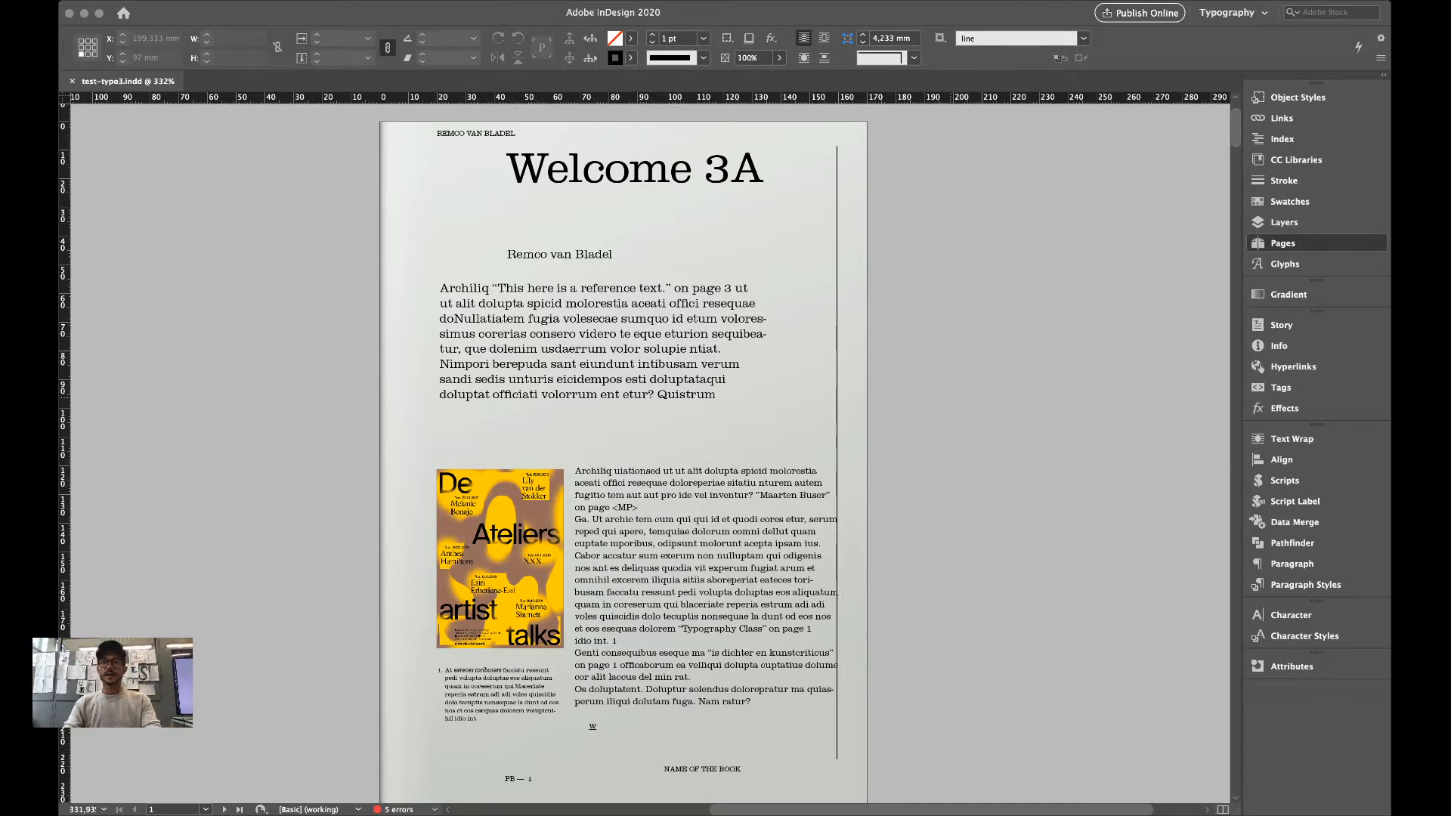
Go to the spread of pages 2 and 3 and review both pages in full.
key("shift+Page_Down")
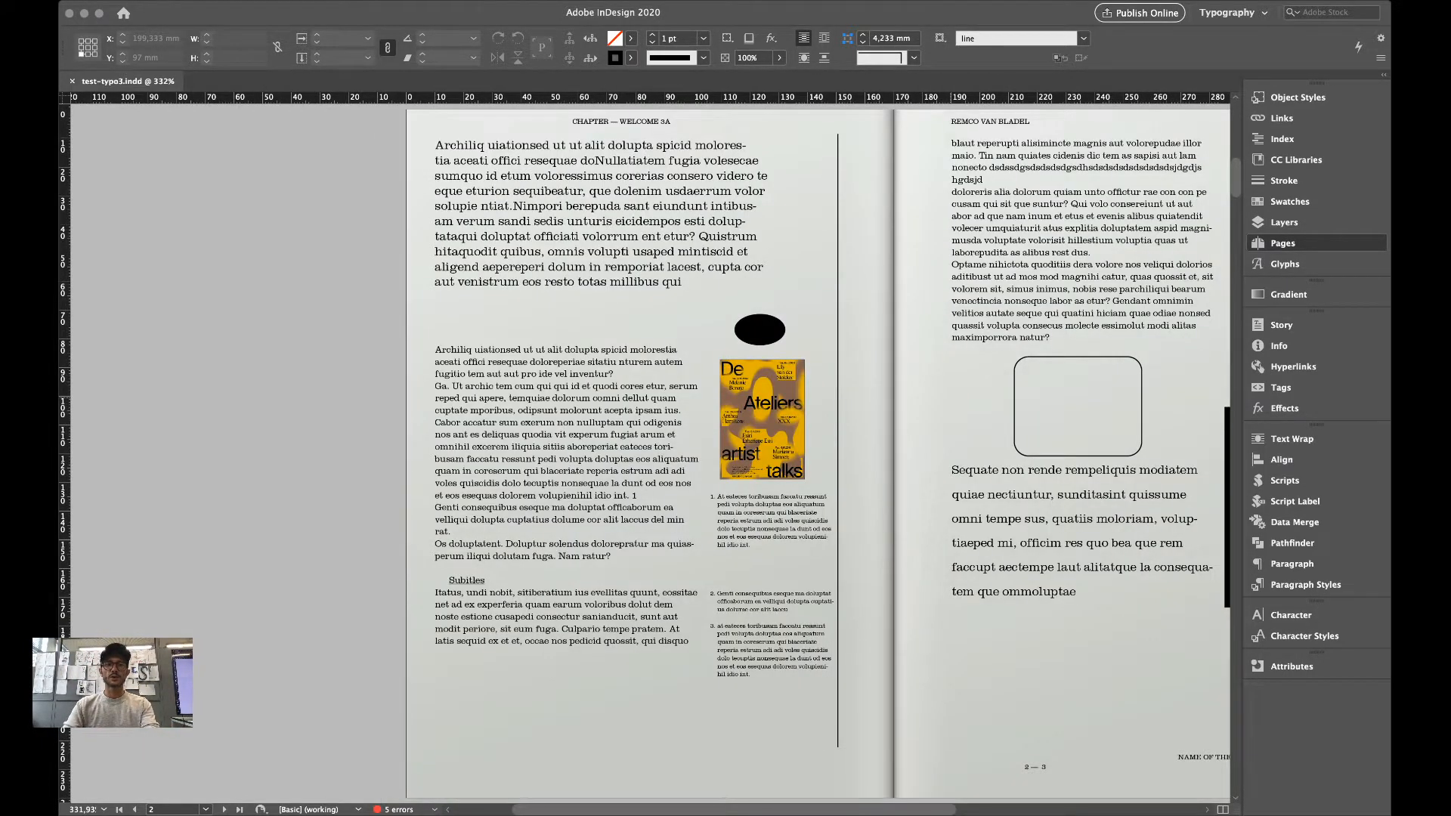
scroll(650, 454, "right", 5)
scroll(774, 398, "right", 1)
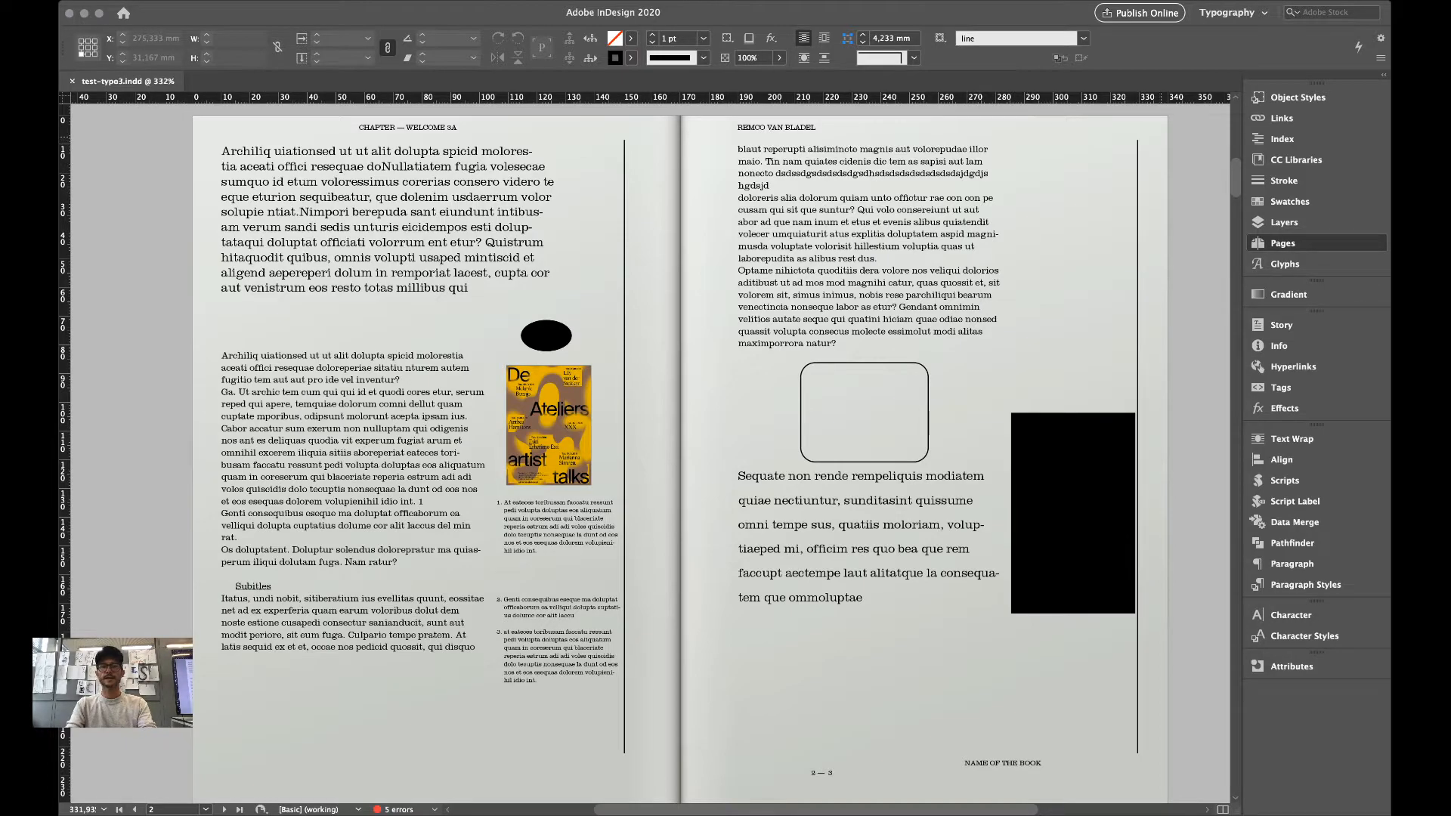
On the A-Primary parent spread, rename the Chapter text variable as "header test" and keep the change.
double_click(1161, 137)
scroll(695, 221, "right", 5)
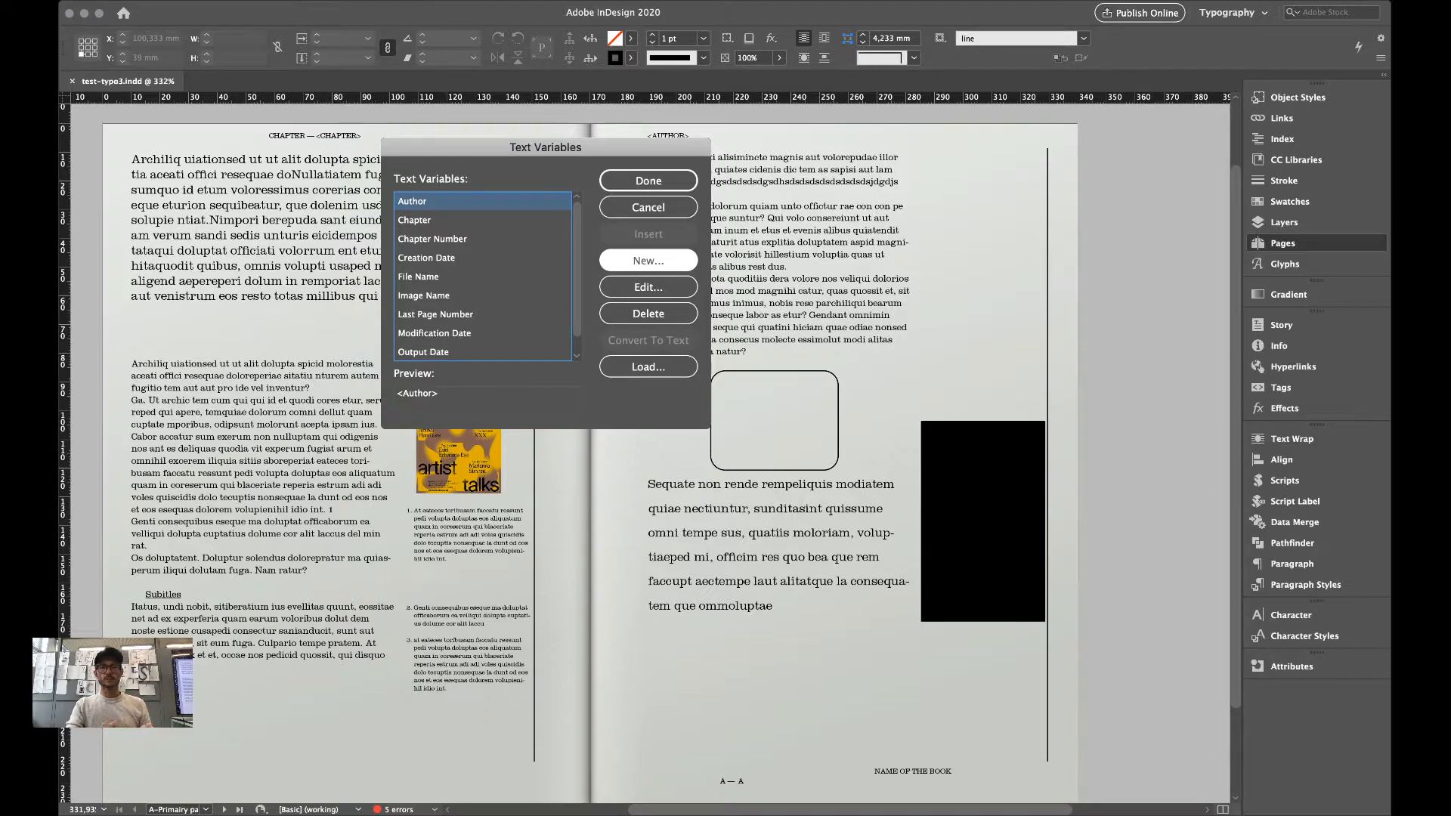
double_click(415, 220)
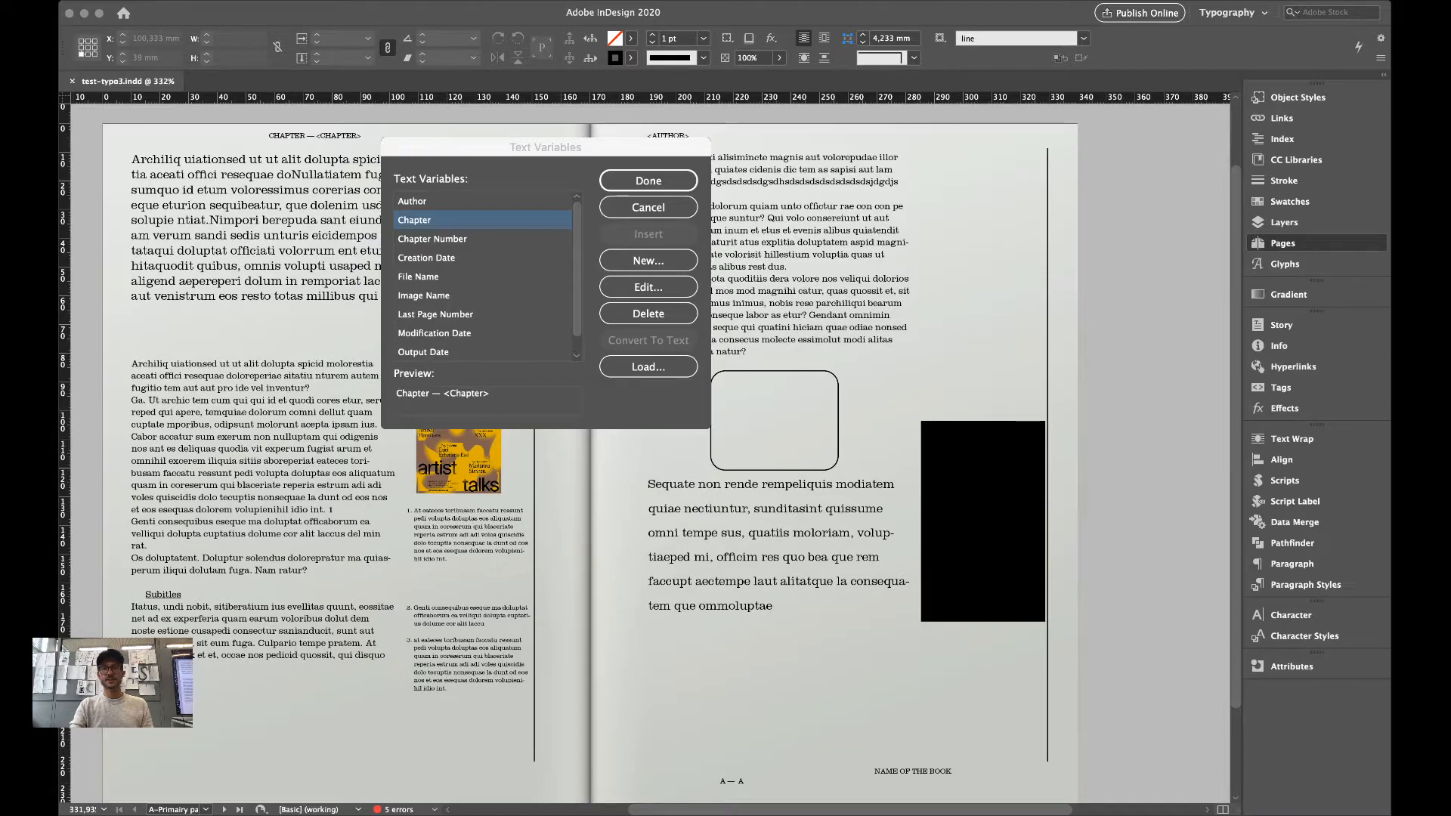
key("Return")
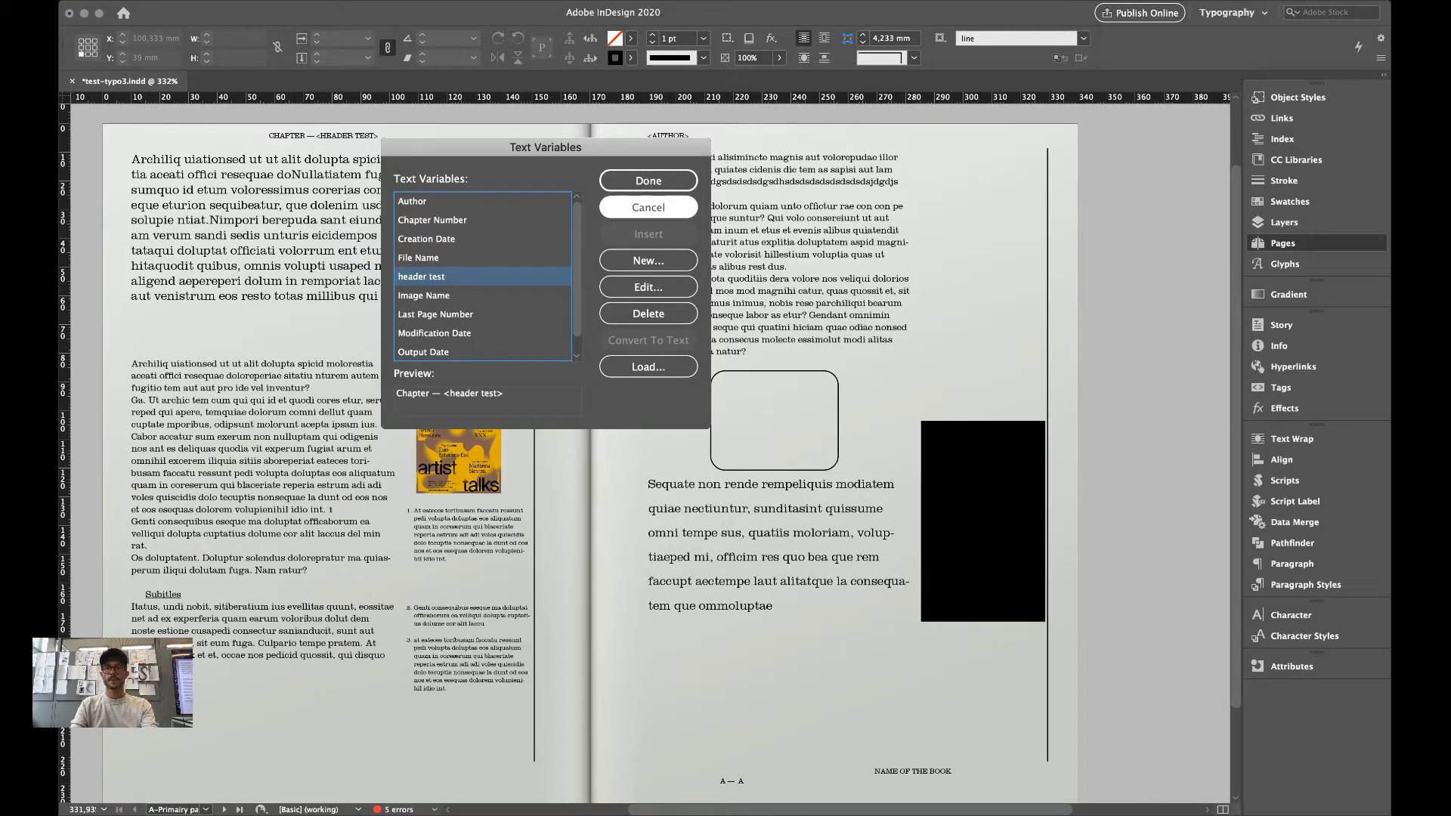
left_click(648, 180)
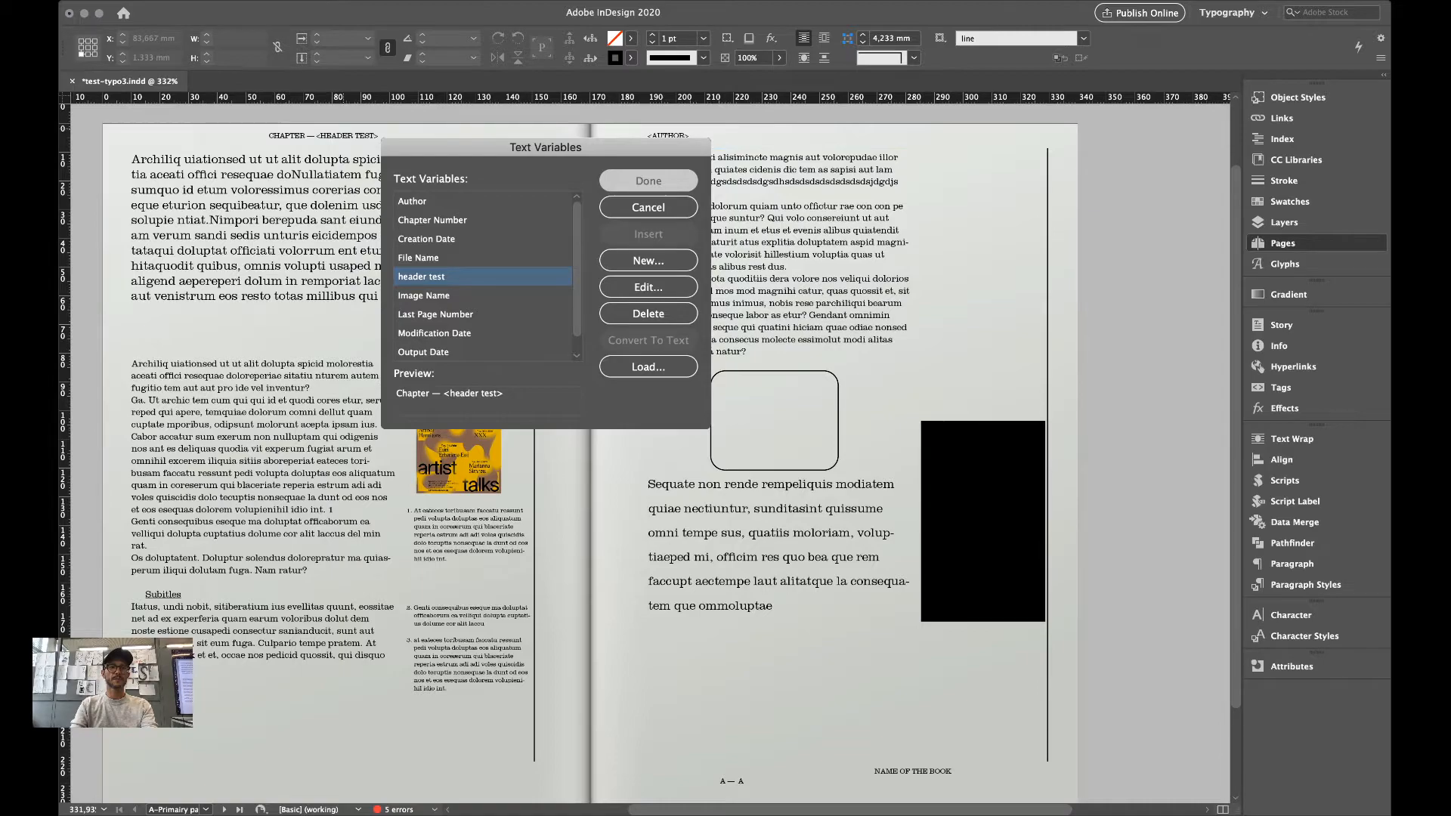
Check the text variable commands for the left running header, and place the cursor in the right page's author header.
left_click(341, 137)
double_click(341, 136)
double_click(342, 137)
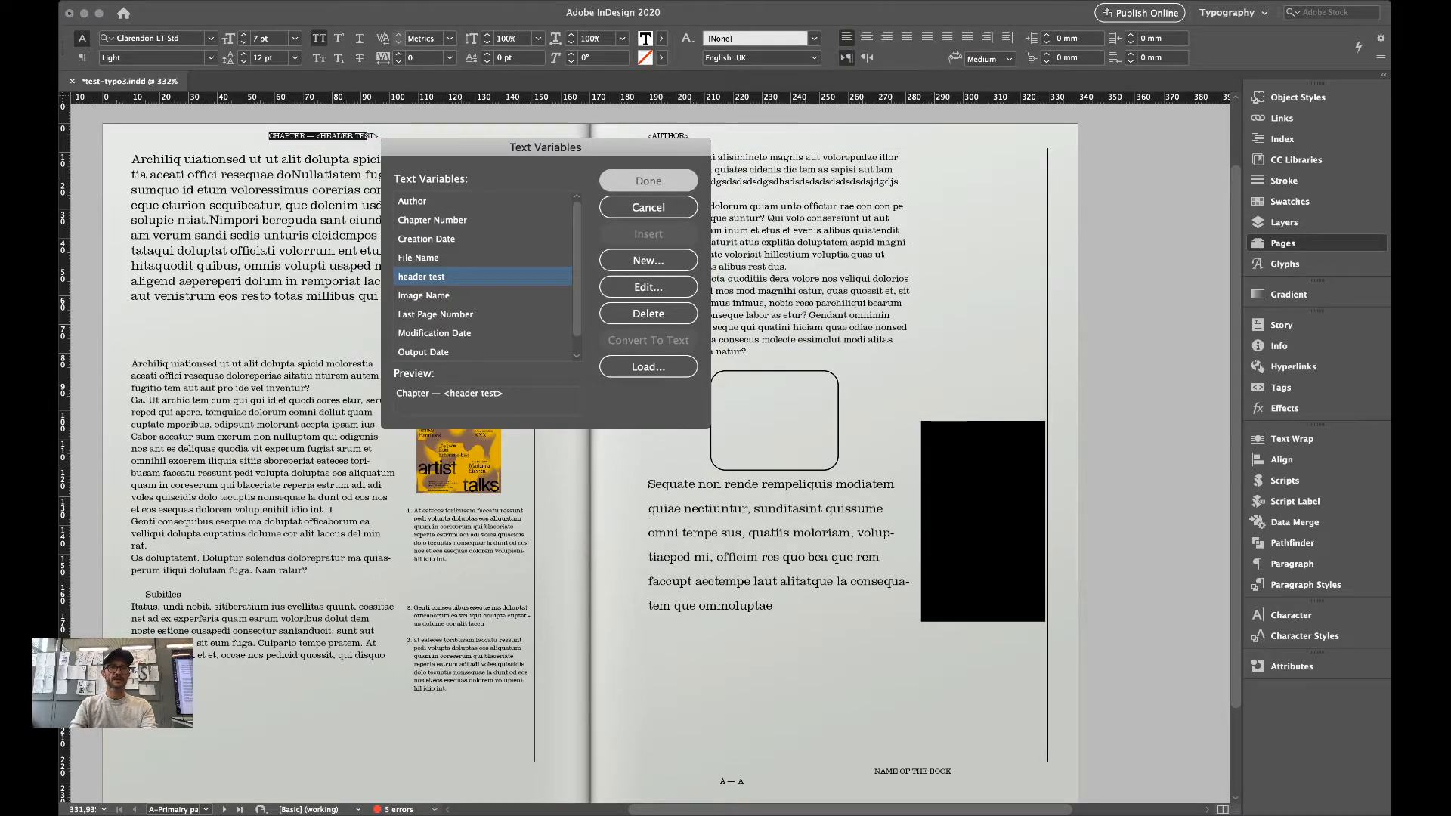
mouse_move(325, 148)
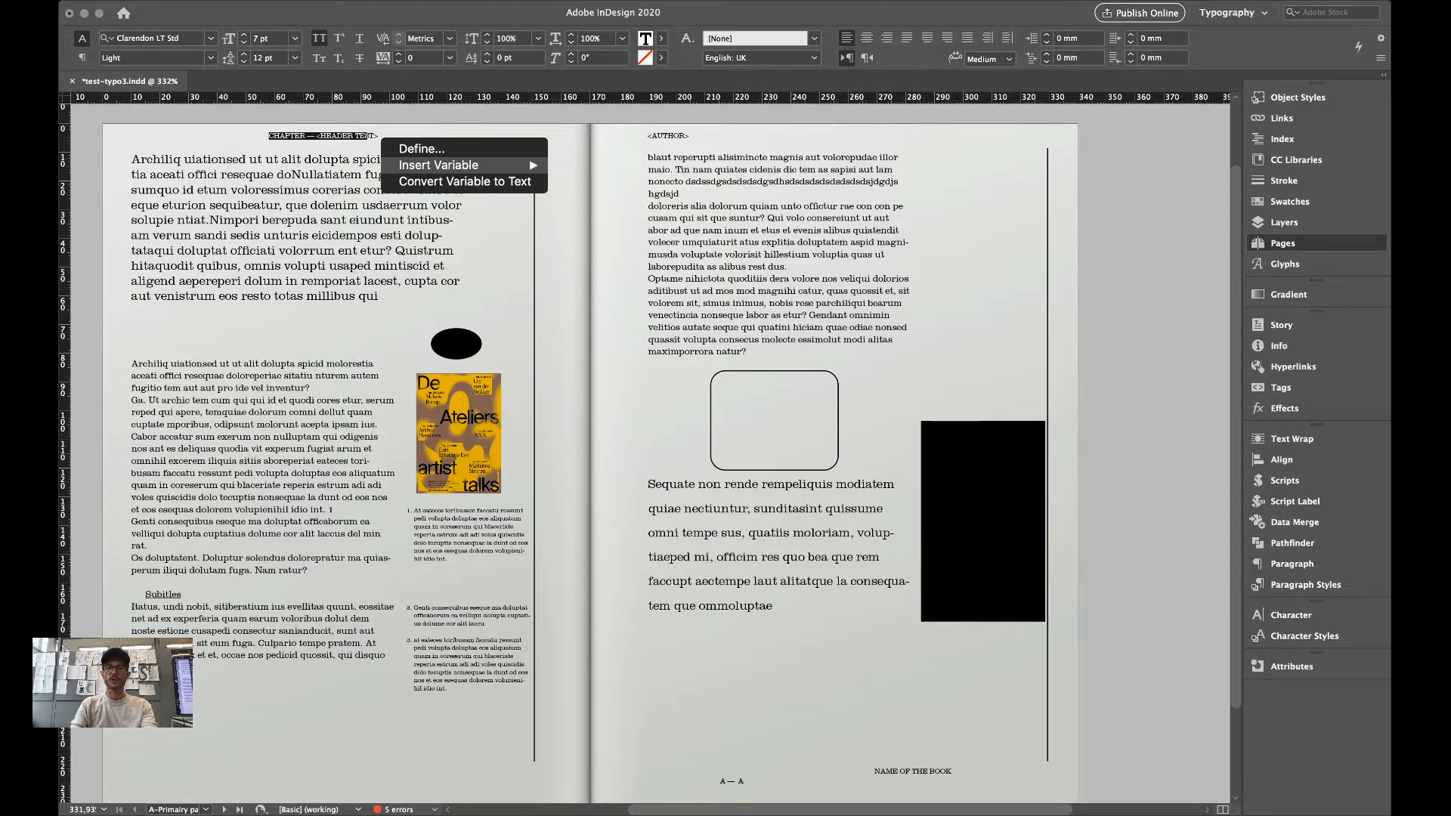
key("Escape")
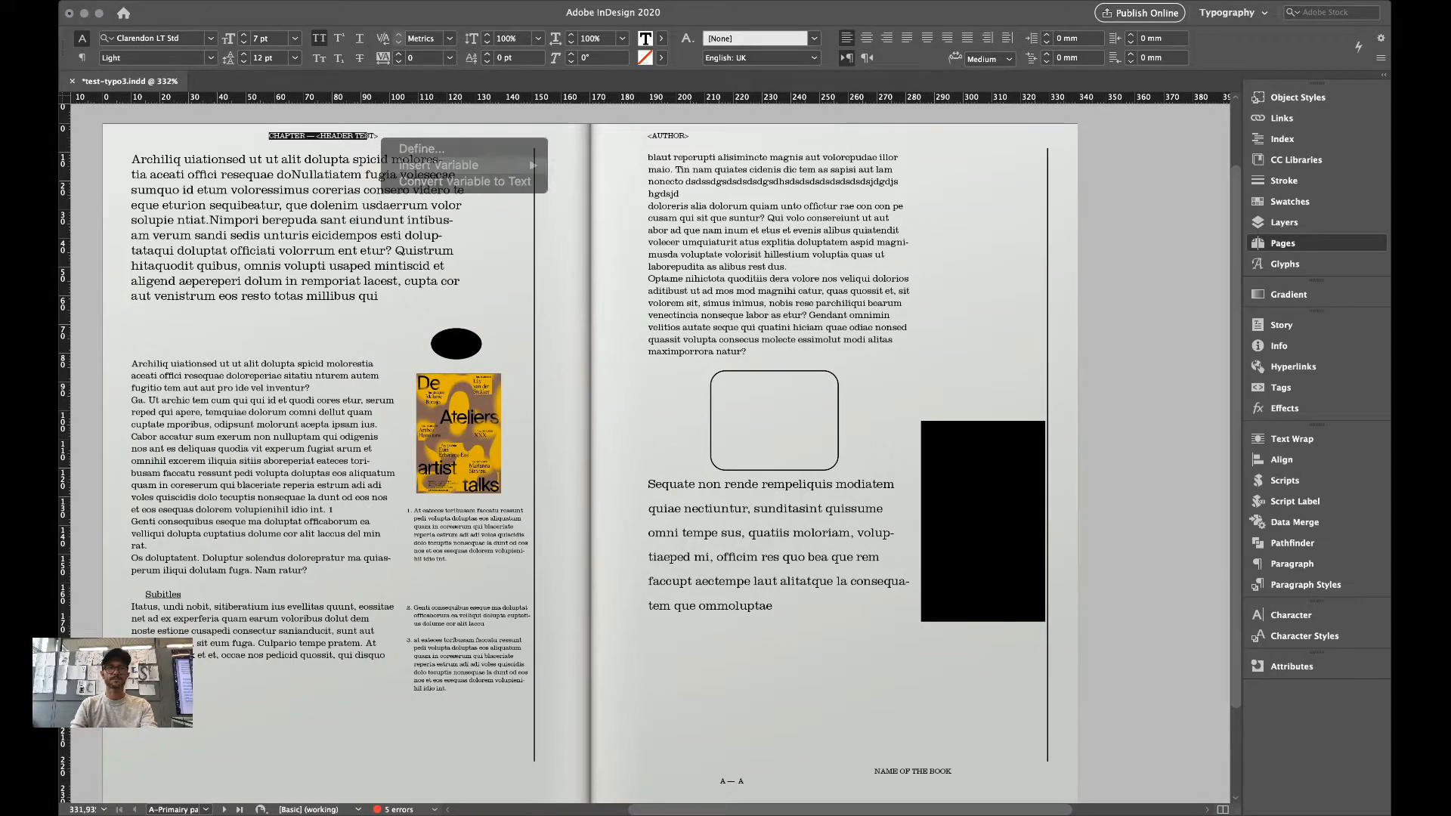
left_click(367, 136)
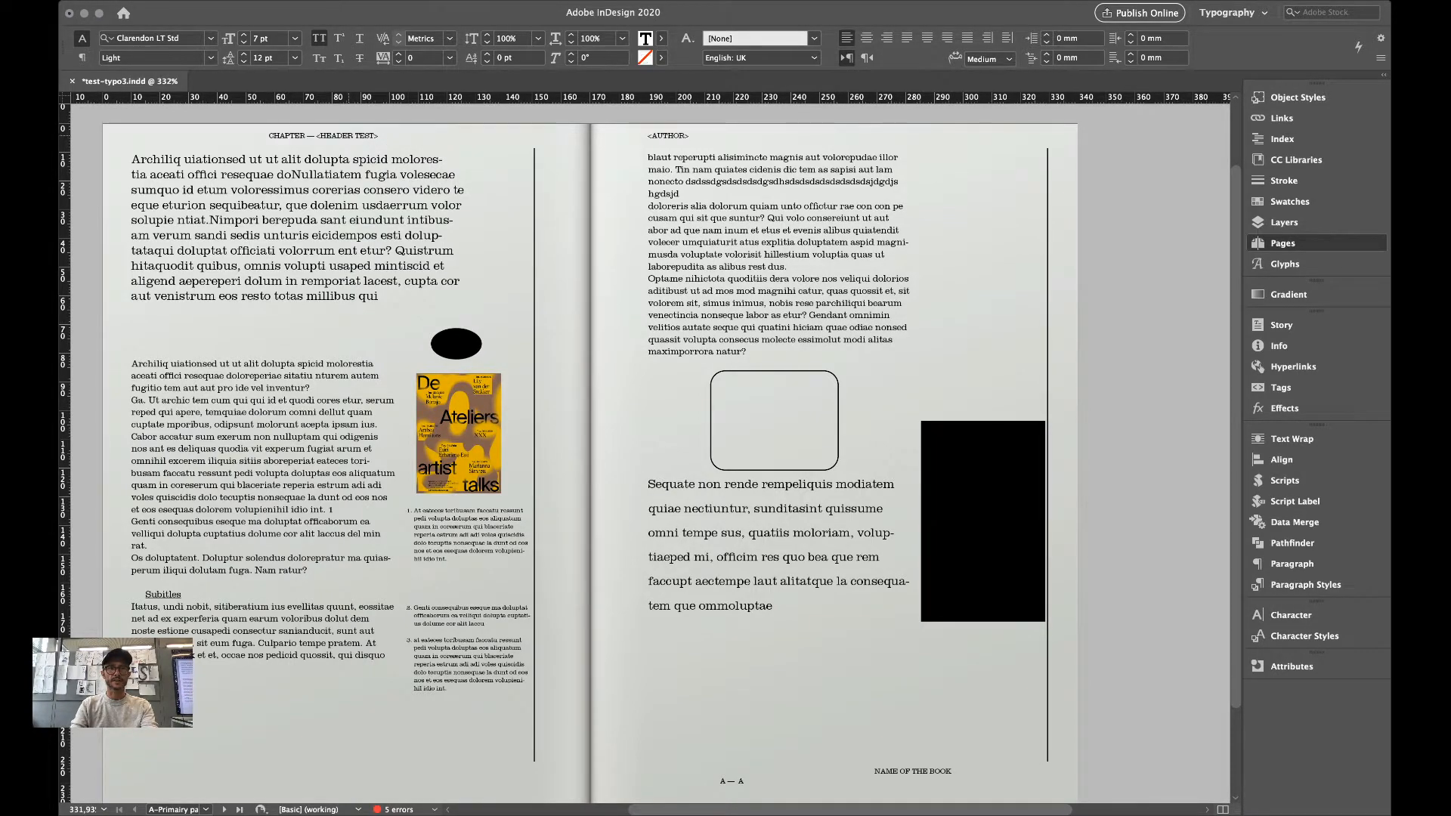
left_click(384, 116, "super")
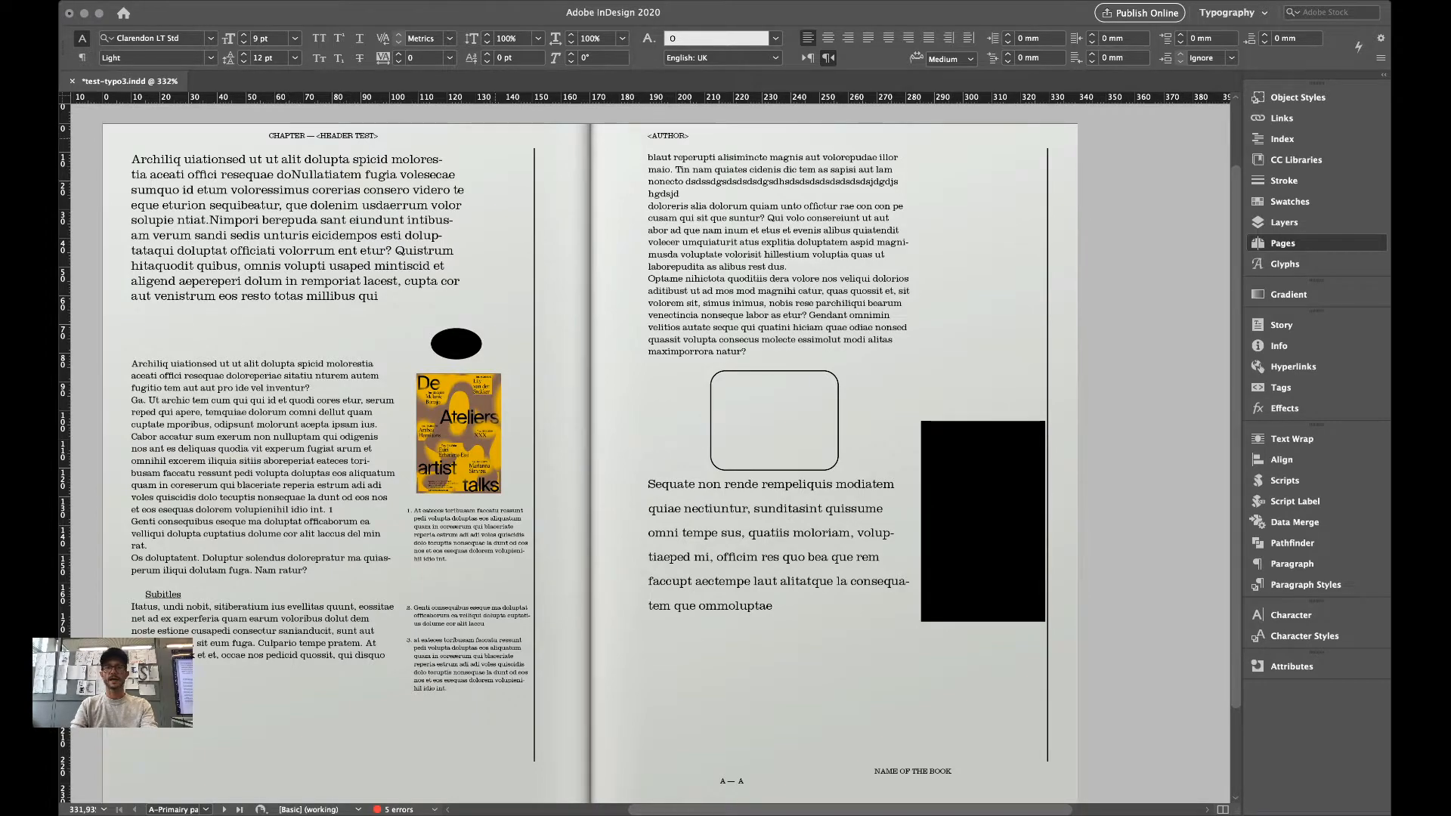
left_click(666, 137)
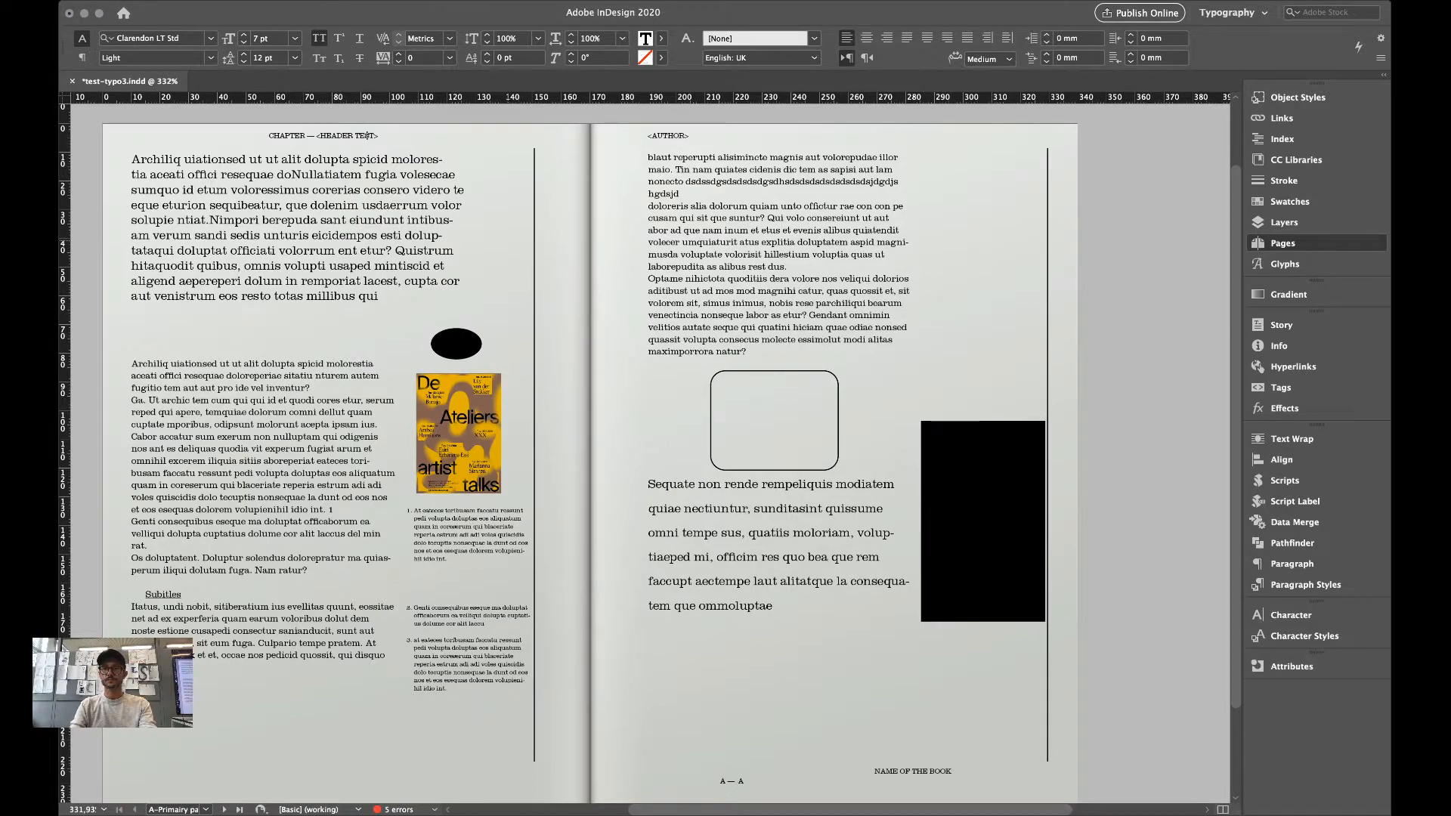
Return to page 1 and check the text in the Welcome 3A title and the small text below the body column.
double_click(1113, 311)
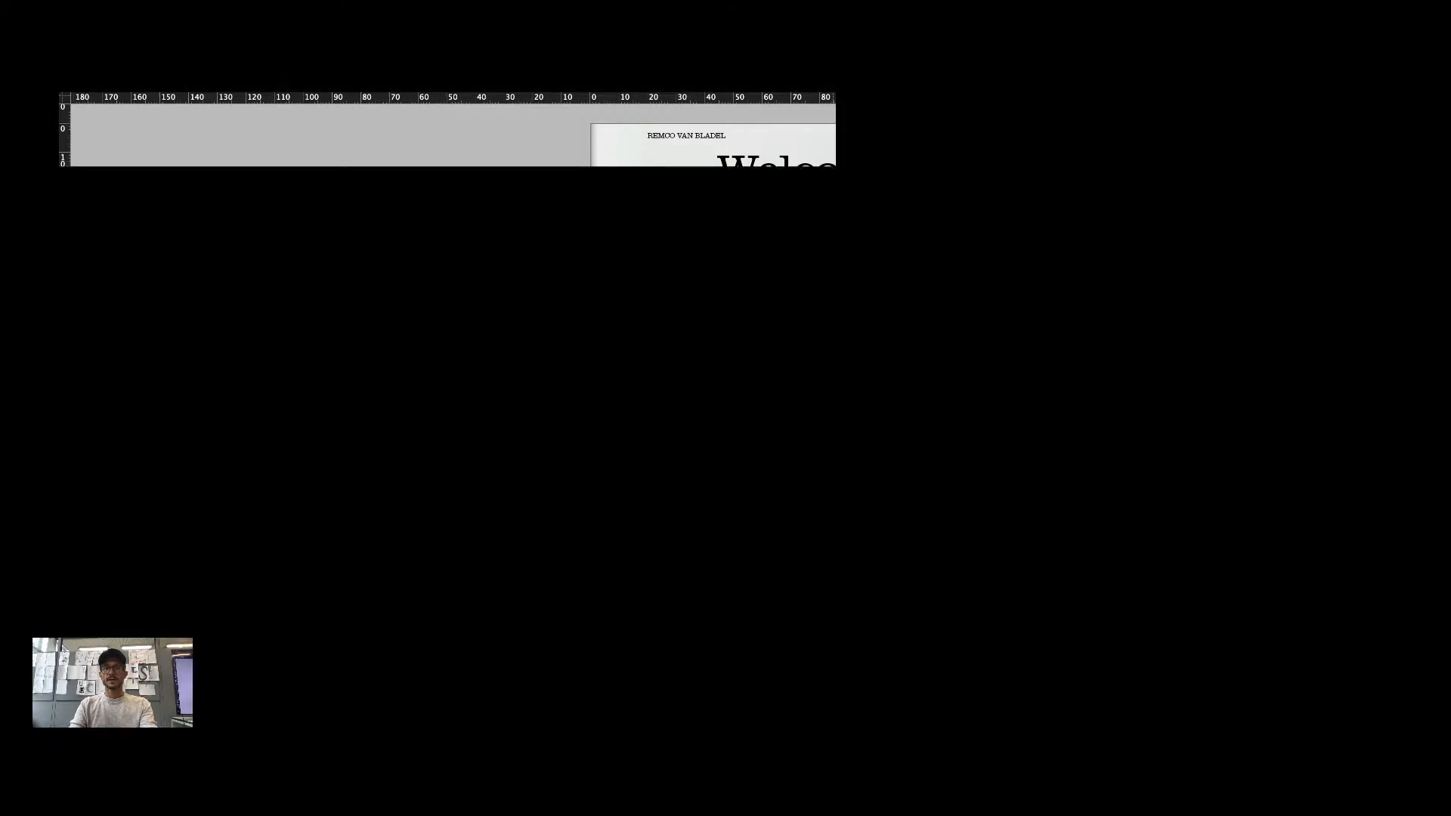
left_click(839, 171)
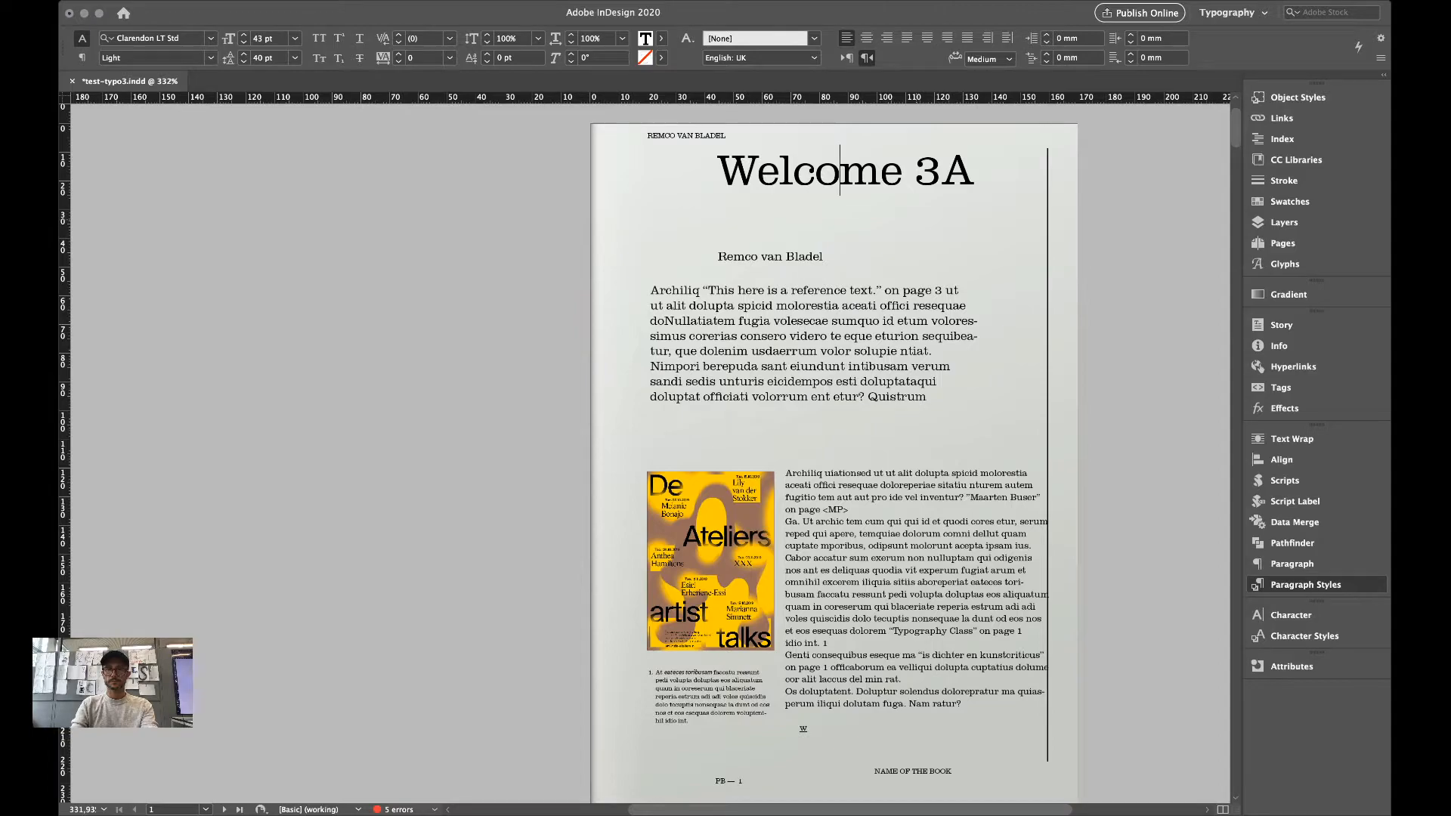
left_click(803, 728)
scroll(657, 453, "right", 5)
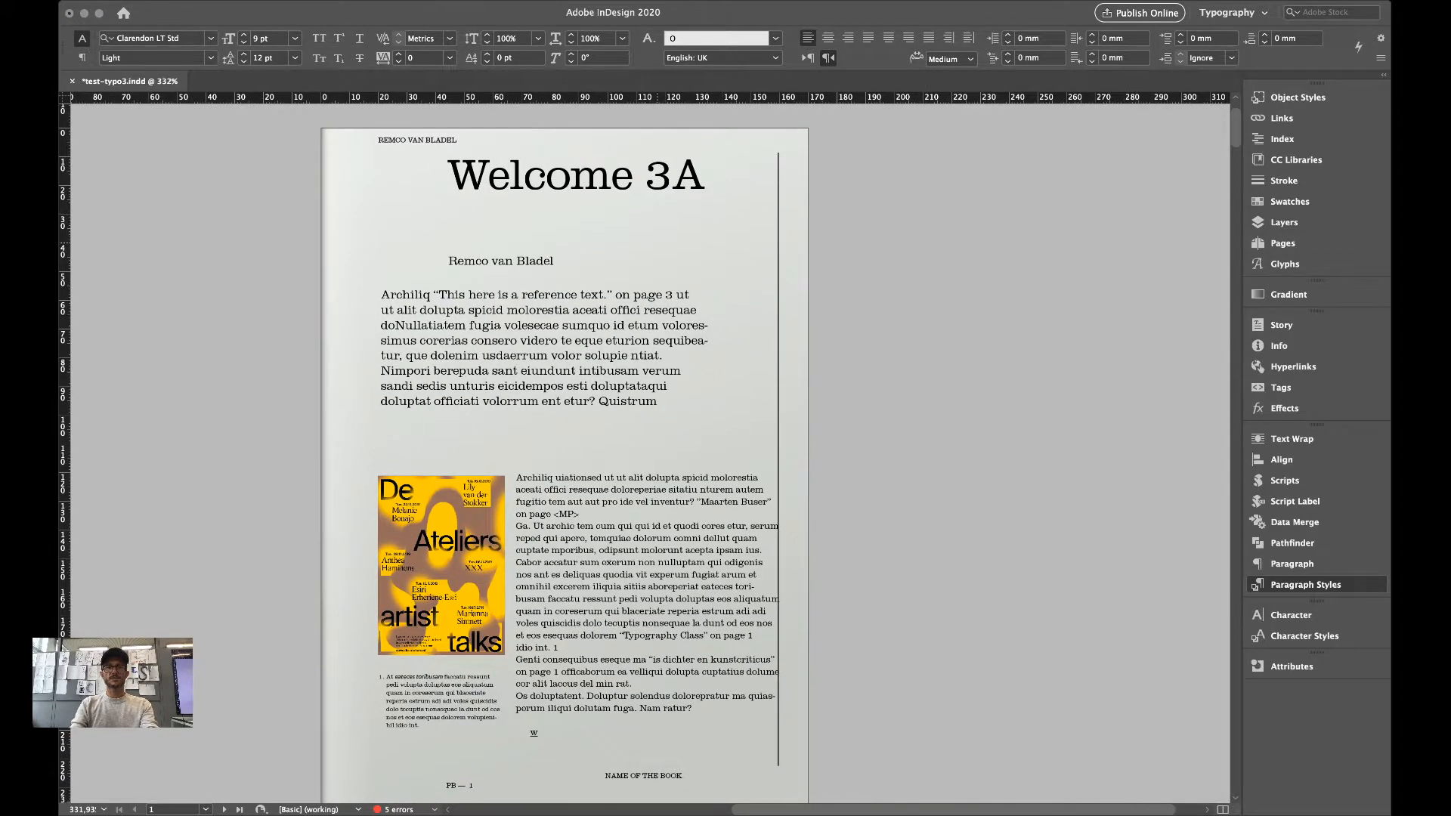
Compare the Welcome 3A title on page 1 with the running header above page 2.
left_click_drag(447, 175, 705, 176)
left_click(888, 211)
key("shift+Page_Down")
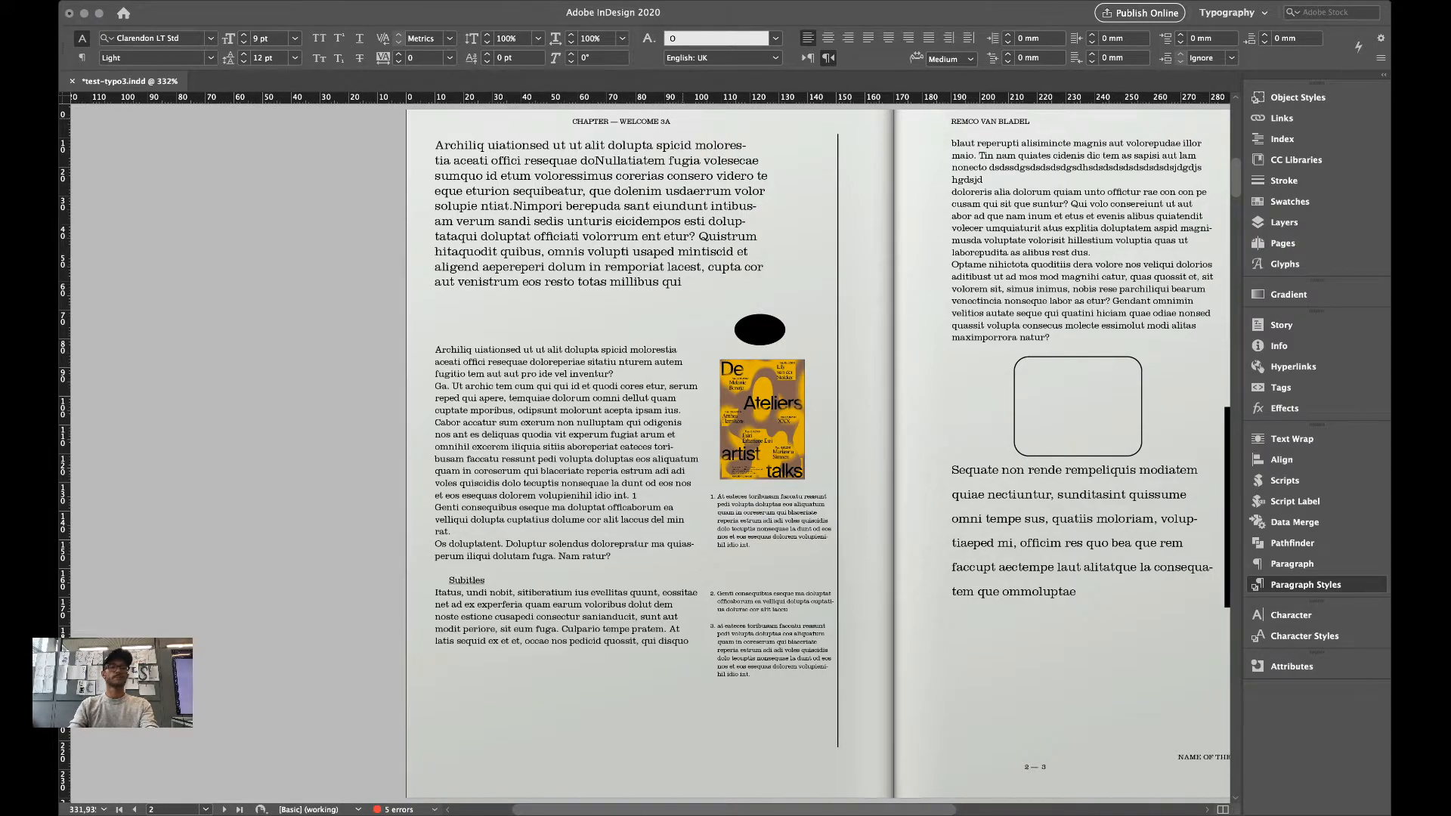
key("super+equal")
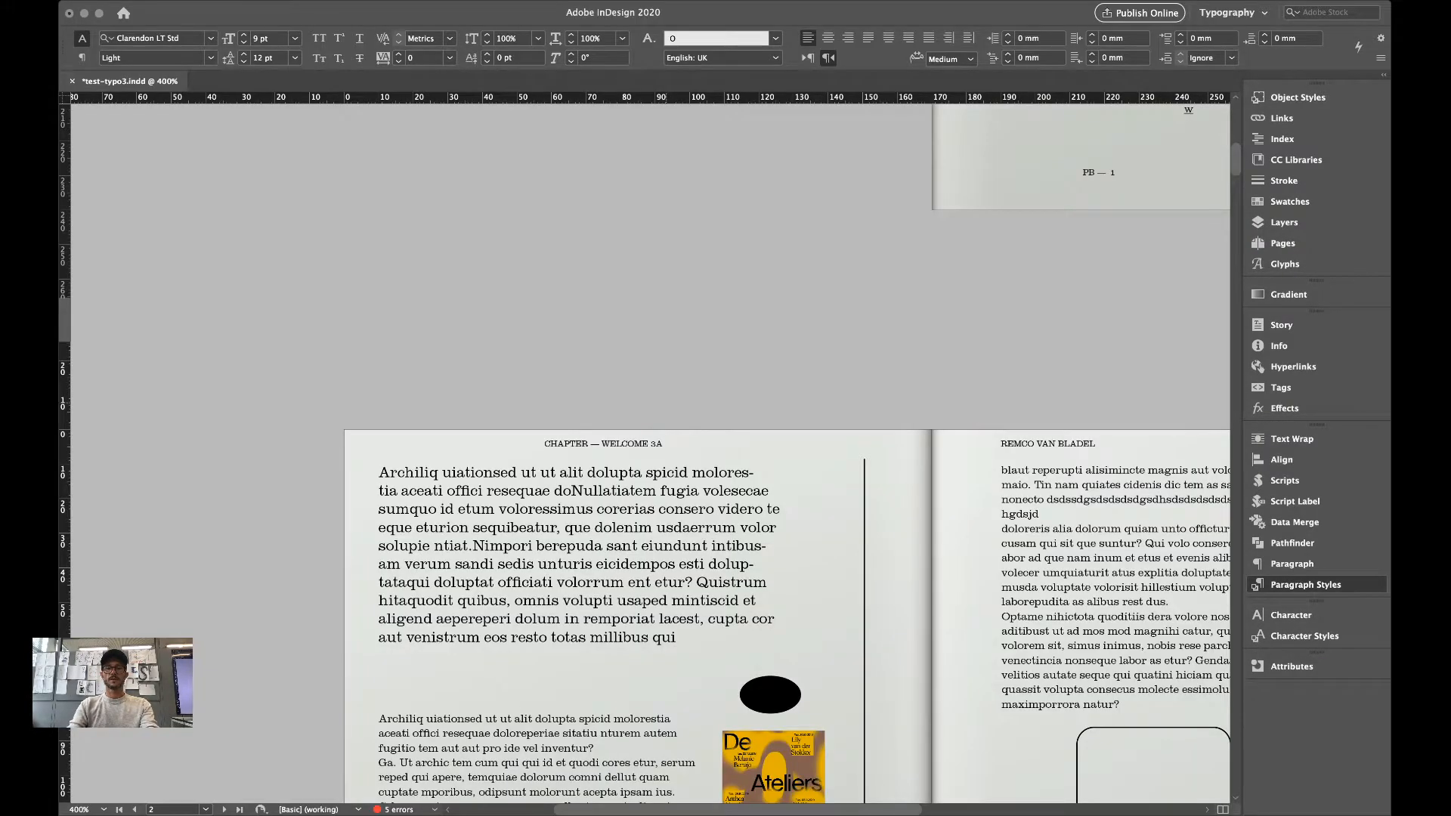
key("super+equal")
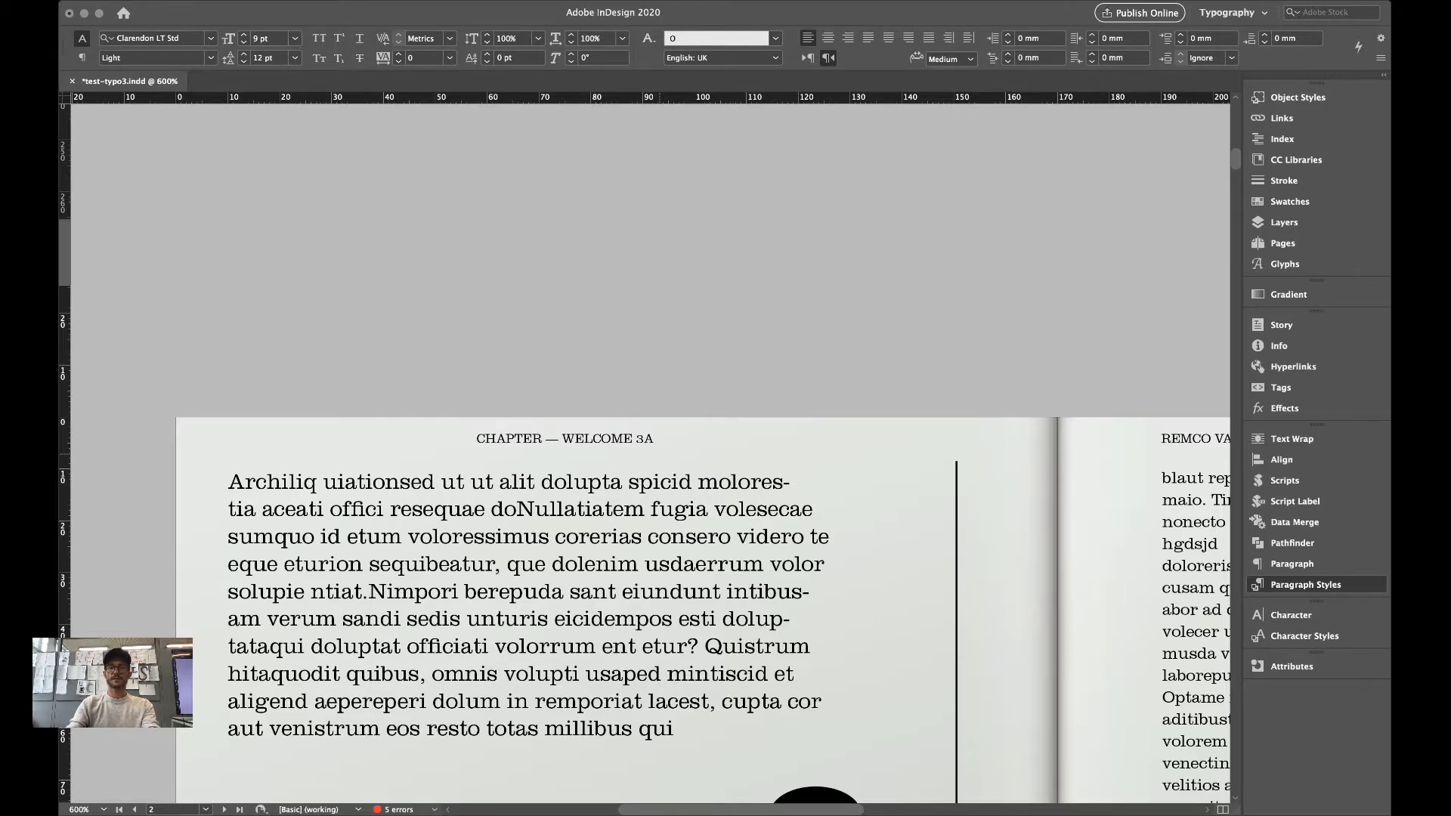
key("super+0")
key("shift+Page_Up")
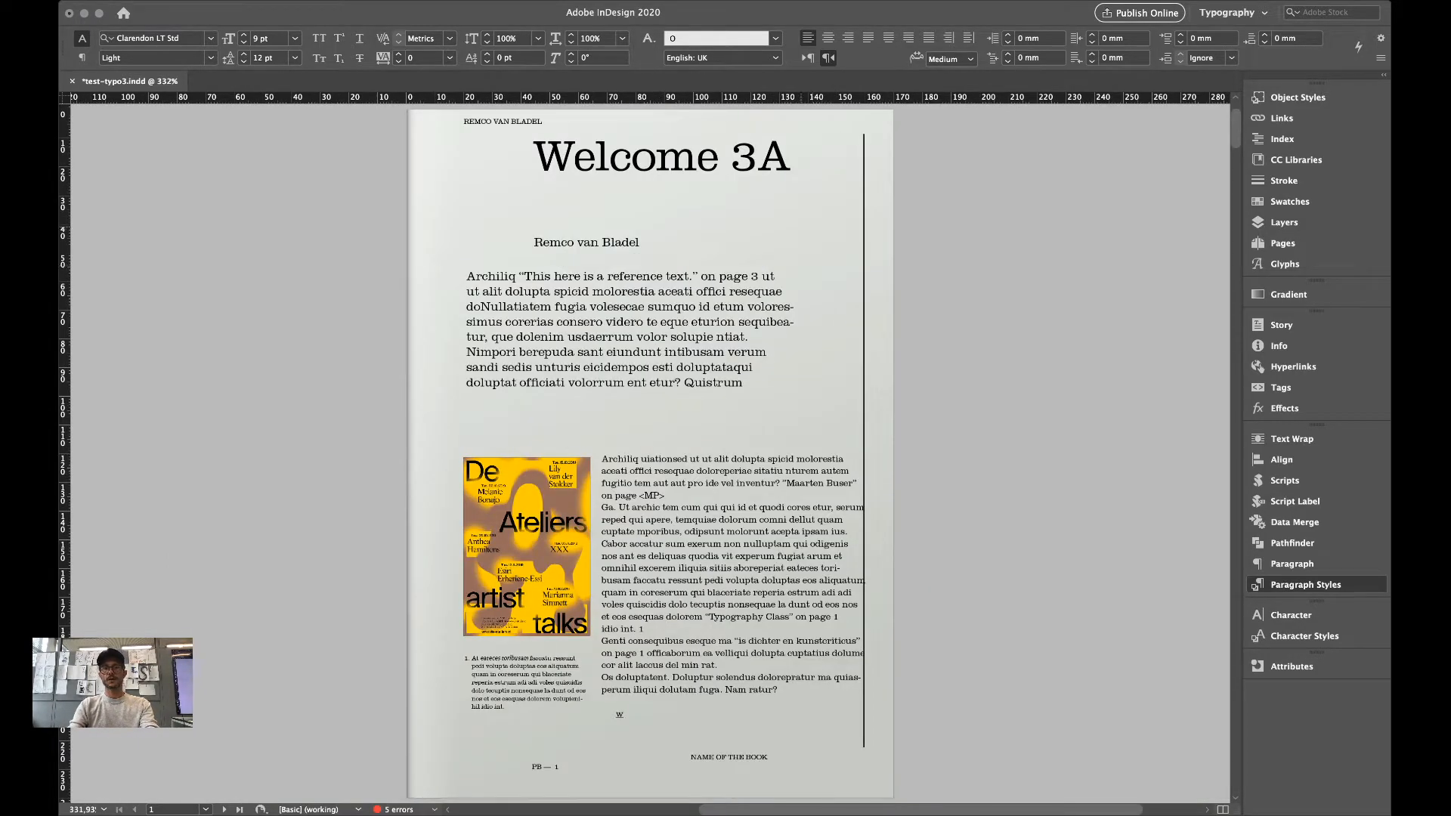
Replace the page 1 title with "Arnhem" and check the running header on pages 2 and 3.
left_click(798, 166)
left_click_drag(798, 166, 509, 170)
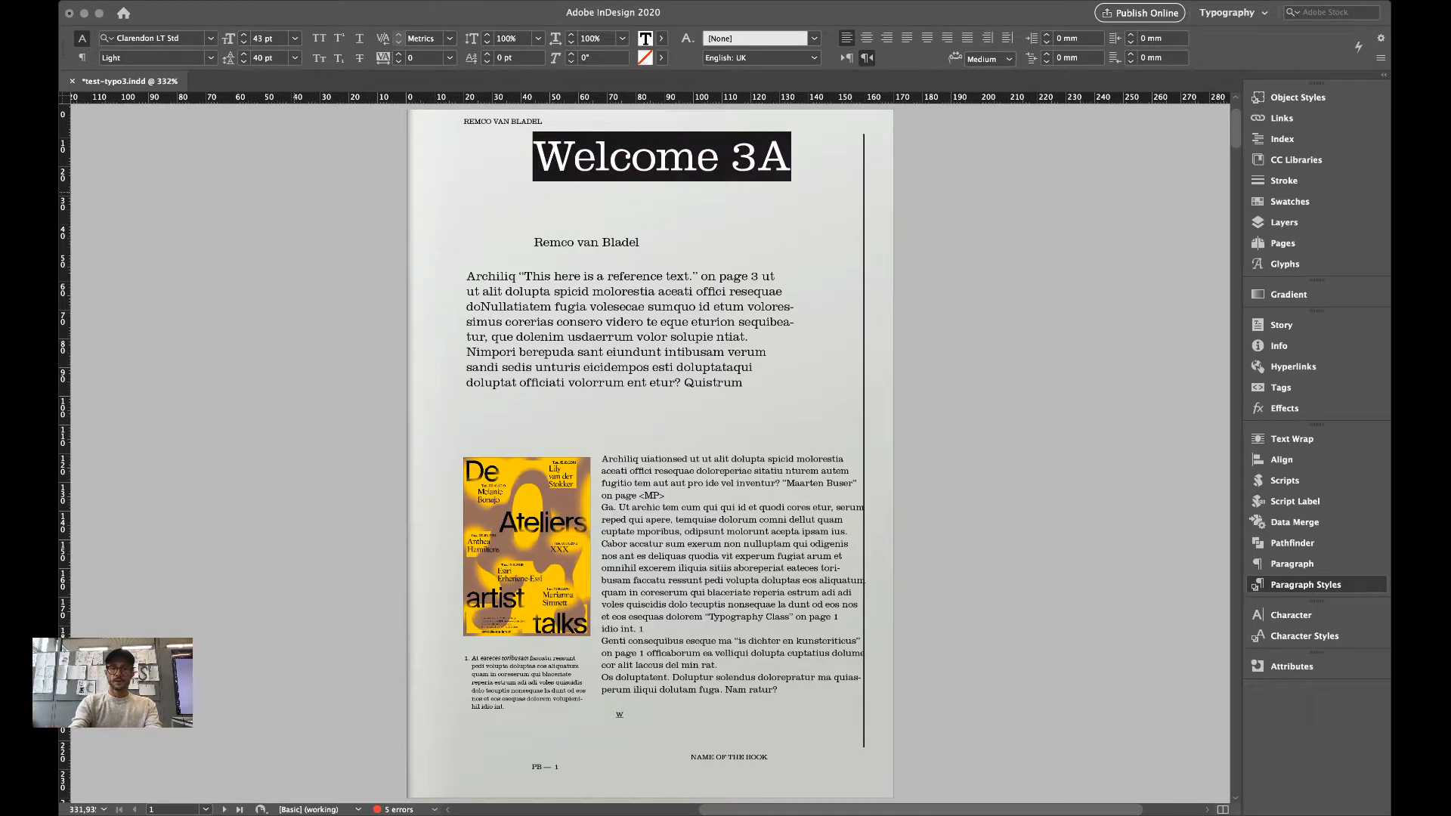
type("Arnhem")
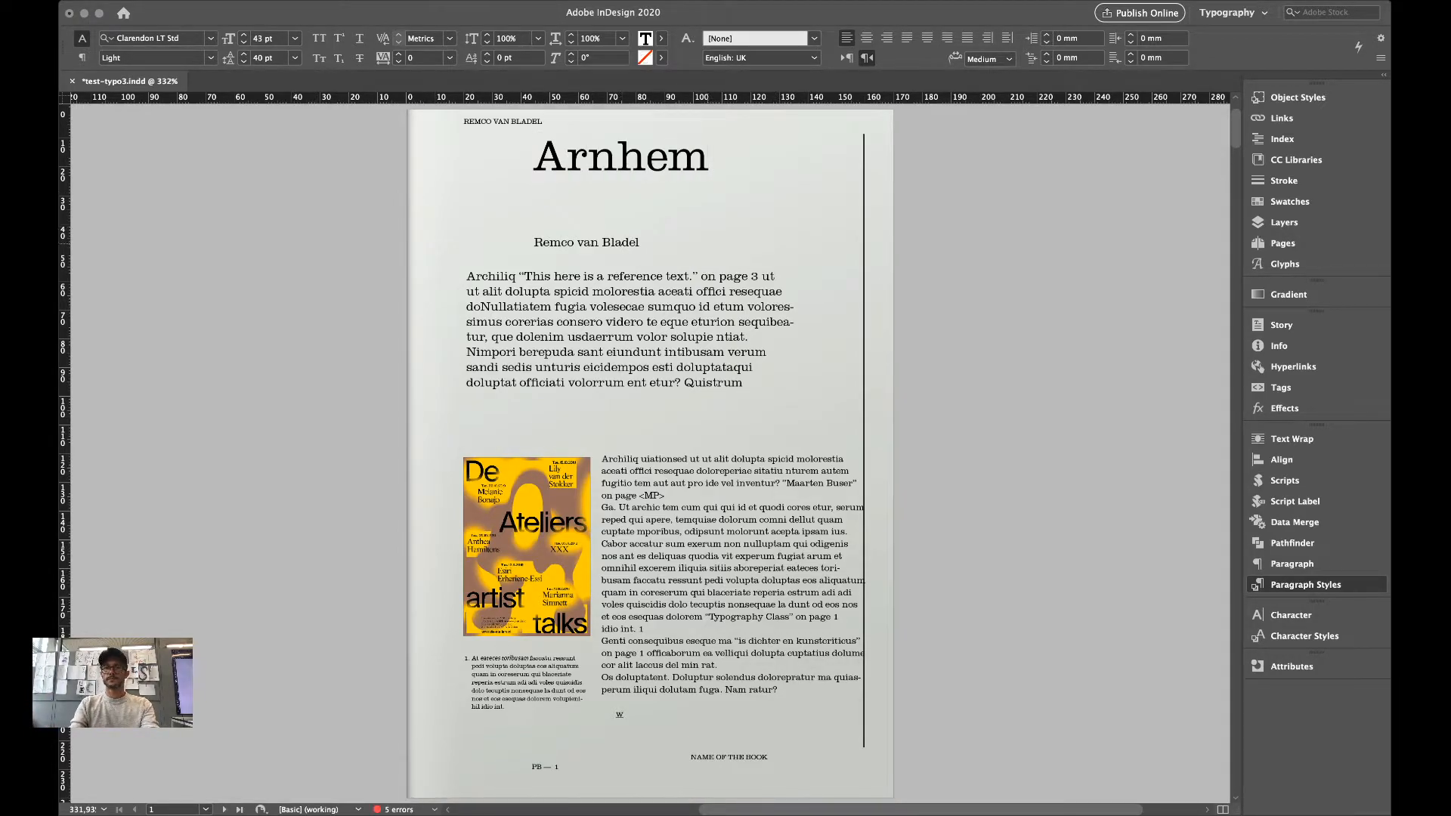
left_click(974, 205, "super")
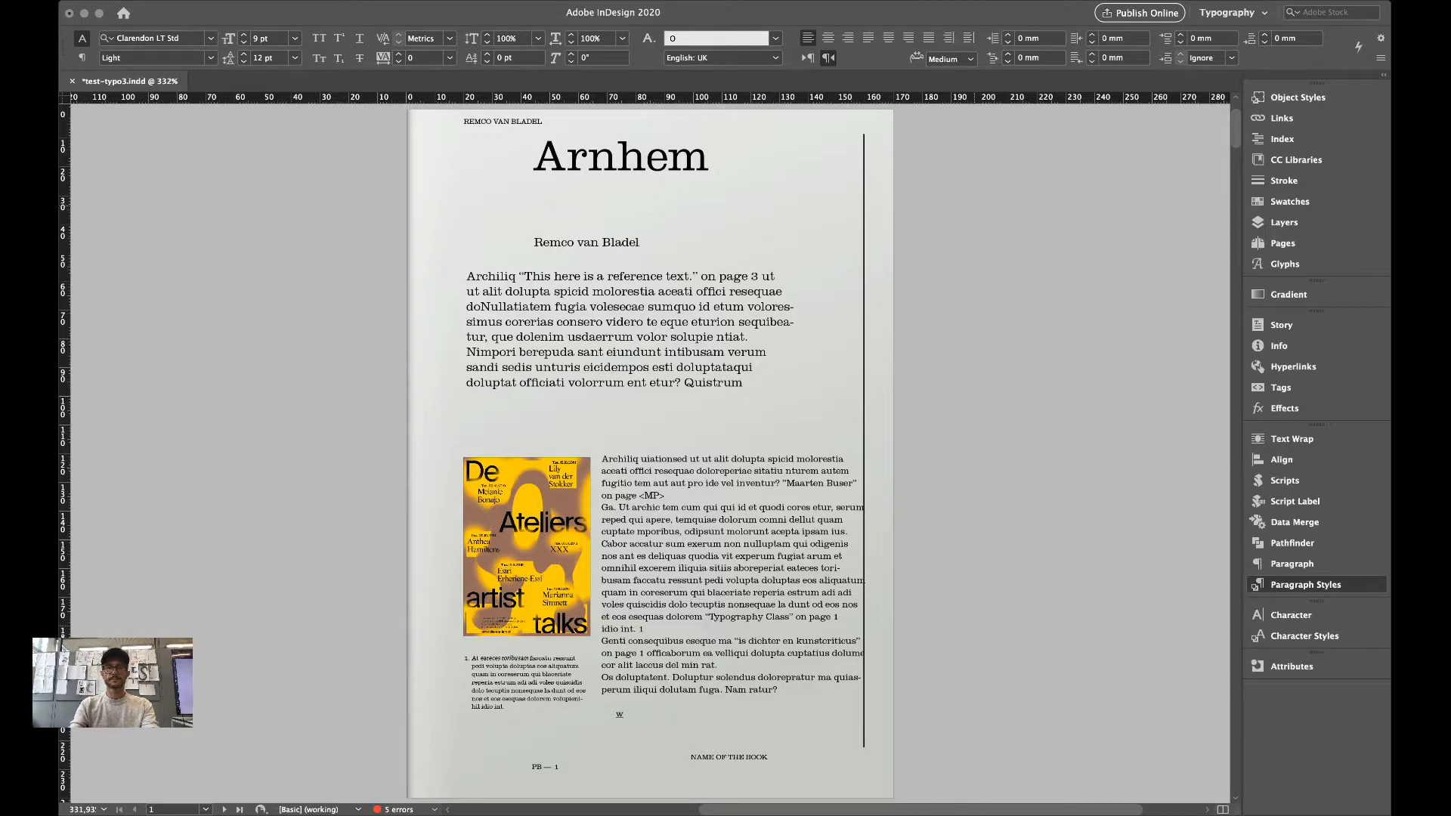
key("alt+Page_Down")
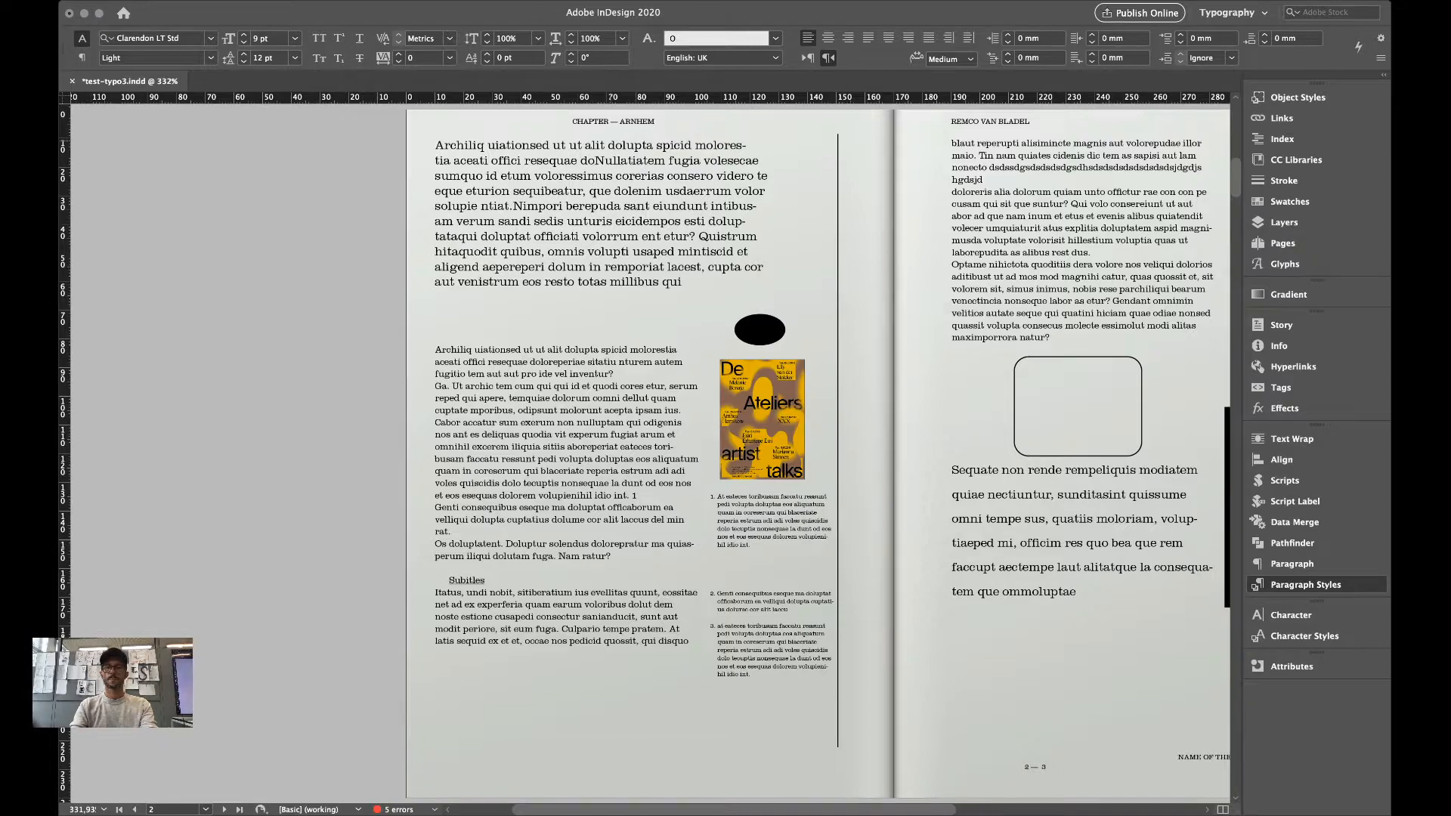
Replace the author name below the Arnhem title on page 1 with another author's name, and check page 3's running header.
key("alt+Page_Up")
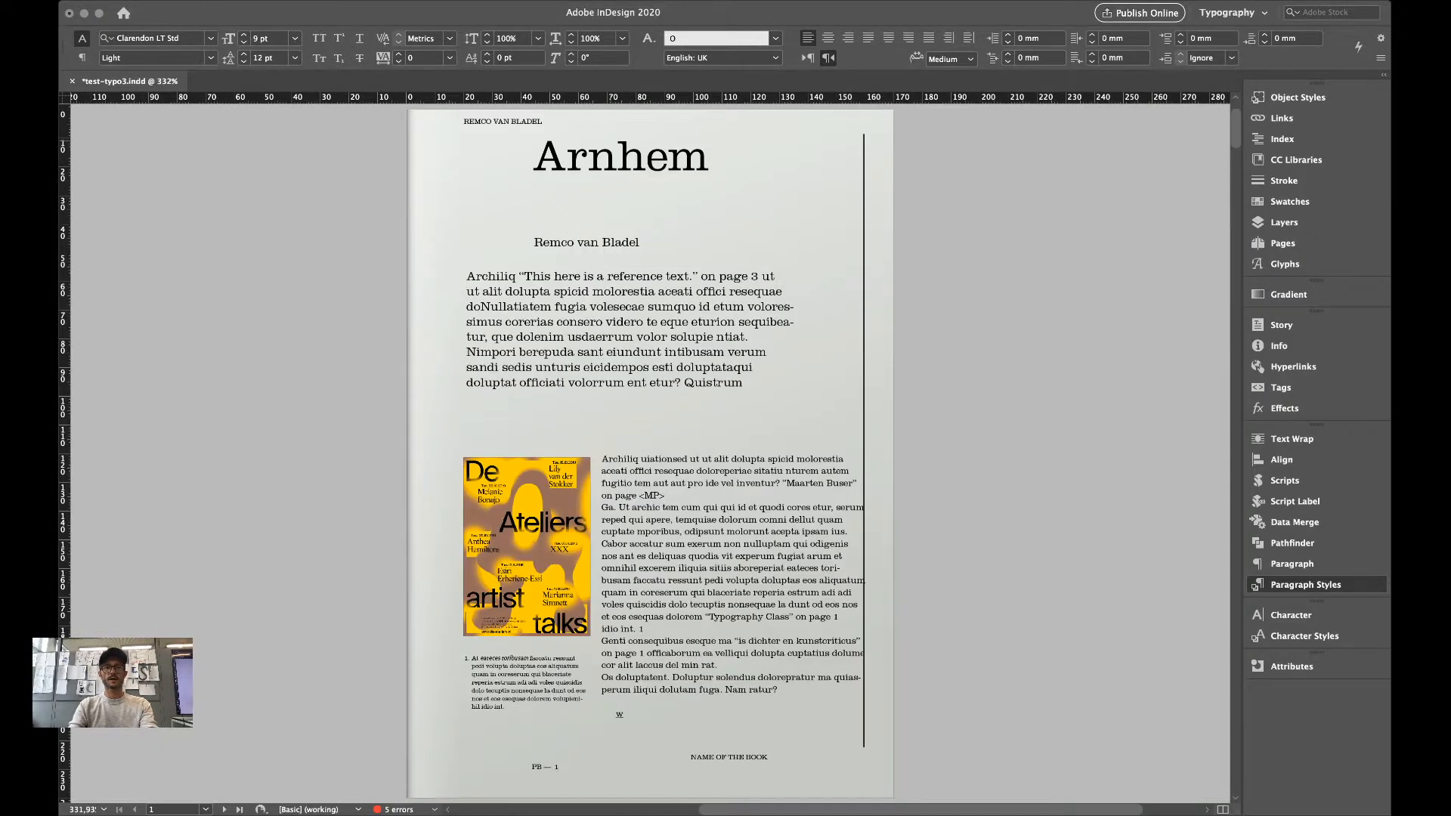
left_click_drag(640, 242, 533, 241)
type("Bob")
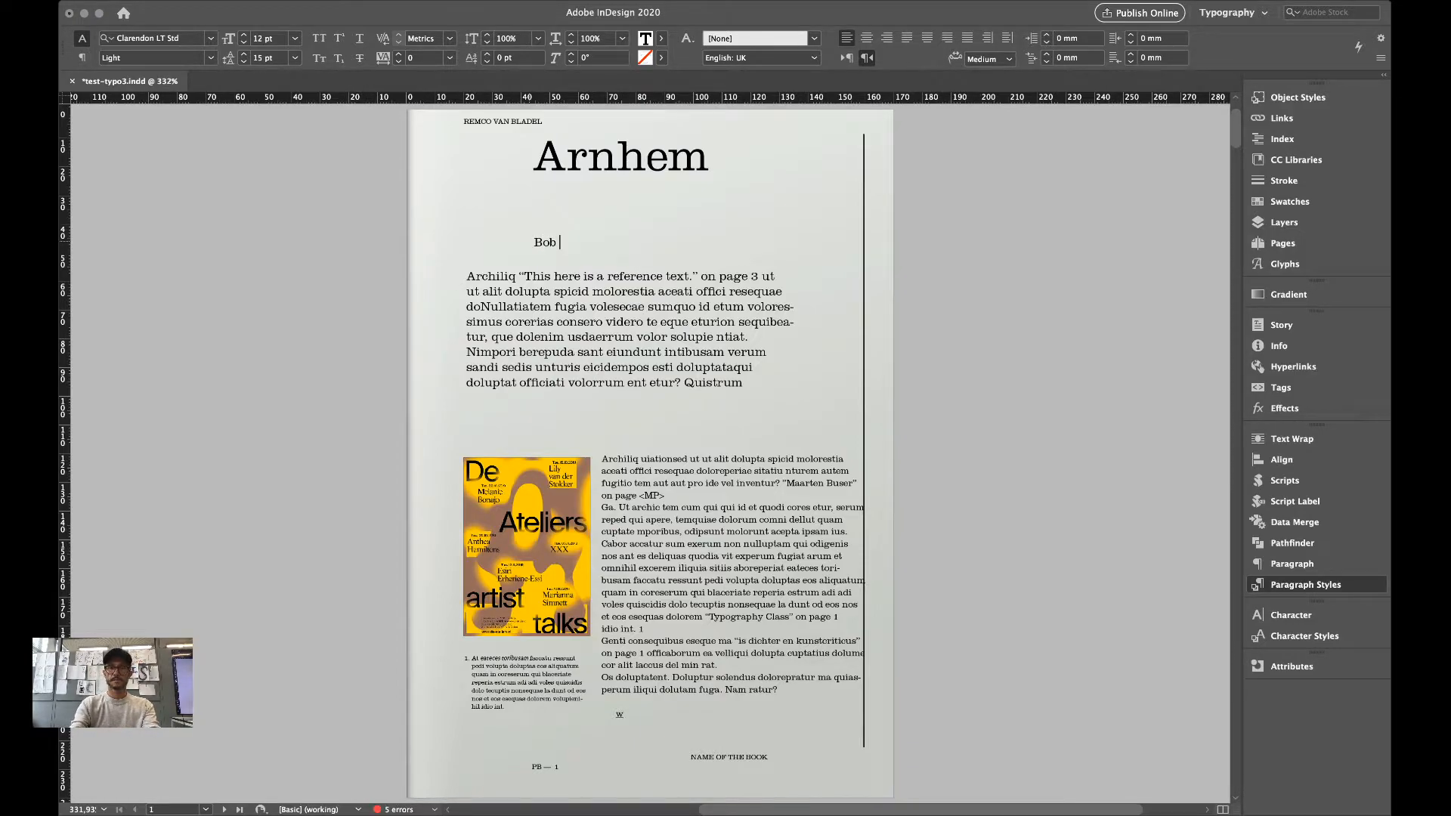
type(" O")
key("super+shift+a")
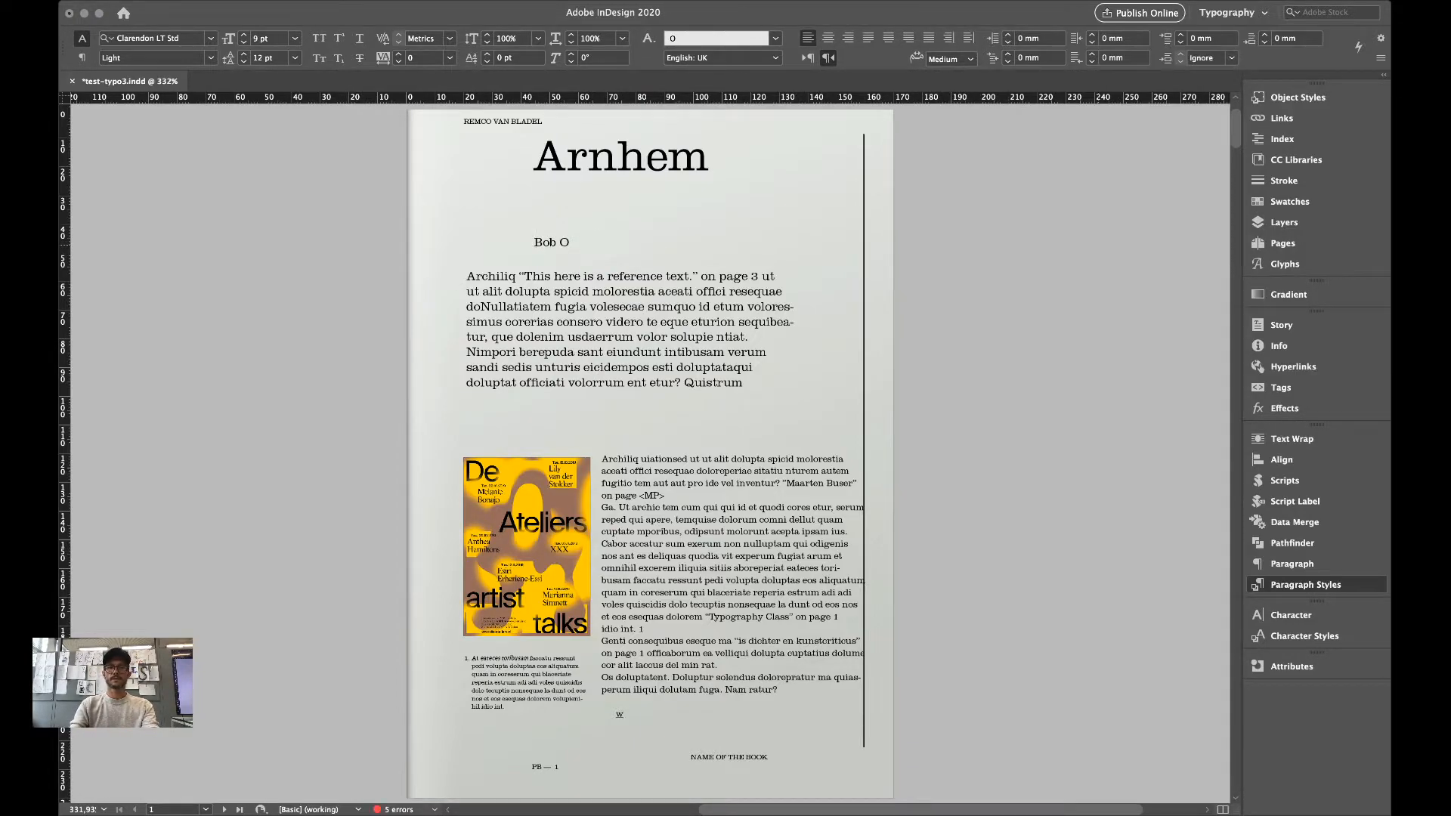
key("shift+Page_Down")
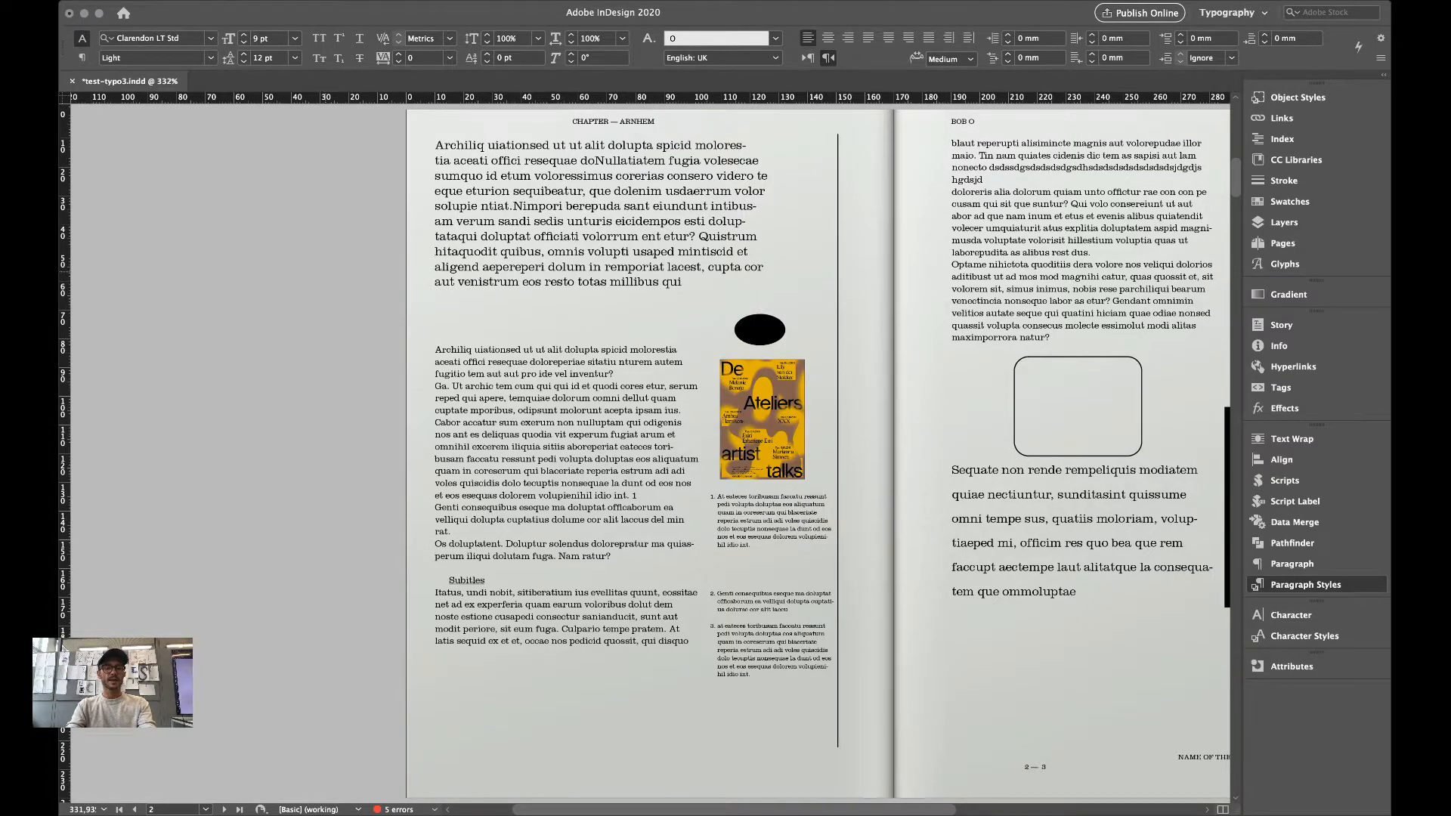
scroll(650, 454, "right", 5)
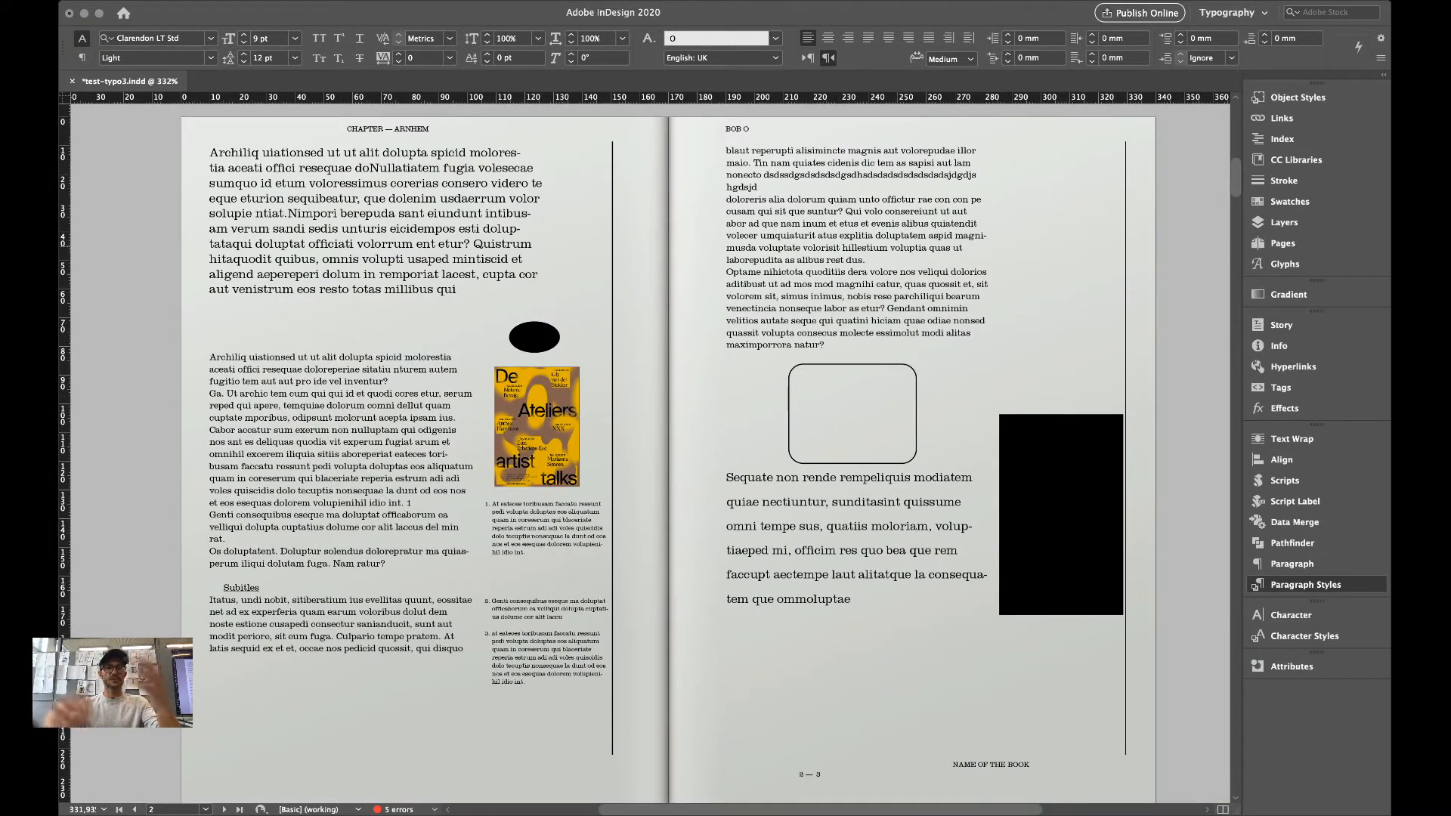
Replace the "Next chapter" title on page 6 with "Howdy?" and check the running headers across the spread.
key("shift+Page_Down")
key("shift+Page_Down")
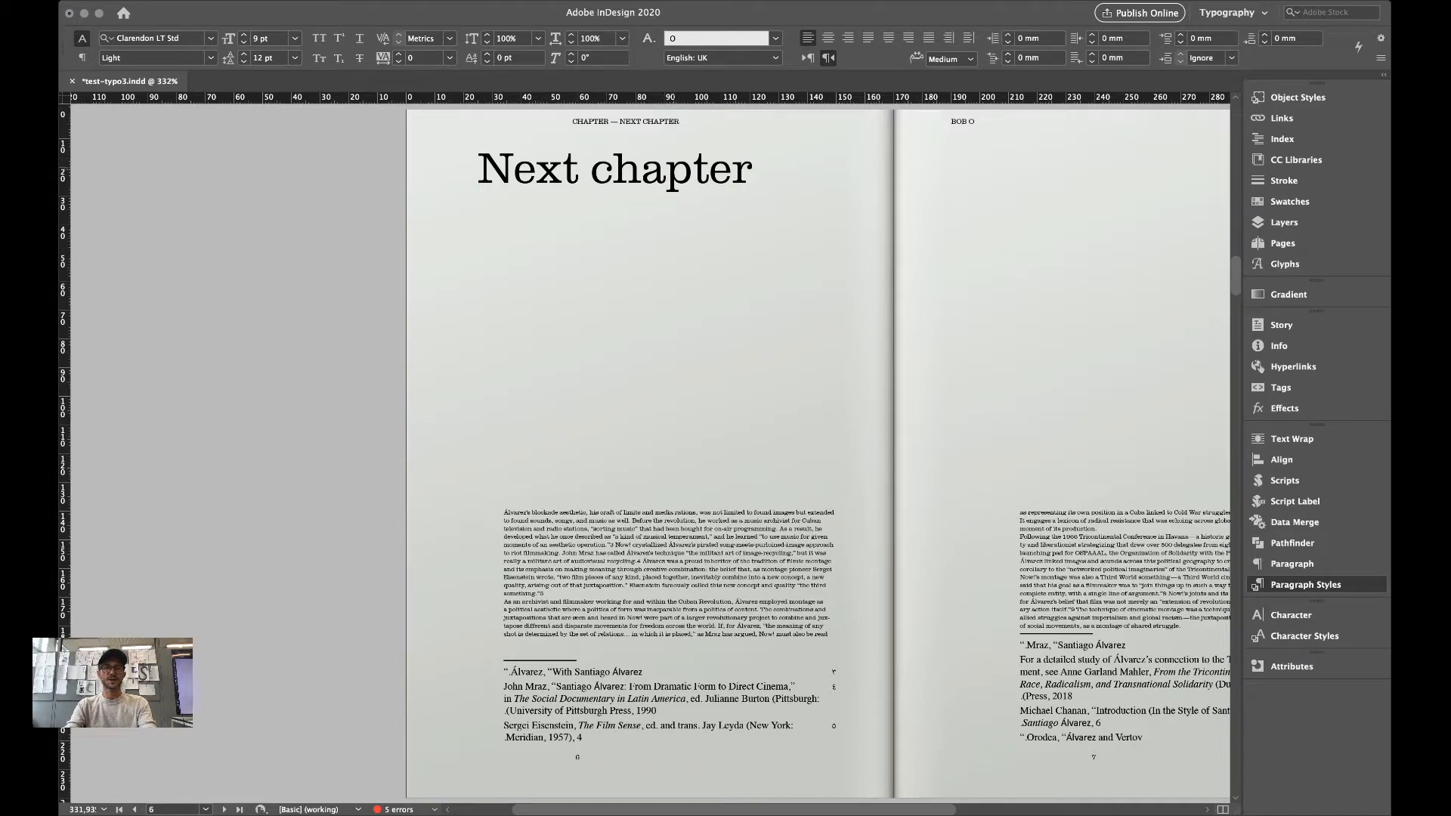
left_click(691, 170)
left_click_drag(755, 172, 413, 183)
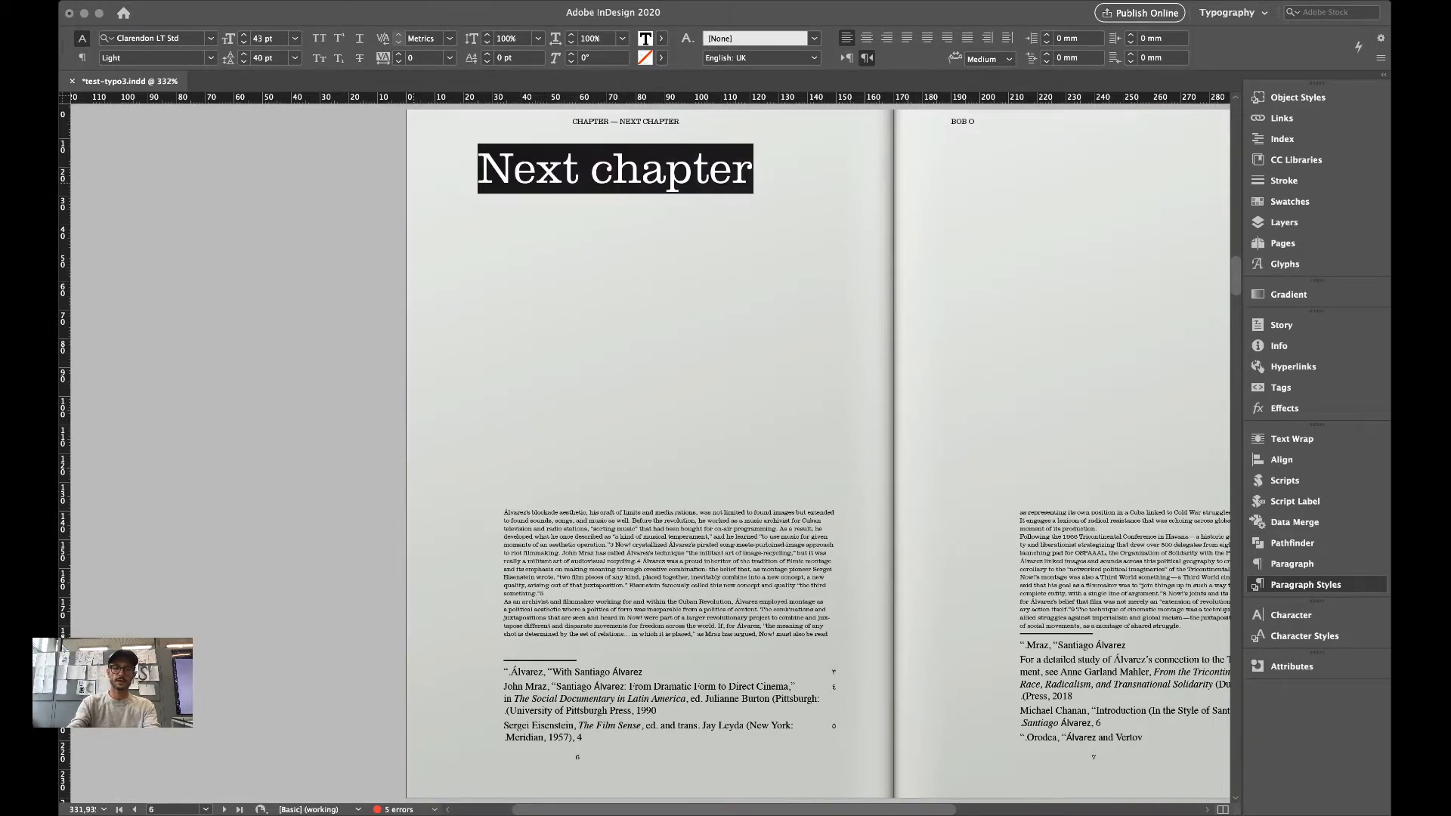
type("Ho")
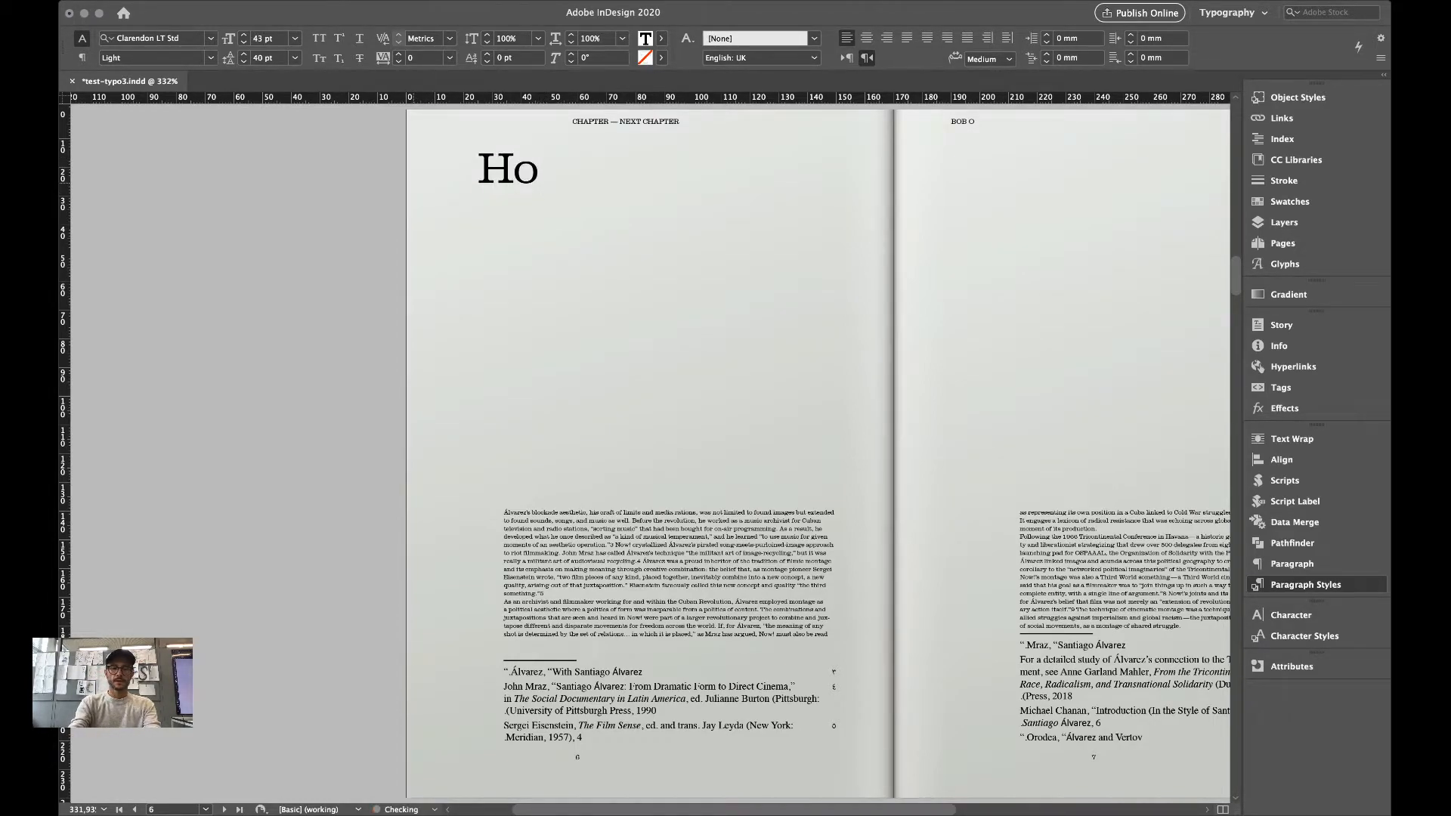
type("wdy?")
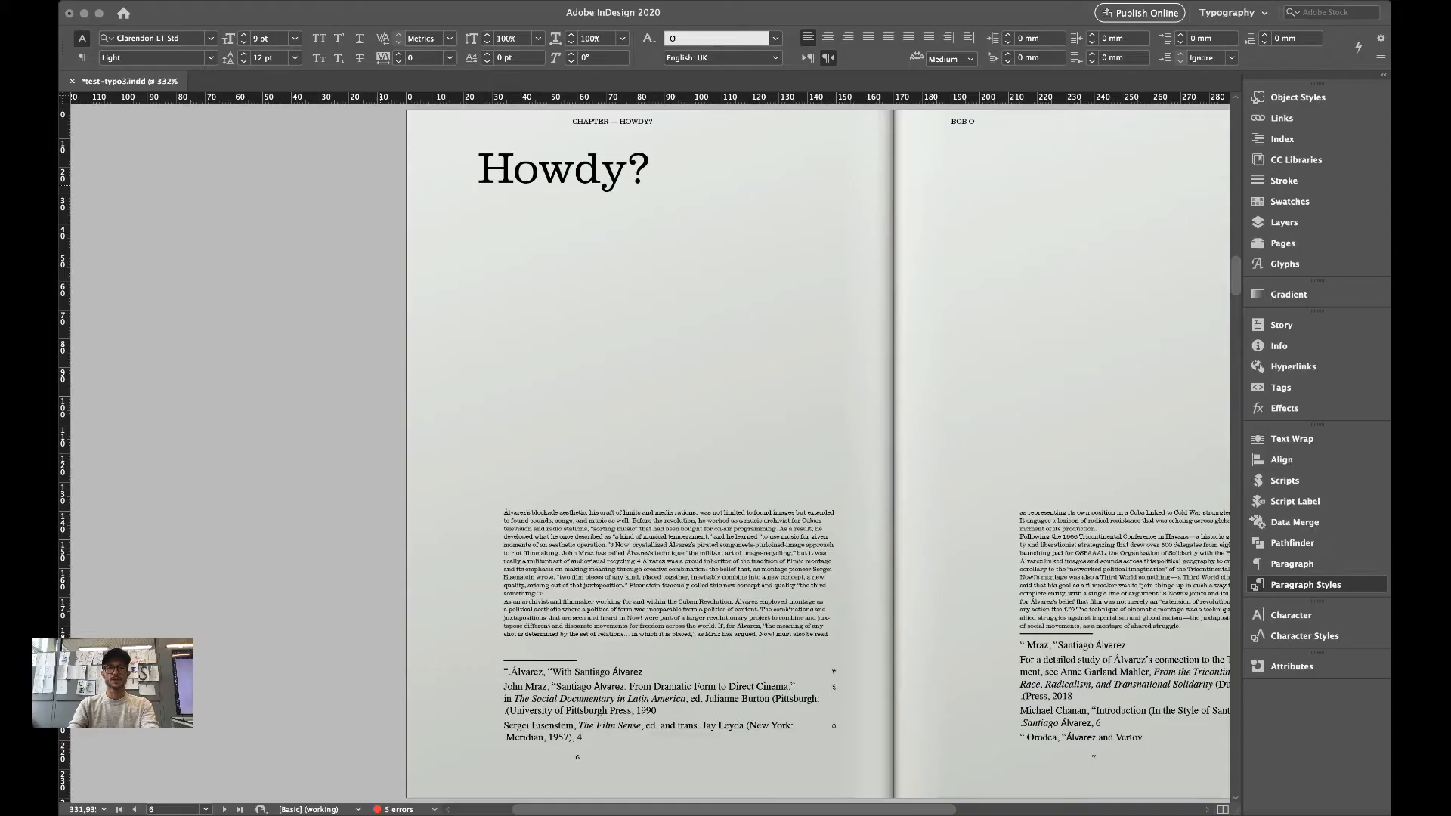
scroll(645, 453, "right", 5)
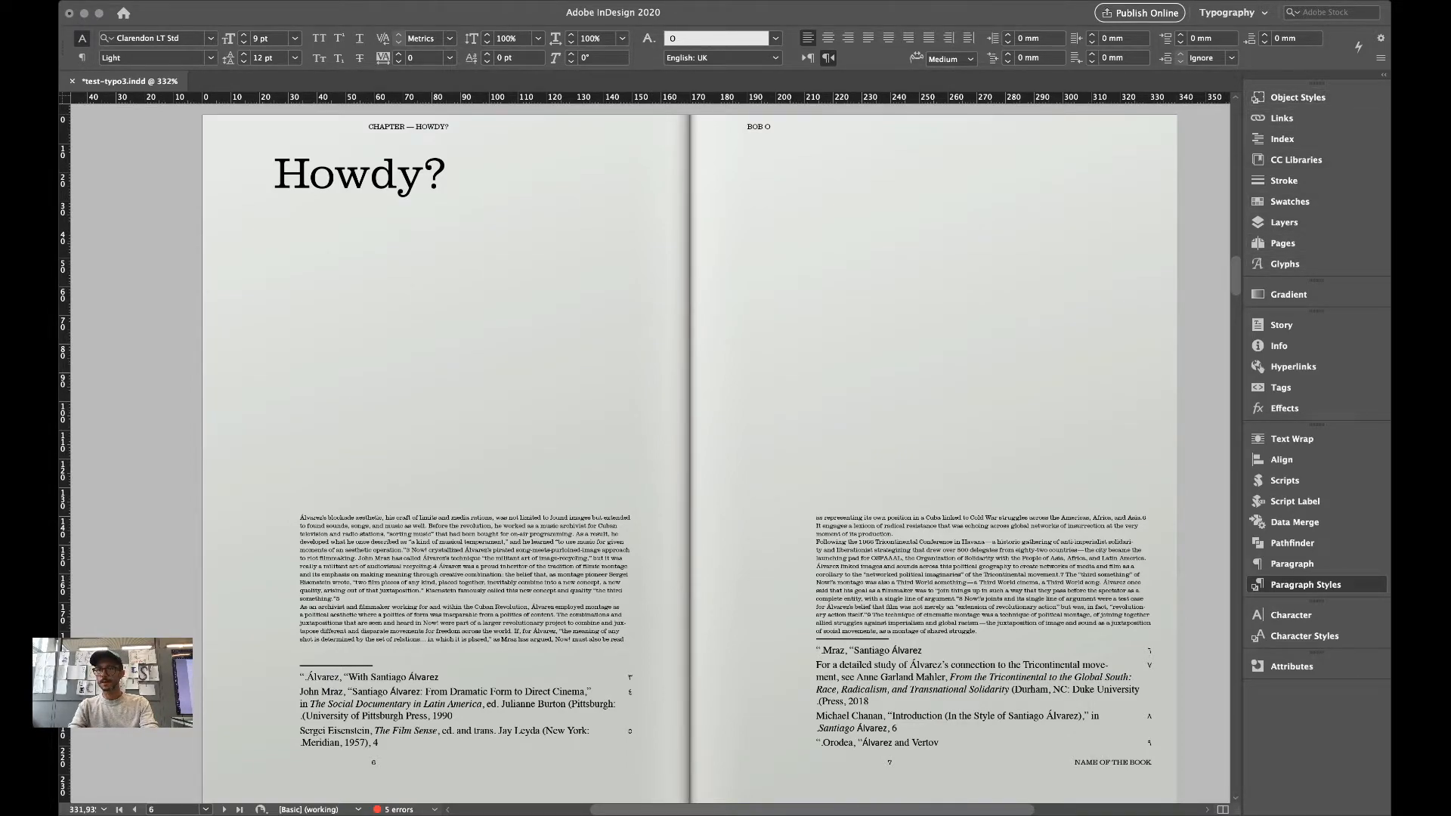
Open the A-Primary parent spread, review its chapter and author header variables, and save the document.
left_click(1283, 243)
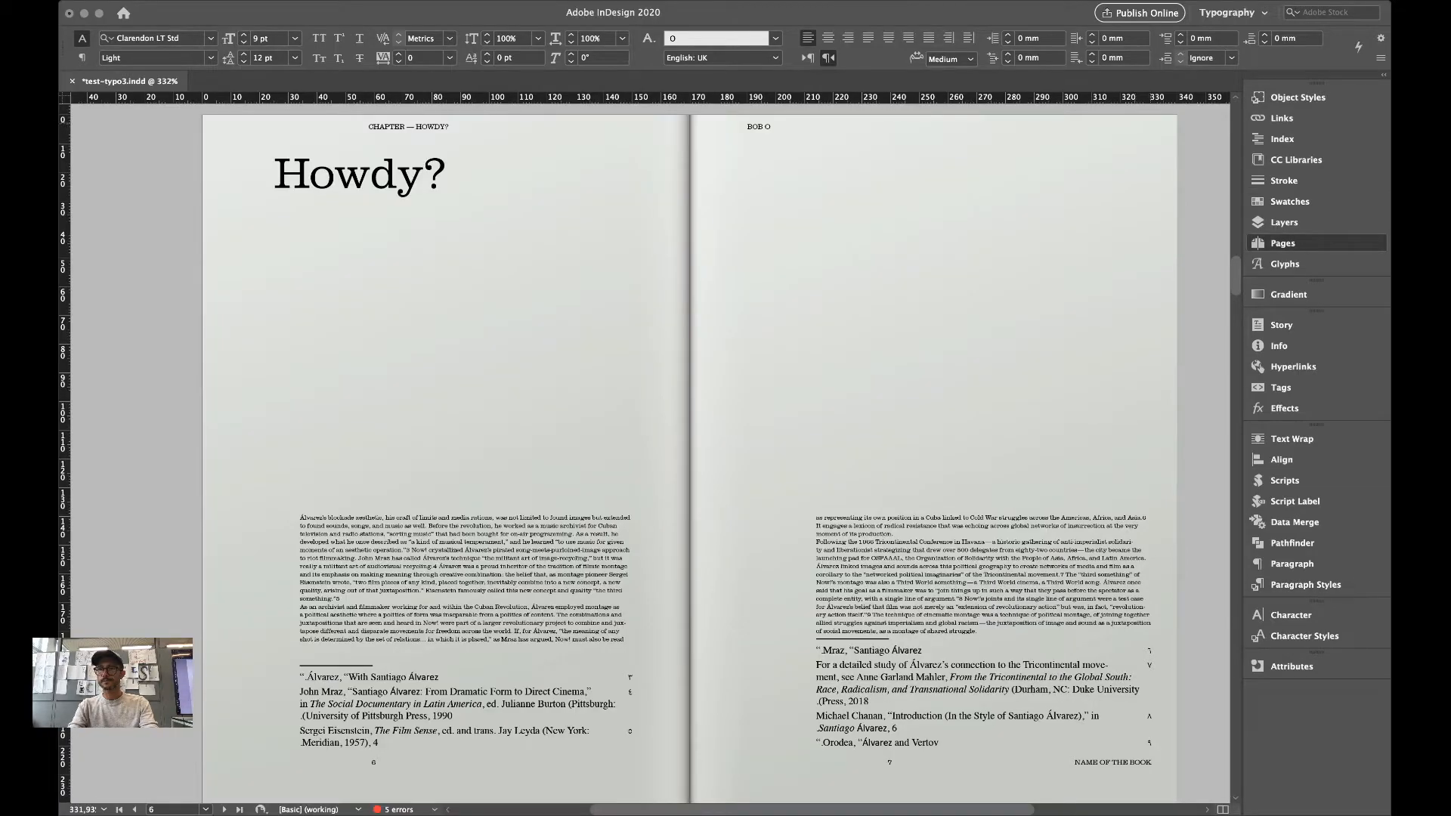
double_click(1159, 137)
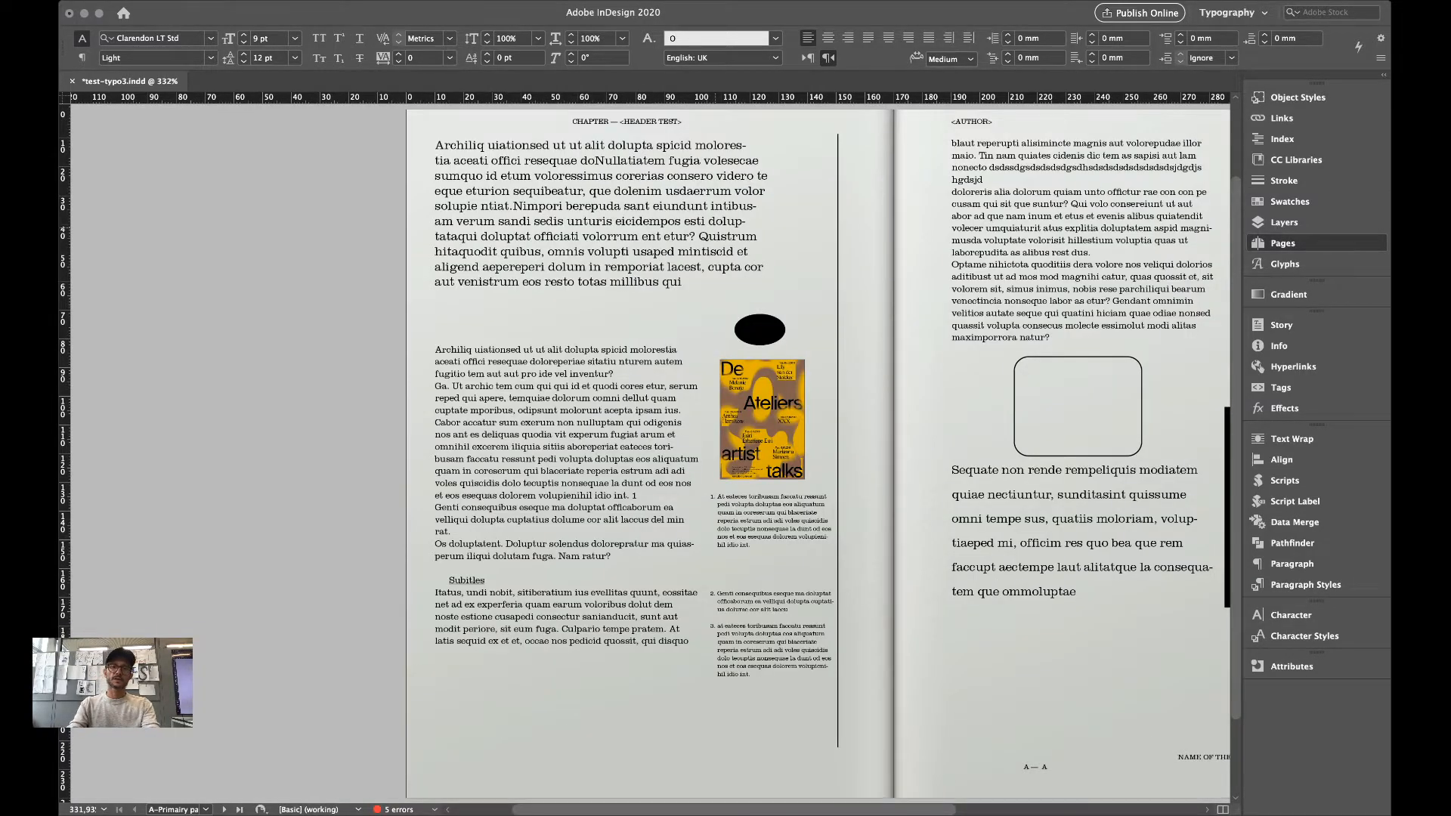
scroll(639, 453, "right", 5)
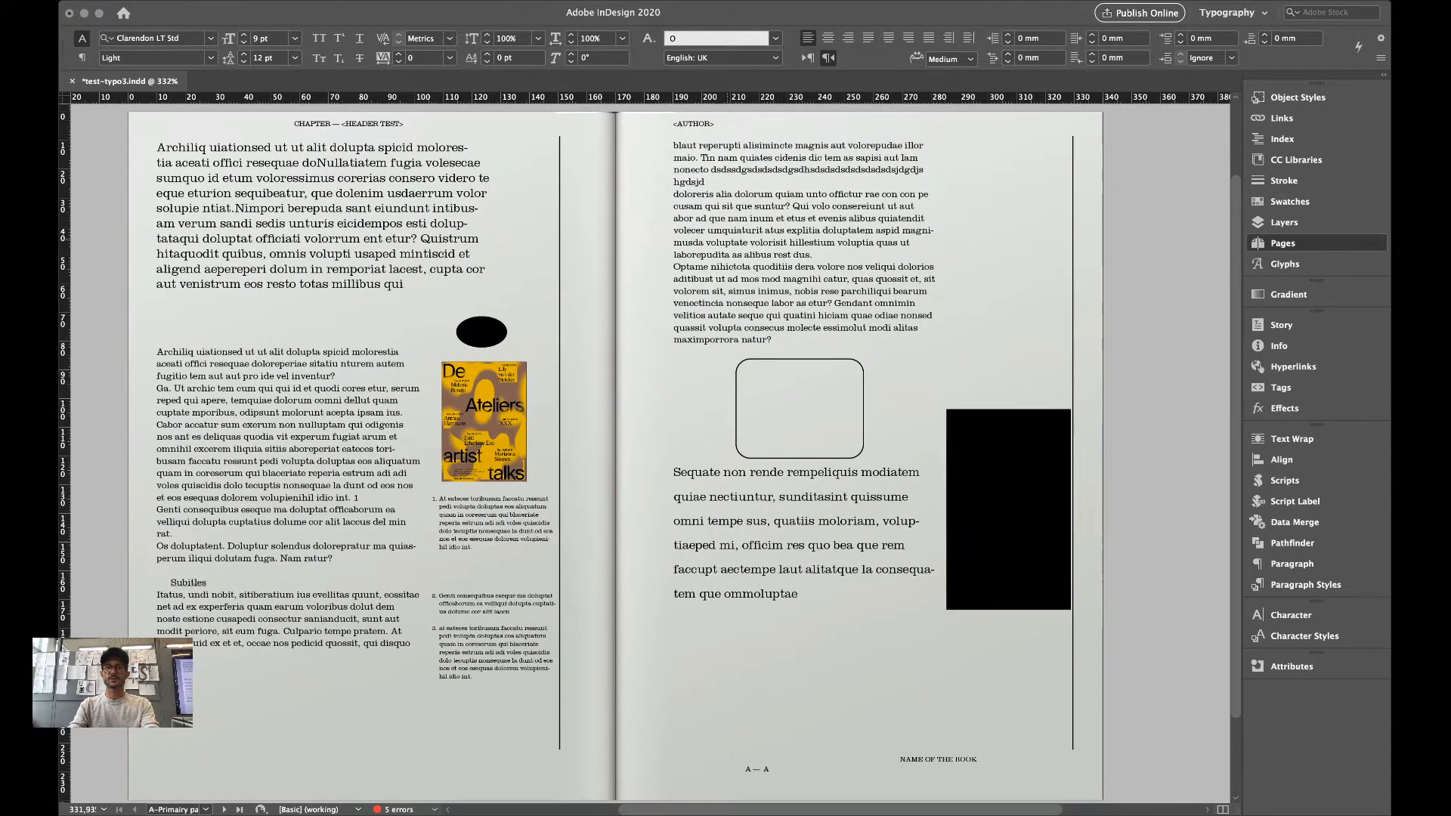
scroll(727, 238, "up", 1)
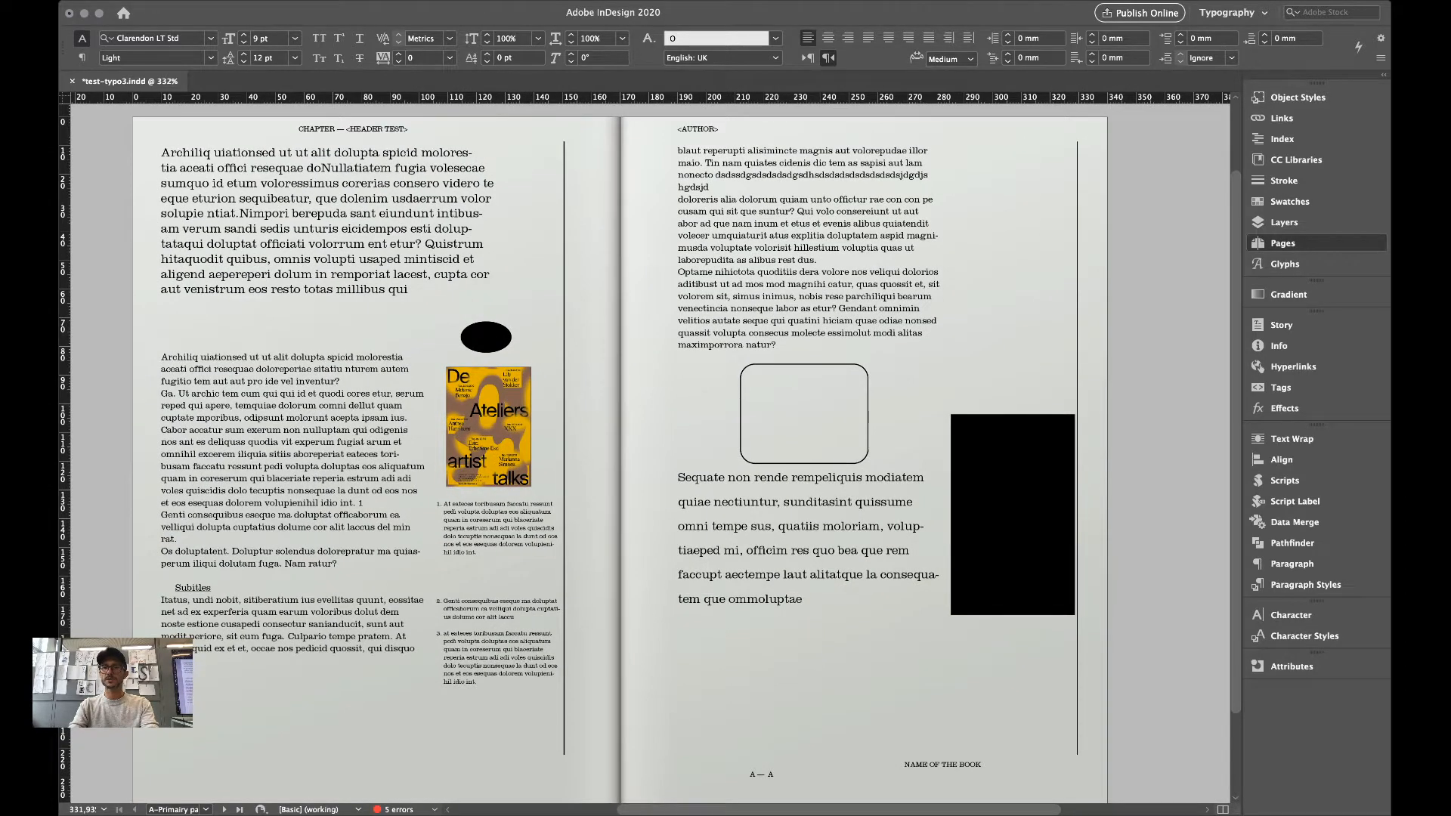
scroll(651, 454, "left", 1)
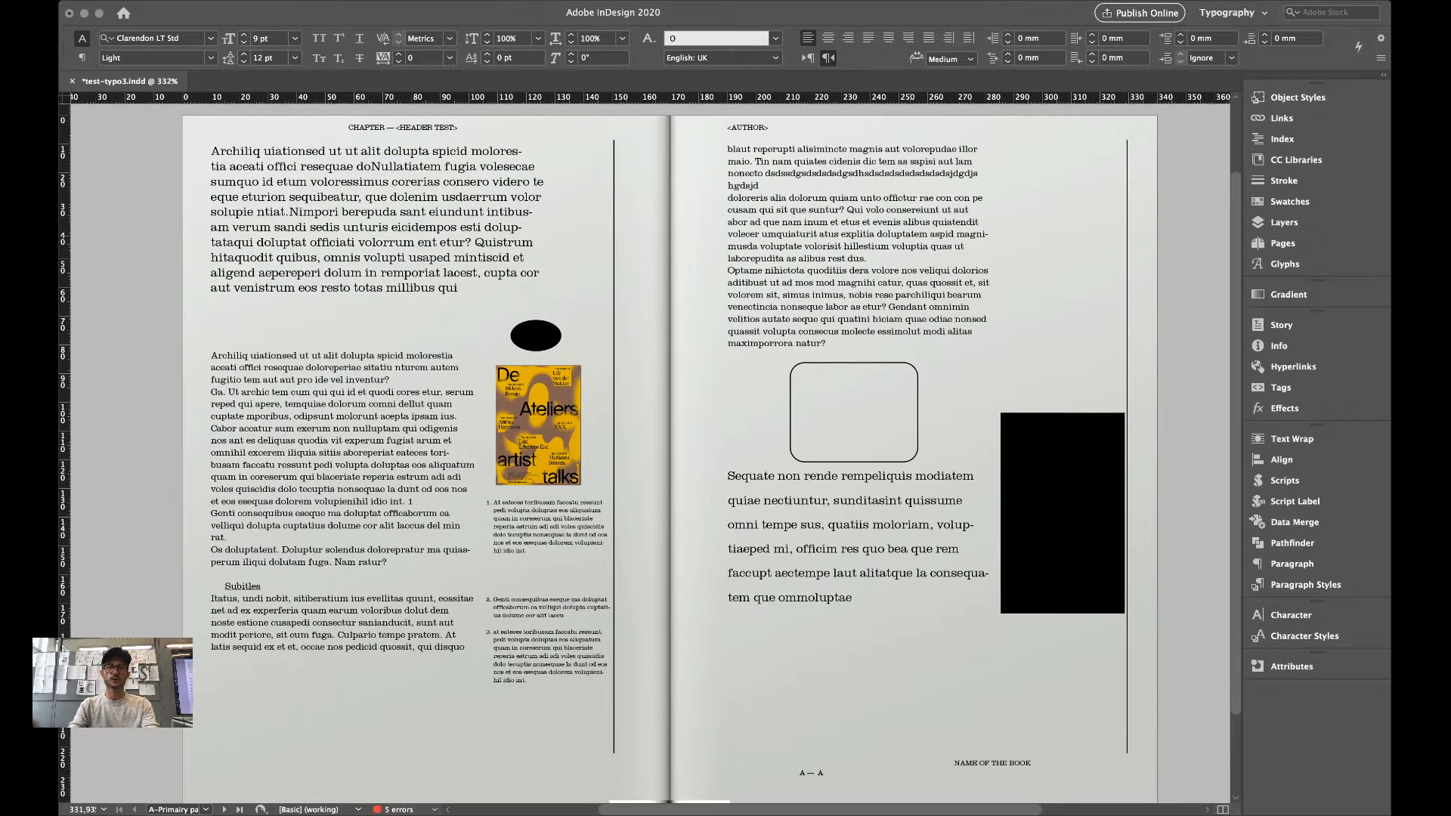
key("super+s")
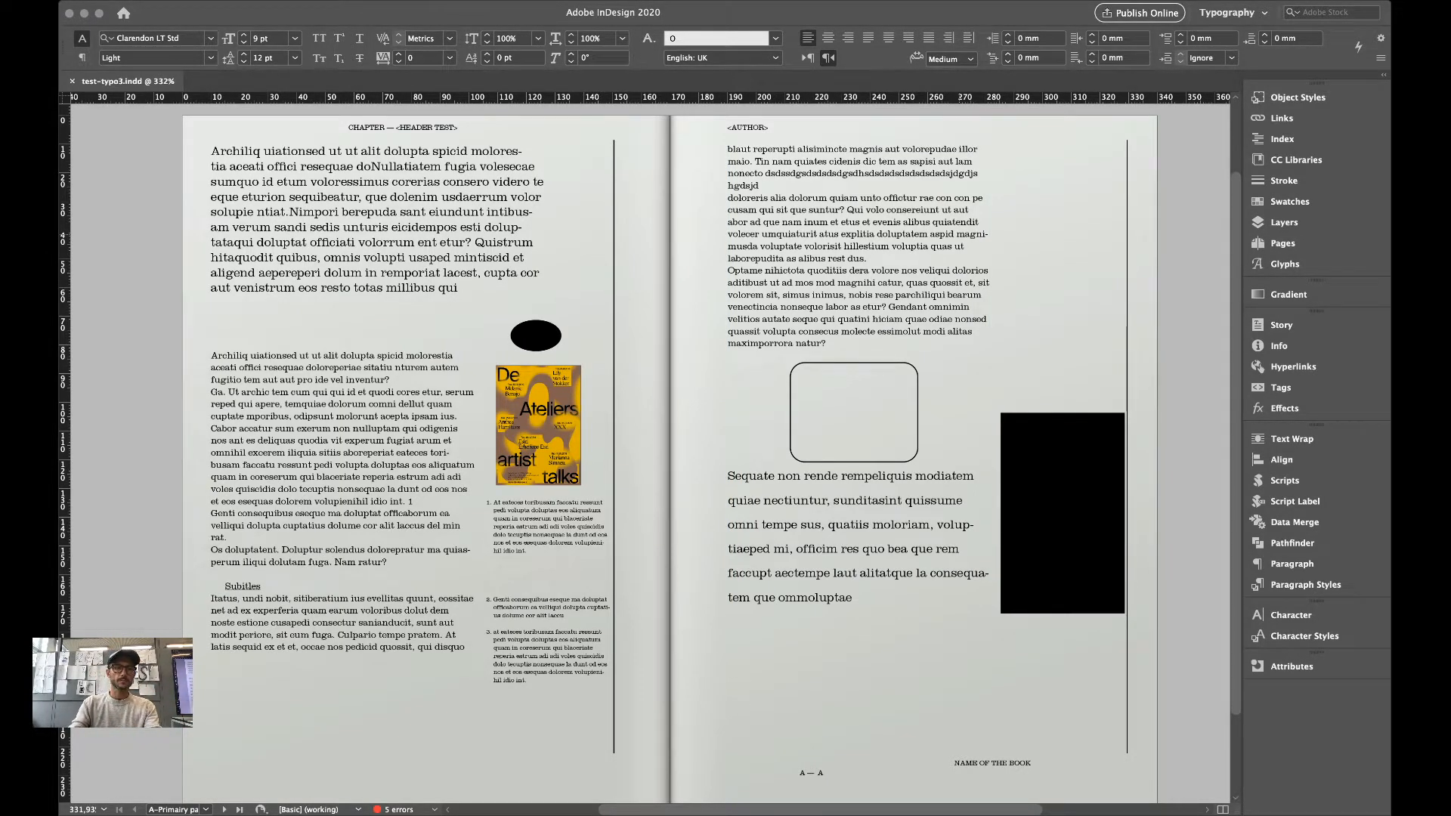
Show guides and frame edges, and delete the empty frame at the right page number and the small one beside the left page's vertical line.
key("v")
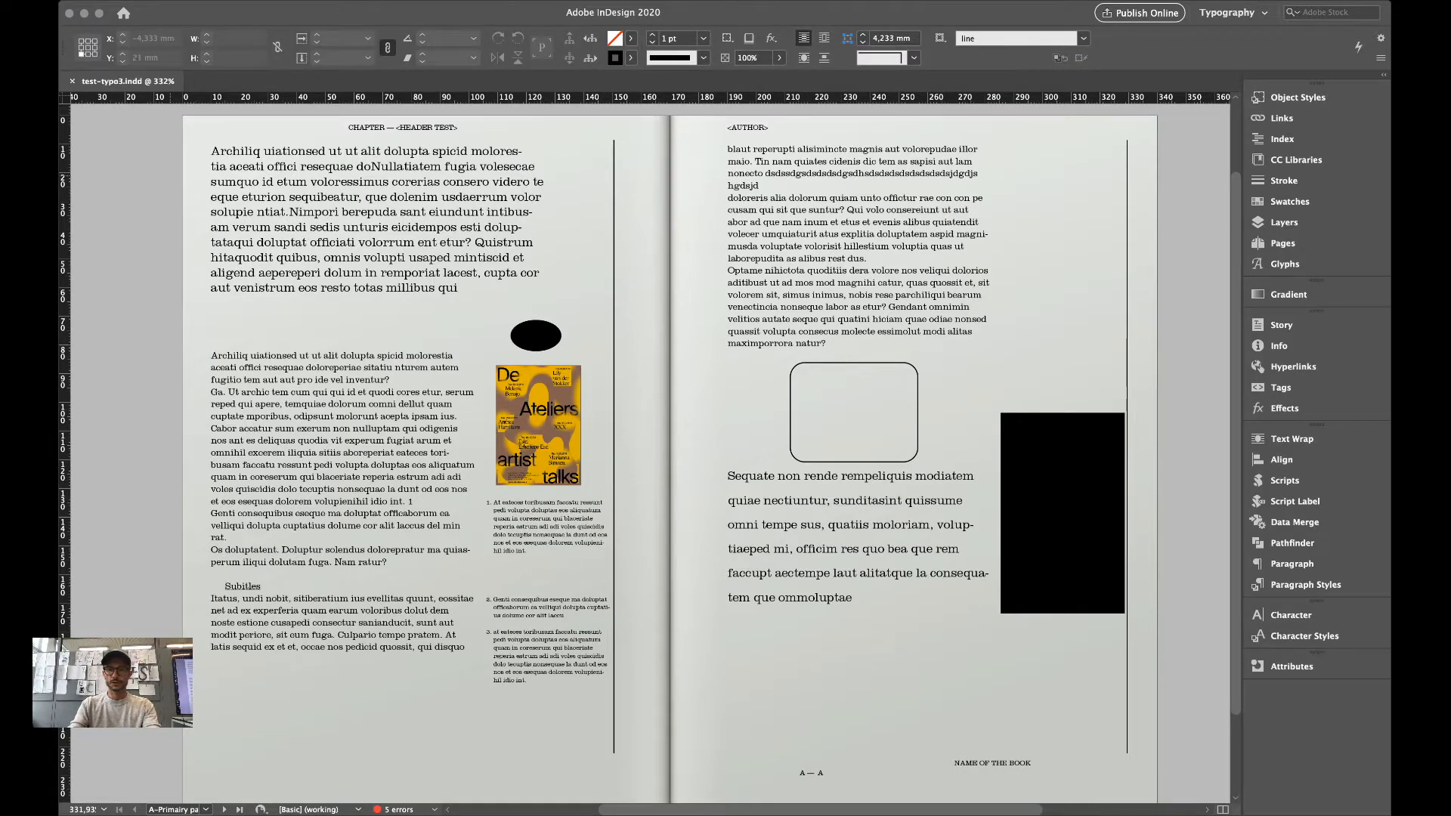
key("w")
scroll(429, 385, "down", 2)
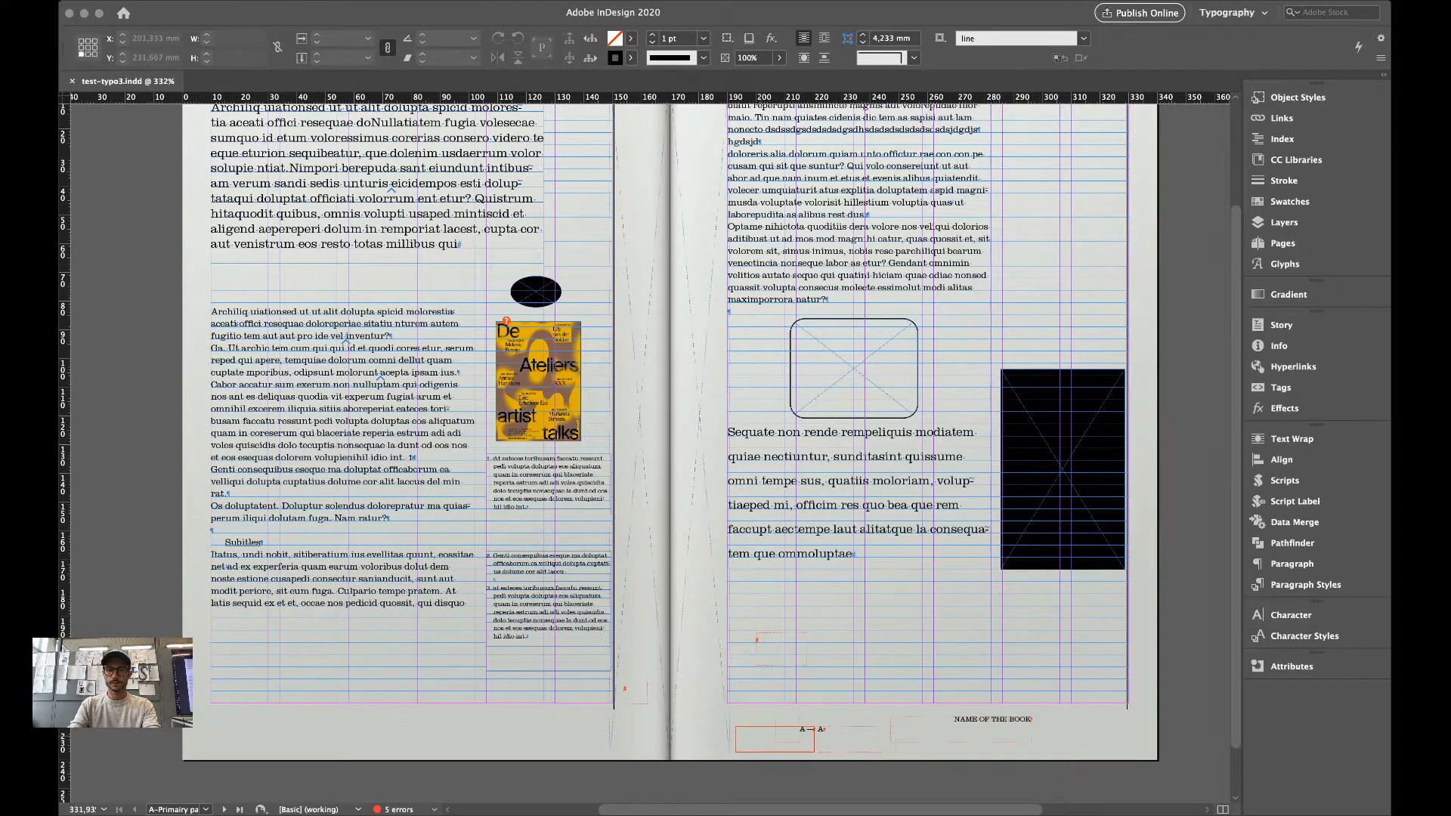
left_click(796, 748)
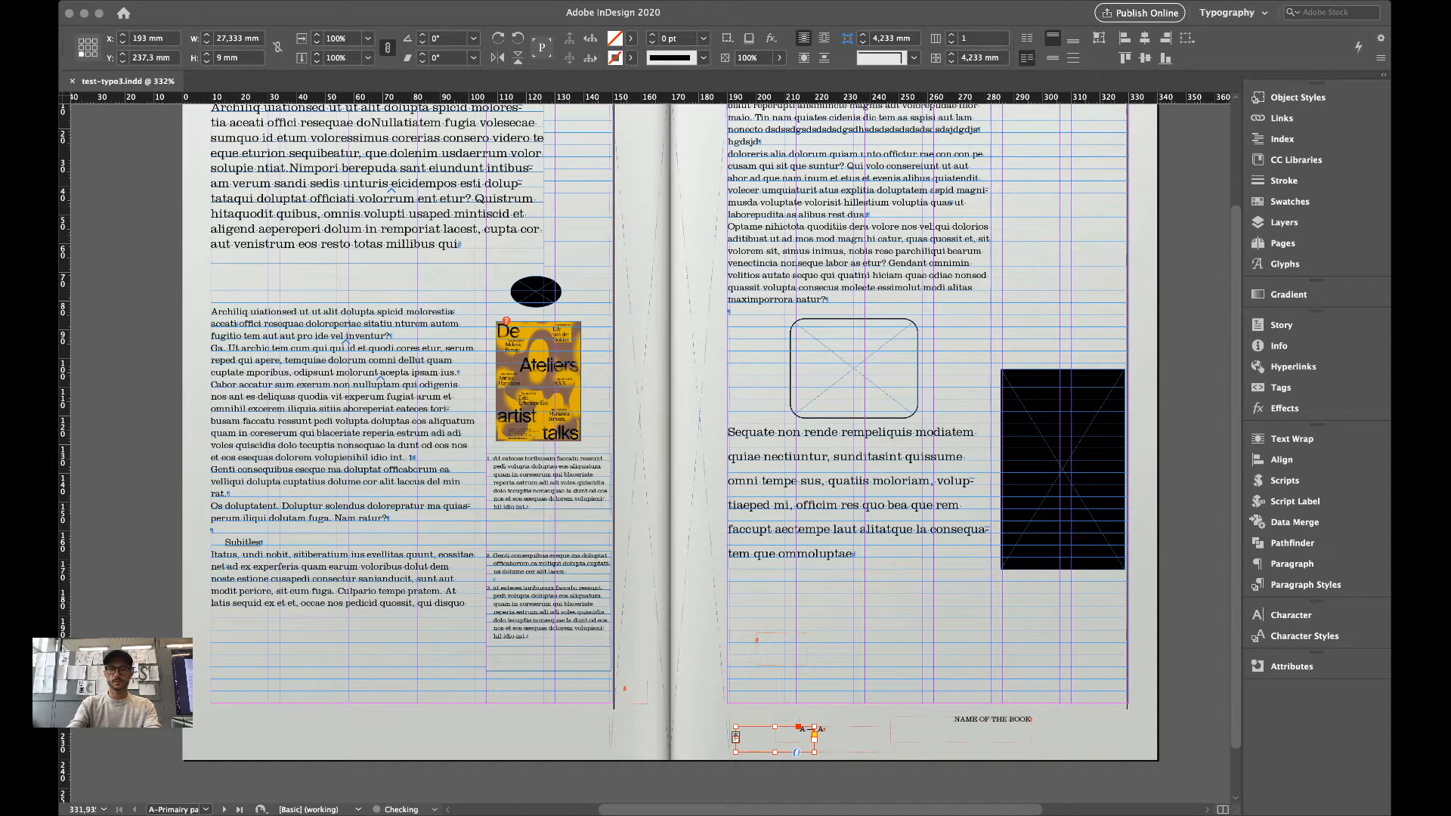
left_click(786, 731)
key("Delete")
left_click(636, 692)
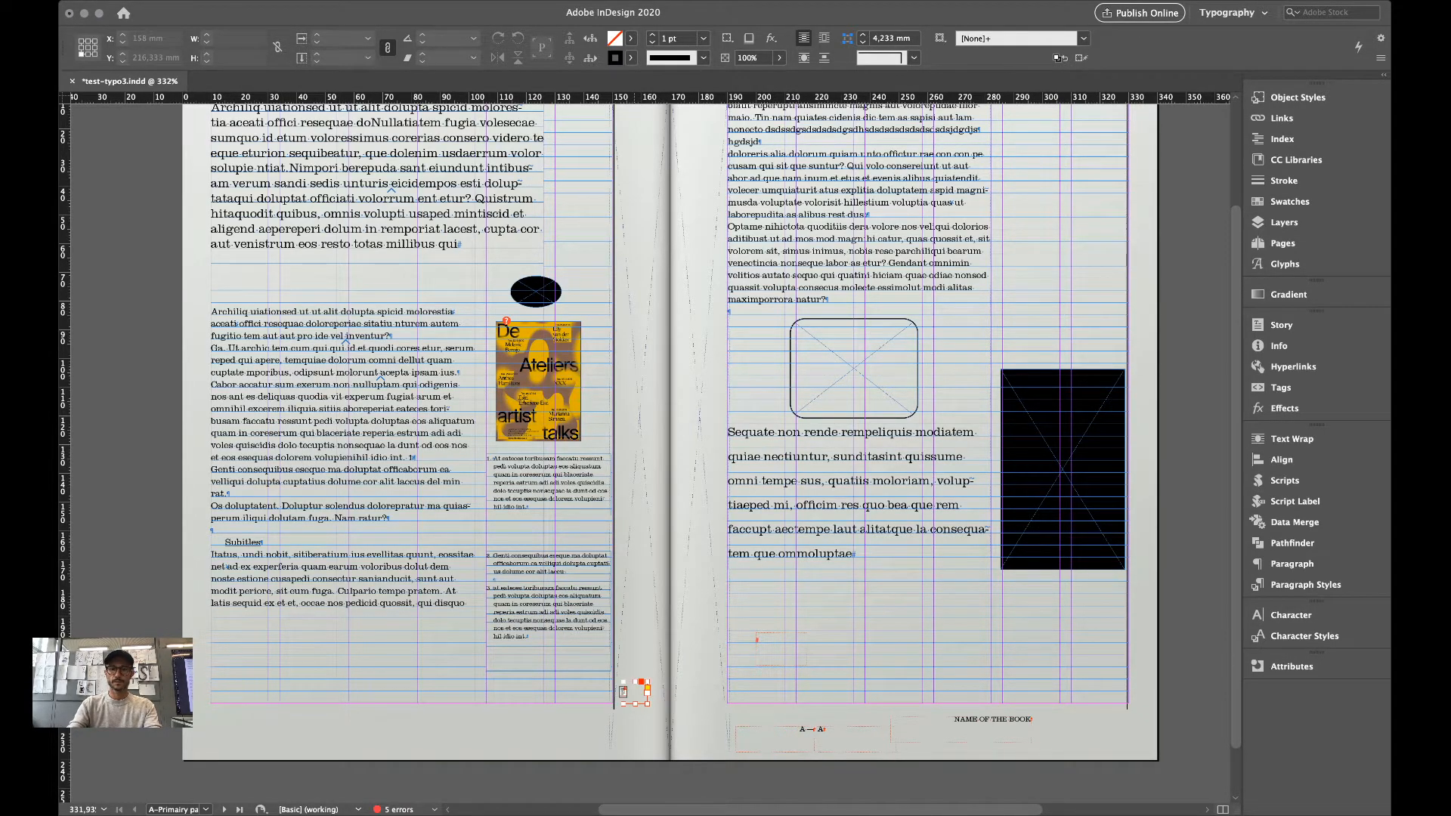
key("Delete")
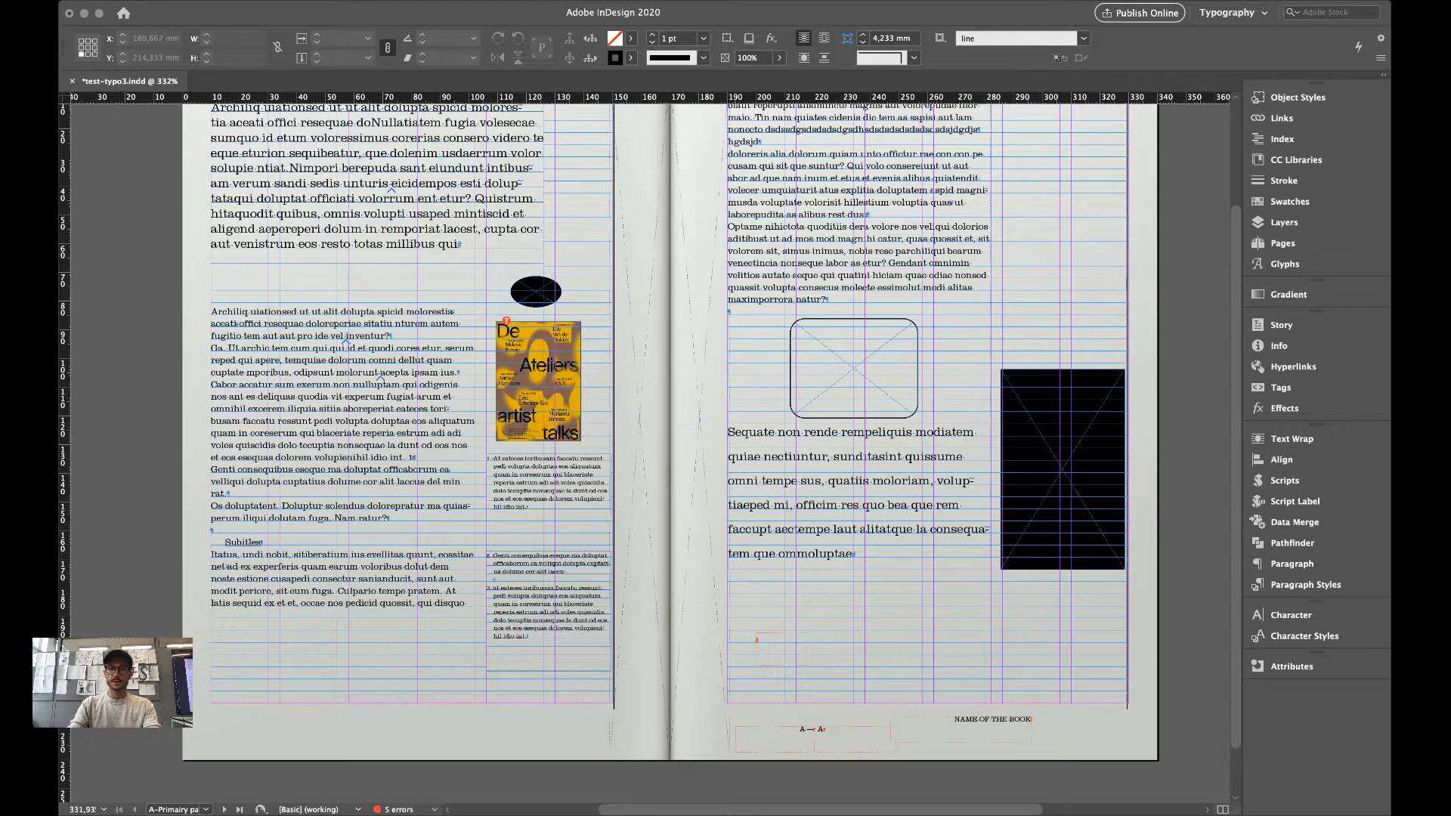
Move the left page number's frame to the left parent page's foot at X 59.333 mm, Y 234 mm, and preview pages 2 and 3.
left_click_drag(772, 739, 389, 728)
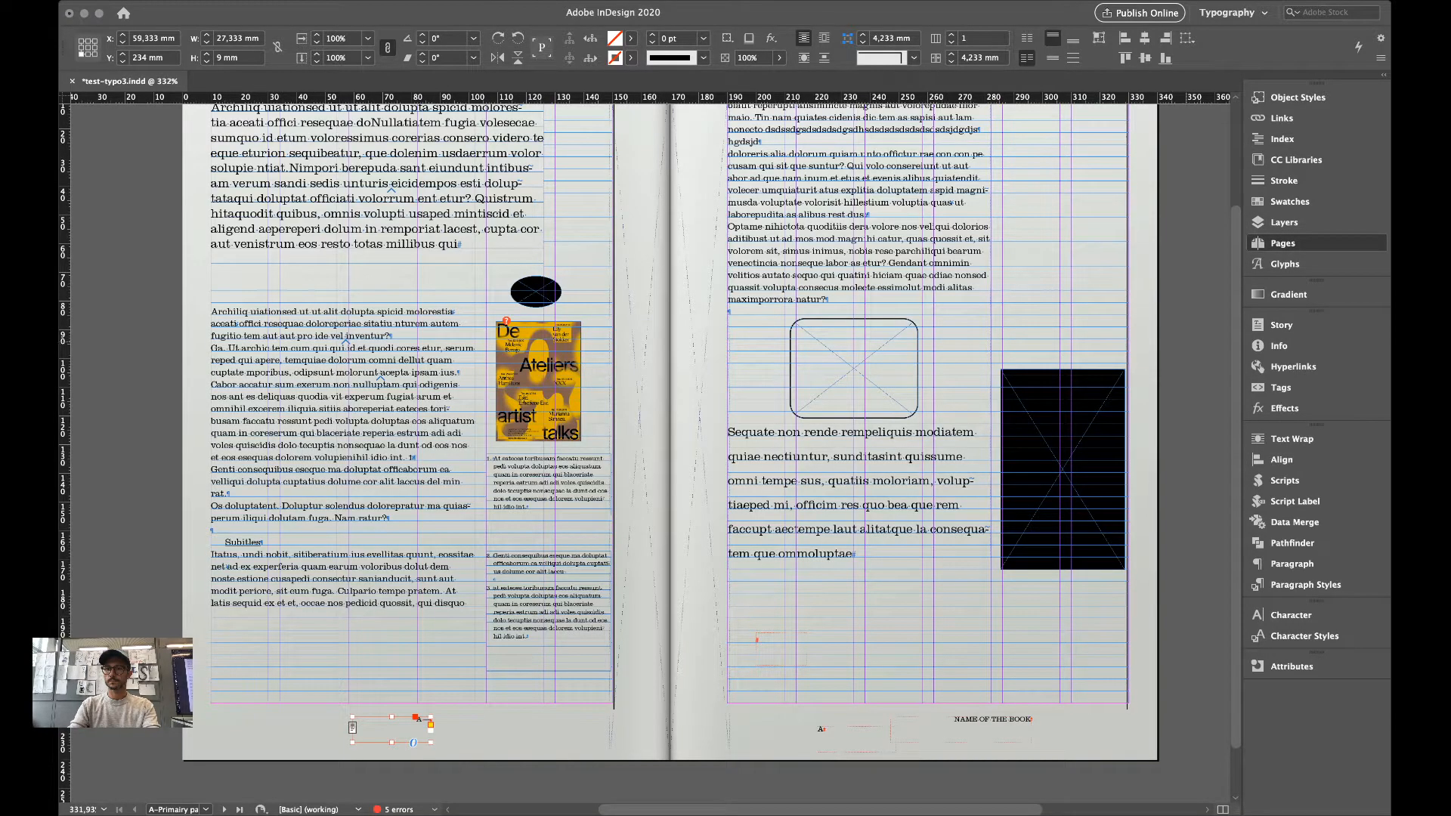
double_click(1142, 370)
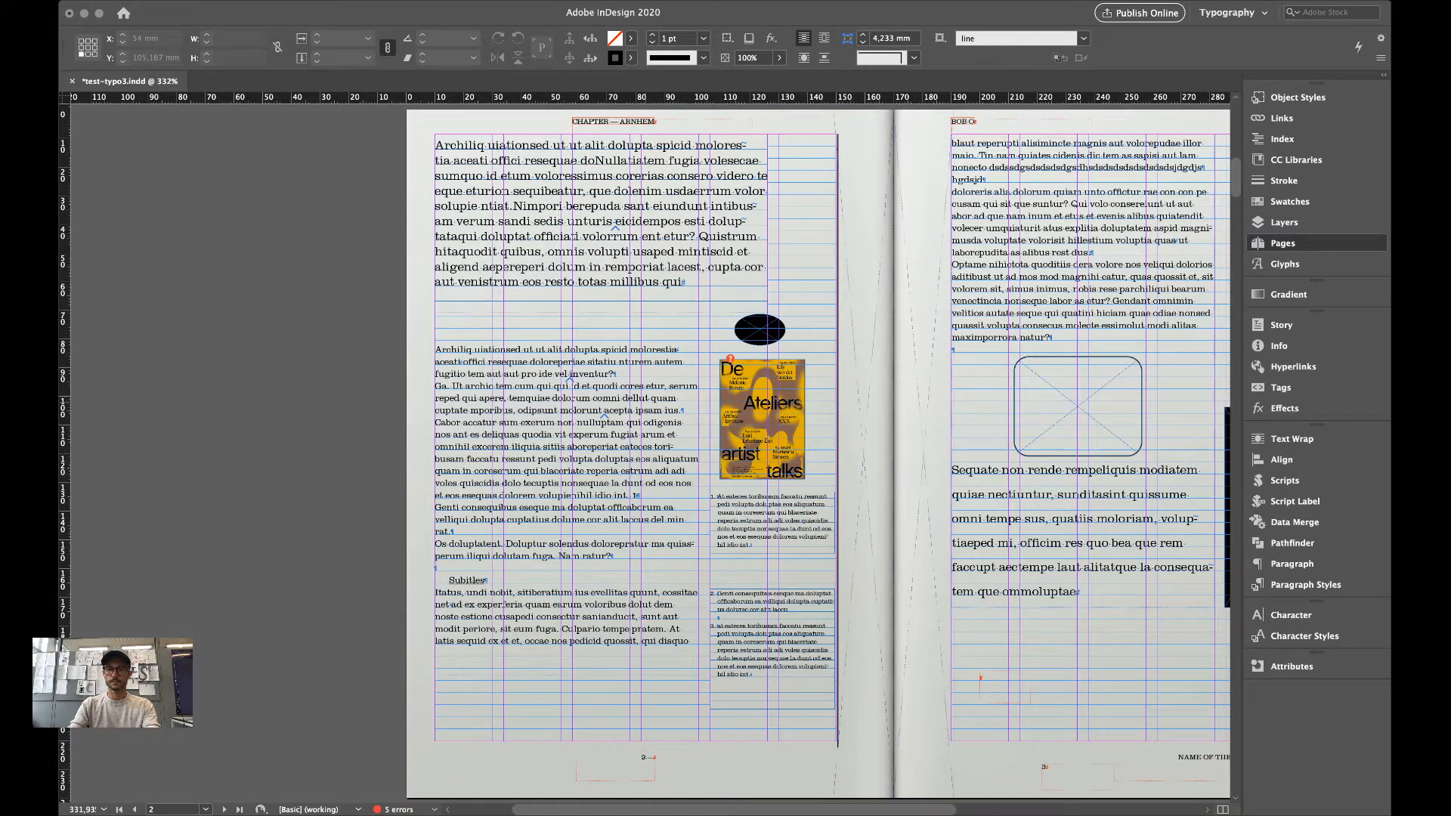
scroll(743, 481, "right", 5)
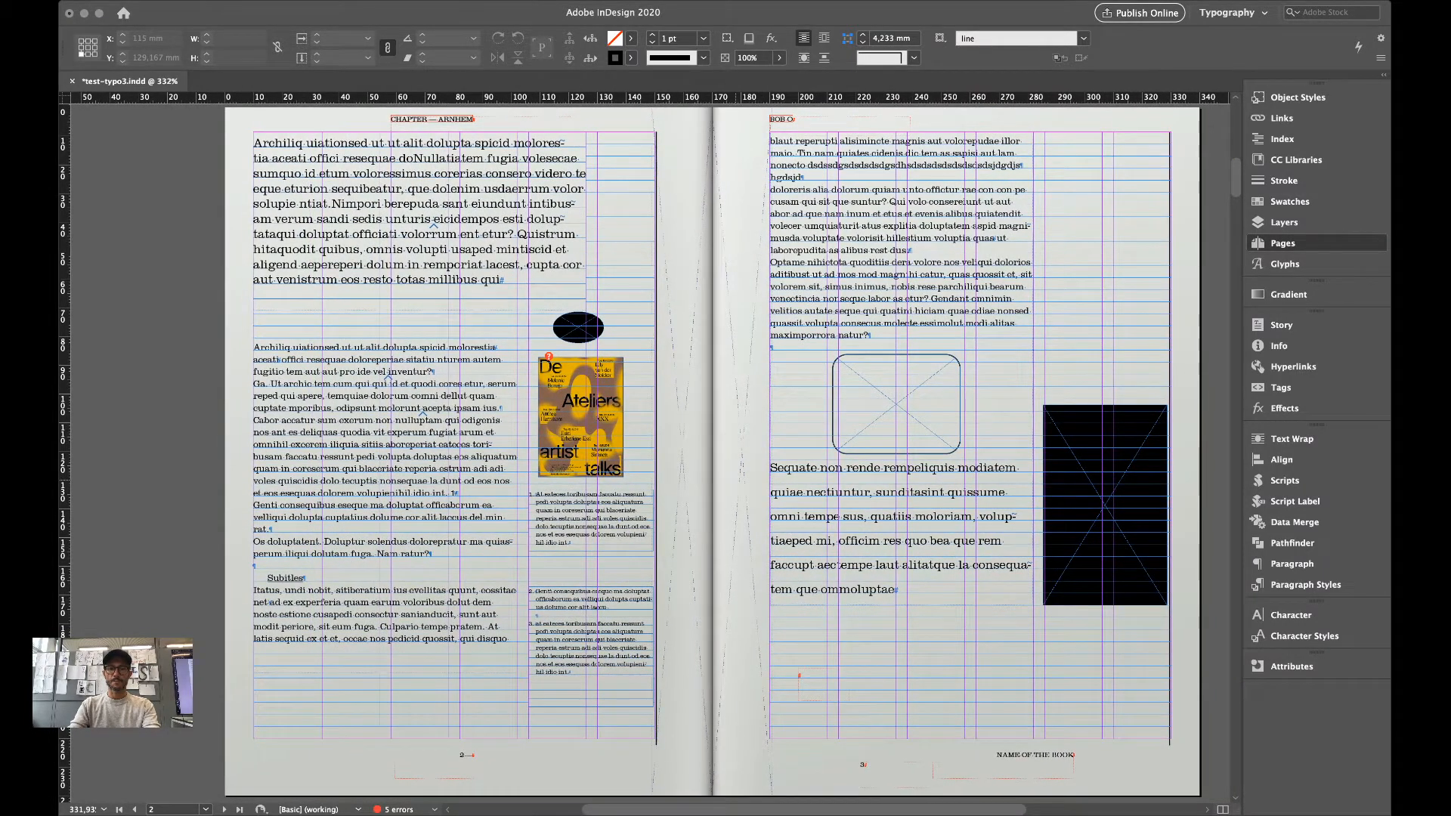
key("w")
scroll(651, 453, "right", 2)
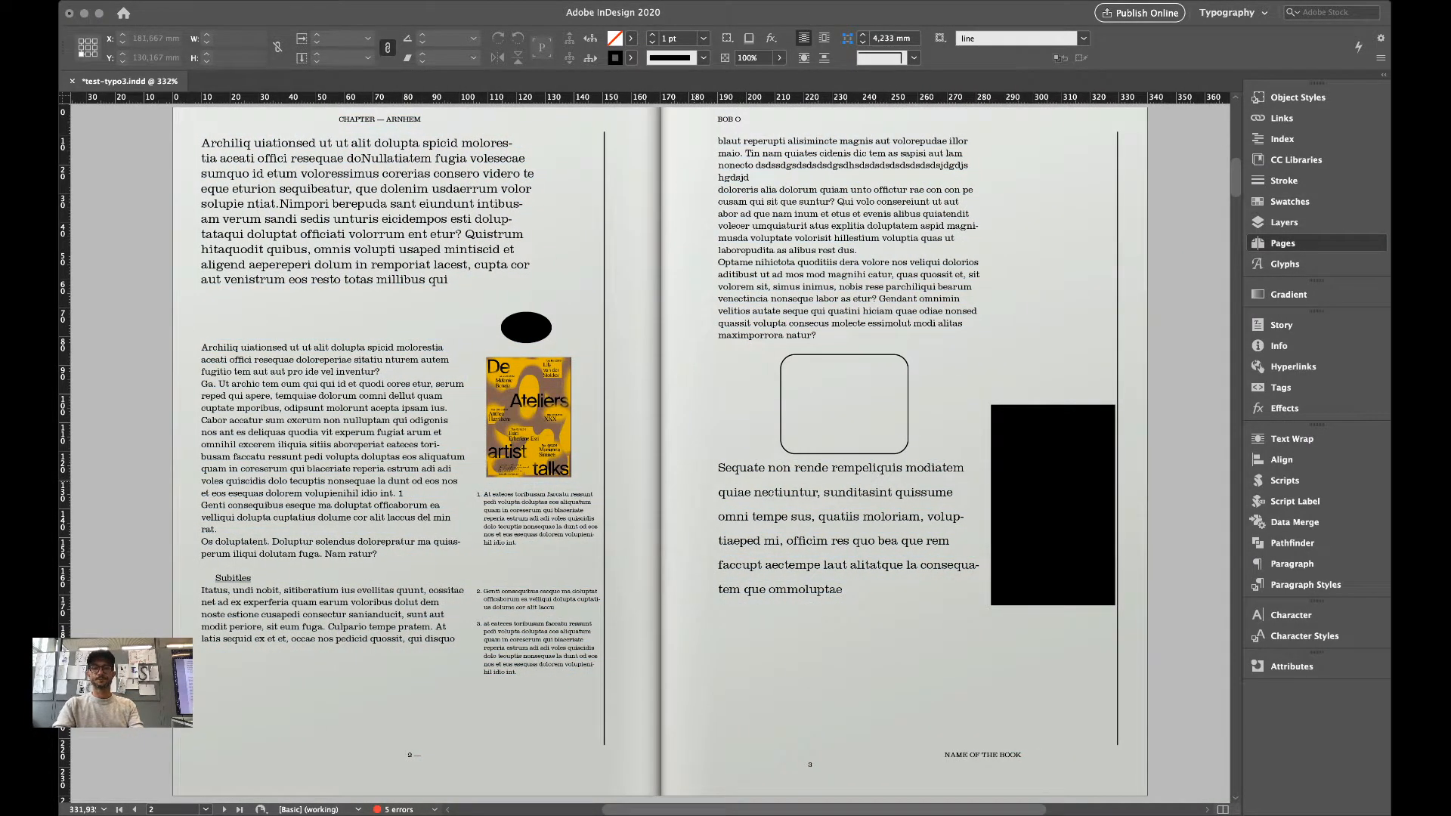
scroll(651, 454, "down", 2)
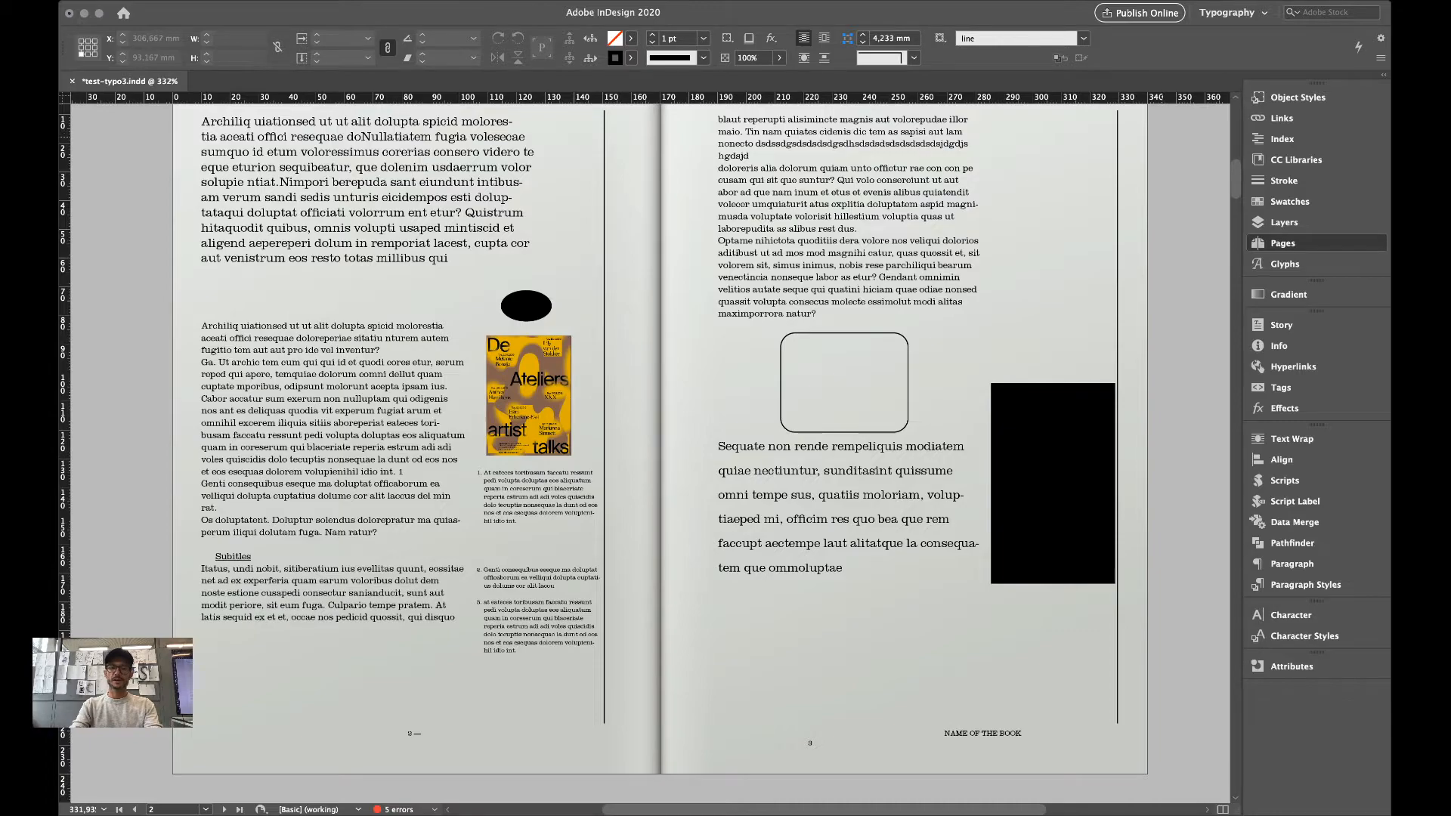
On the A-Primary left page, replace the page number marker and the space before the dash with a previous page number marker.
double_click(1162, 137)
left_click_drag(597, 614, 1200, 786)
scroll(662, 619, "left", 4)
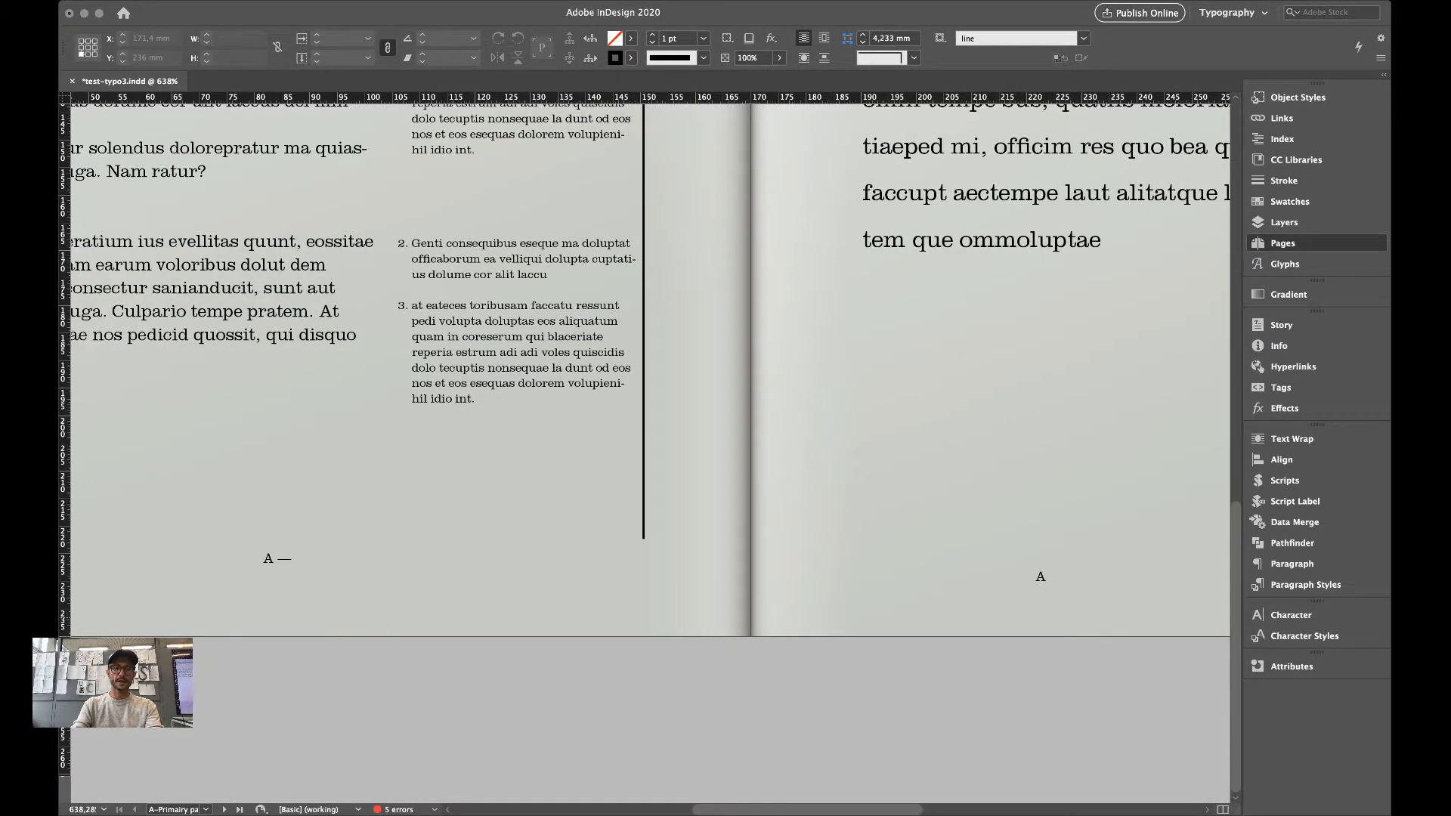
left_click(268, 569)
double_click(269, 558)
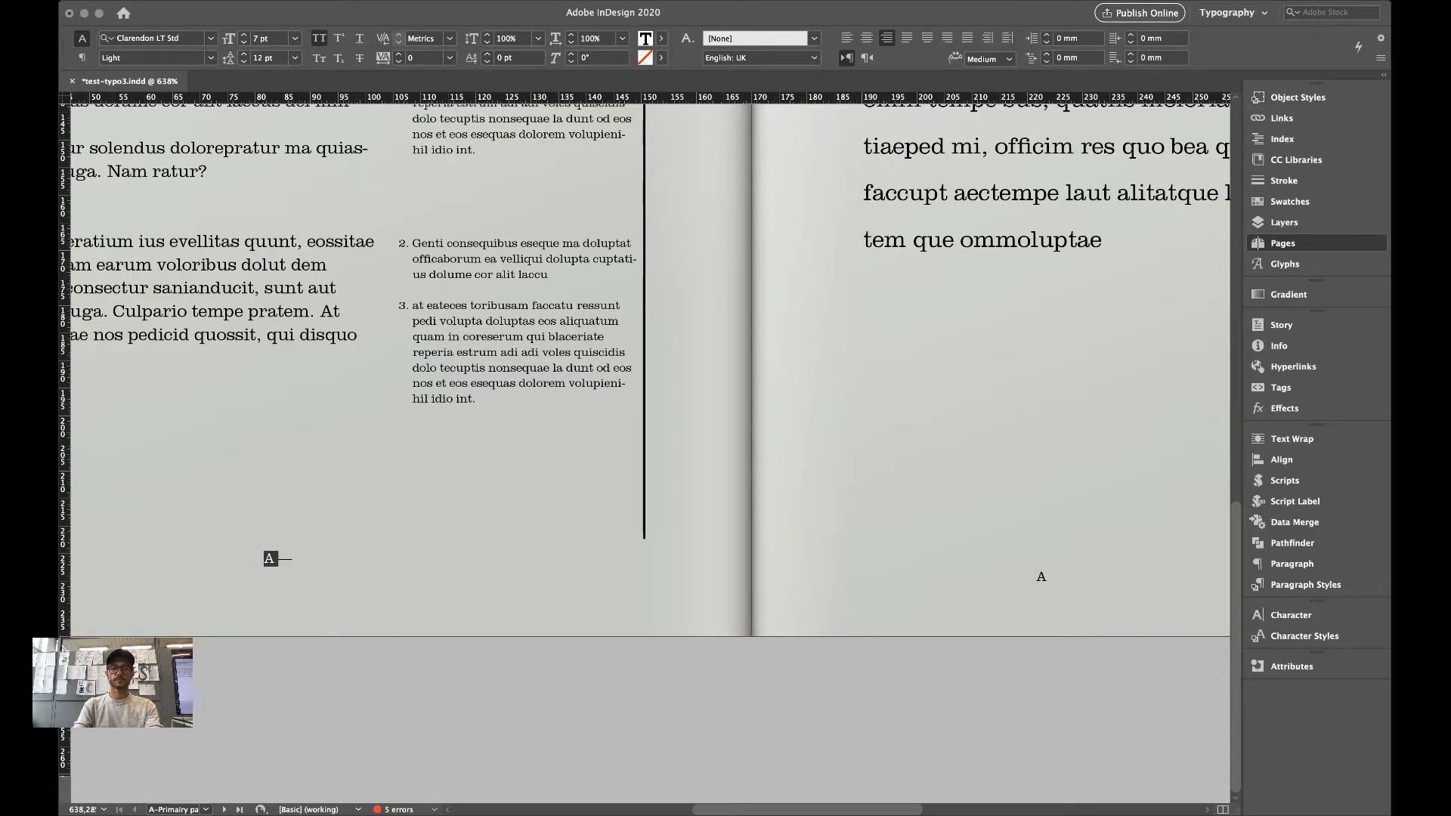
key("alt+shift+super+n")
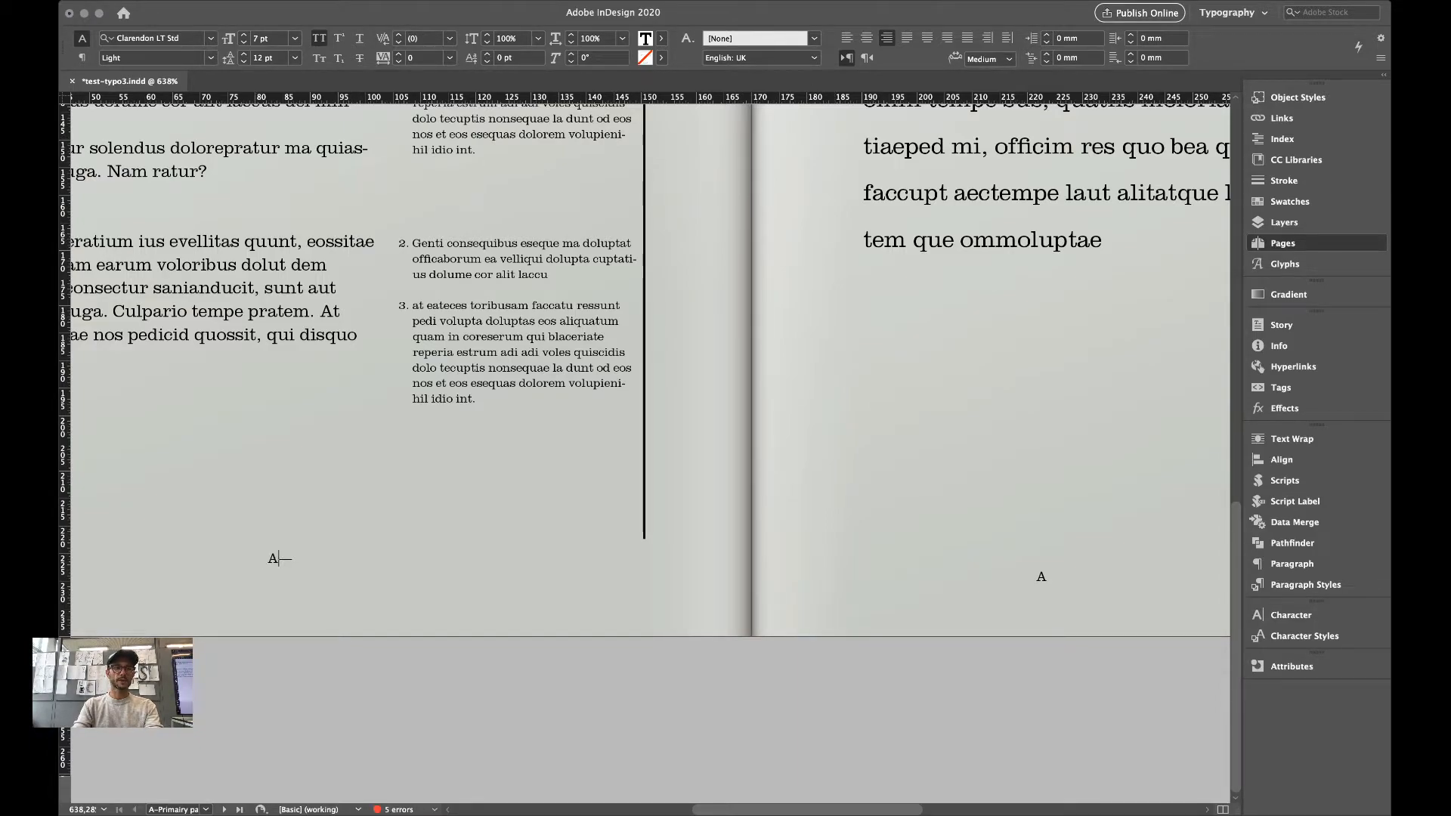
key("Escape")
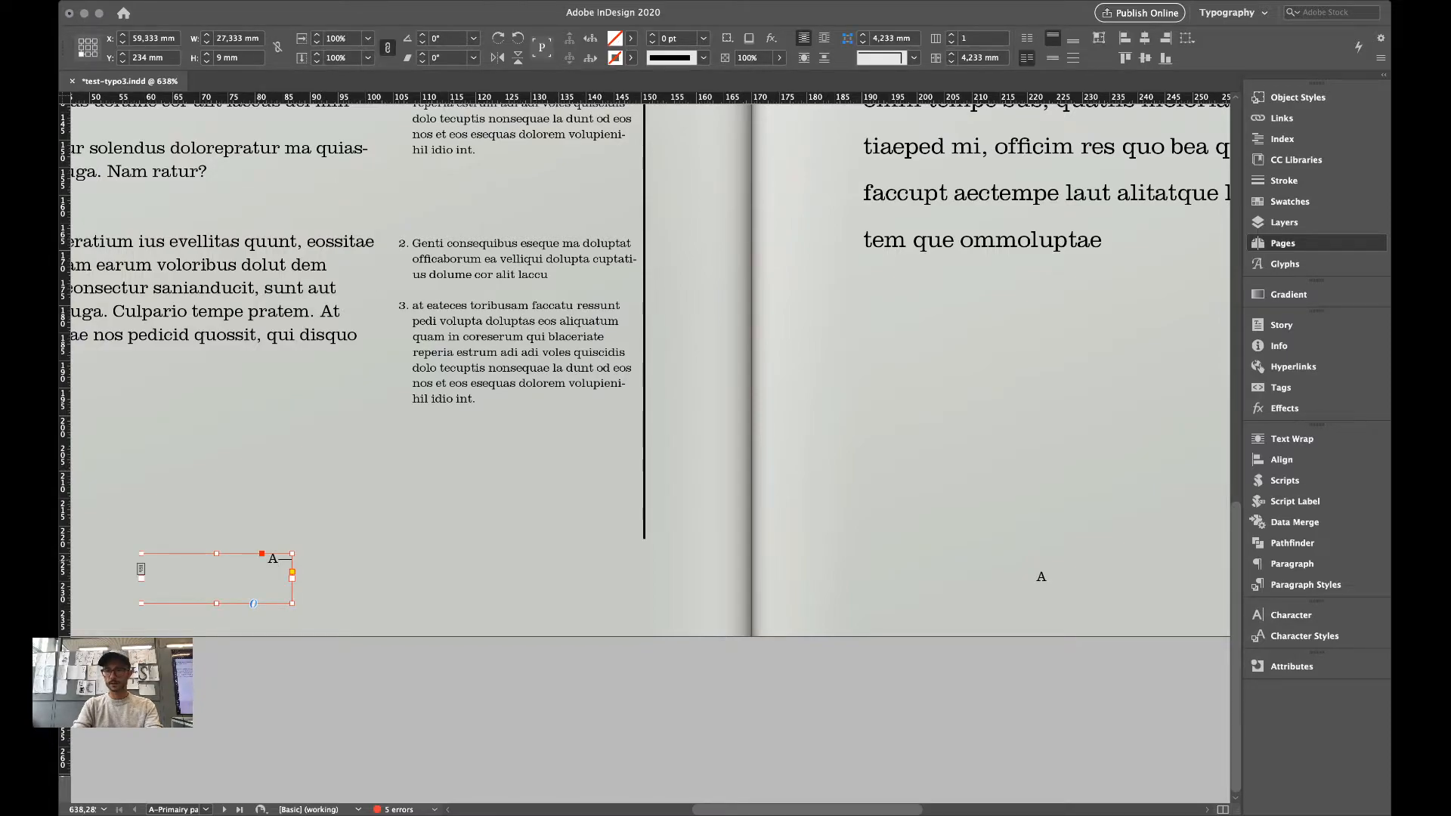
Move the left page number frame beside the right parent page's number, nudge the right number's frame to X 220.35 mm, and preview pages 2 and 3.
left_click_drag(217, 577, 952, 596)
left_click(992, 680)
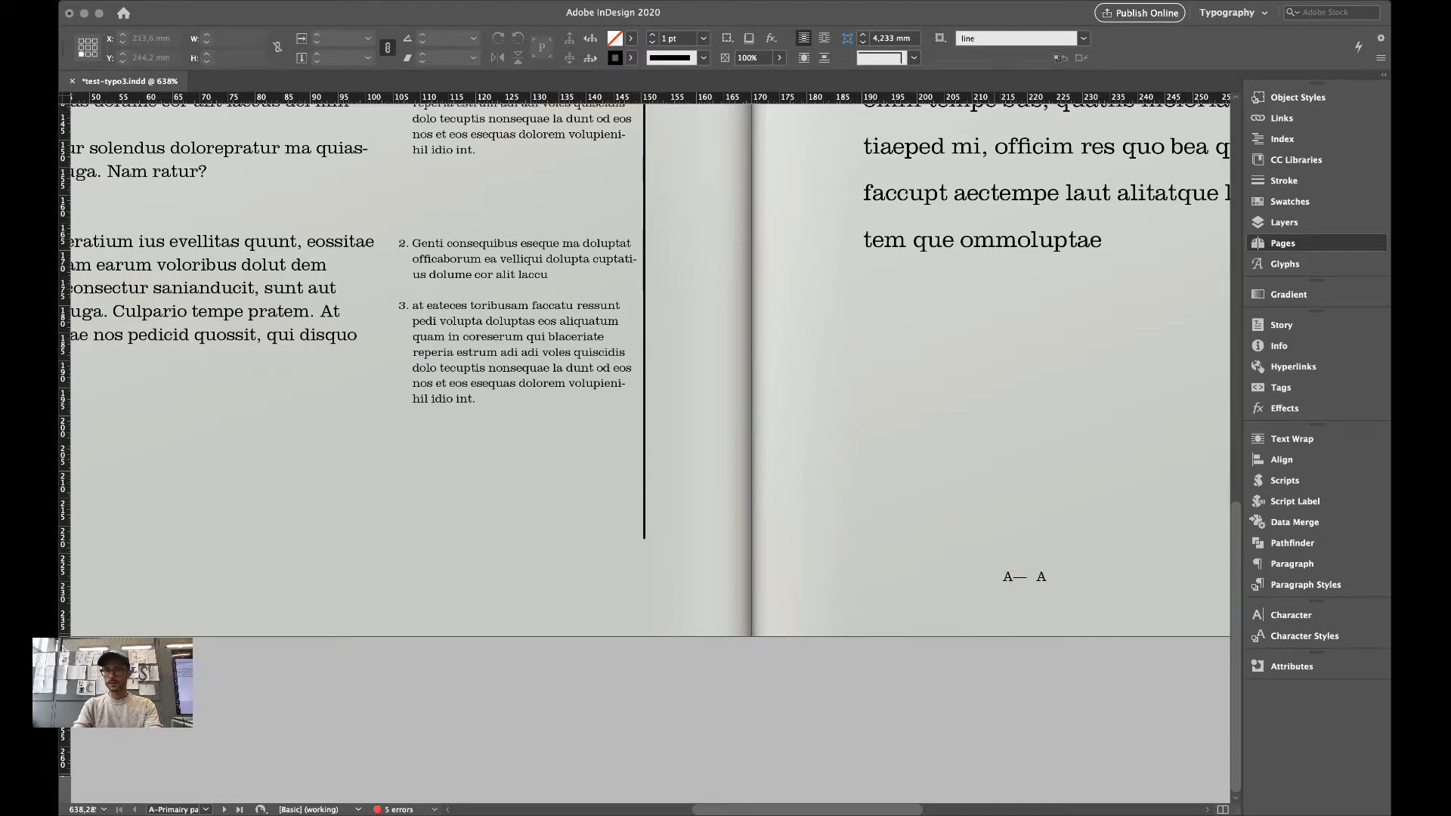
left_click(1036, 580)
key("Left")
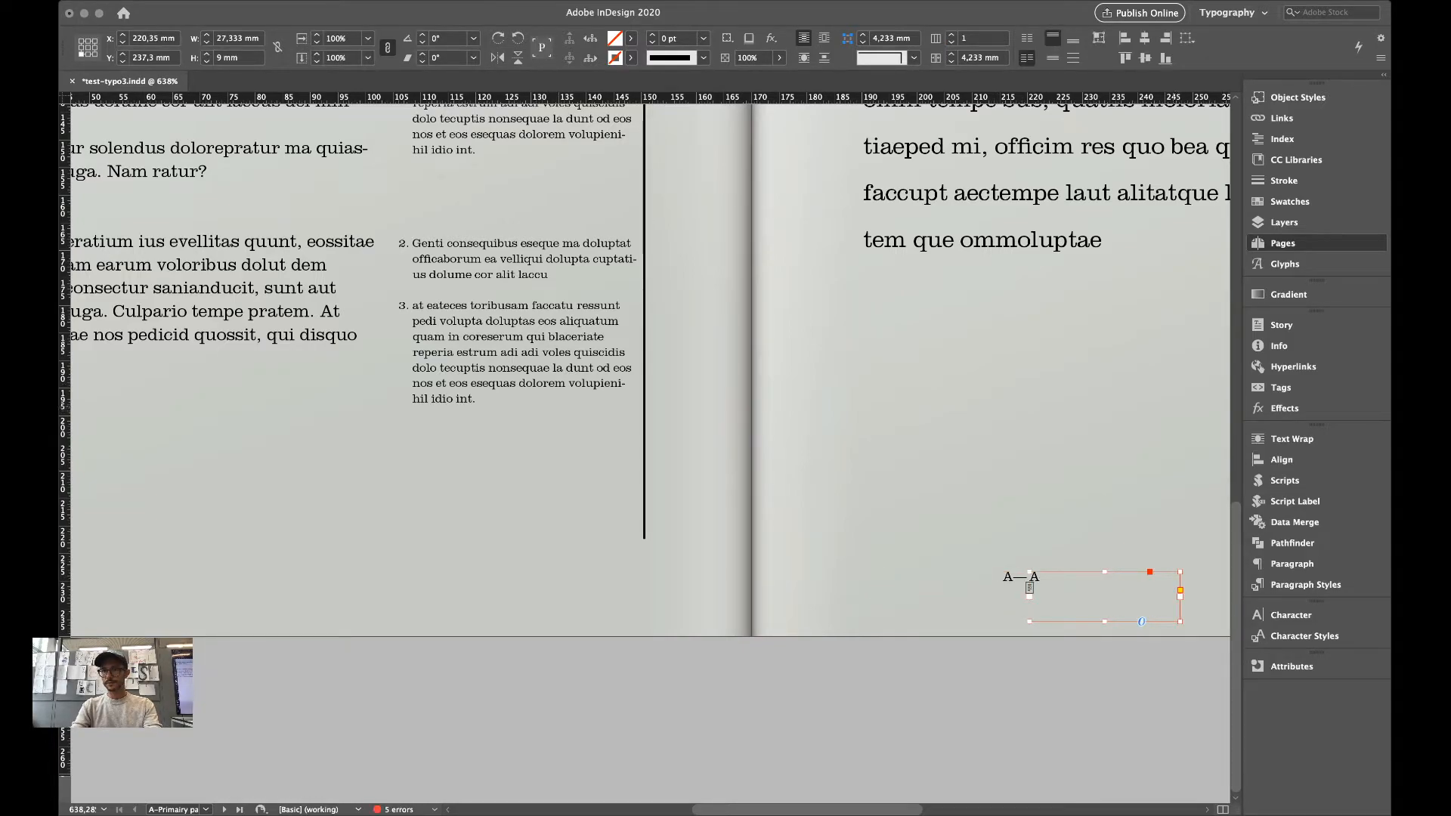
double_click(1190, 331)
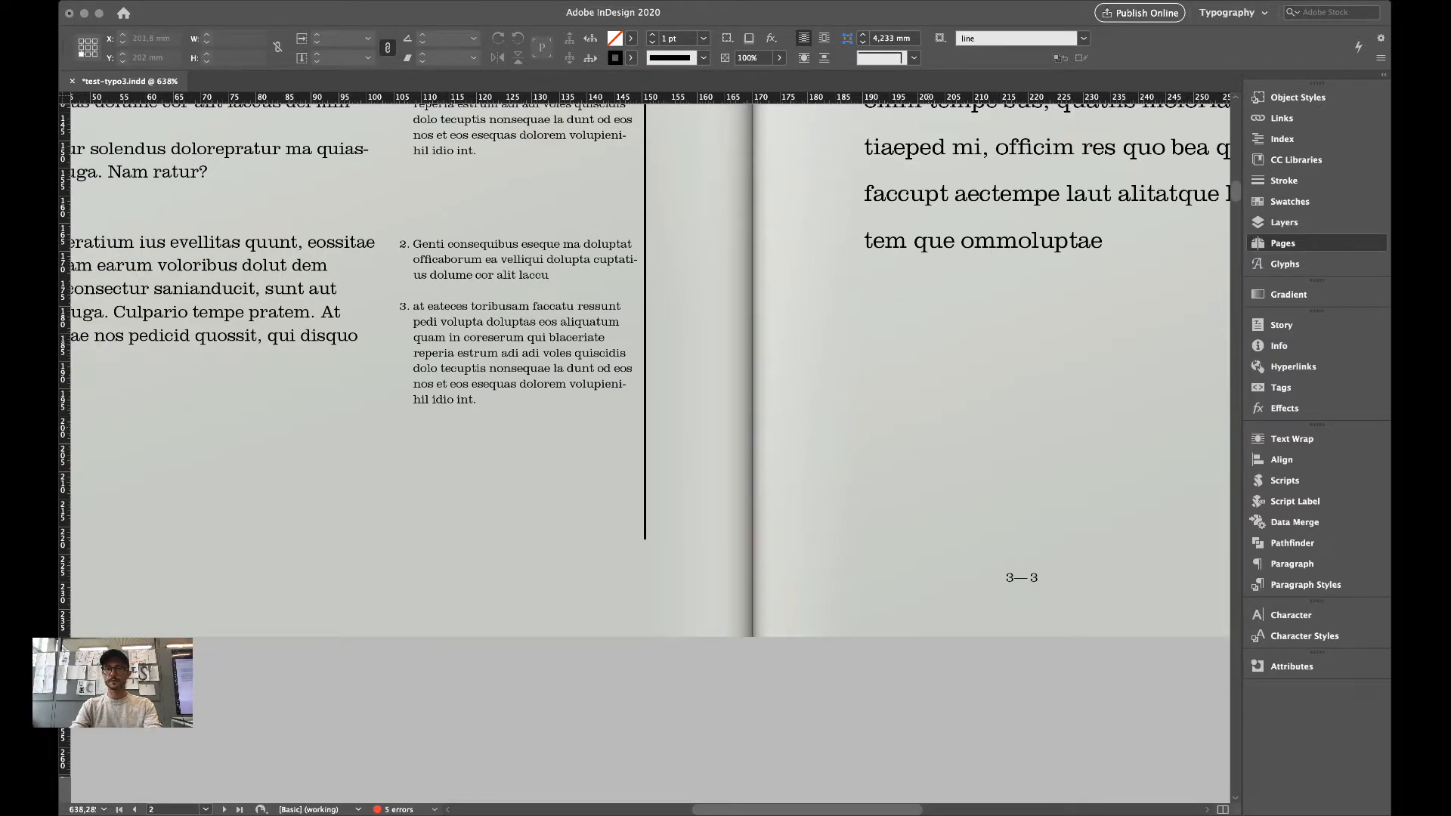
scroll(649, 362, "right", 5)
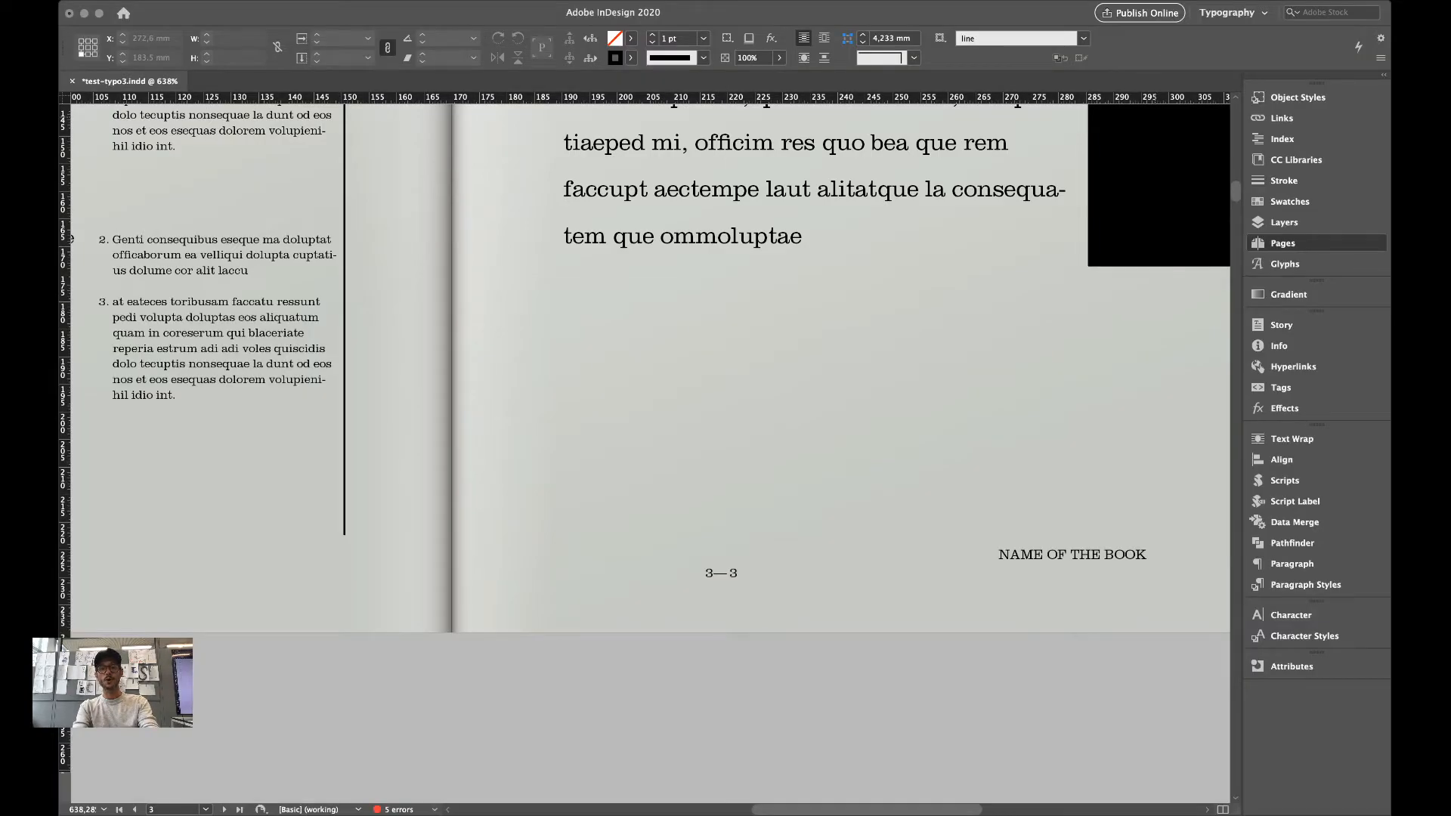
Show the parent's guides, draw a 12 × 11.667 mm text frame at the left page's foot, and copy it to X 189.6 mm, Y 222.333 mm.
double_click(1154, 117)
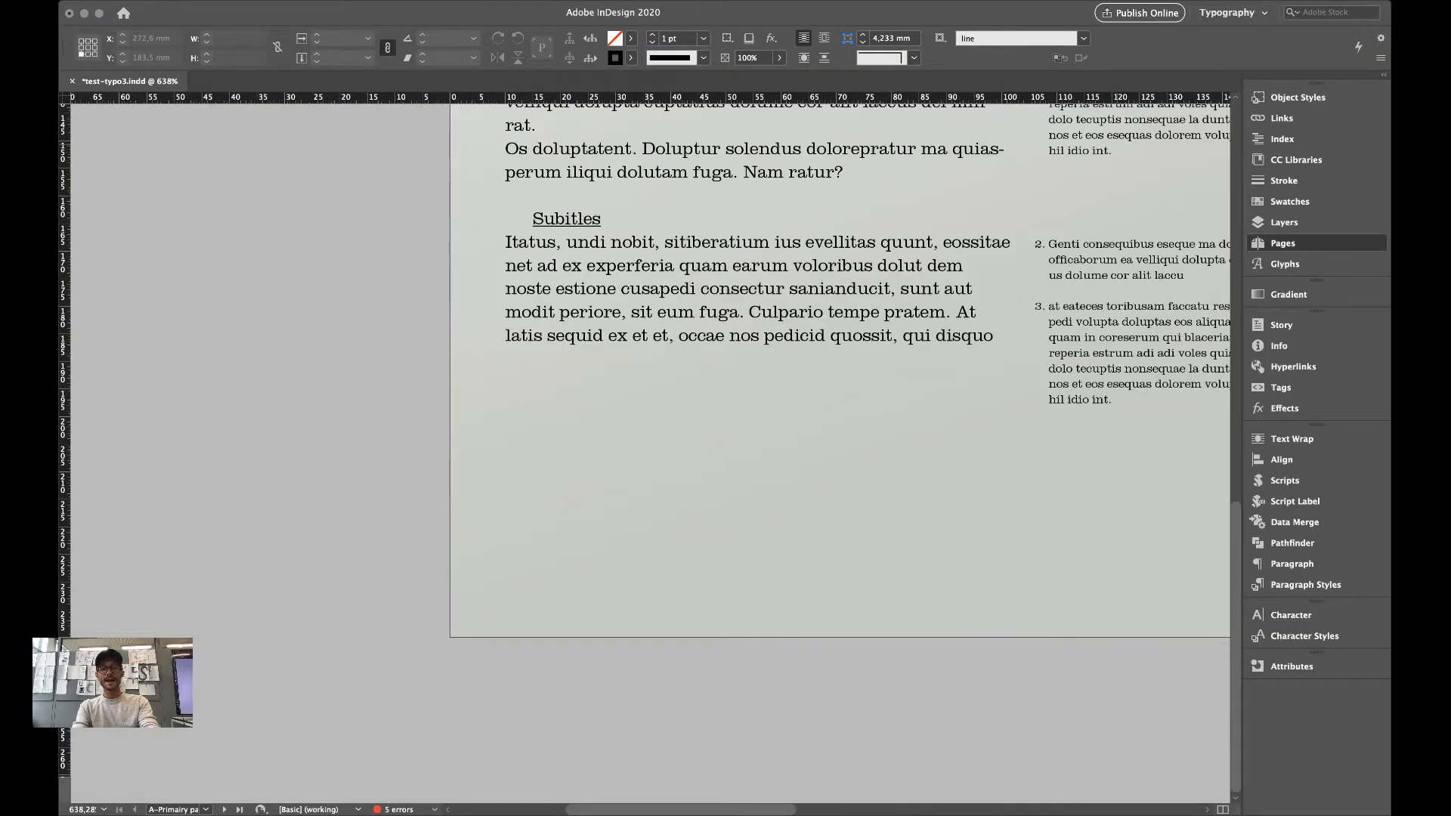
scroll(898, 424, "right", 10)
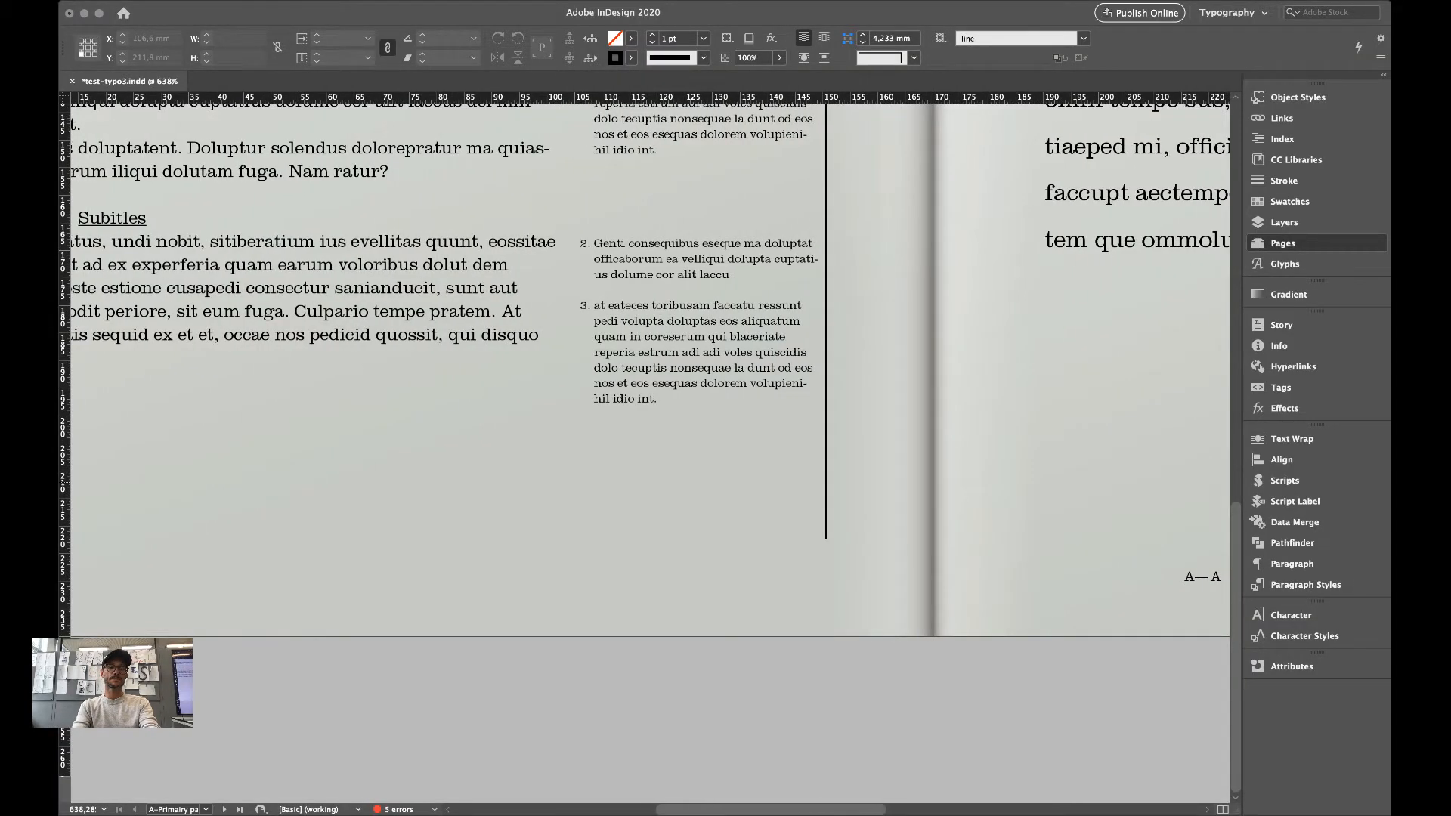
scroll(650, 363, "right", 5)
key("w")
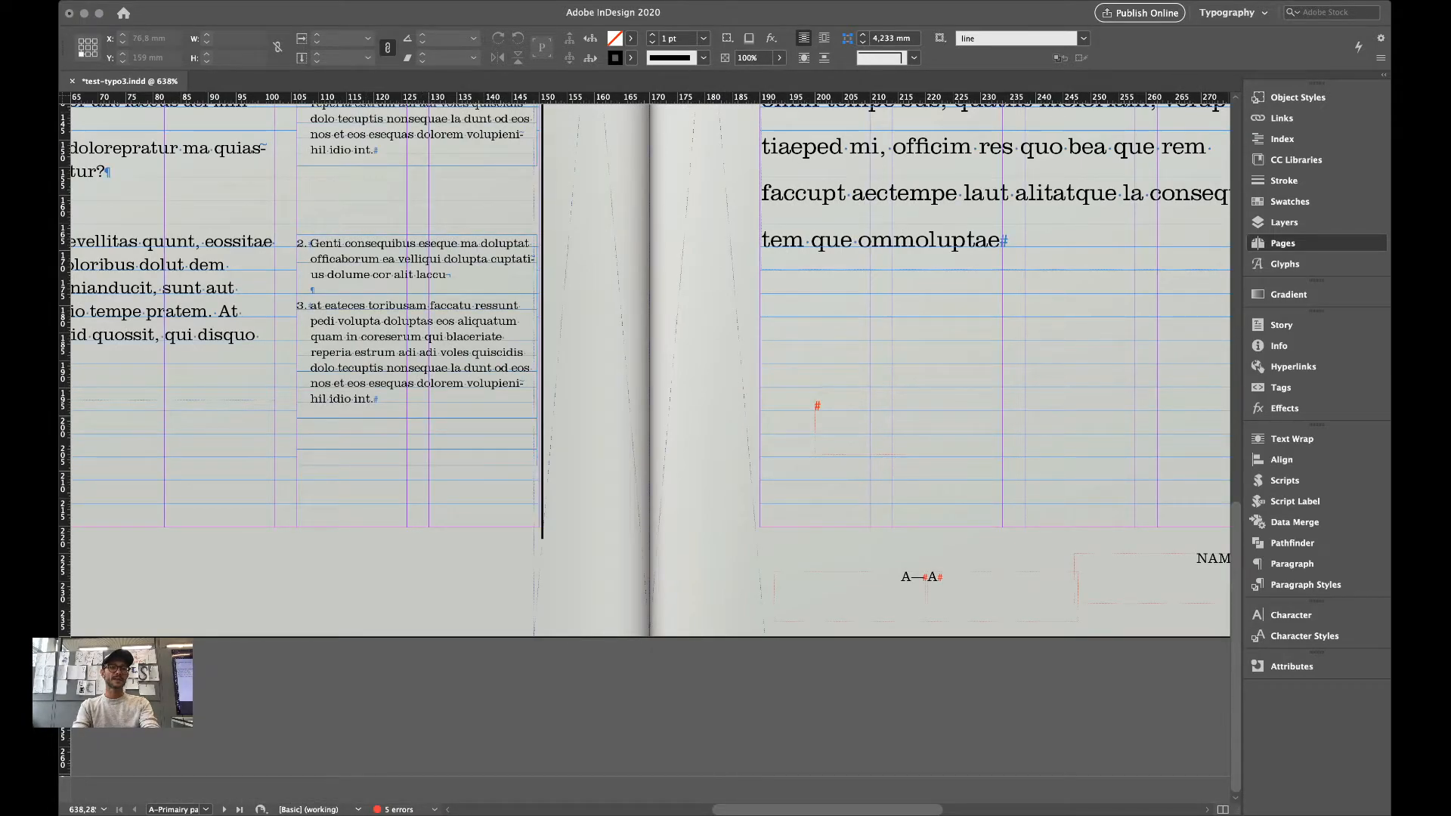
key("t")
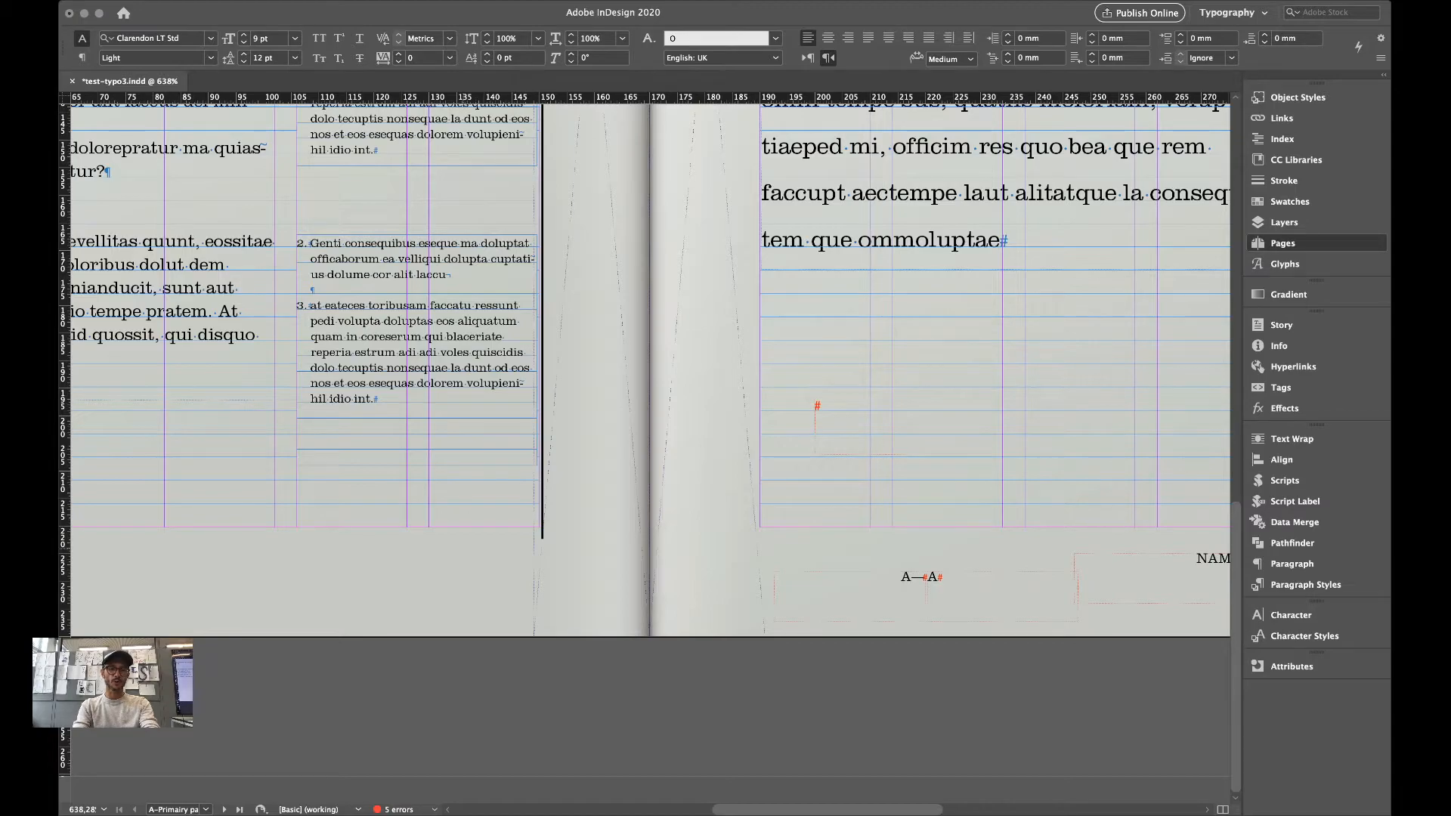
left_click_drag(447, 539, 514, 602)
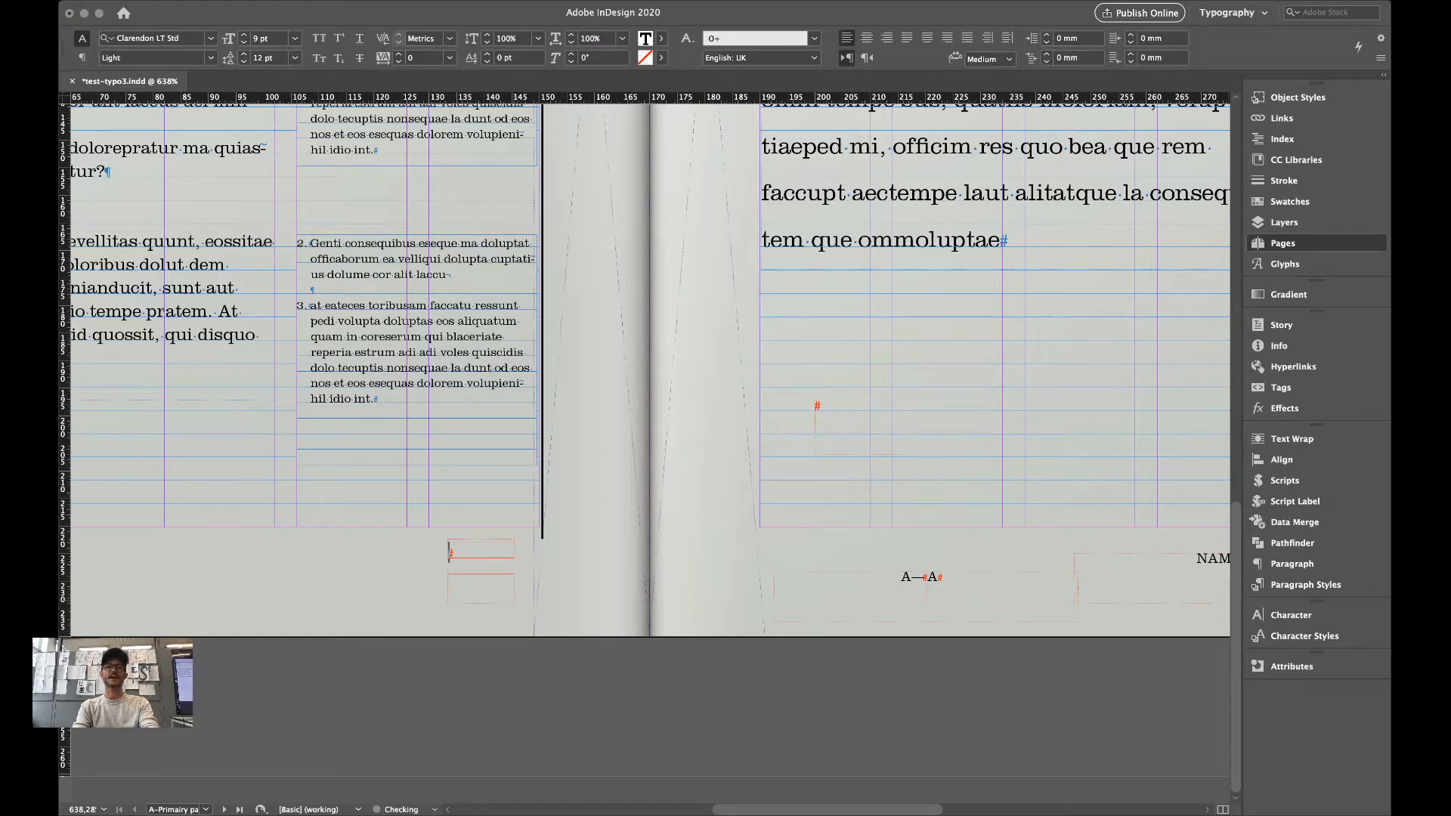
key("Escape")
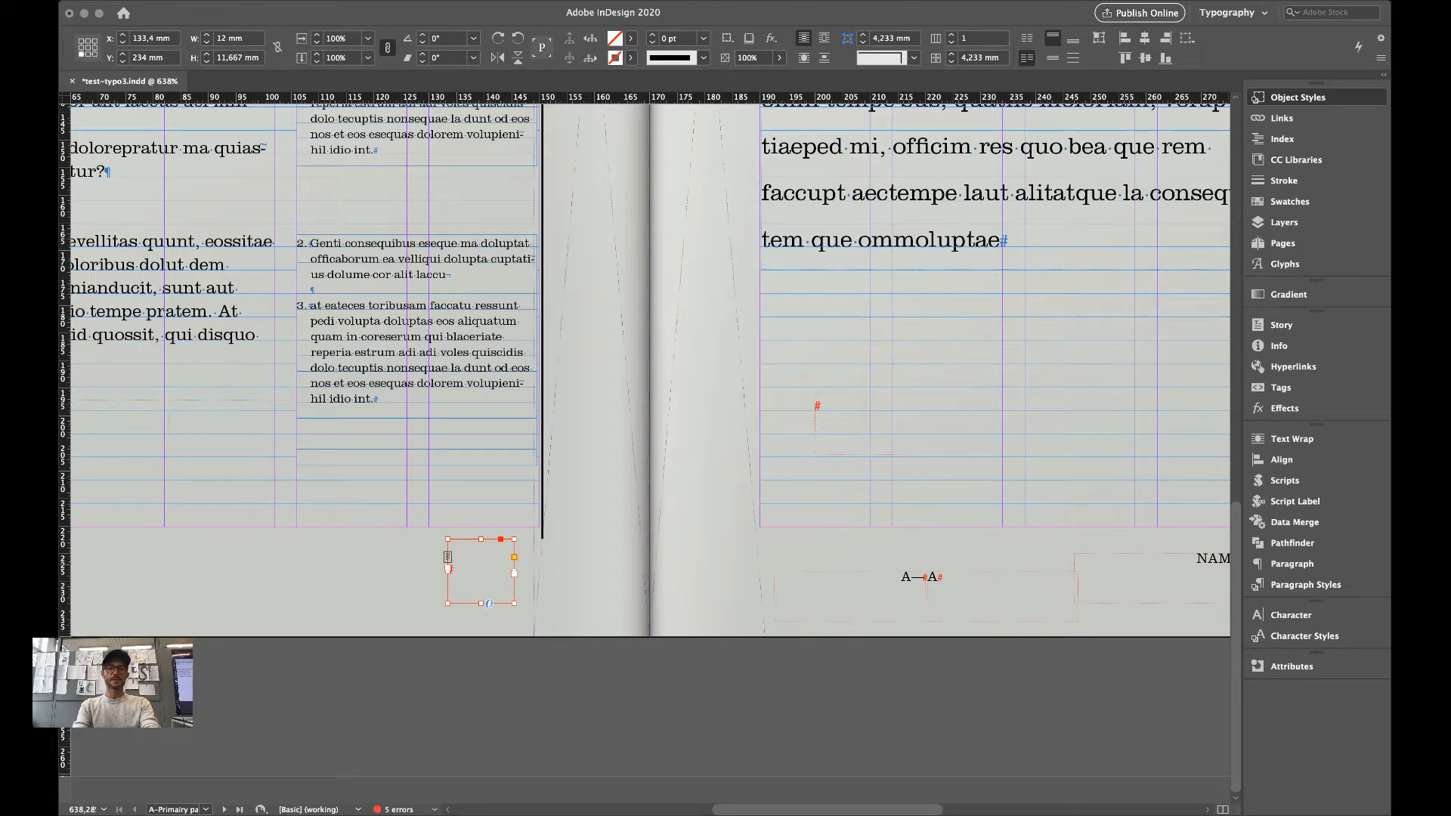
left_click_drag(481, 572, 792, 507)
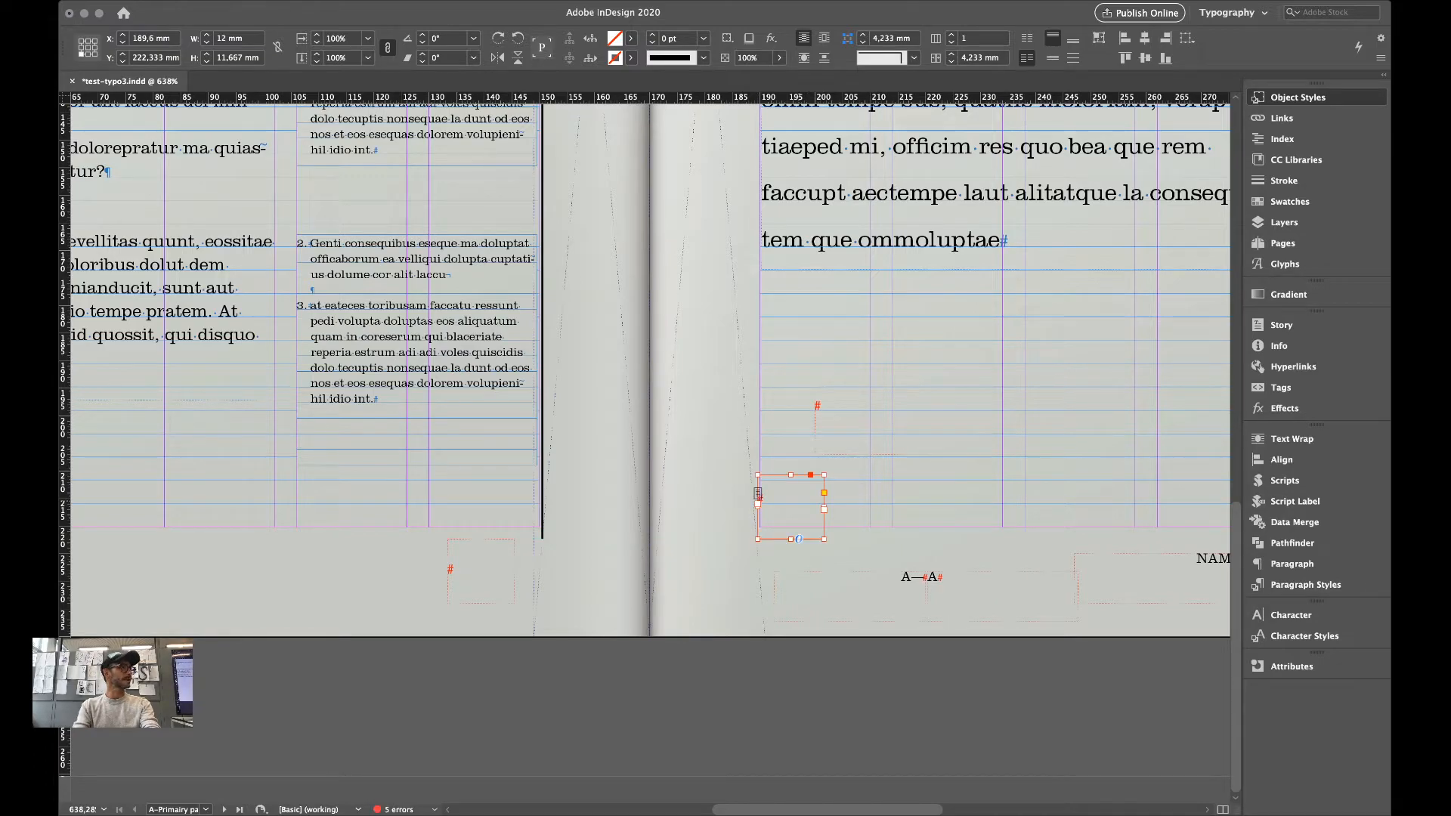
Thread the left frame into its right-page copy, move the copy to X 200.25 mm, Y 235.333 mm, and preview pages 2 and 3 without guides.
key("super+z")
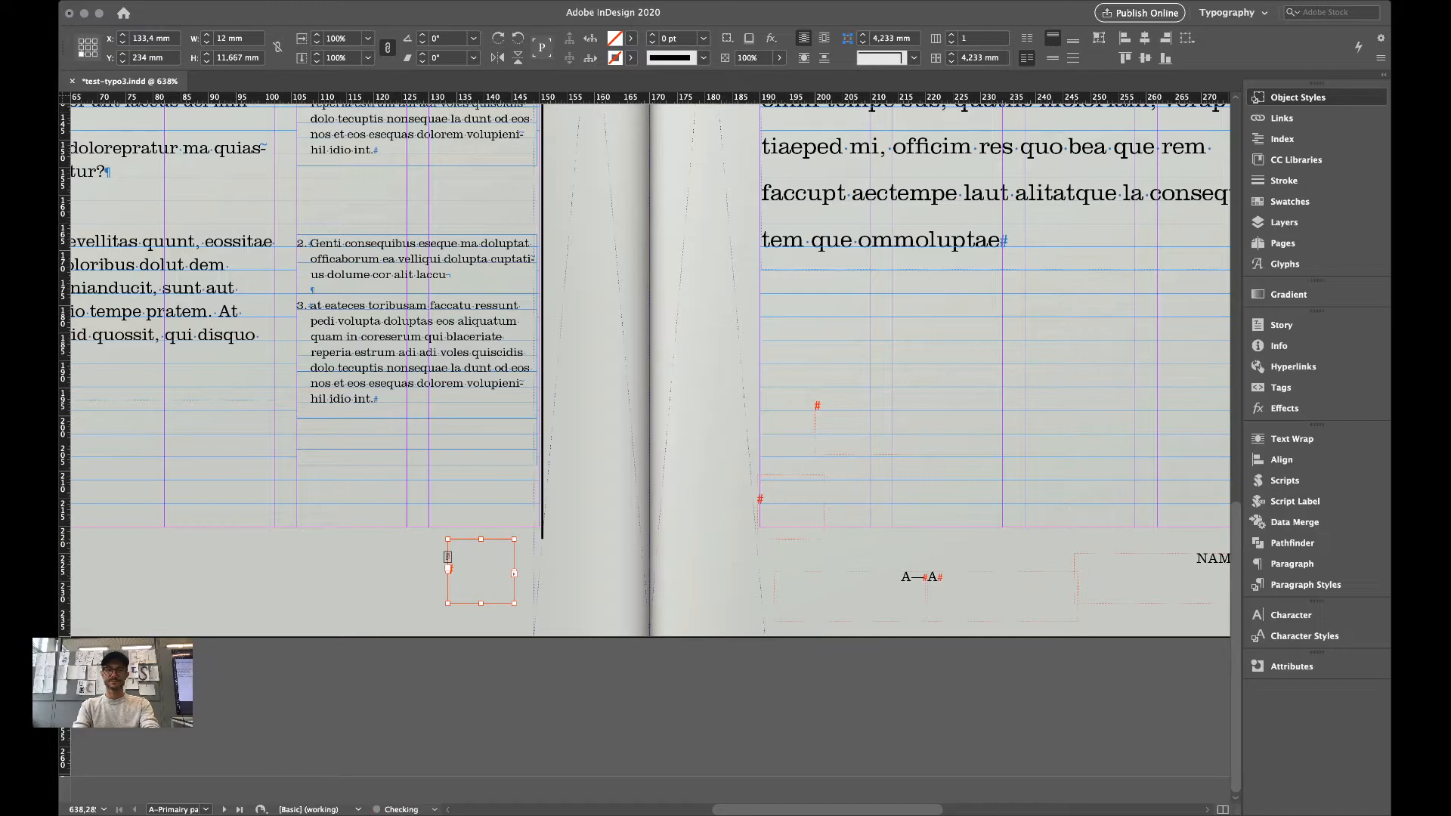
key("super+shift+z")
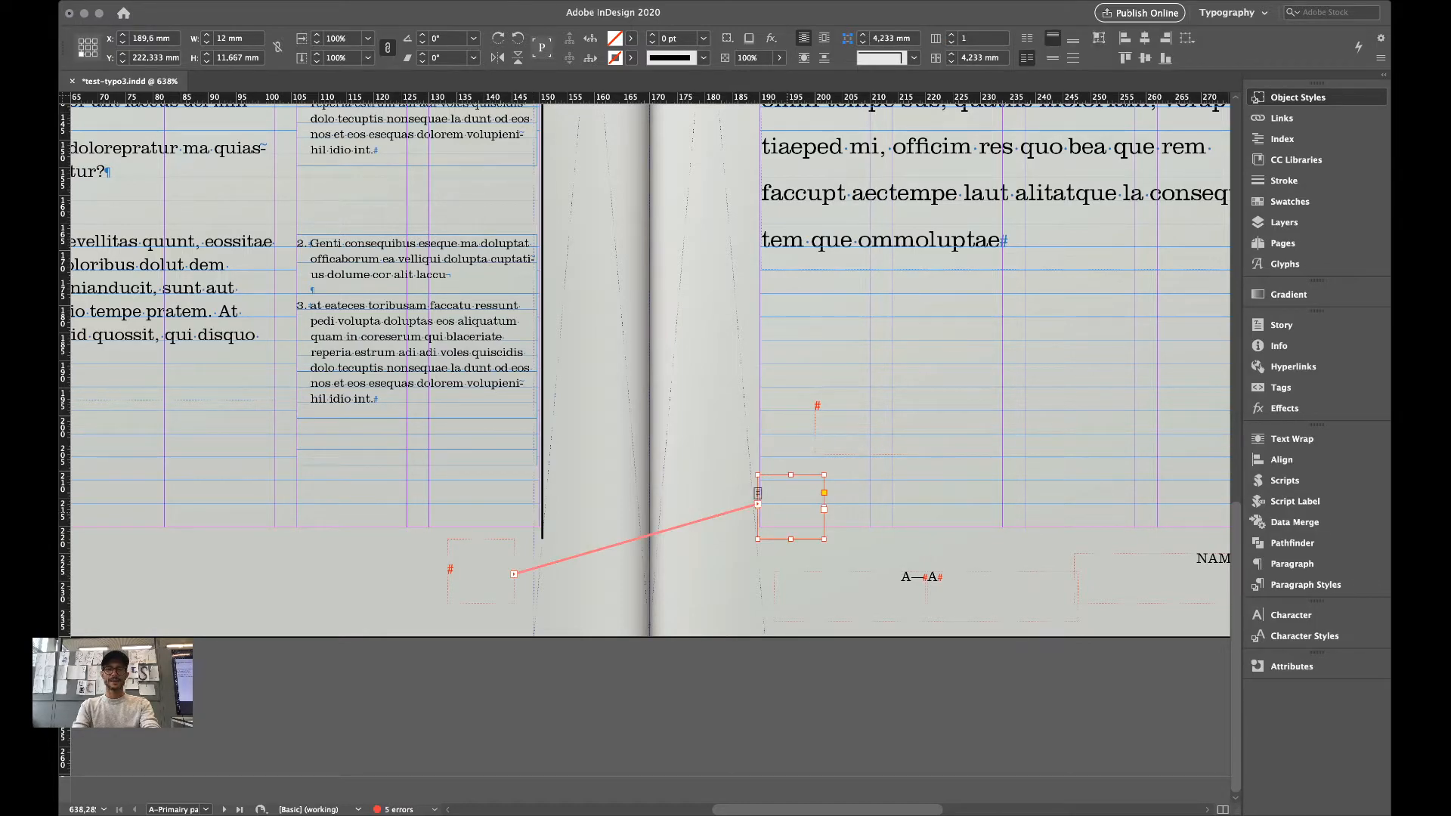
left_click_drag(790, 506, 849, 577)
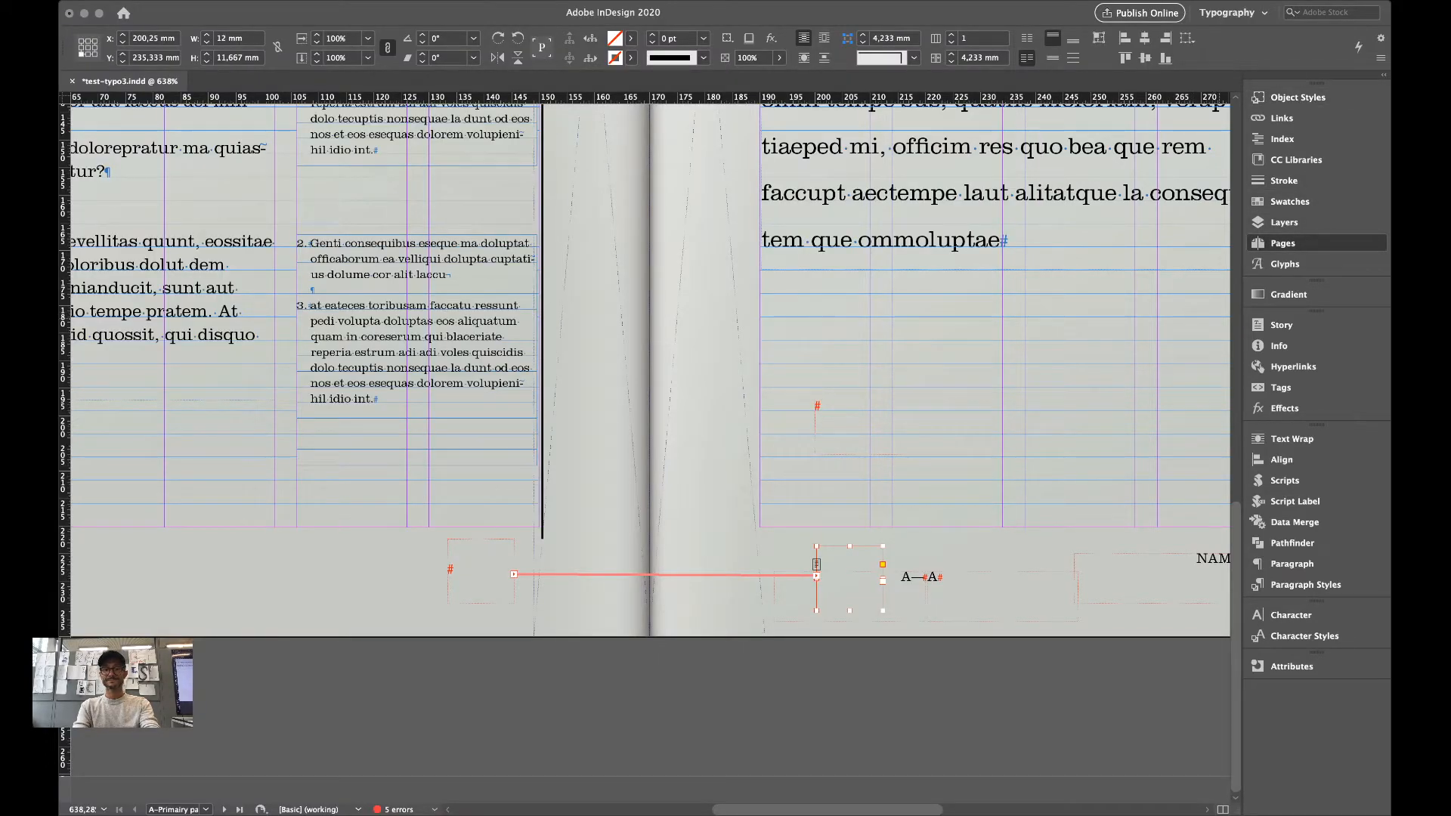
double_click(1186, 317)
scroll(706, 490, "left", 5)
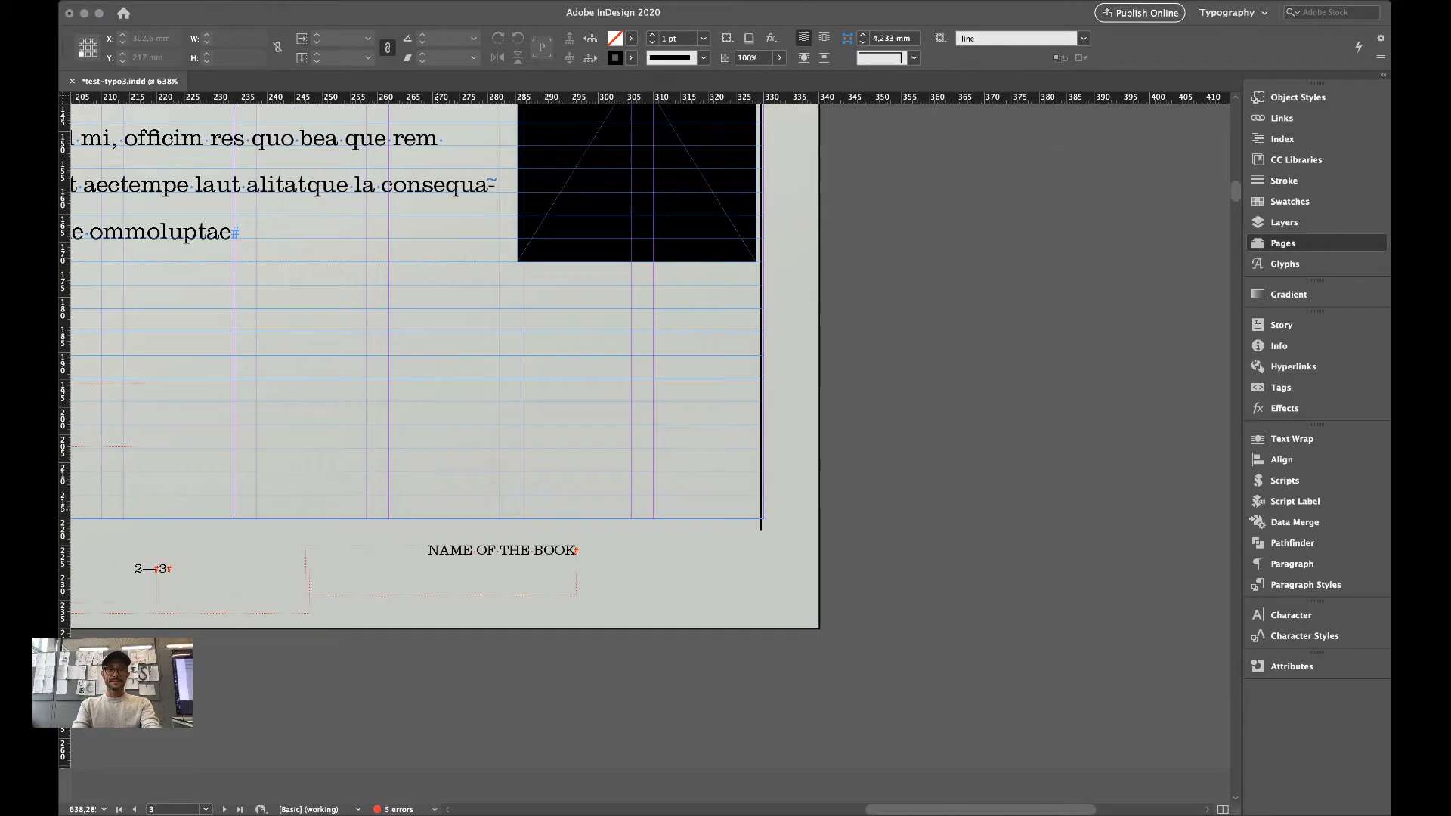
key("w")
scroll(650, 362, "left", 2)
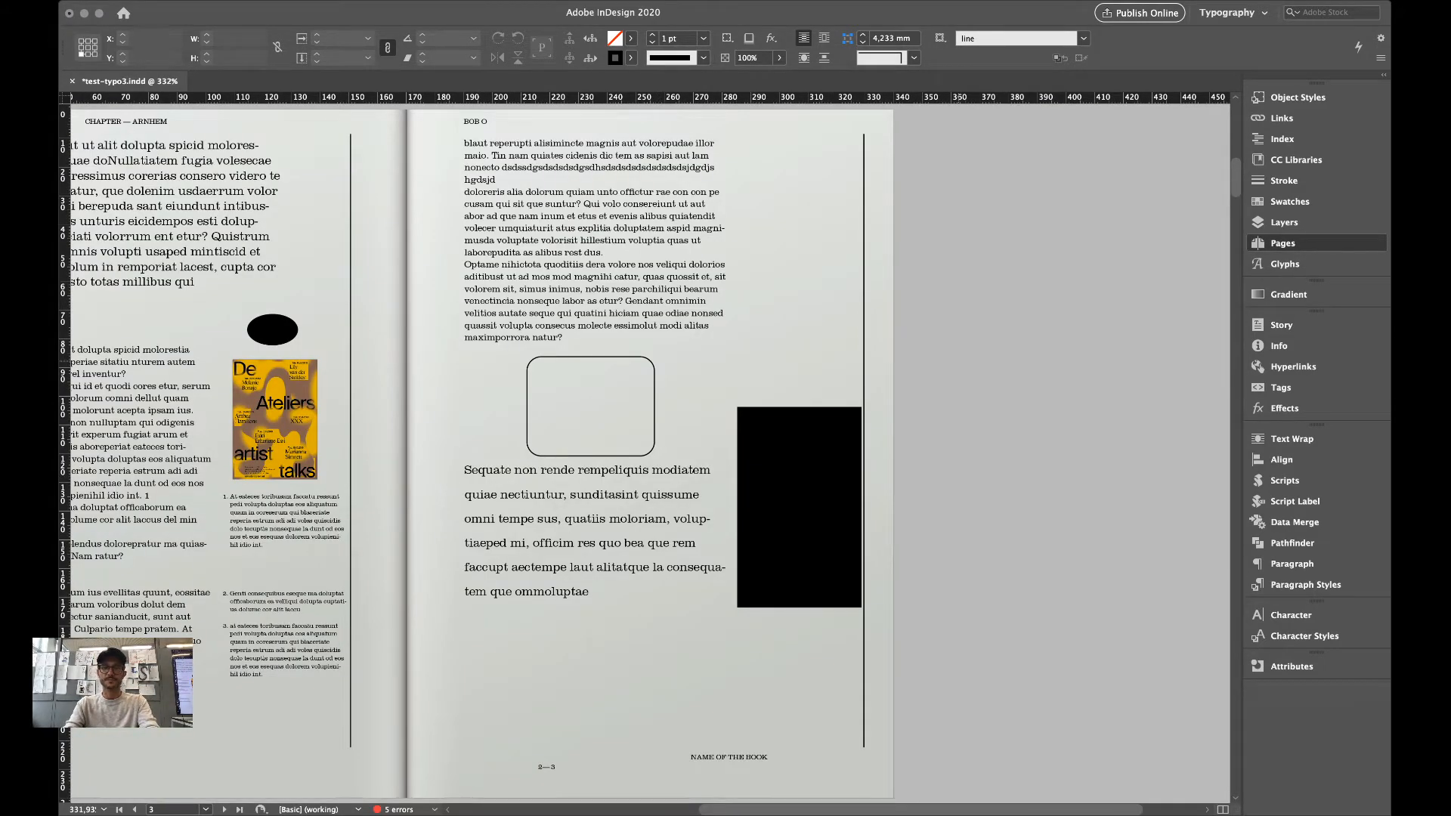
scroll(642, 330, "left", 2)
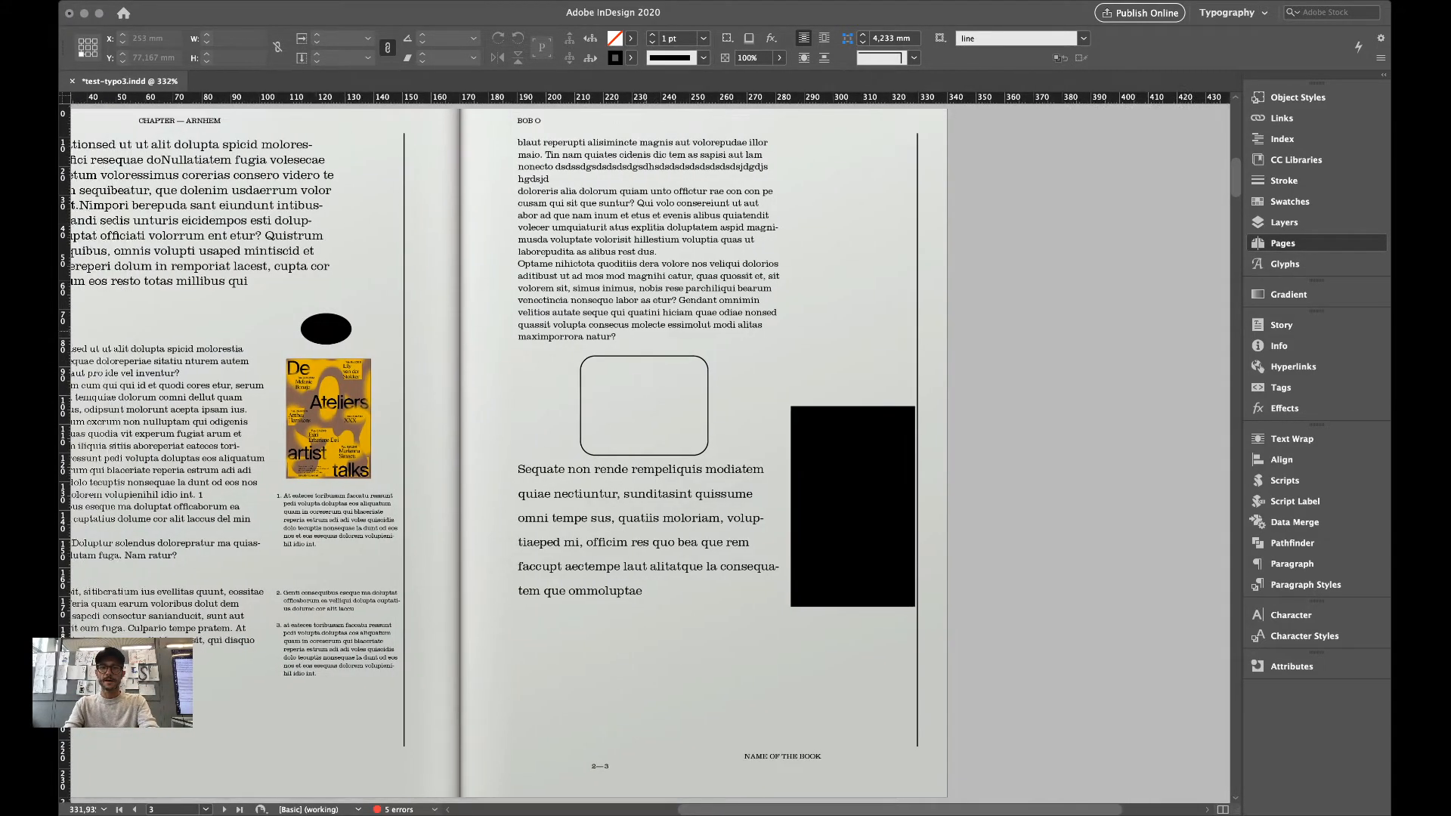
scroll(642, 446, "left", 3)
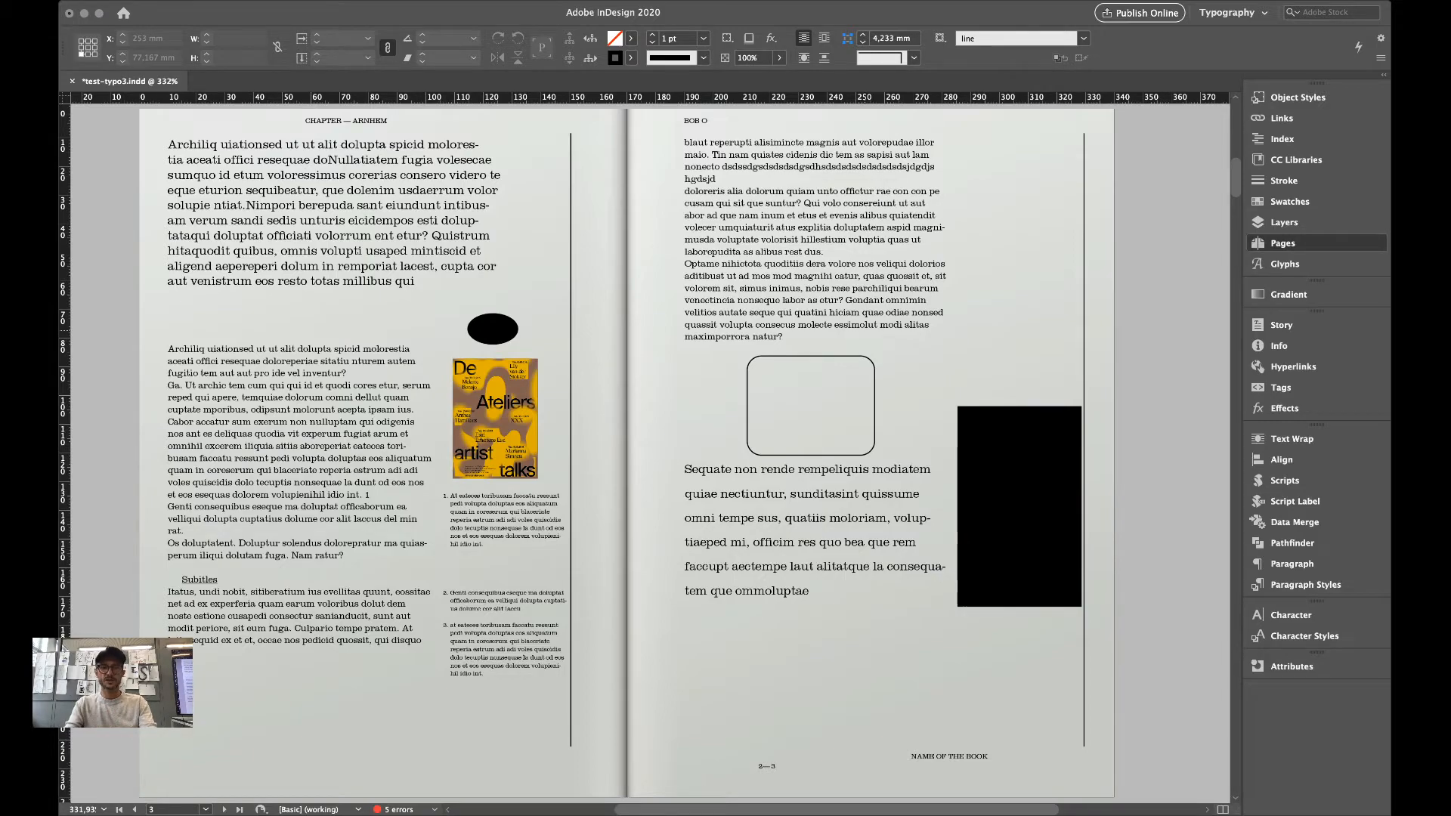
Open the A-Primary parent spread with both of its pages in view.
key("super+Tab")
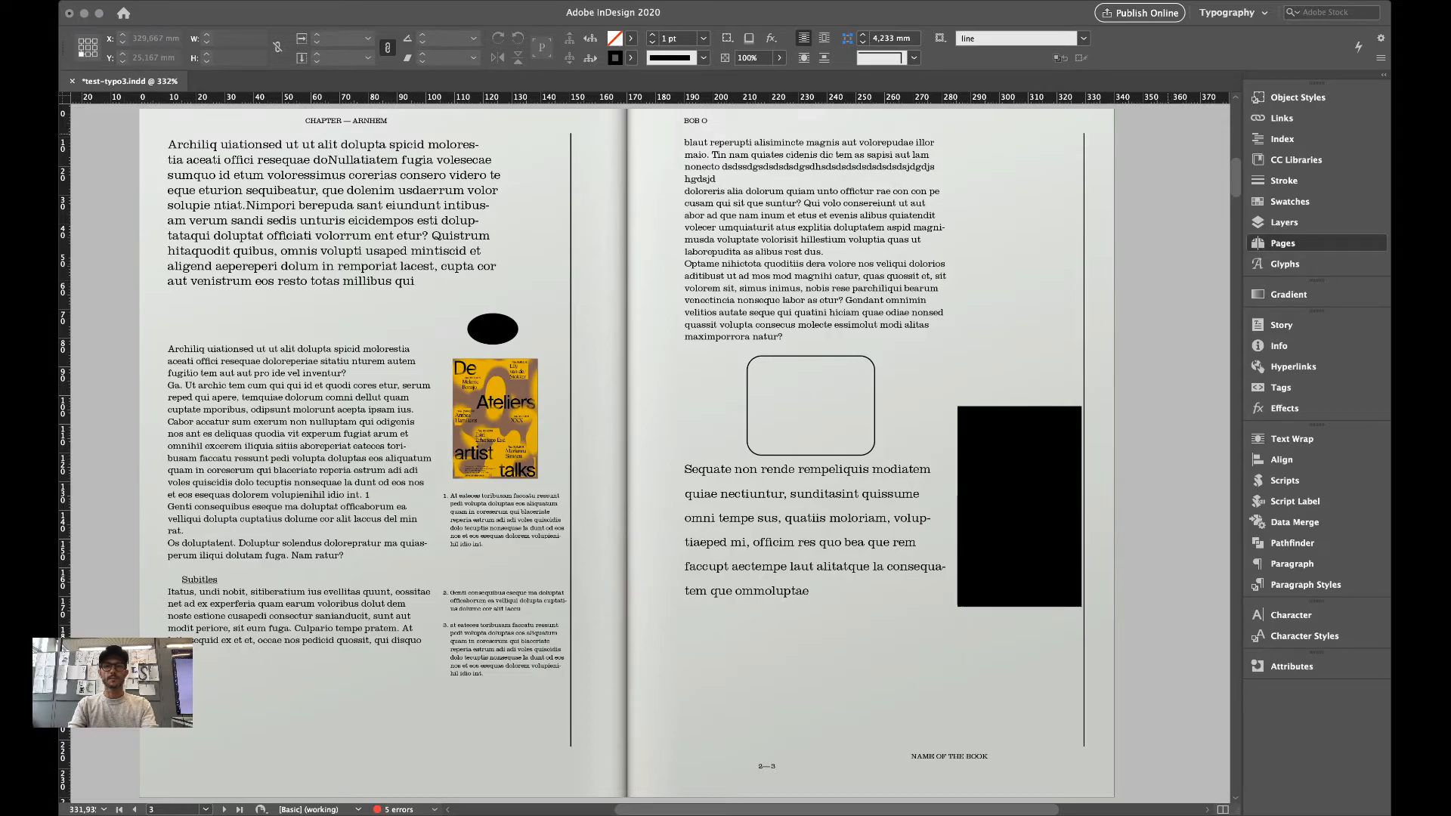
double_click(1178, 134)
scroll(557, 427, "right", 5)
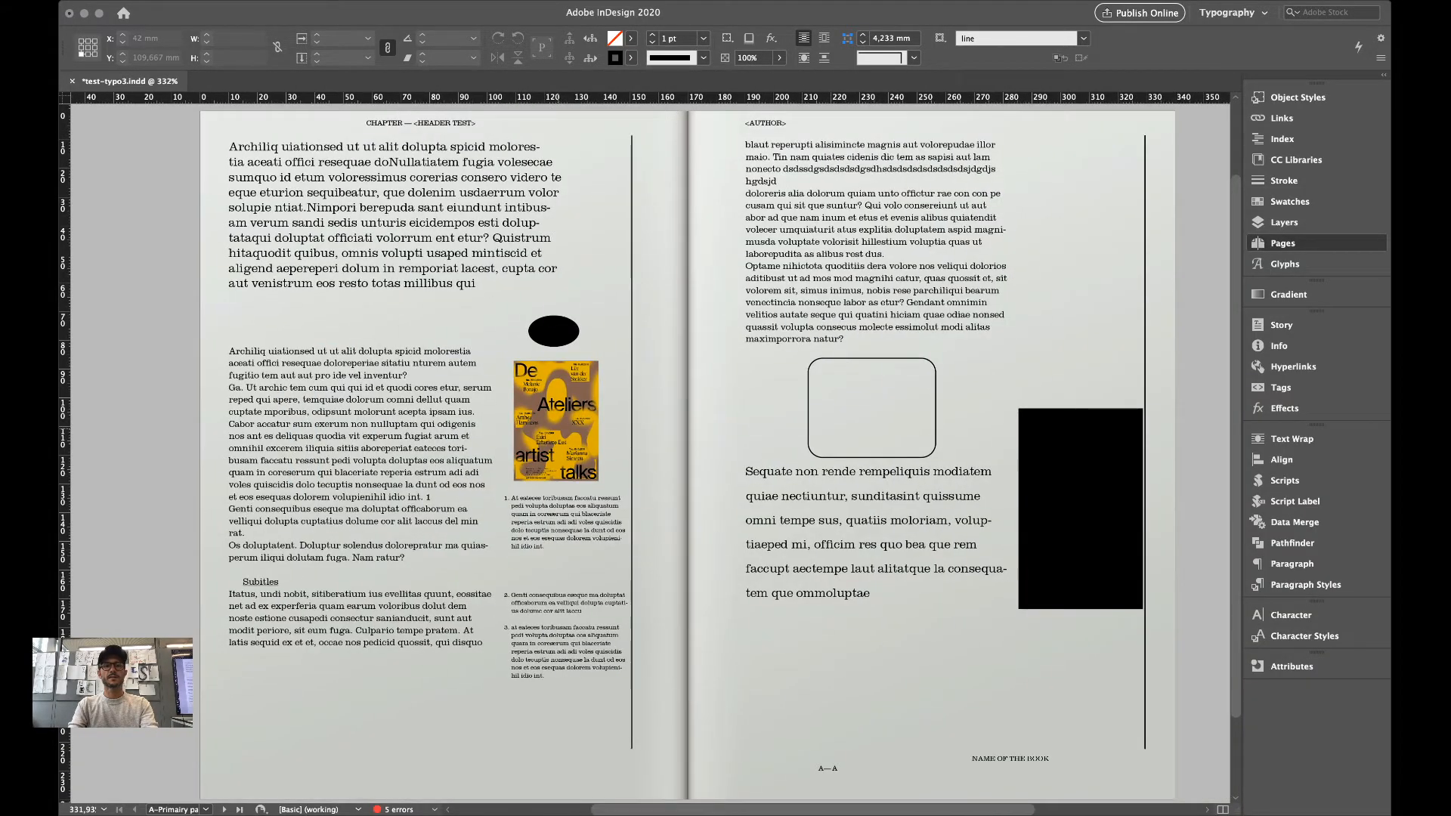
scroll(558, 428, "right", 3)
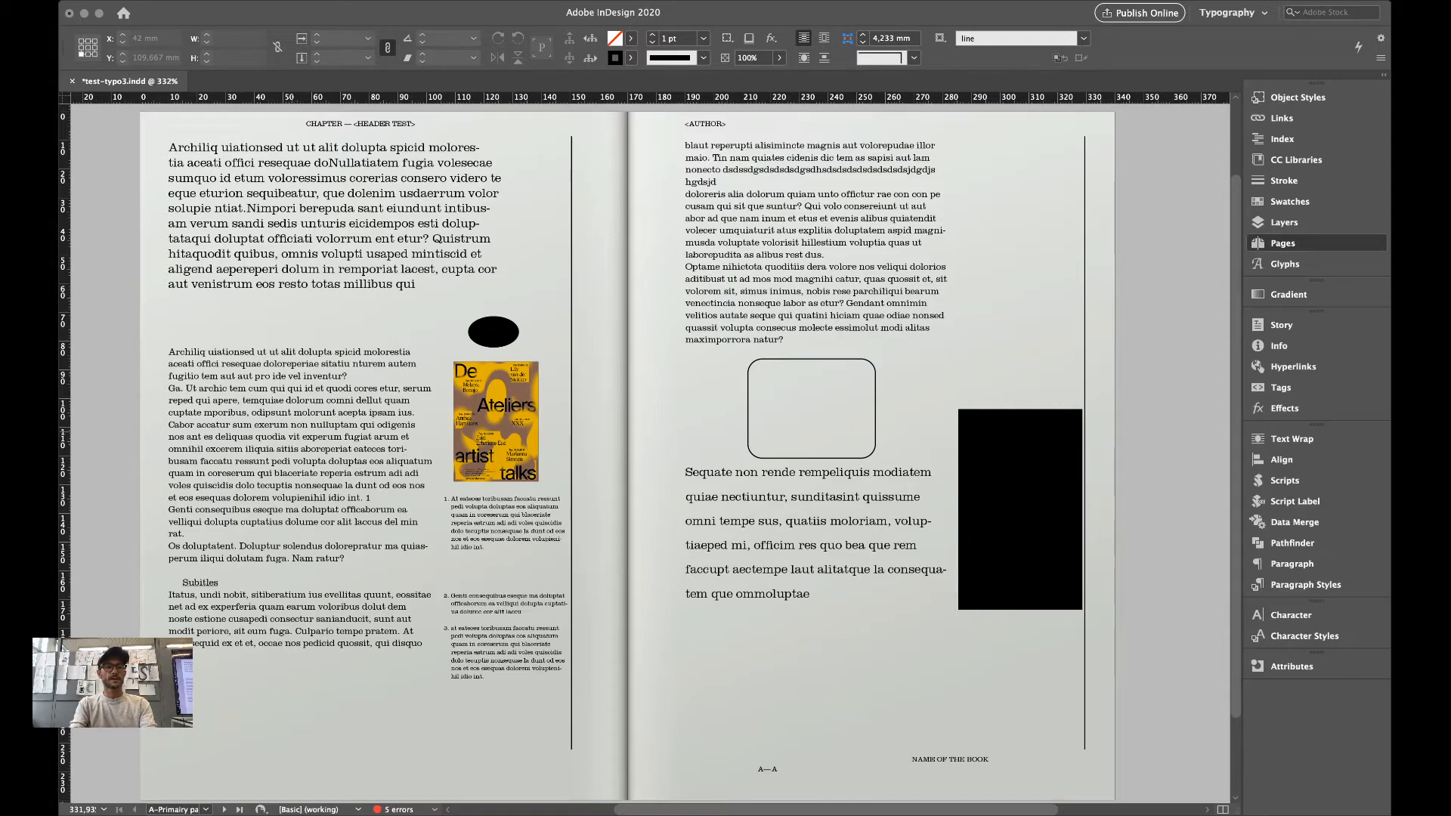
Try the 12 pt paragraph style with 15 pt leading on the "Ga. Ut archic" paragraph, and restore its 9 pt body style.
left_click(169, 373)
double_click(276, 412)
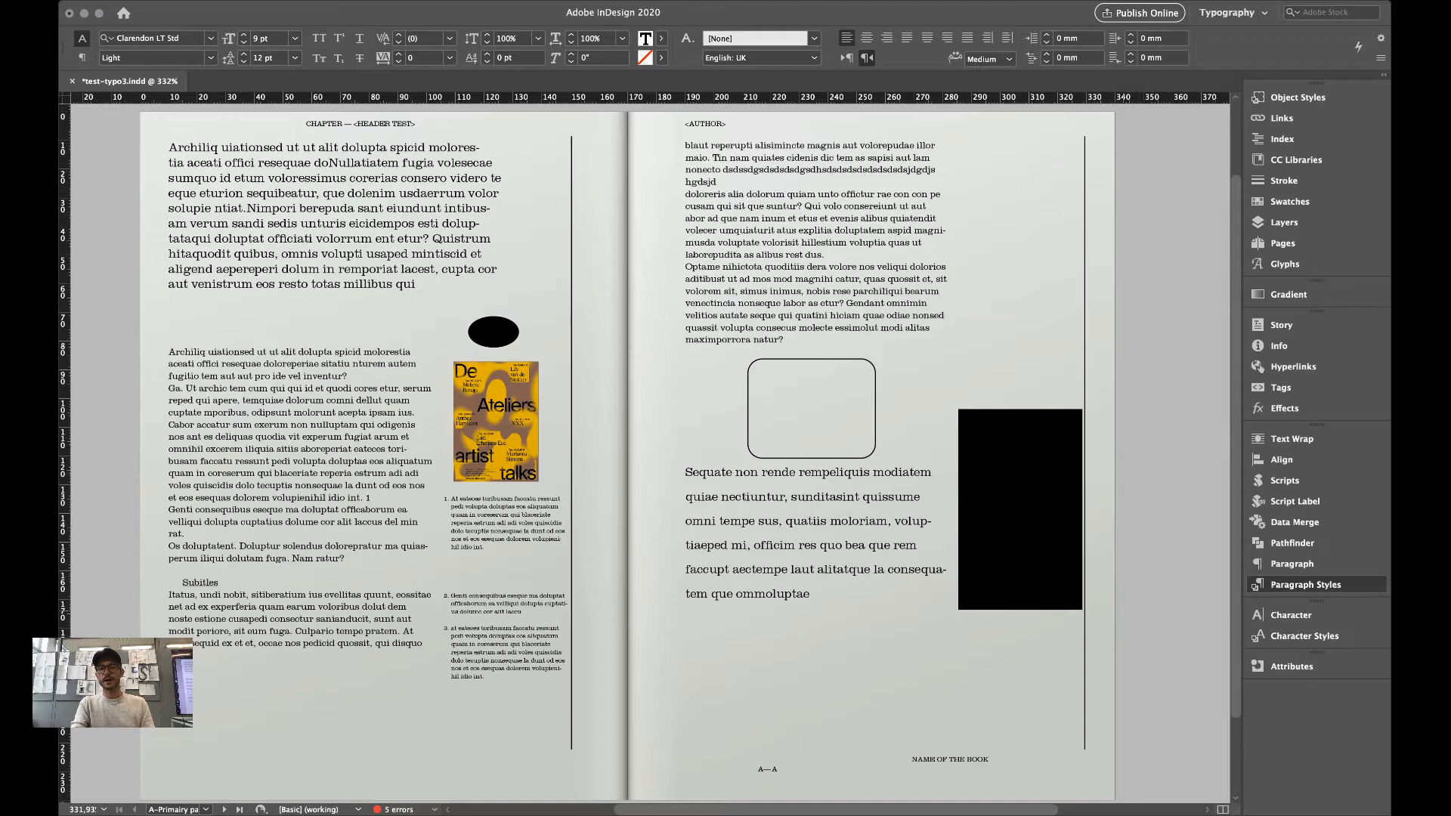
key("super+2")
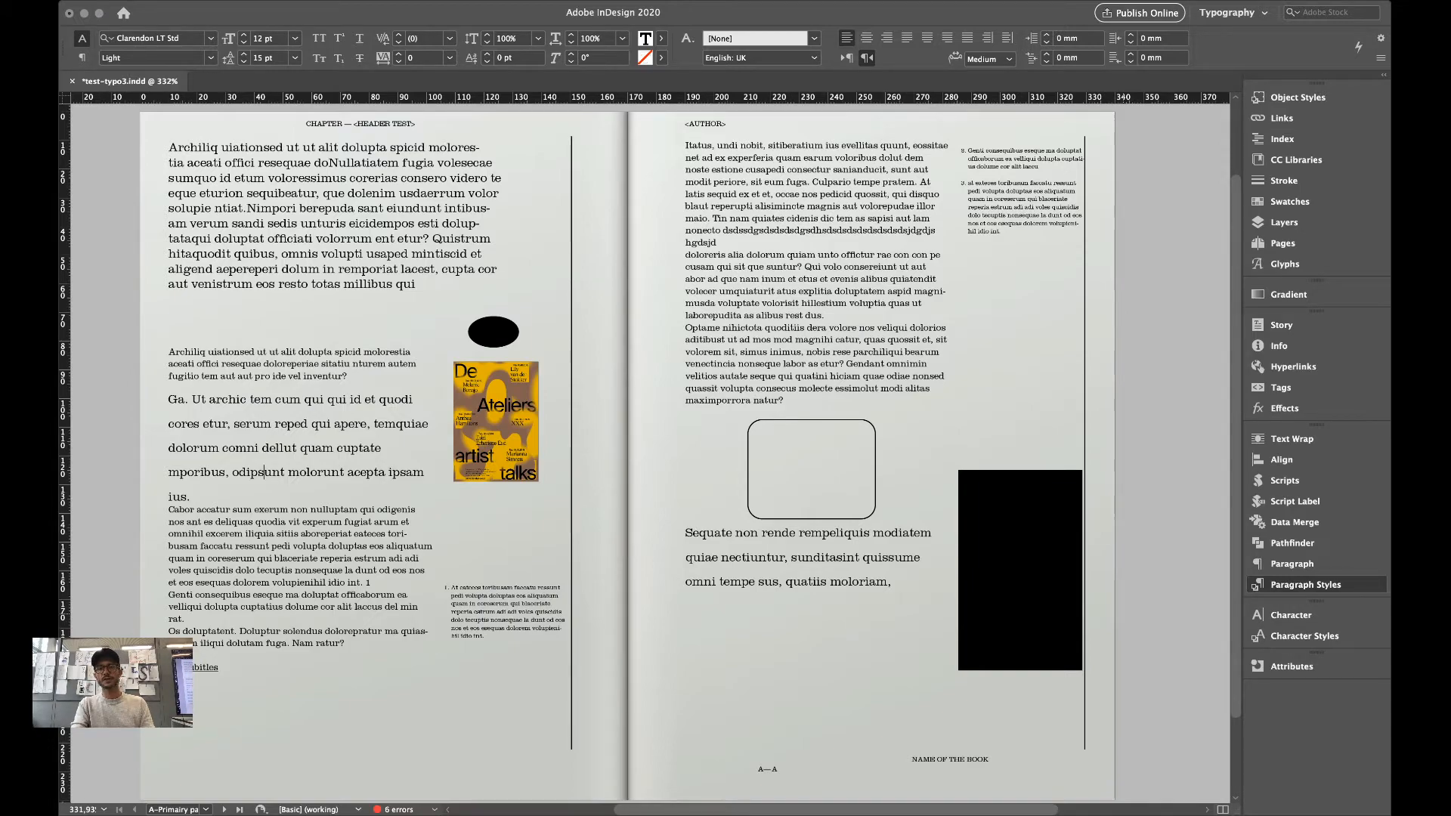
key("super+1")
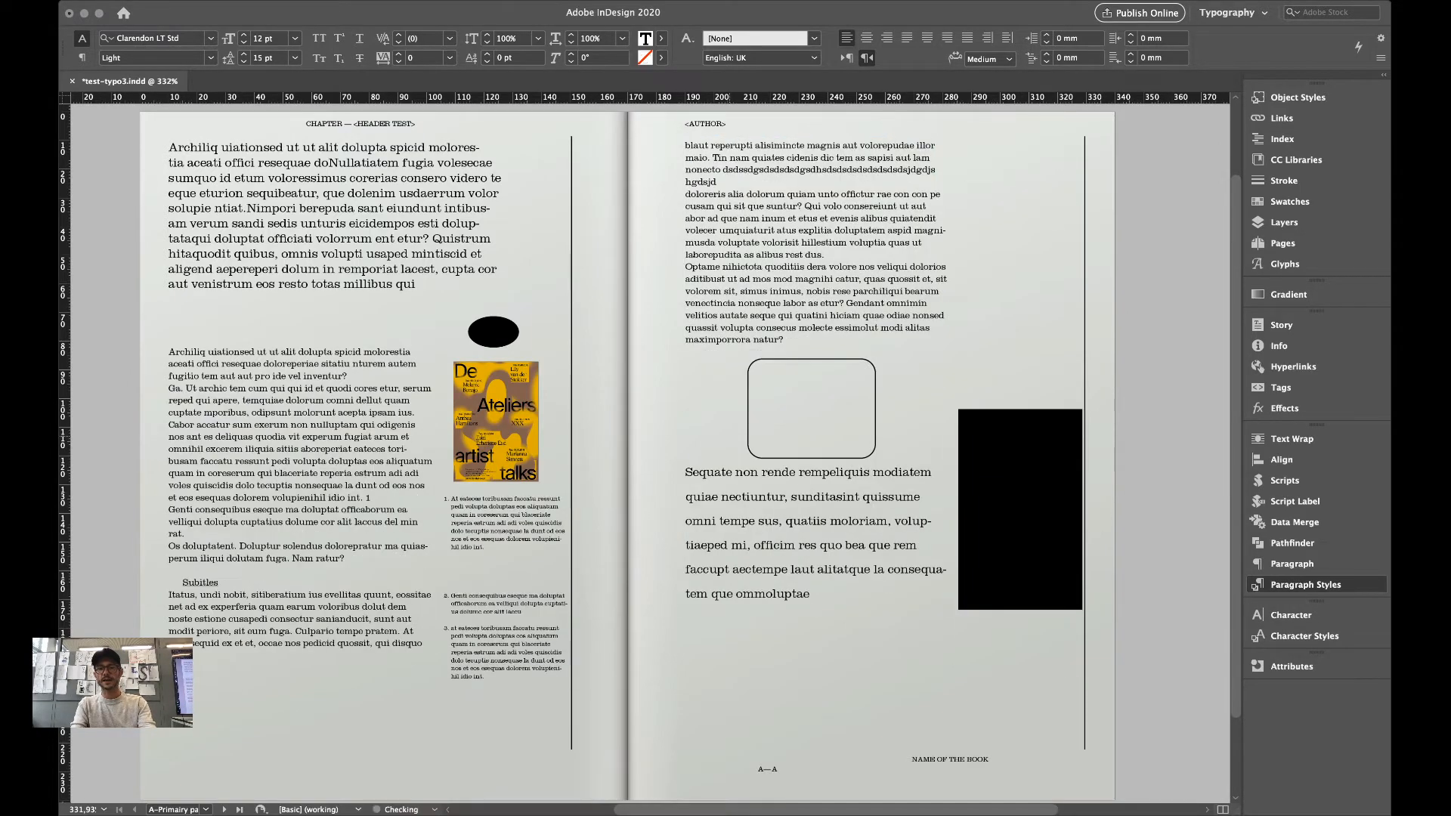
Choose the underlined paragraph style with a 5 mm indent while no text is selected, and check the formatting of the "Subitles" heading.
left_click(1132, 312, "super")
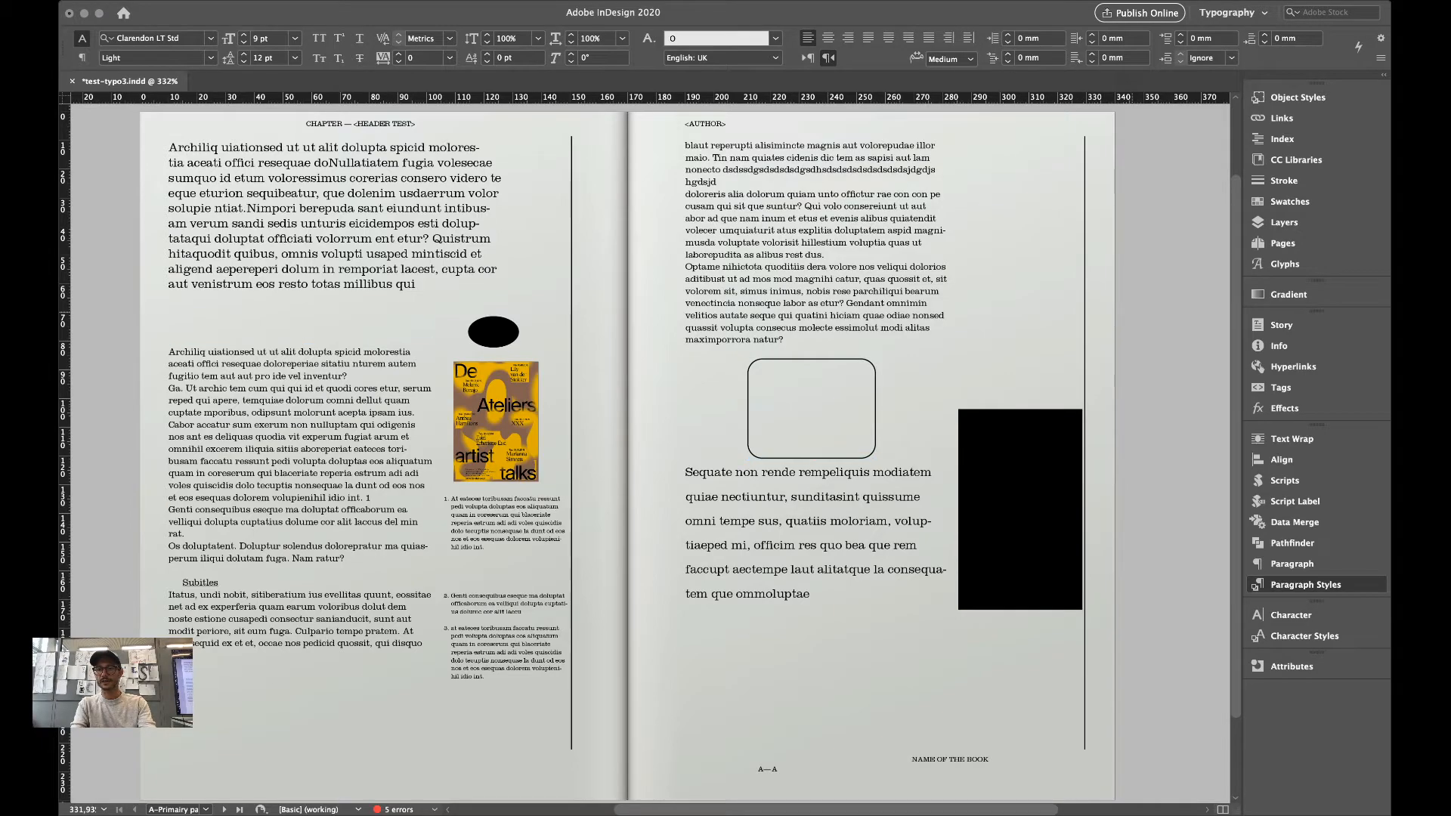
key("super+3")
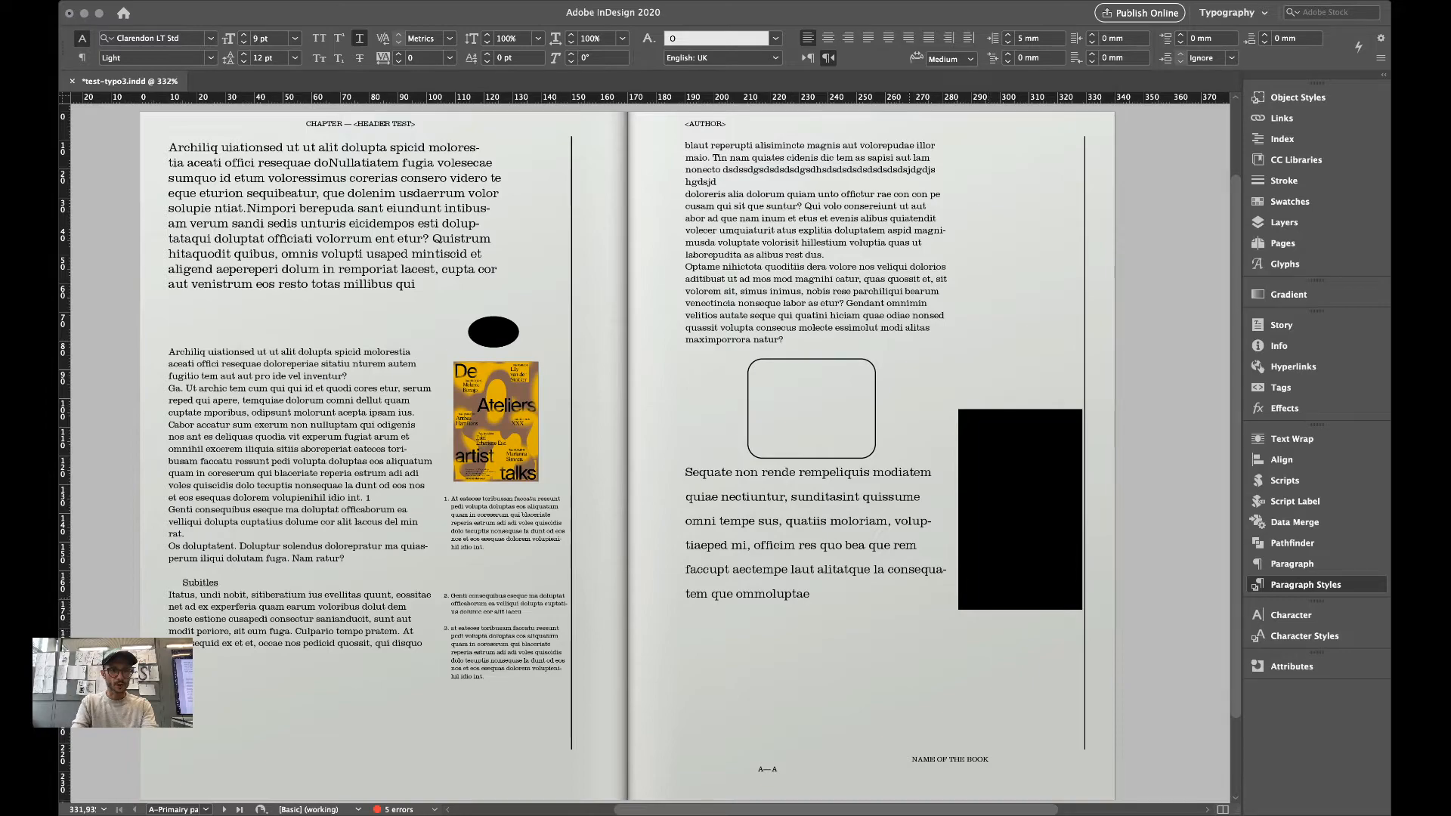
left_click(195, 582)
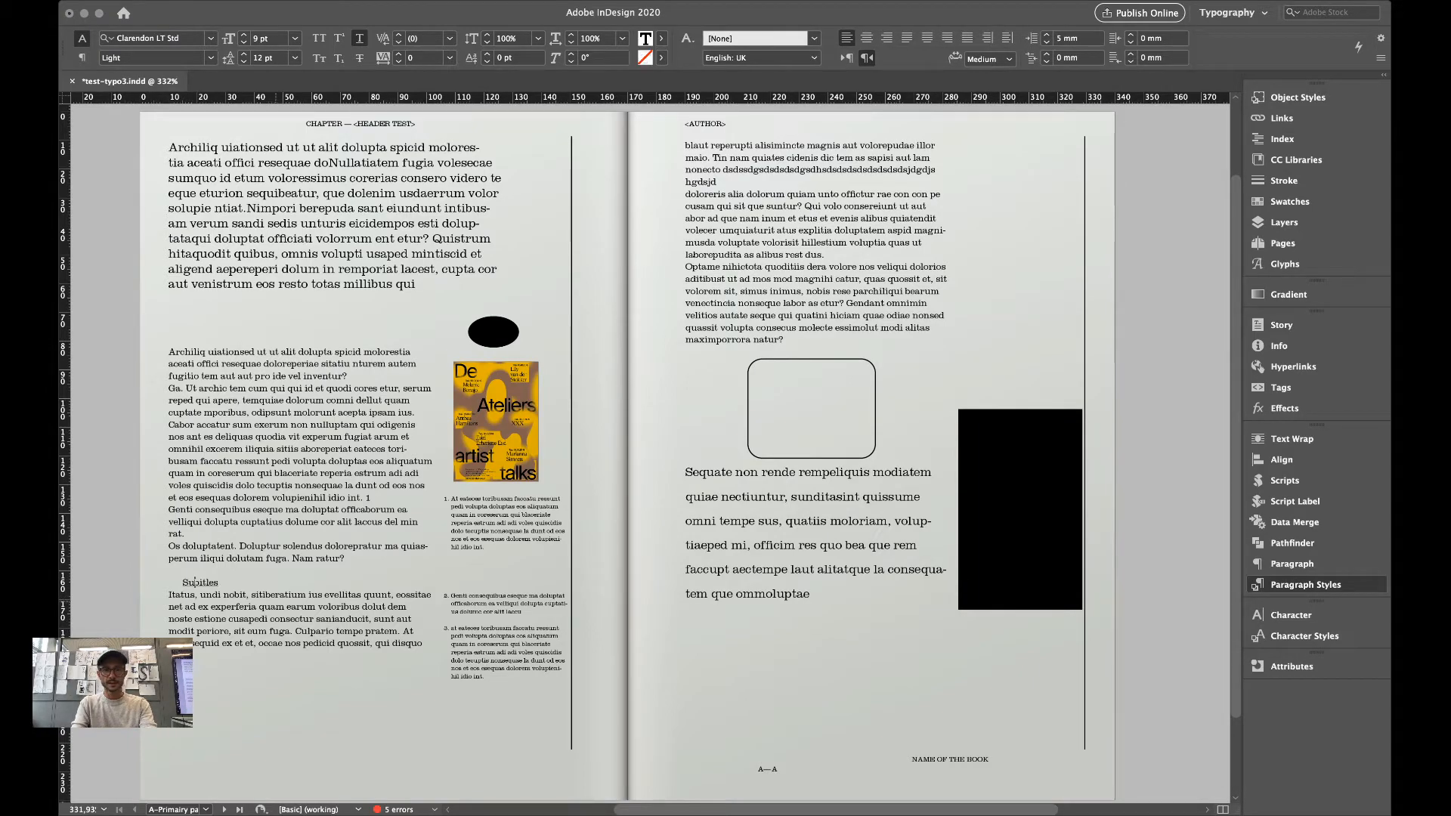
Check the footnote paragraph style's general settings and basic character formats without changing them.
left_click(501, 629)
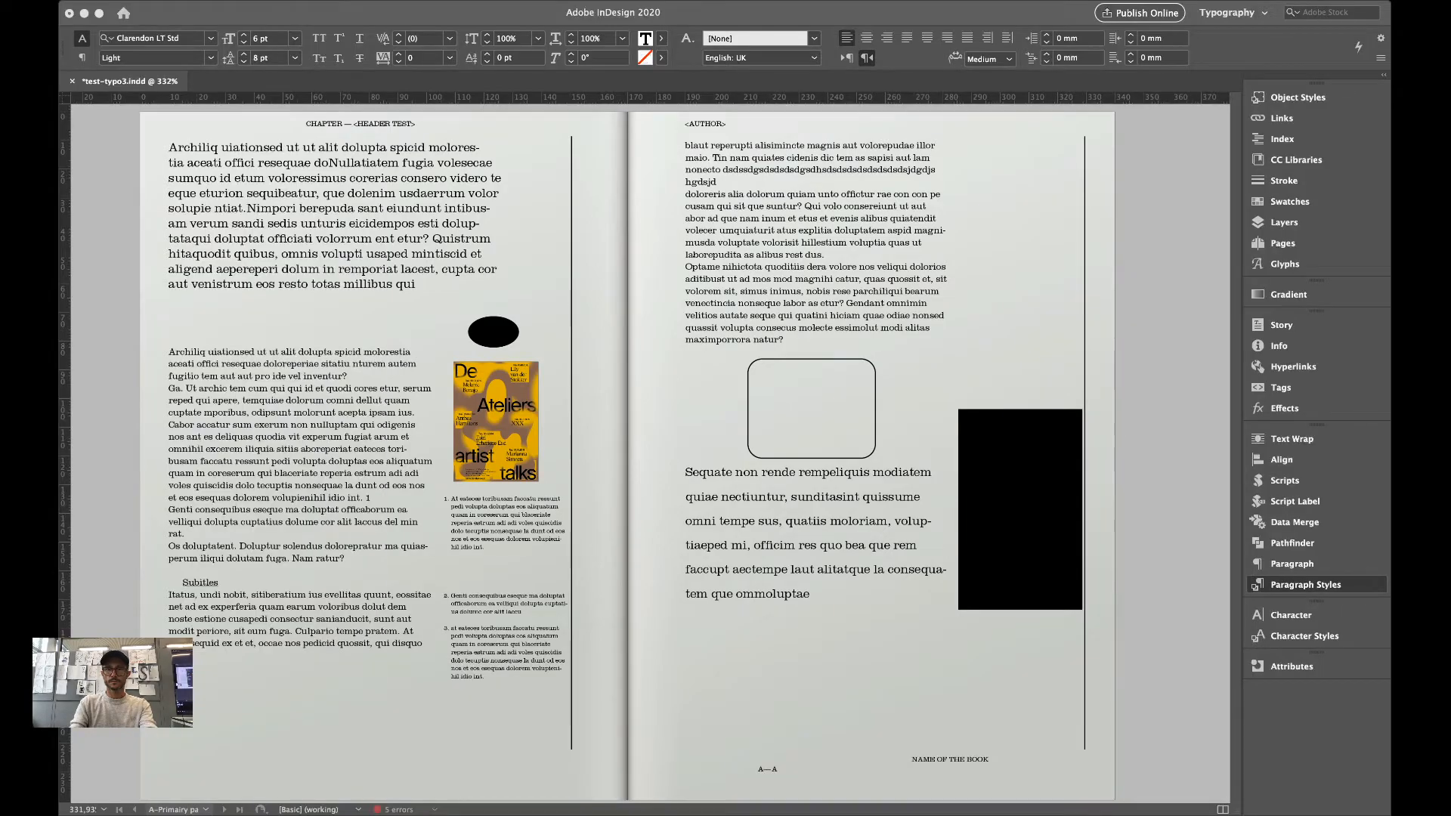
double_click(1129, 499)
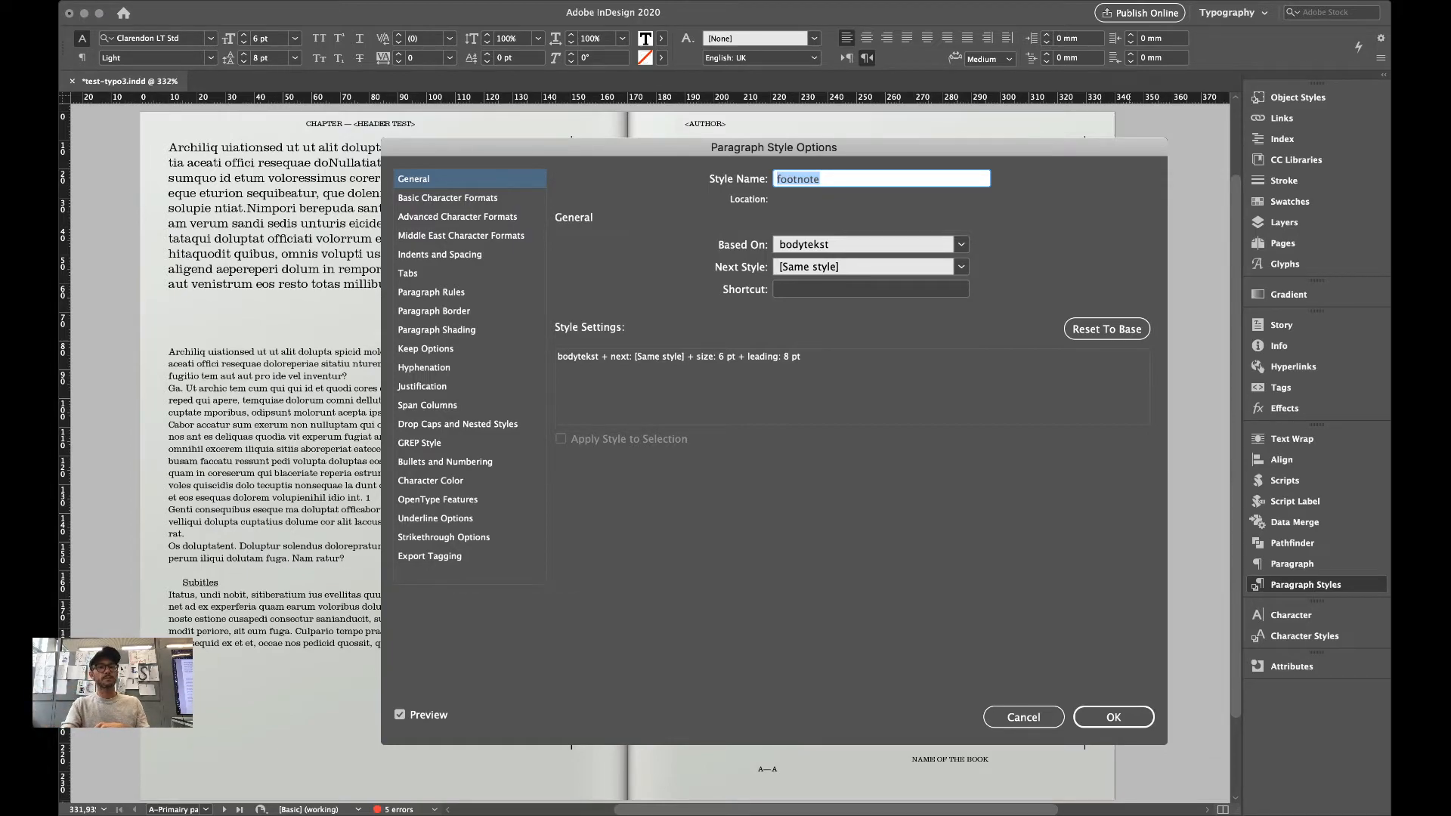
left_click(447, 198)
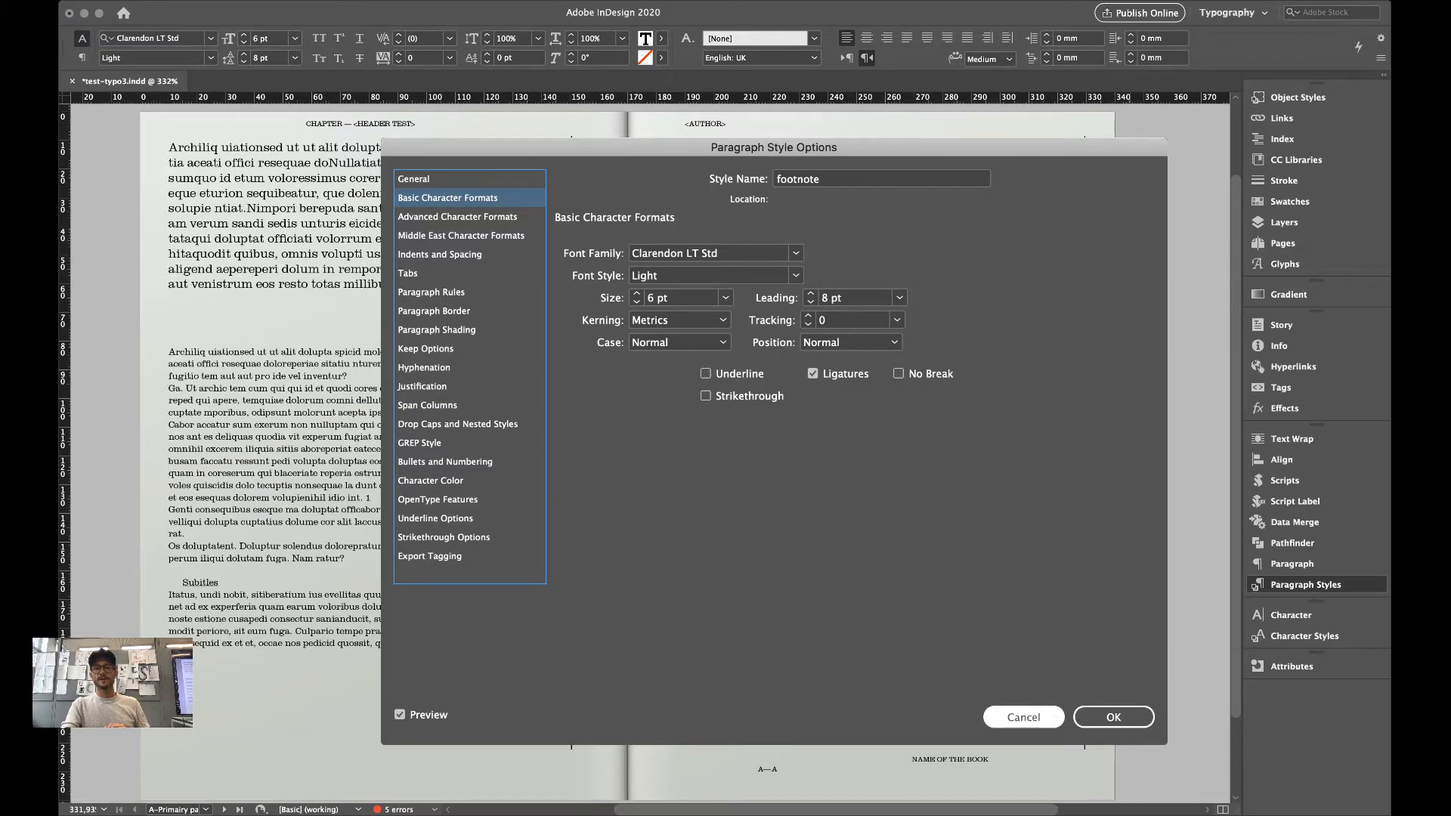
key("Escape")
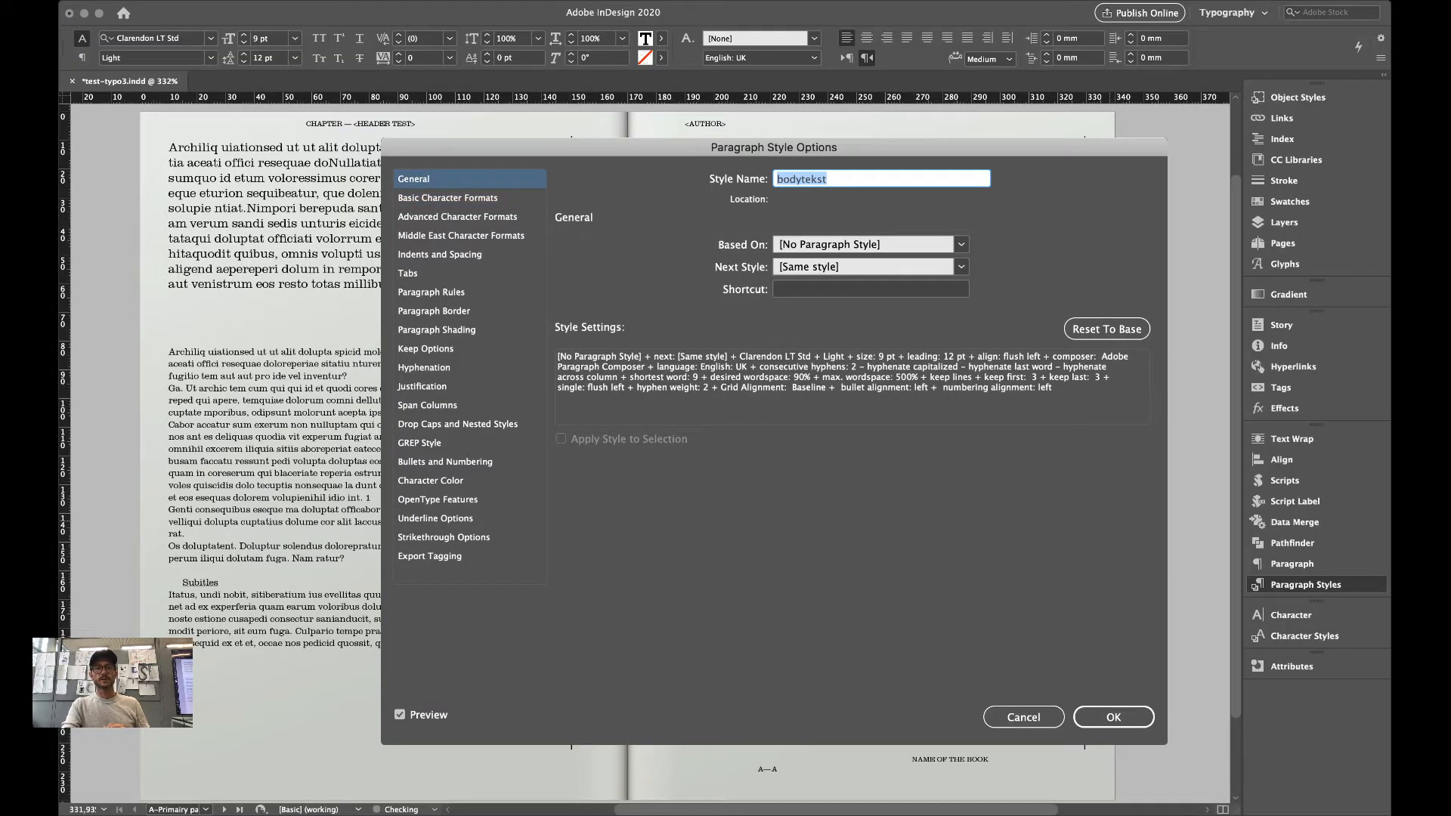
Set the bodytekst paragraph style's font to Whyte Inktrap Trial in Bold.
left_click(447, 197)
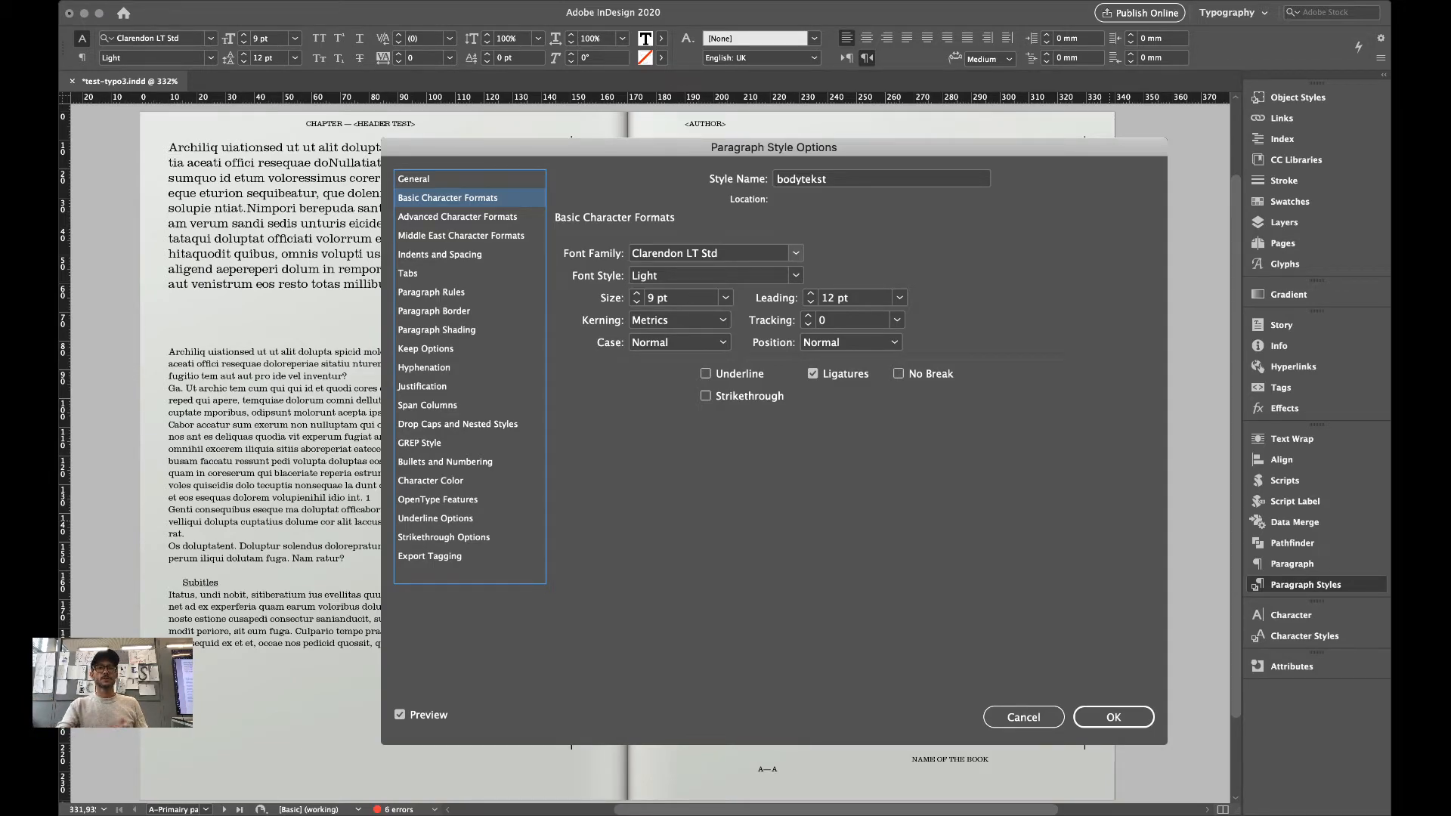
left_click(795, 253)
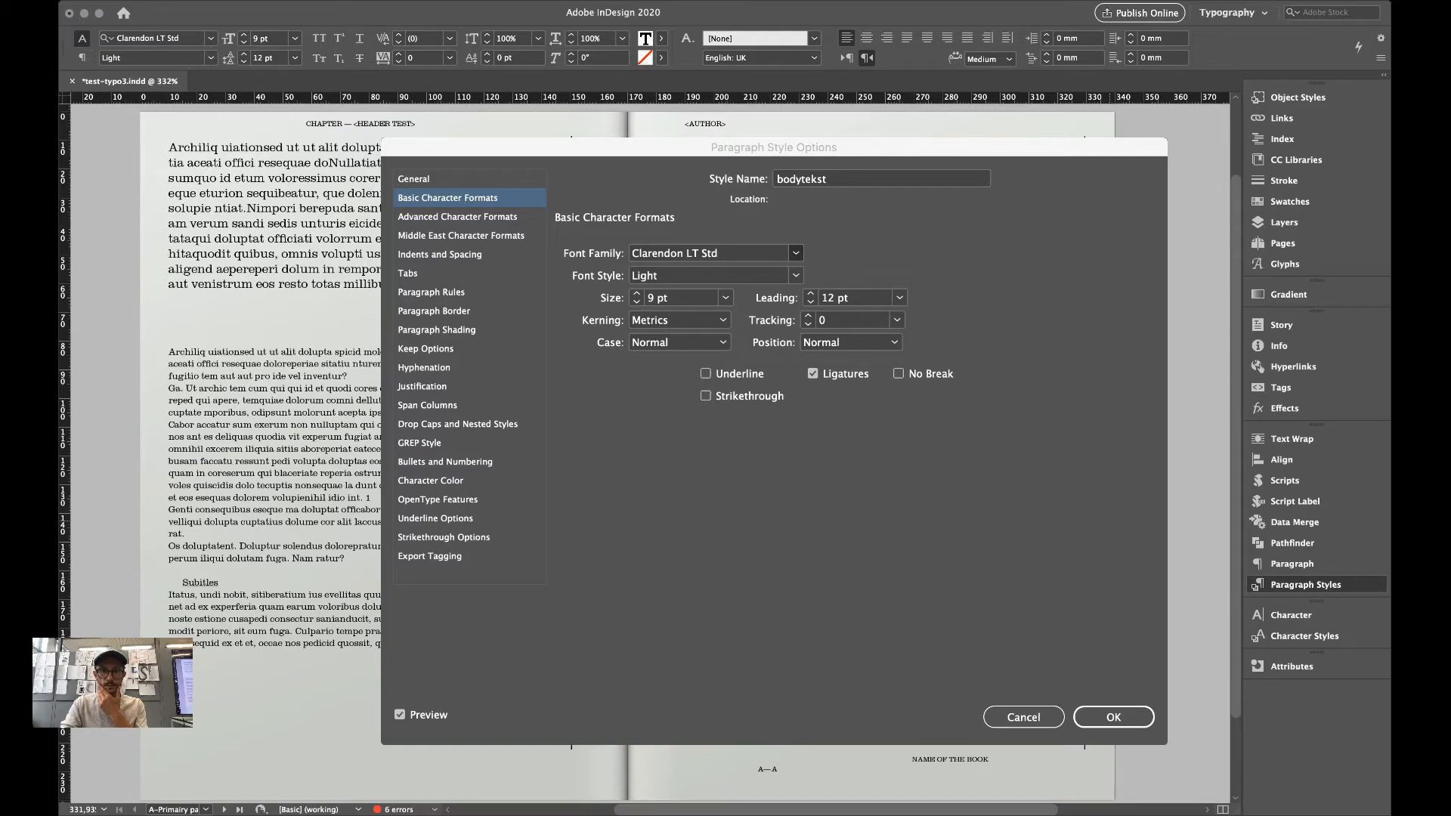
left_click(709, 254)
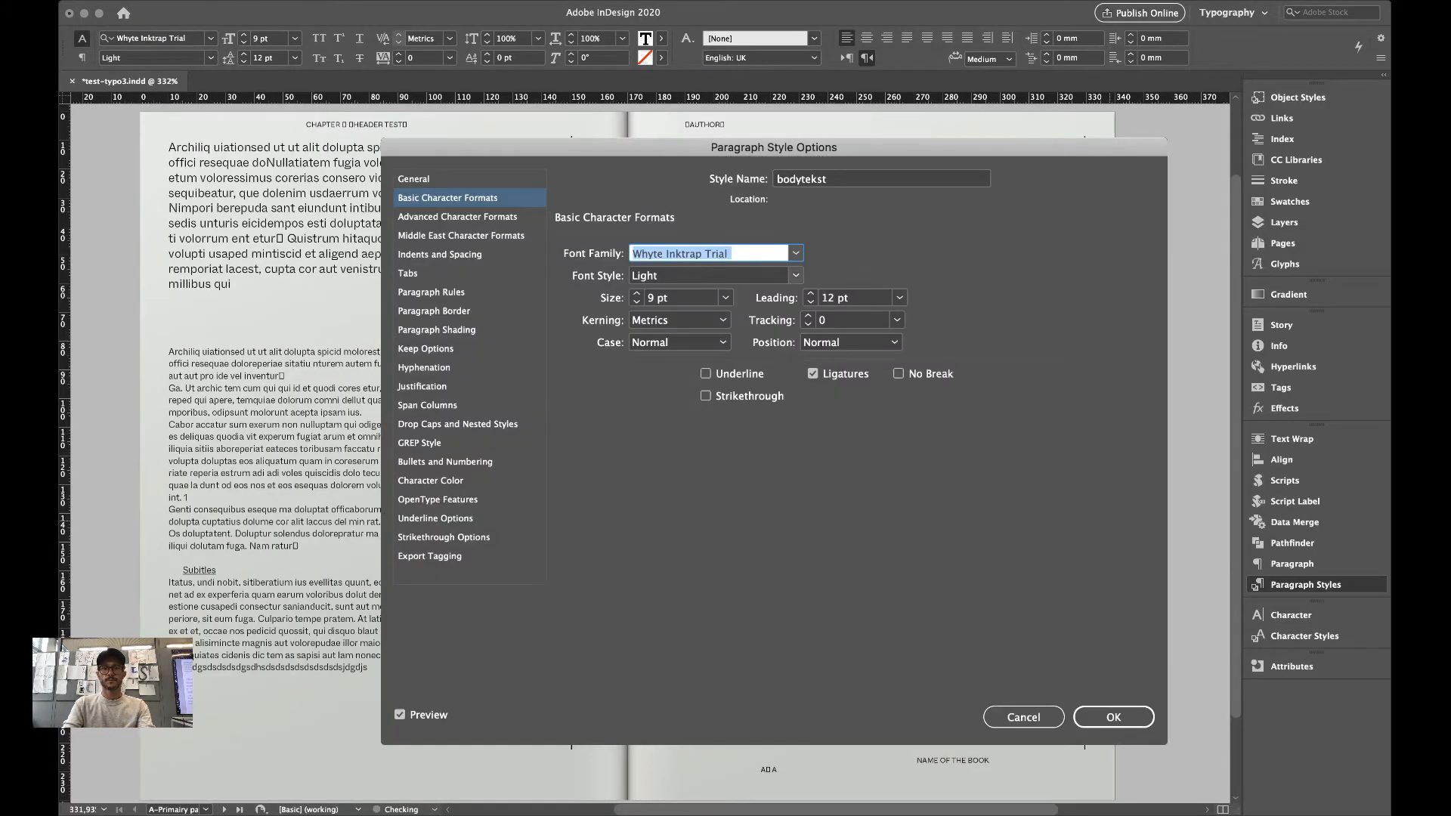
left_click(795, 276)
left_click(679, 333)
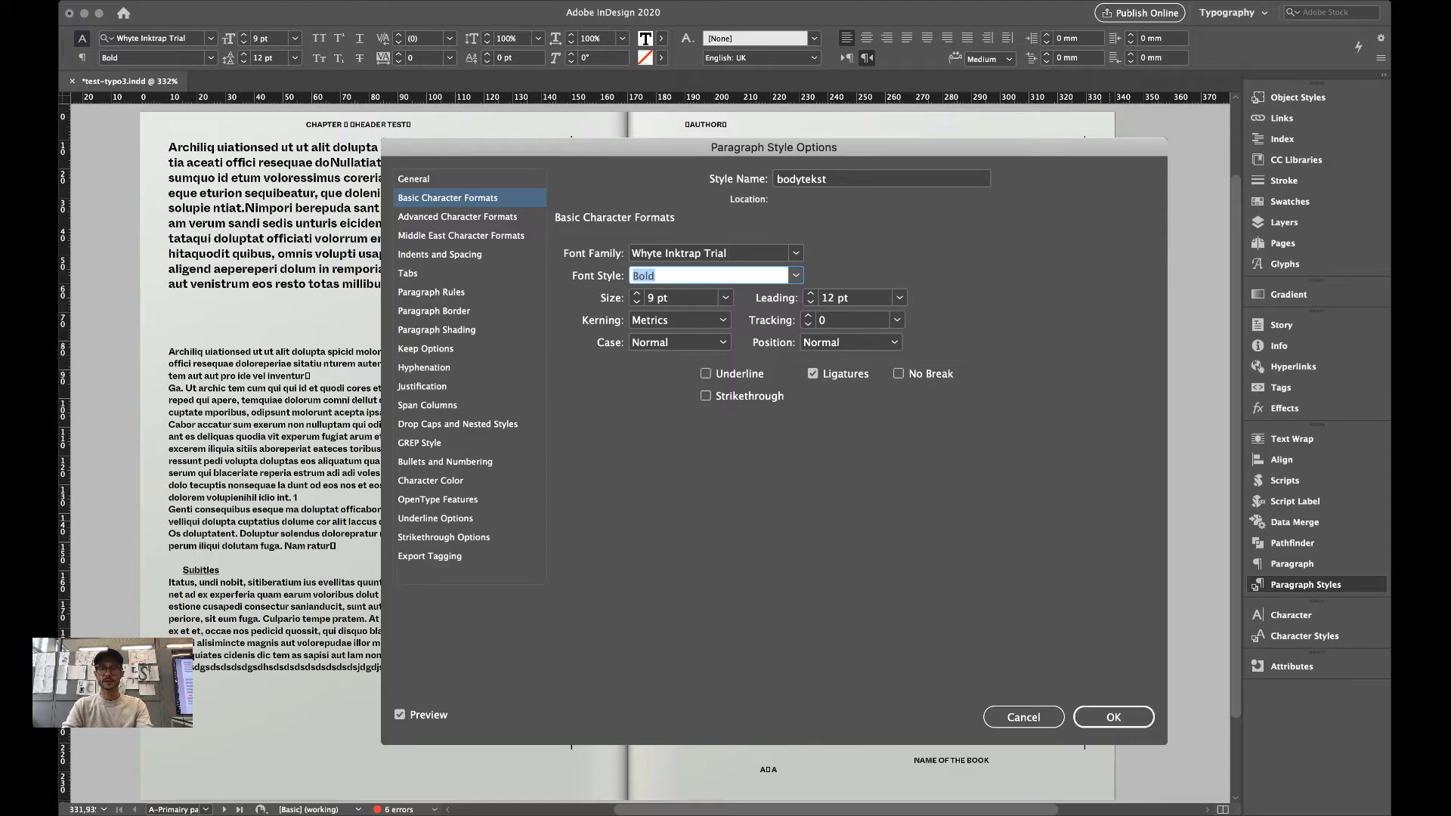
Preview Webdings, wdw icons and vtks trutagem as the bodytekst font family, choose VoltaT Bold, and review the spread.
left_click(733, 253)
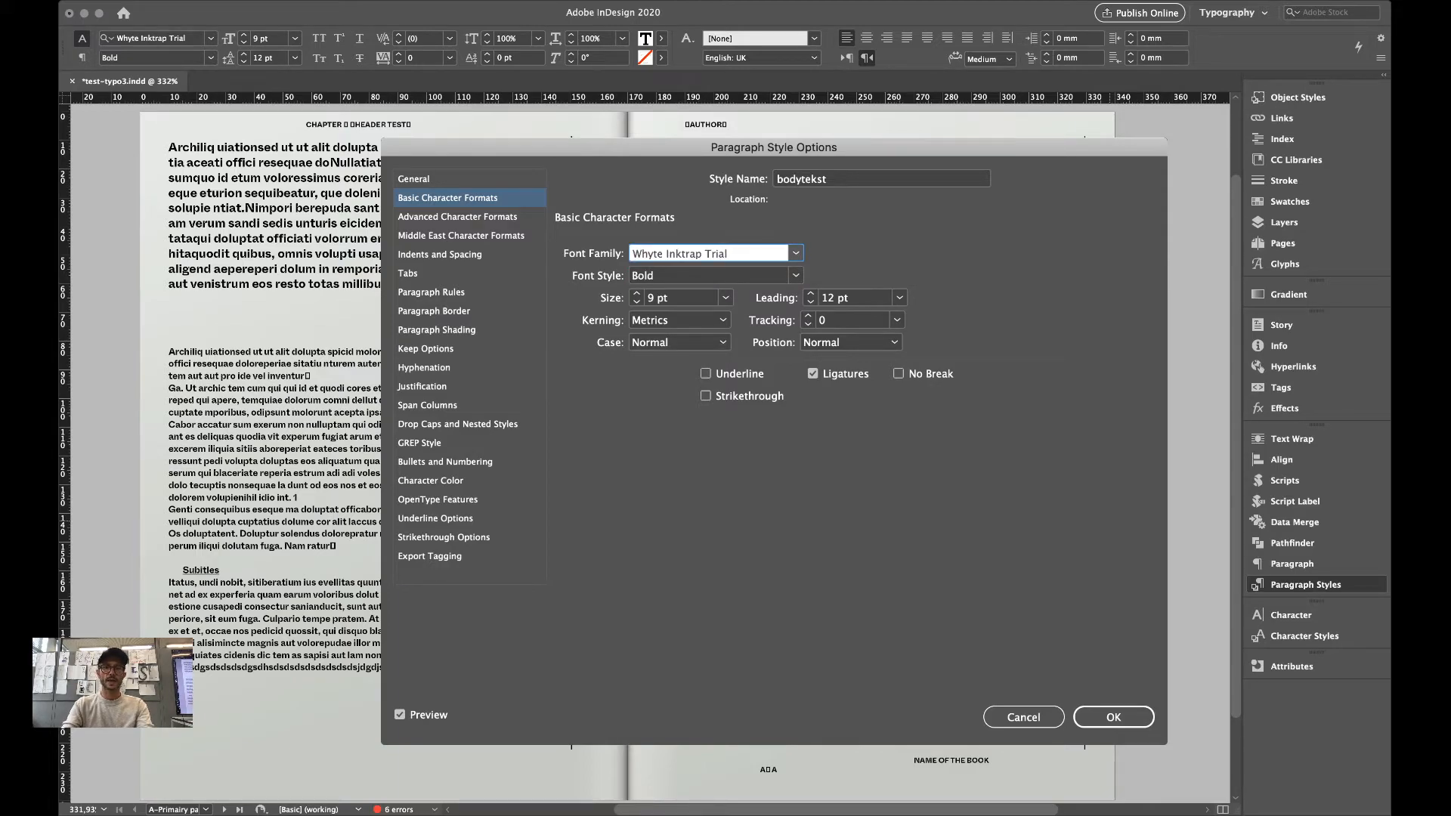
left_click(796, 253)
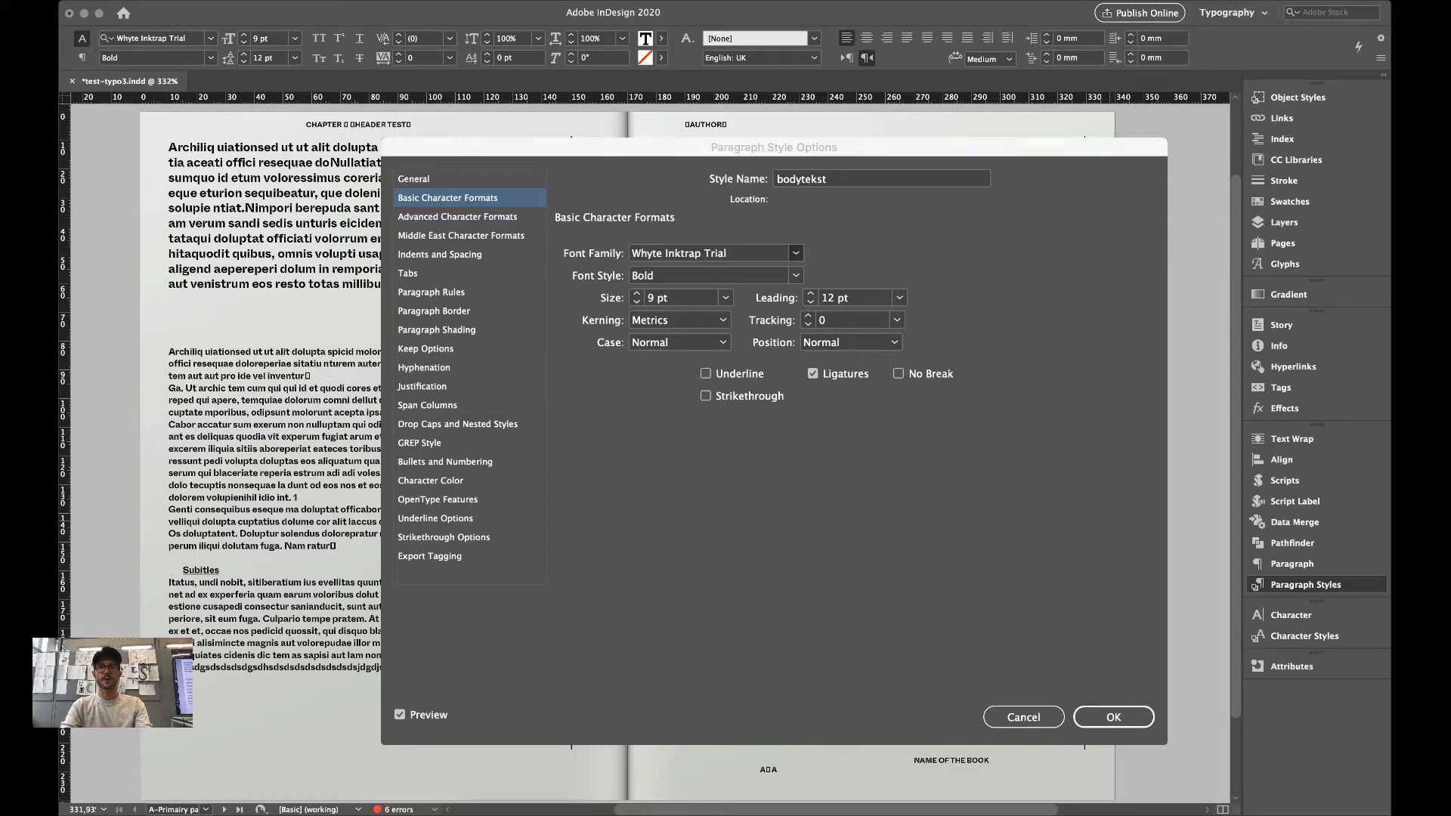
left_click(731, 253)
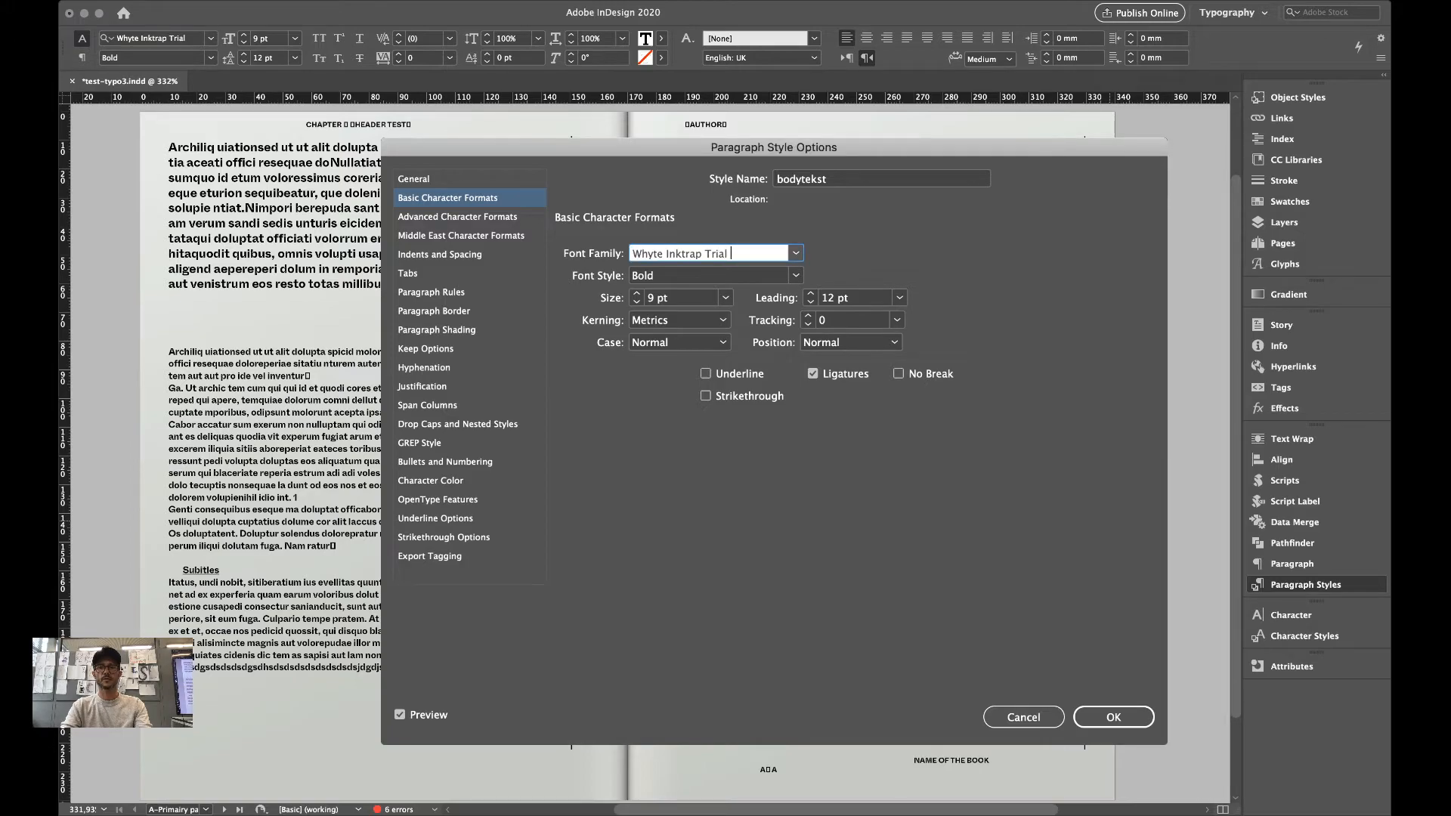
key("Up")
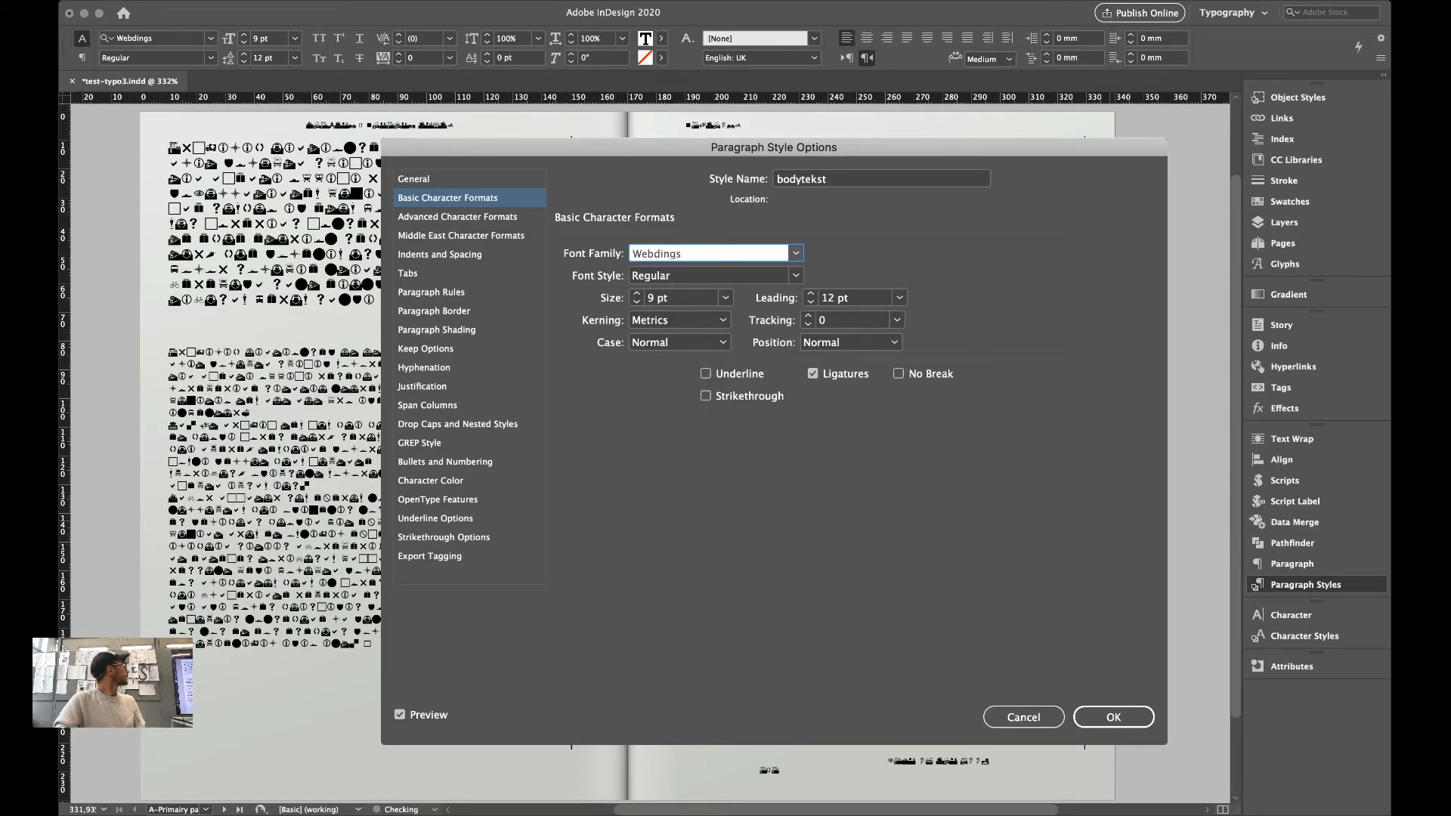
key("Up")
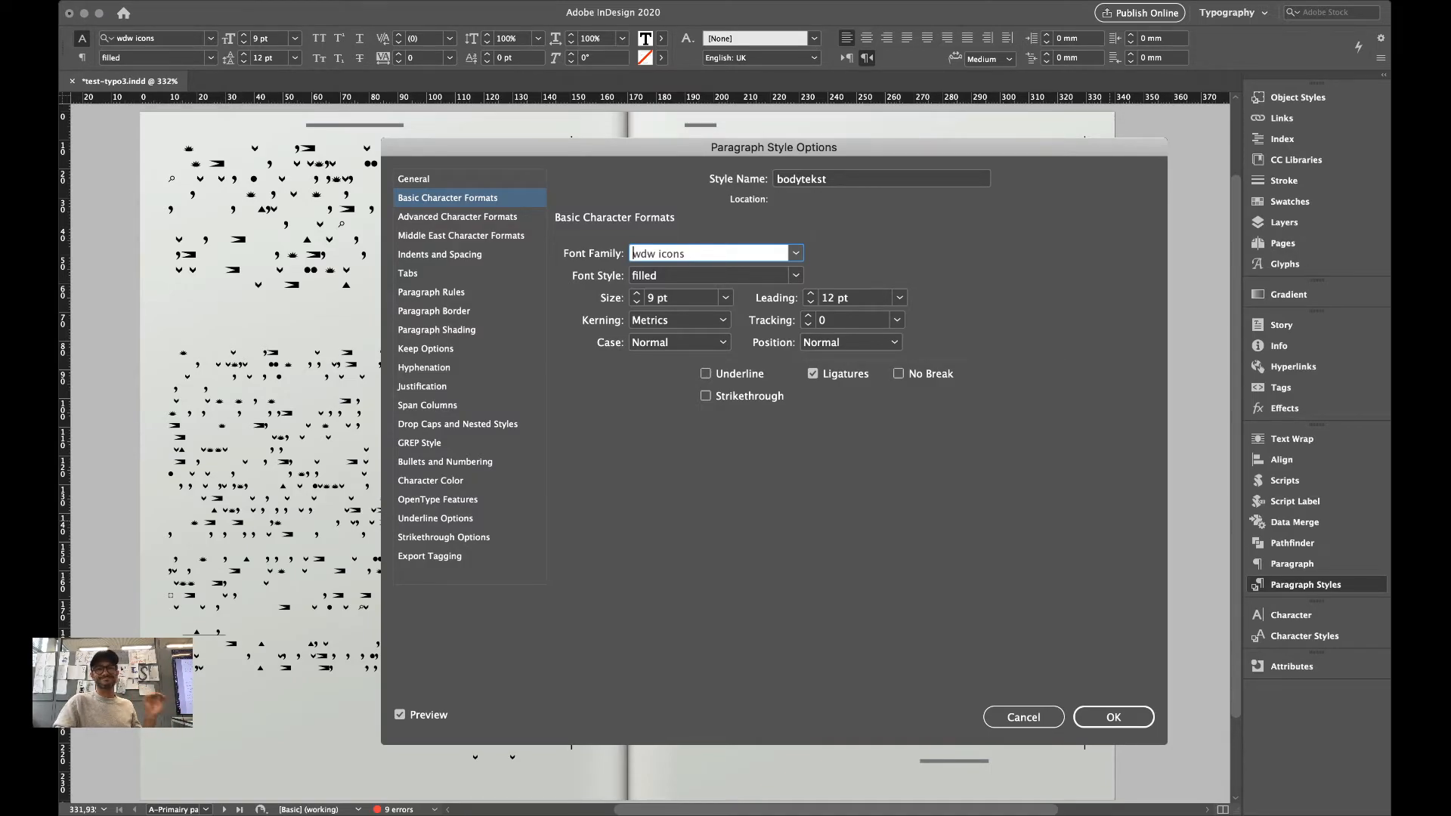
left_click(696, 253)
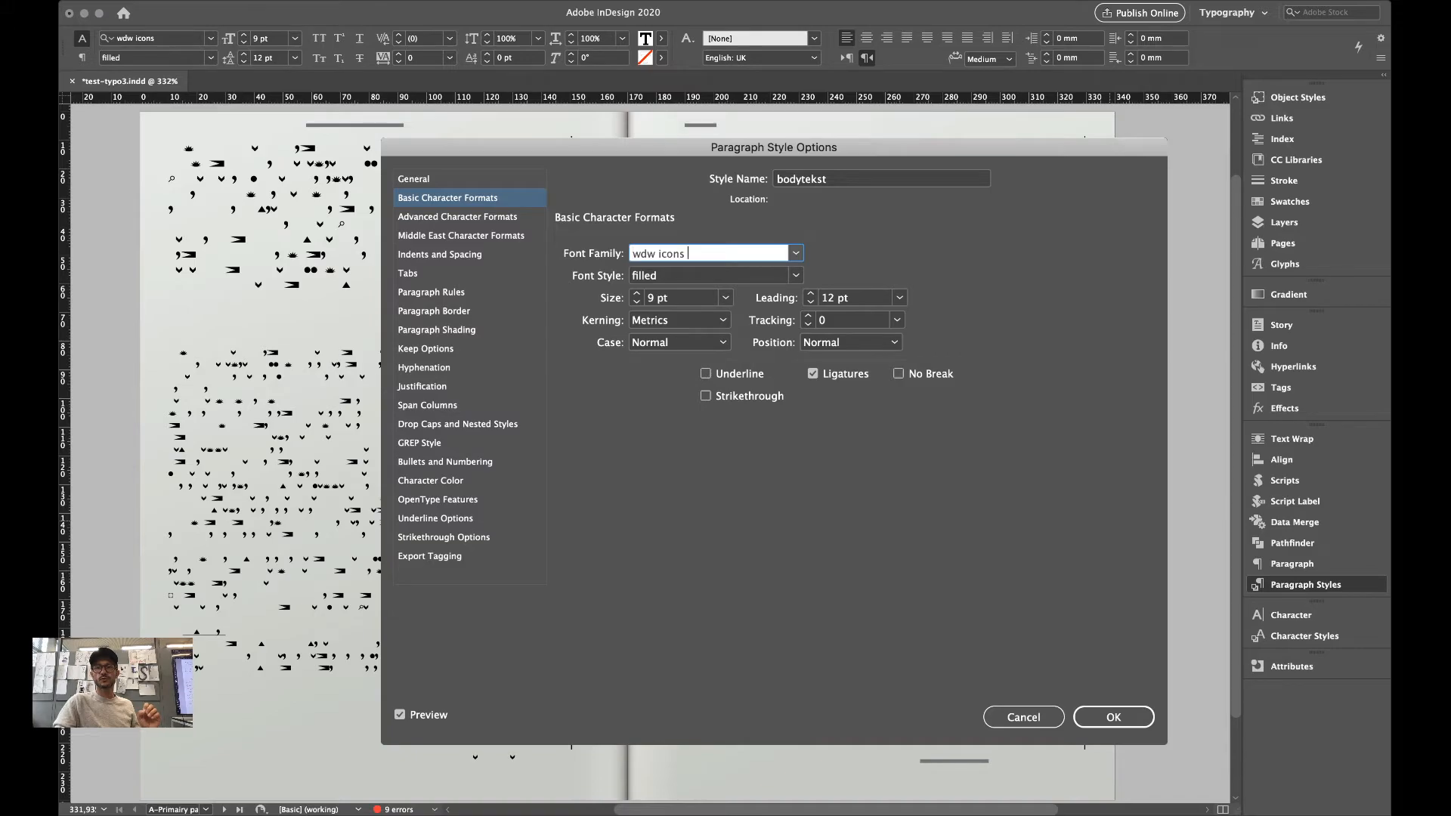
key("Up")
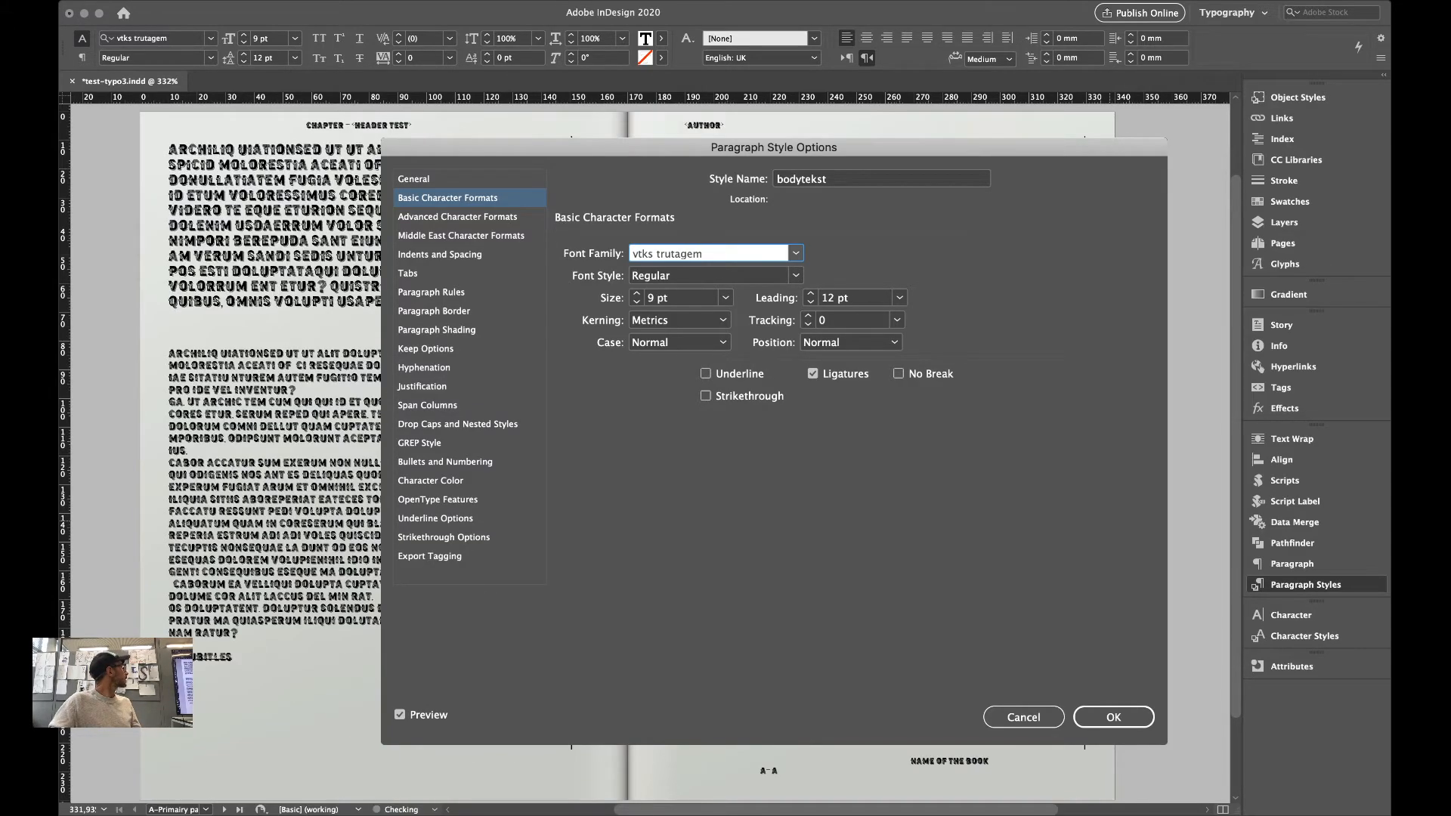
key("Up")
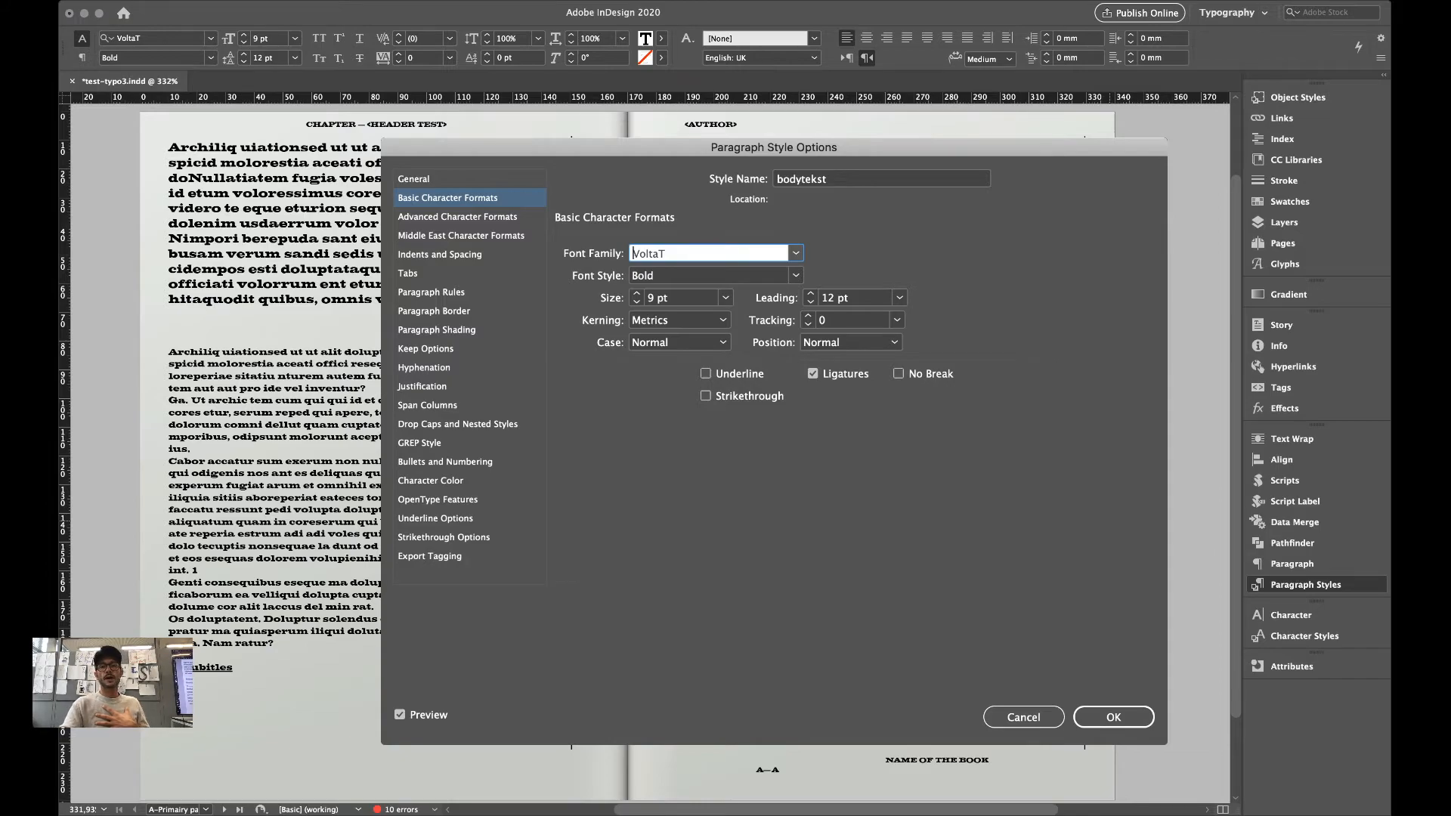
scroll(227, 424, "right", 5)
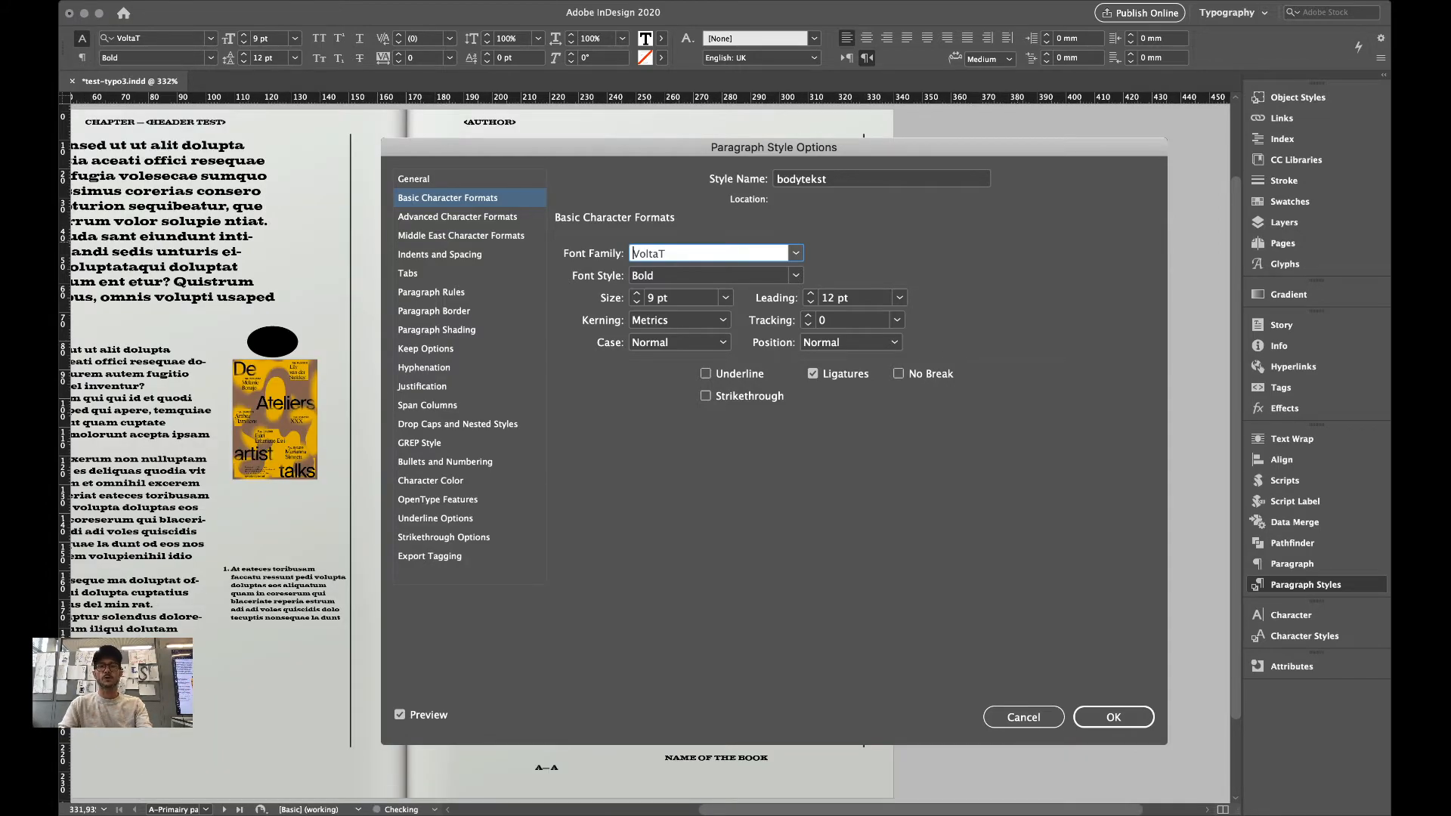
scroll(227, 423, "left", 6)
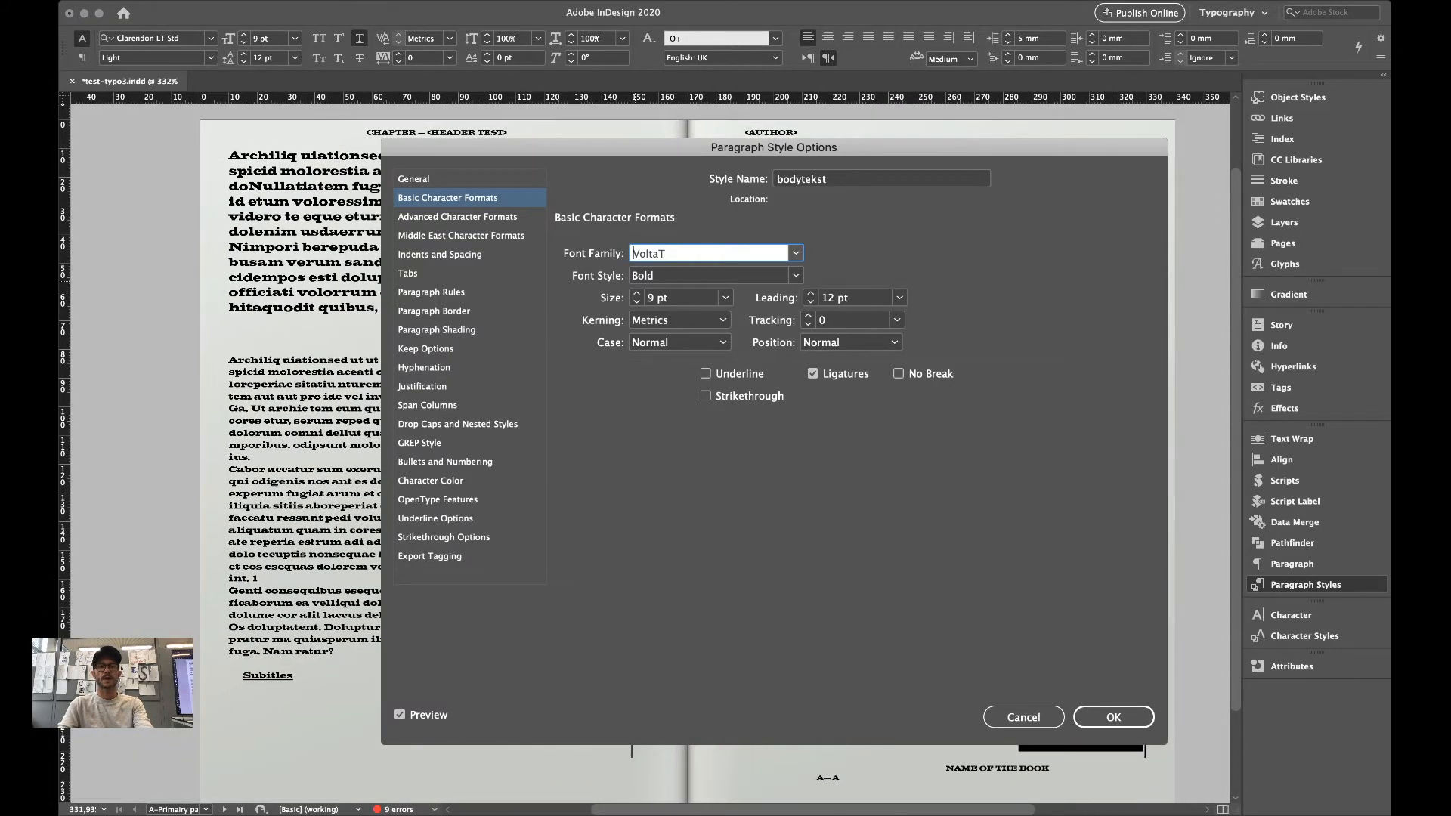
scroll(227, 423, "right", 1)
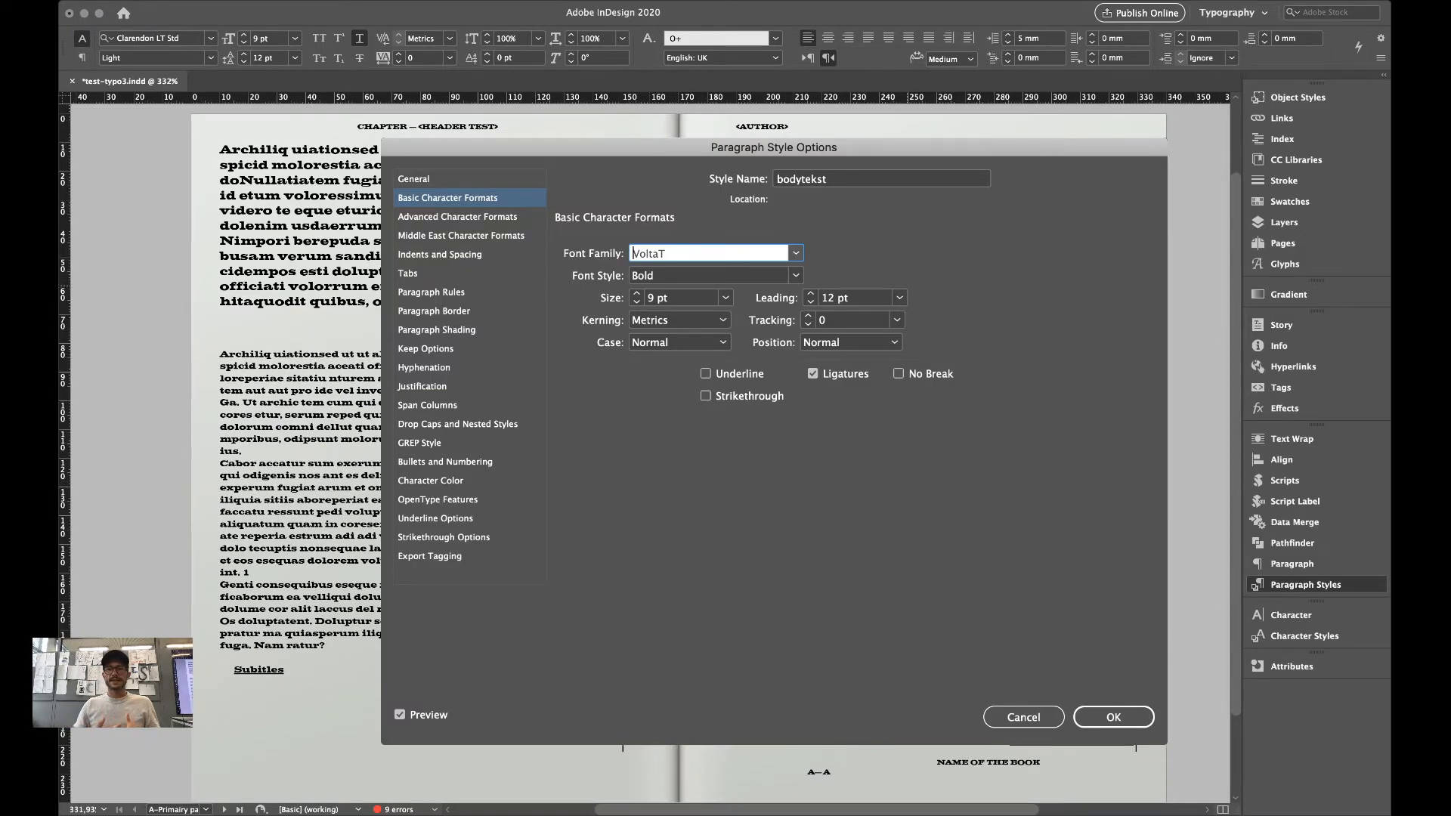